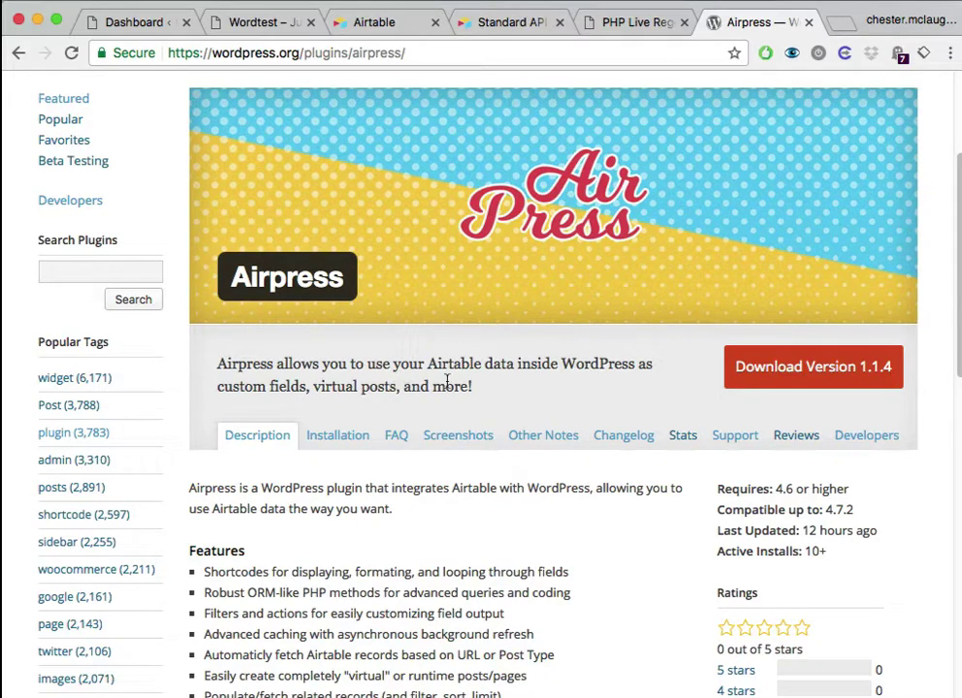
- In Airtable, create a base from the Local Business template Product Catalog and Orders and copy it to the Personal team
left_click(376, 30)
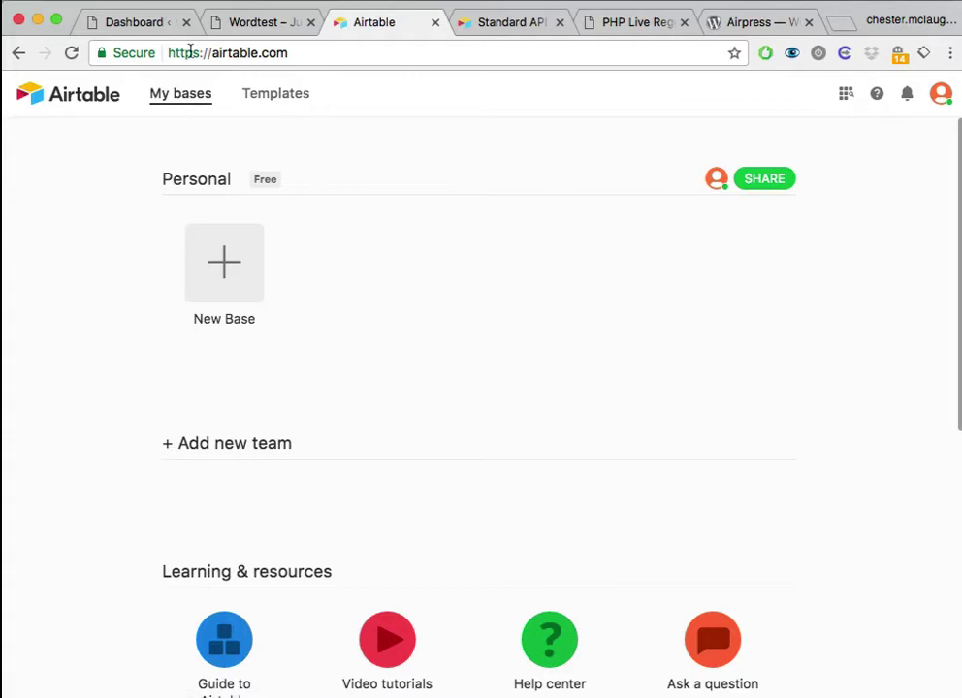
left_click(237, 272)
left_click(219, 293)
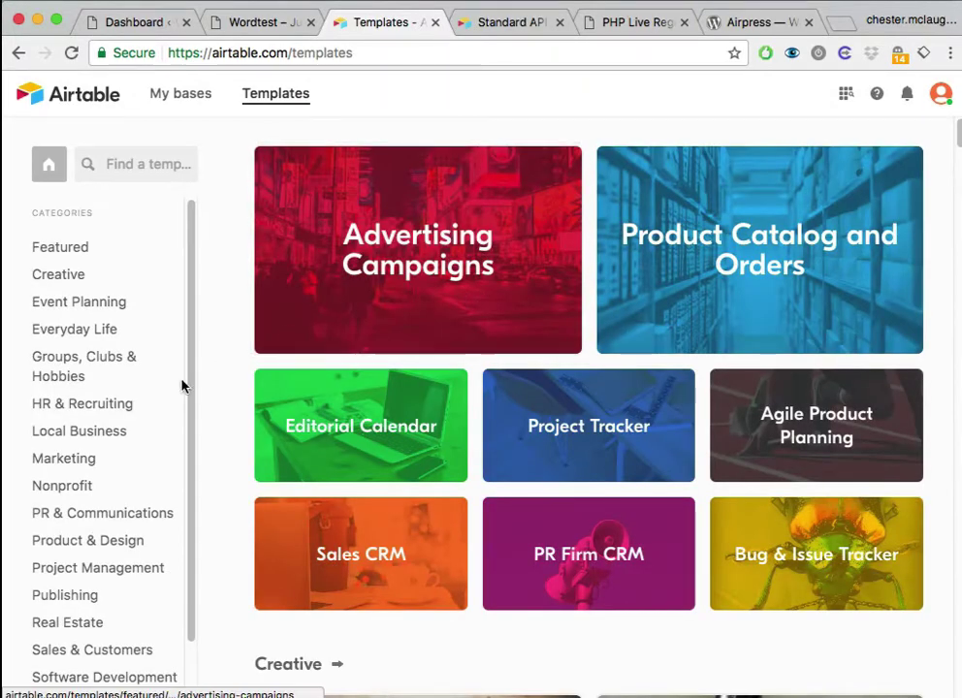
left_click(78, 434)
left_click(472, 293)
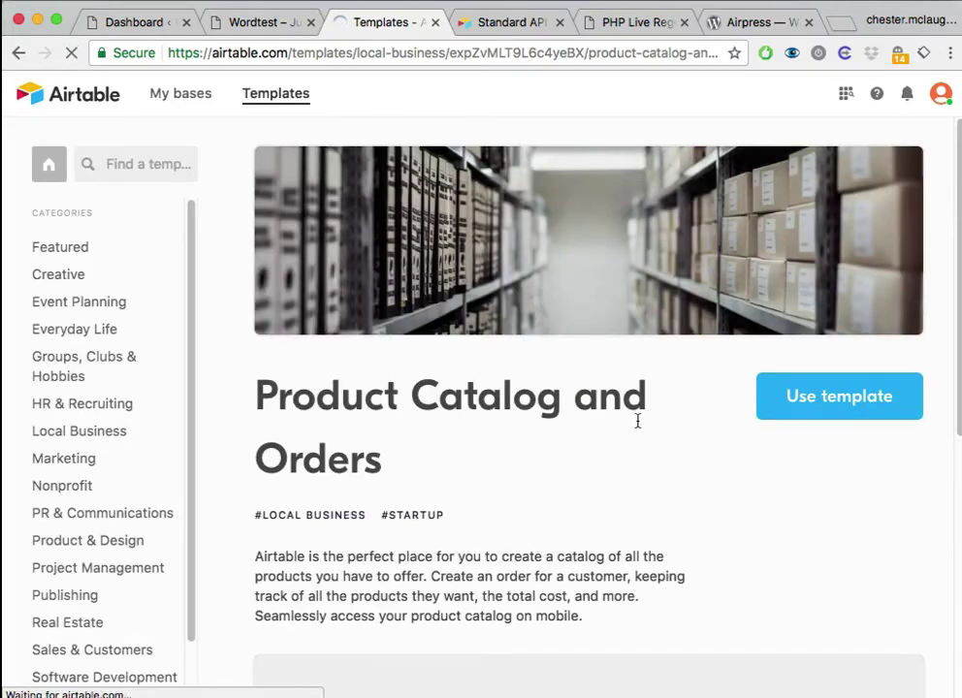
left_click(850, 406)
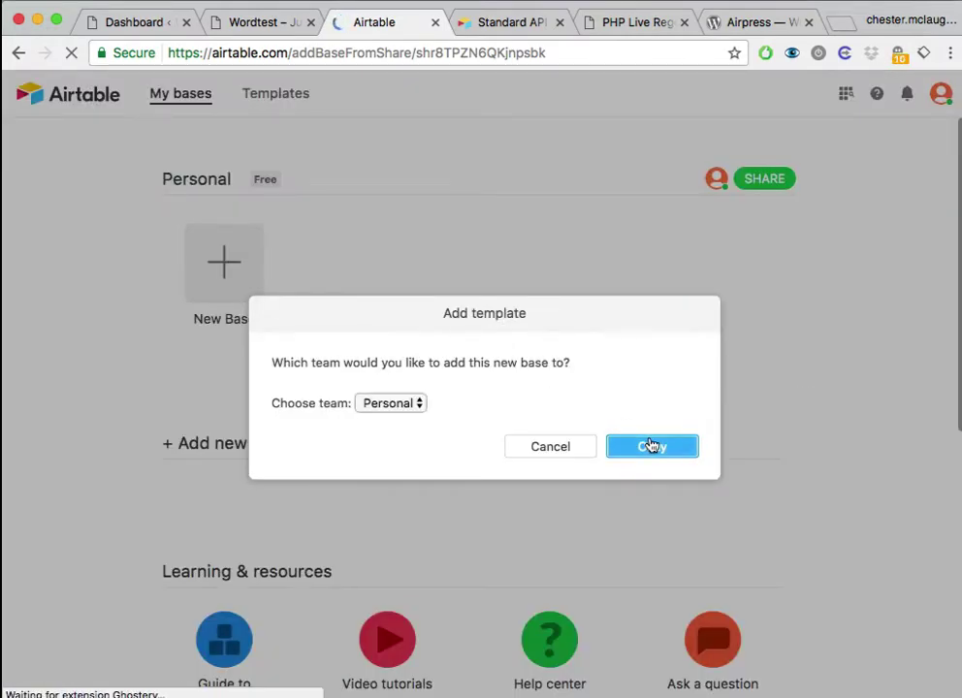
left_click(651, 445)
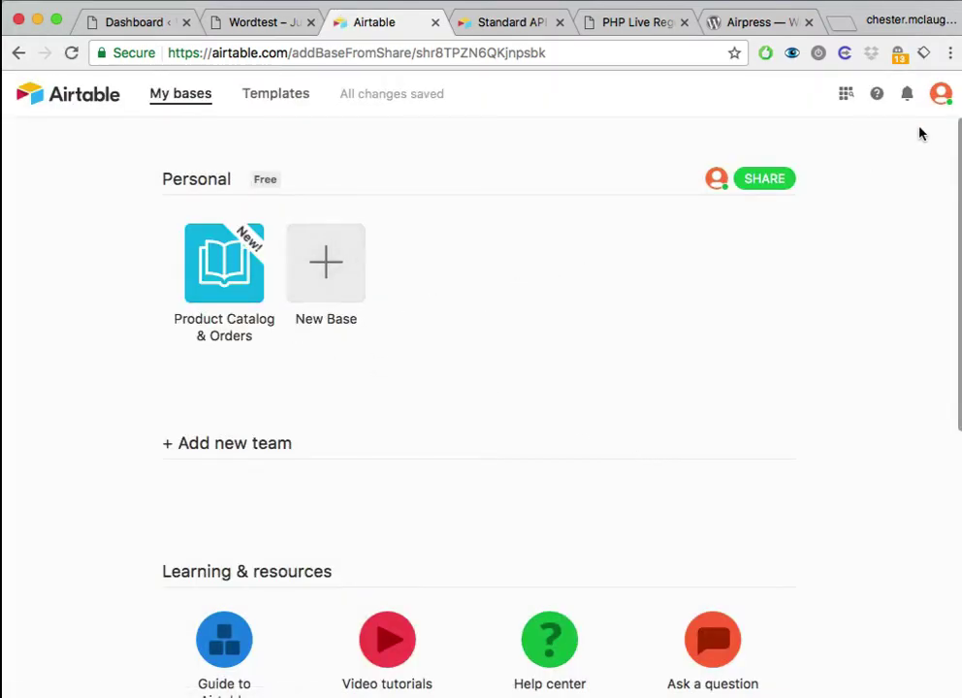
- Look up the API key on the Airtable account page and close that page
left_click(940, 97)
left_click(827, 206)
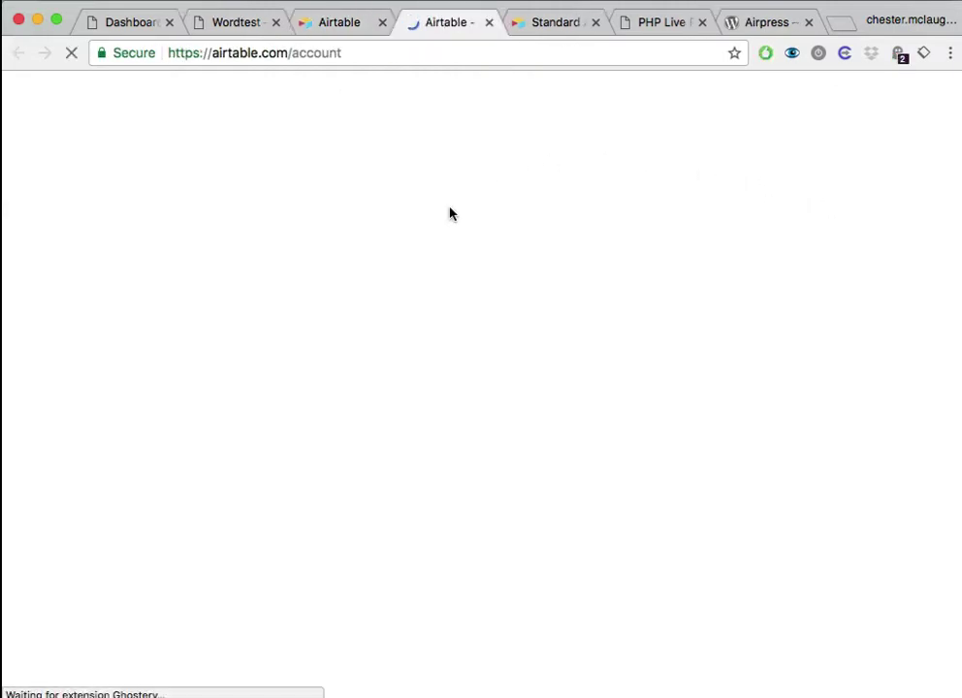
scroll(417, 271, "down", 3)
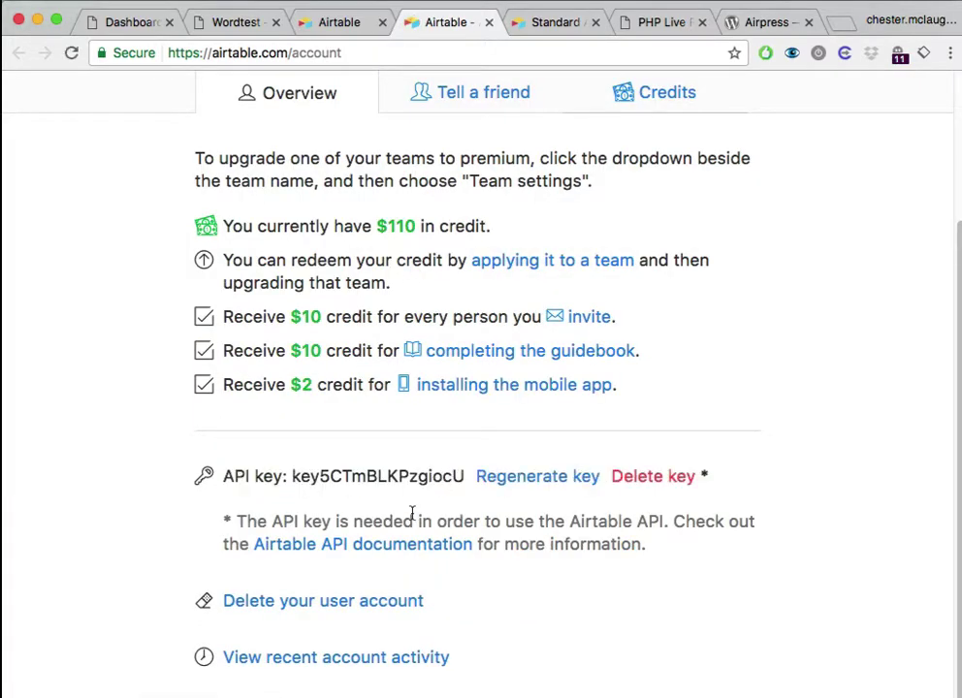
left_click(490, 23)
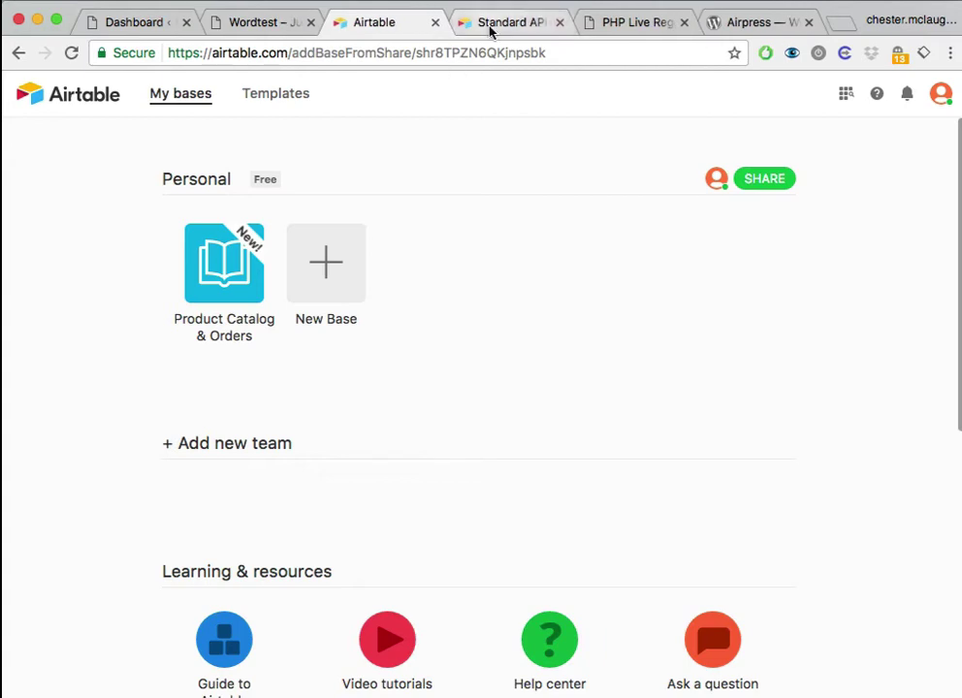
- Reload the Standard API page and open the List records documentation for the Furniture table of Product Catalog & Orders
left_click(491, 27)
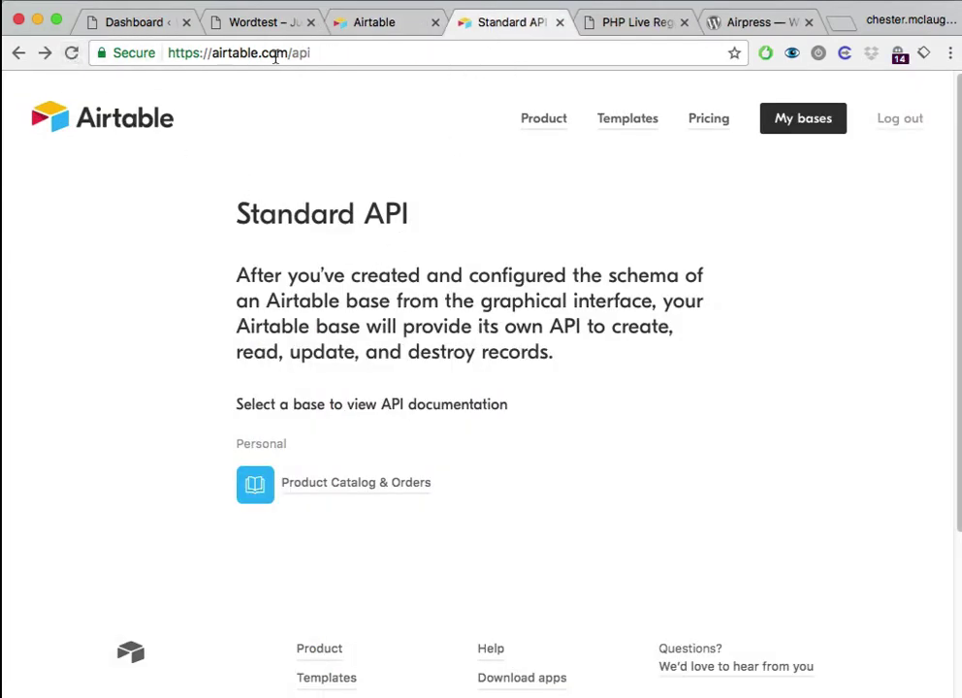
left_click(71, 52)
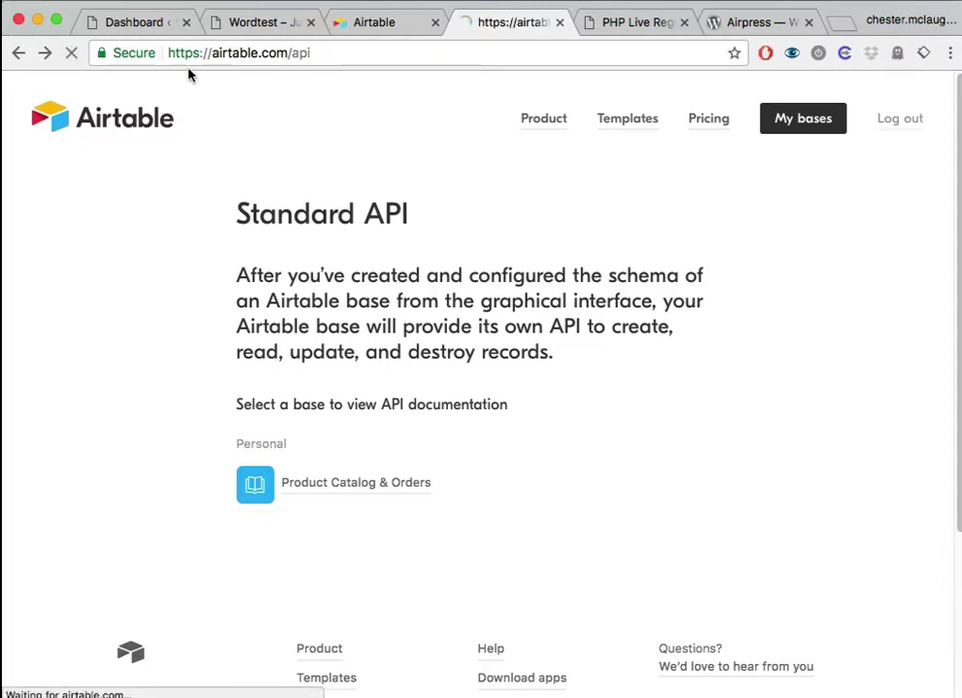
left_click(257, 489)
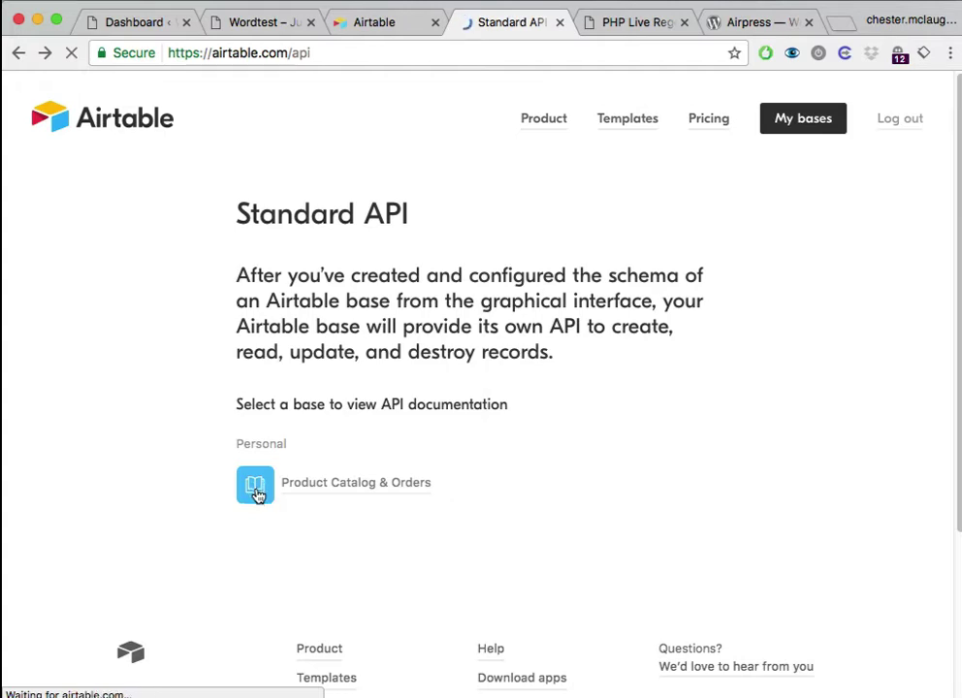
double_click(342, 53)
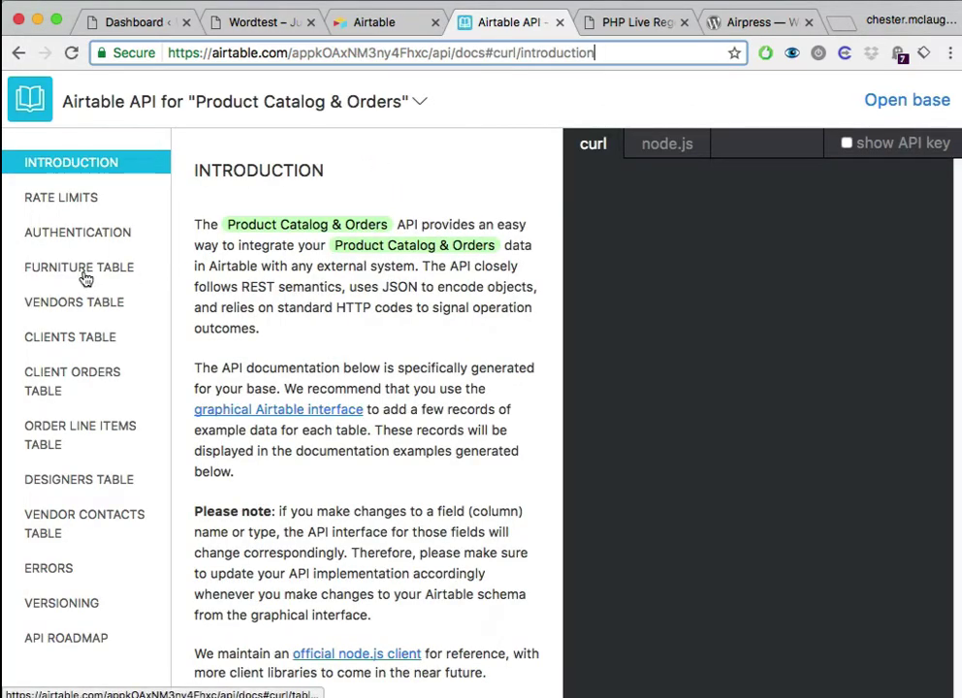
left_click(77, 278)
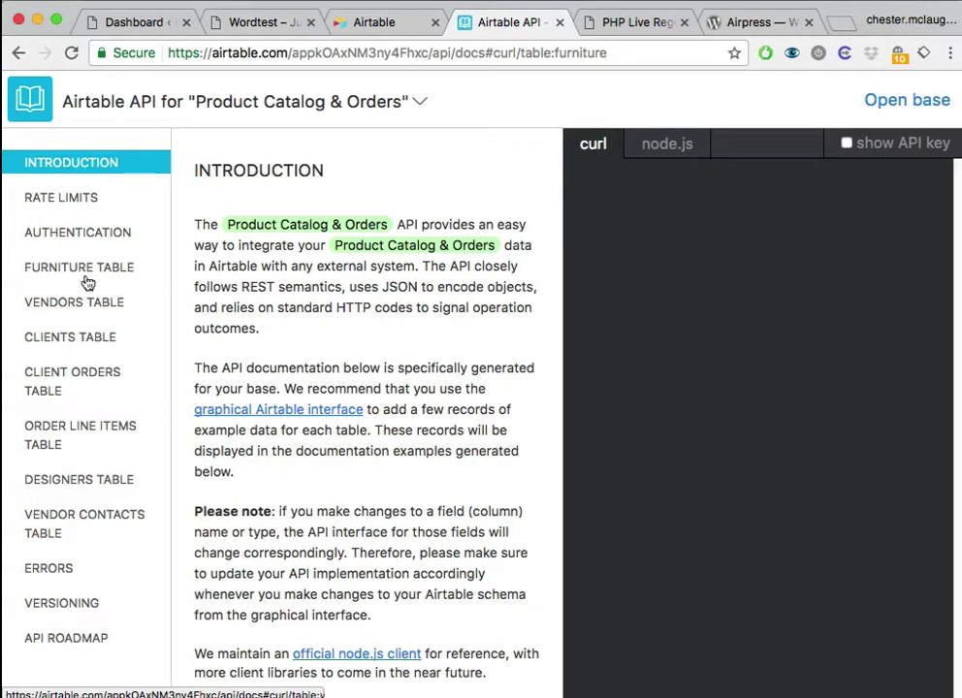
left_click(60, 337)
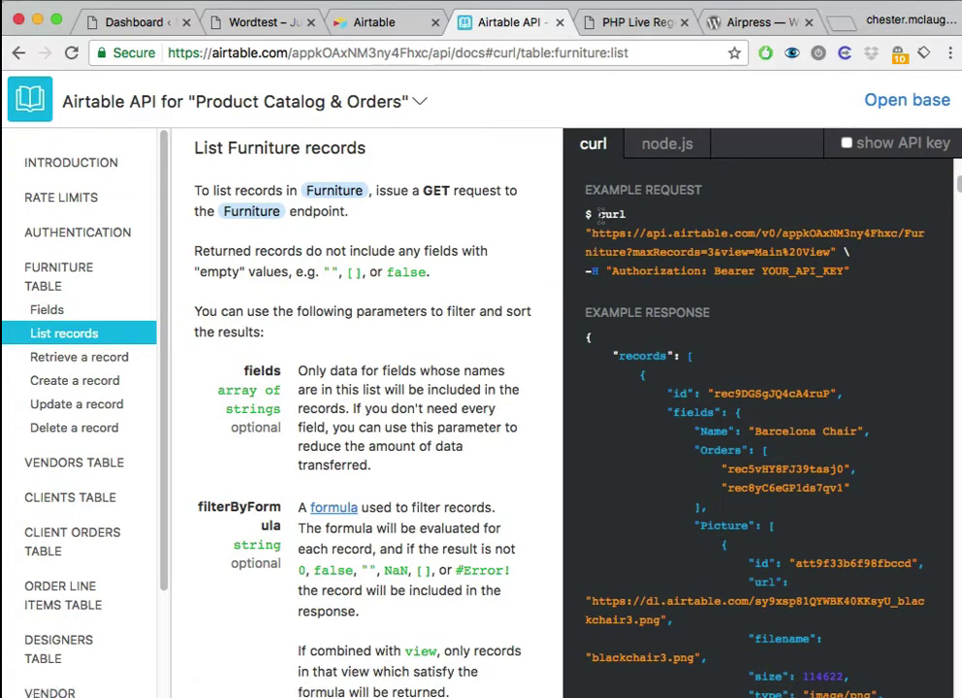
- Reveal the API key in the curl example request and highlight the base's app ID and the key
left_click_drag(599, 214, 878, 277)
left_click(878, 276)
left_click(847, 145)
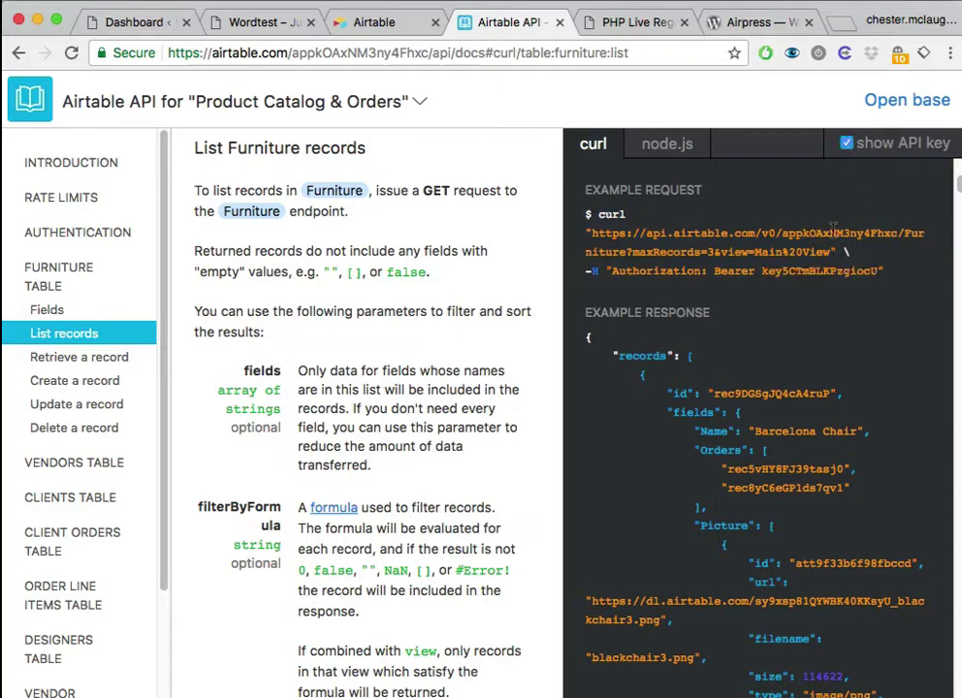
double_click(812, 234)
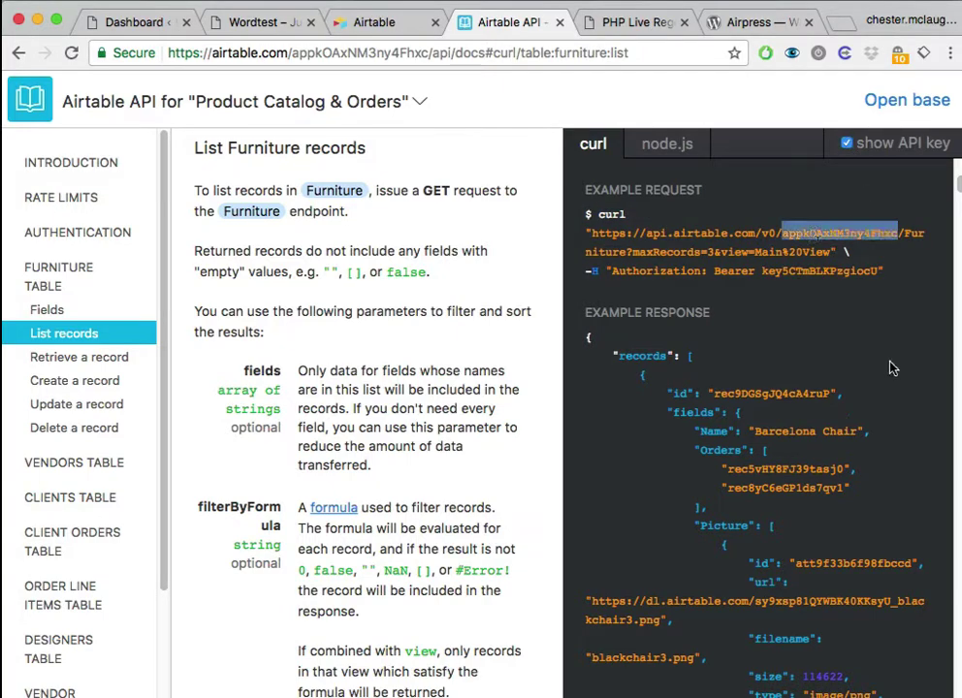
double_click(805, 271)
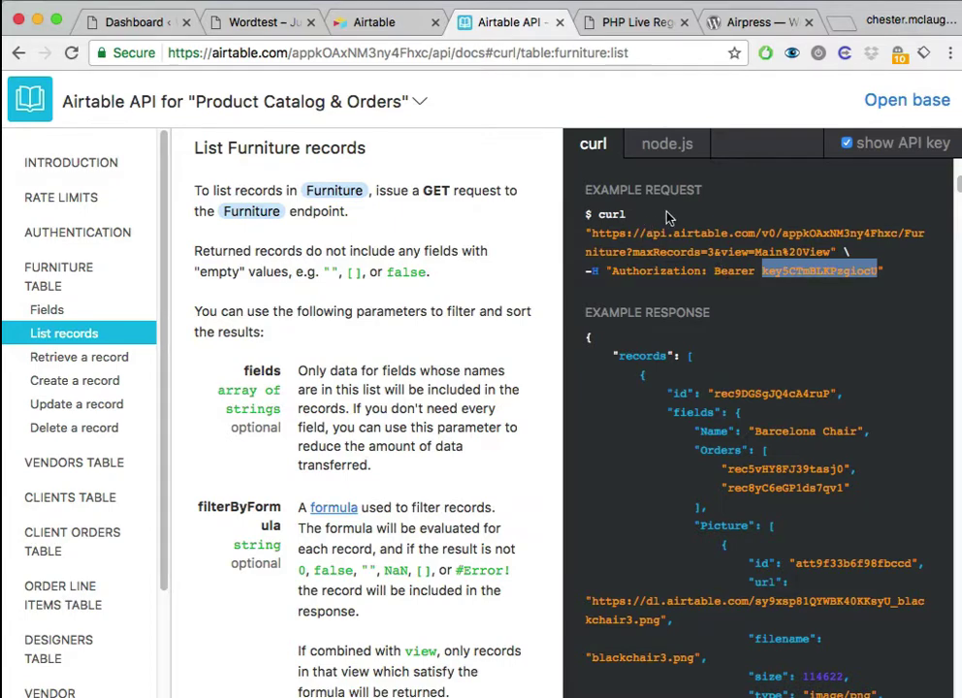
- Open the Product Catalog & Orders base, dismiss its description, and look through the fields of the Vendors table
left_click(378, 27)
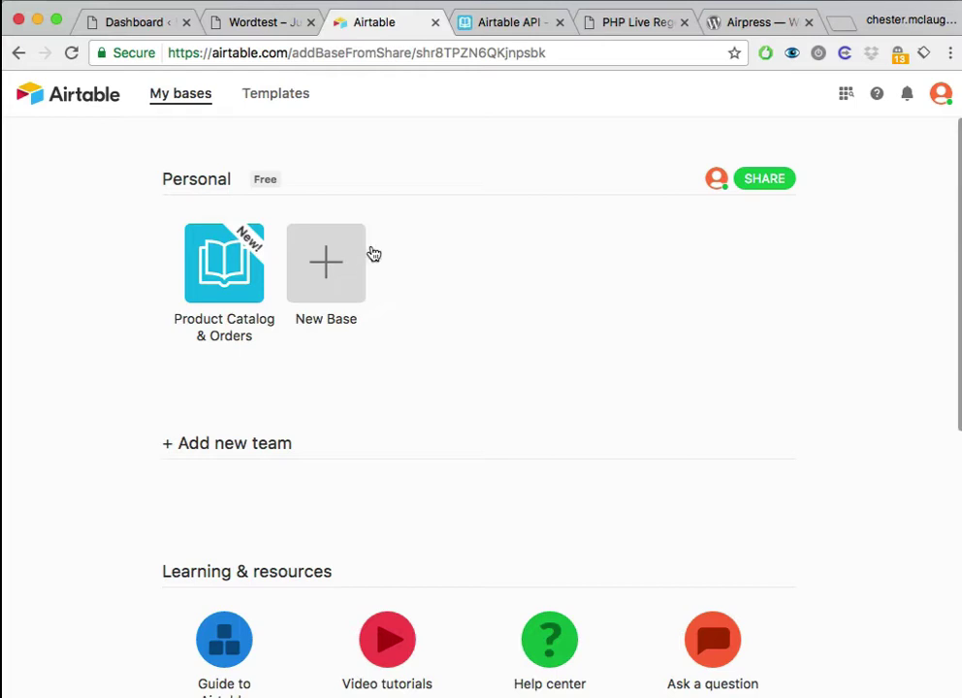
left_click(240, 262)
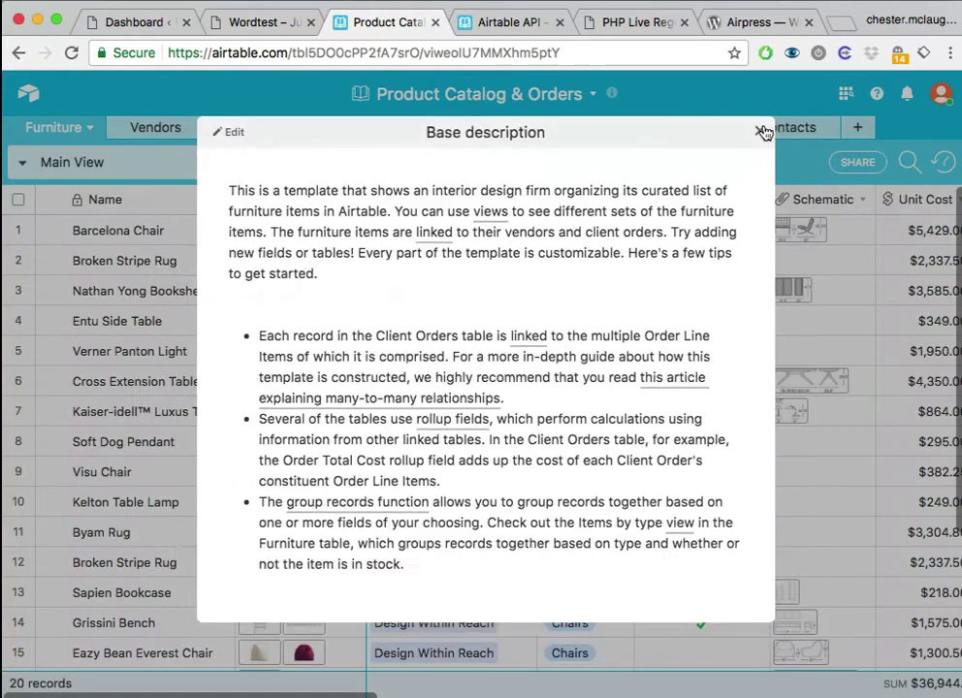
left_click(761, 130)
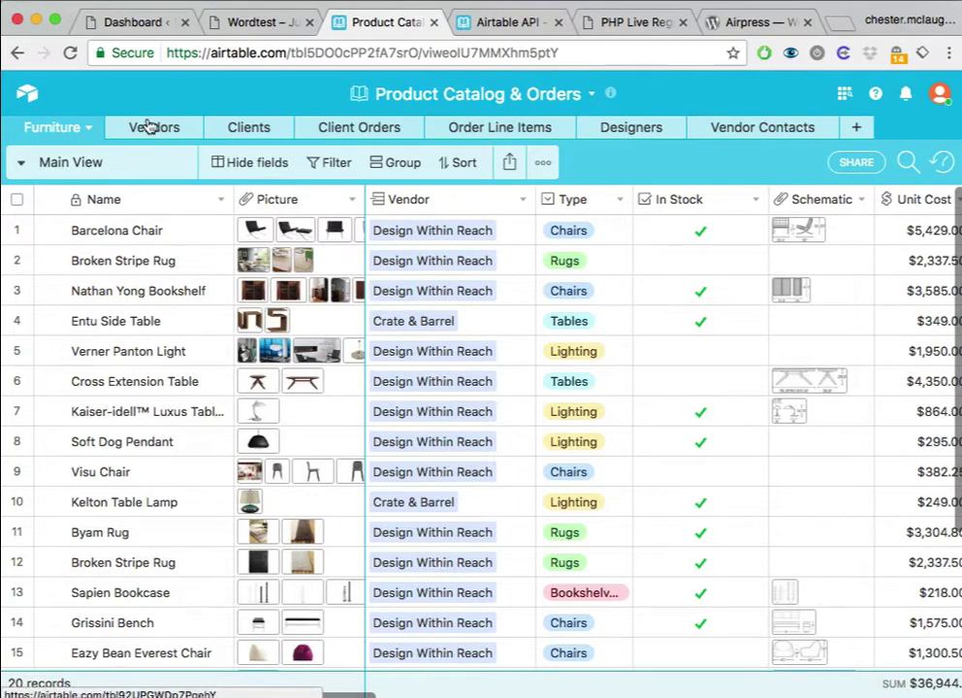
left_click(154, 136)
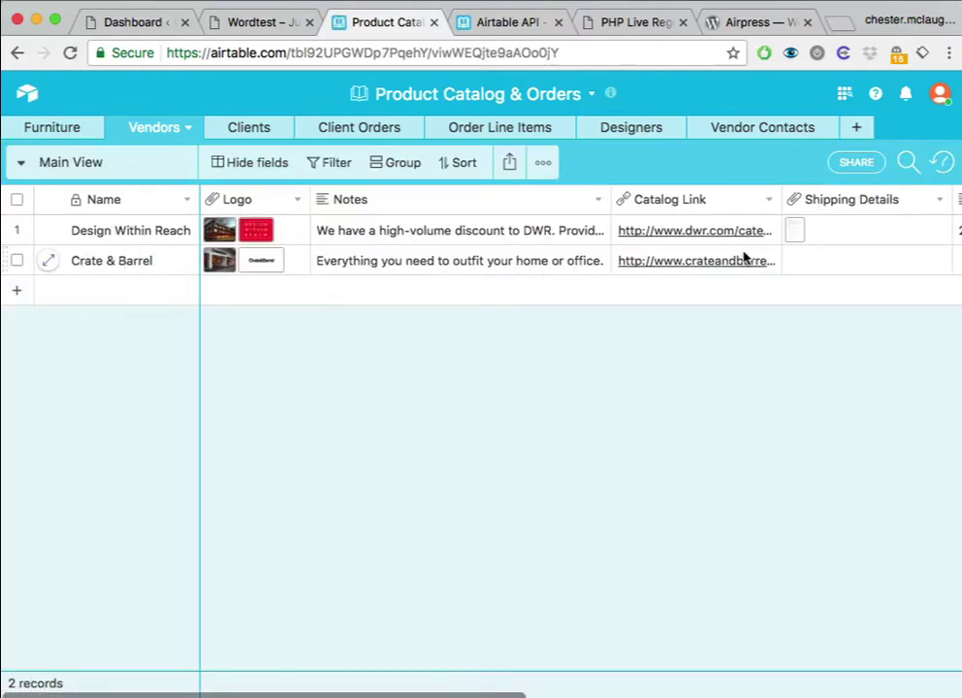
scroll(779, 254, "right", 6)
scroll(780, 253, "right", 3)
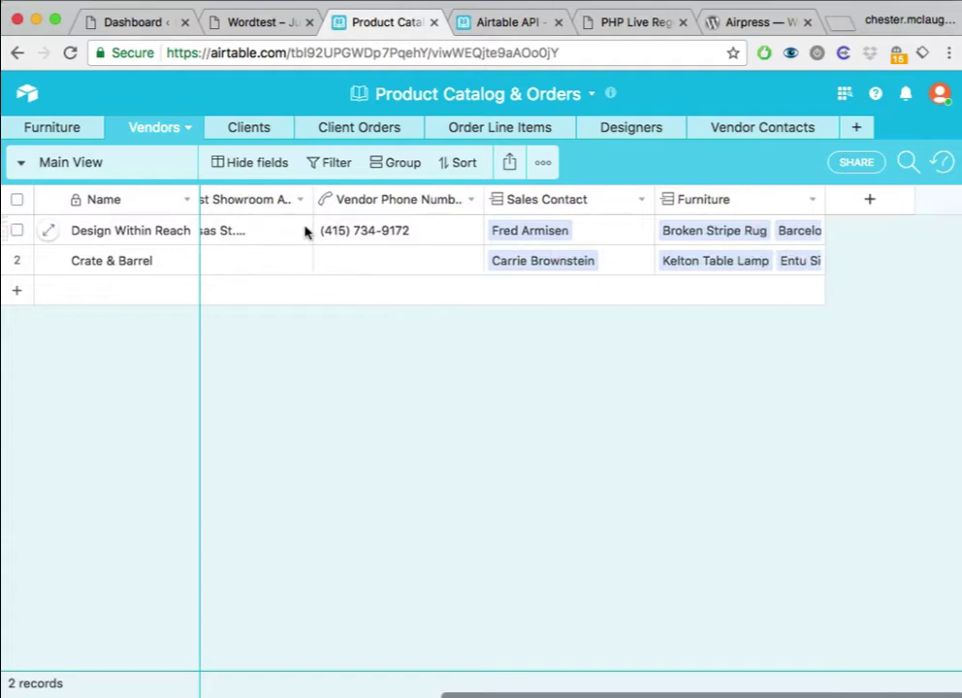
scroll(320, 238, "left", 9)
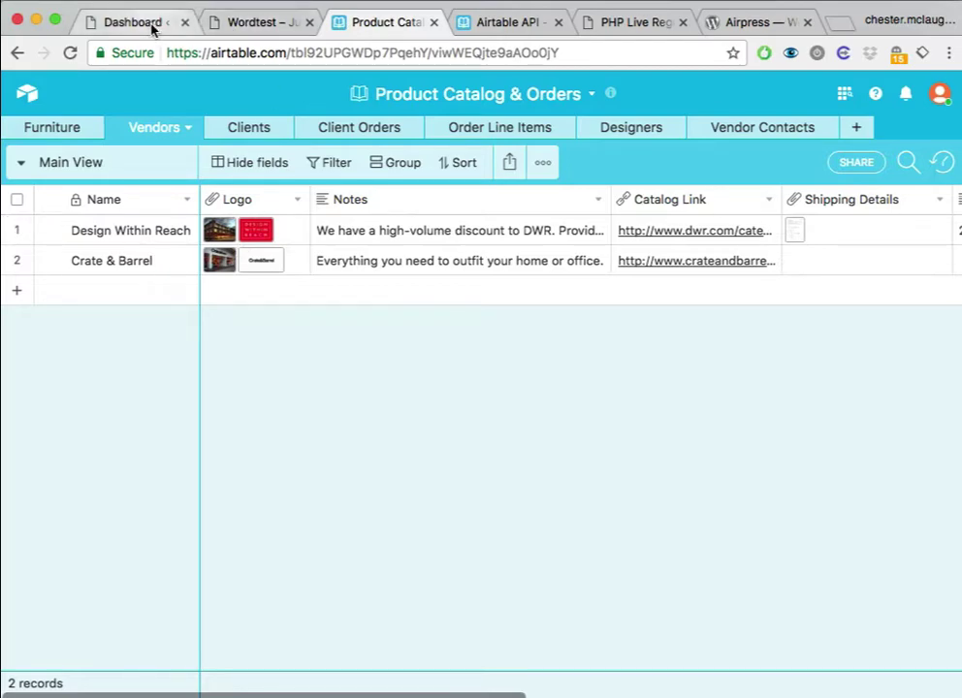
- View the Wordtest site's front page from top to bottom
left_click(243, 28)
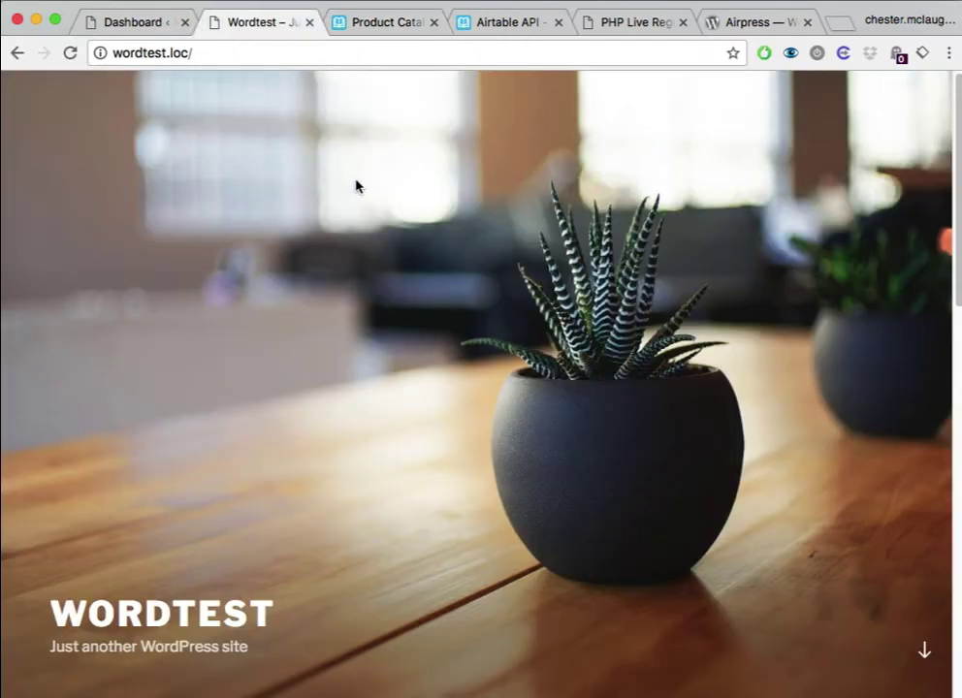
scroll(405, 331, "down", 15)
scroll(405, 331, "up", 15)
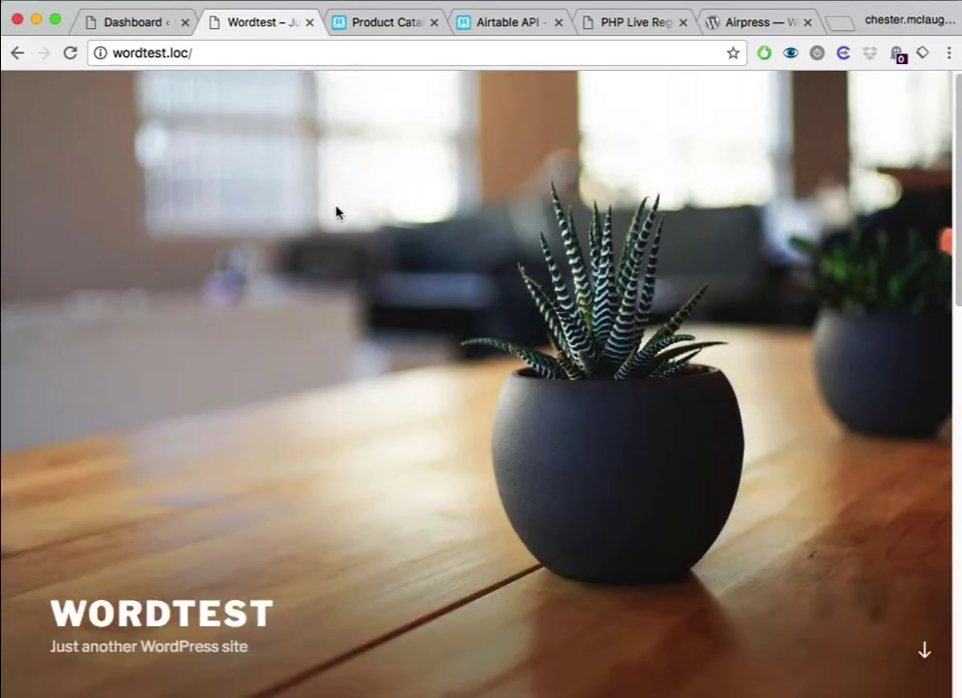
- Activate the Airpress plugin in the WordPress admin of the Wordtest site
left_click(142, 24)
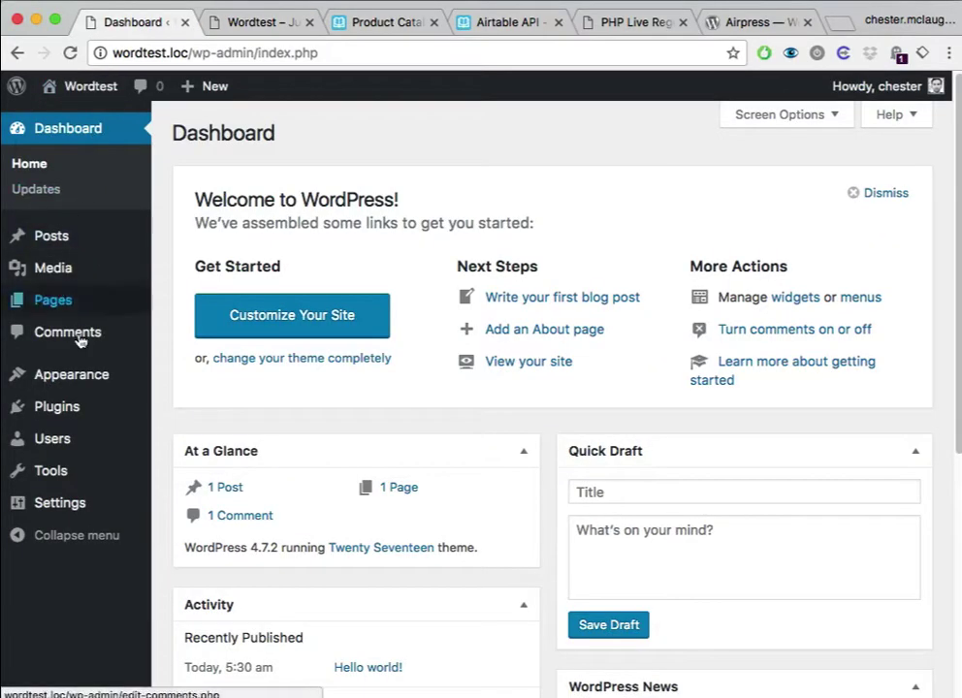
left_click(60, 412)
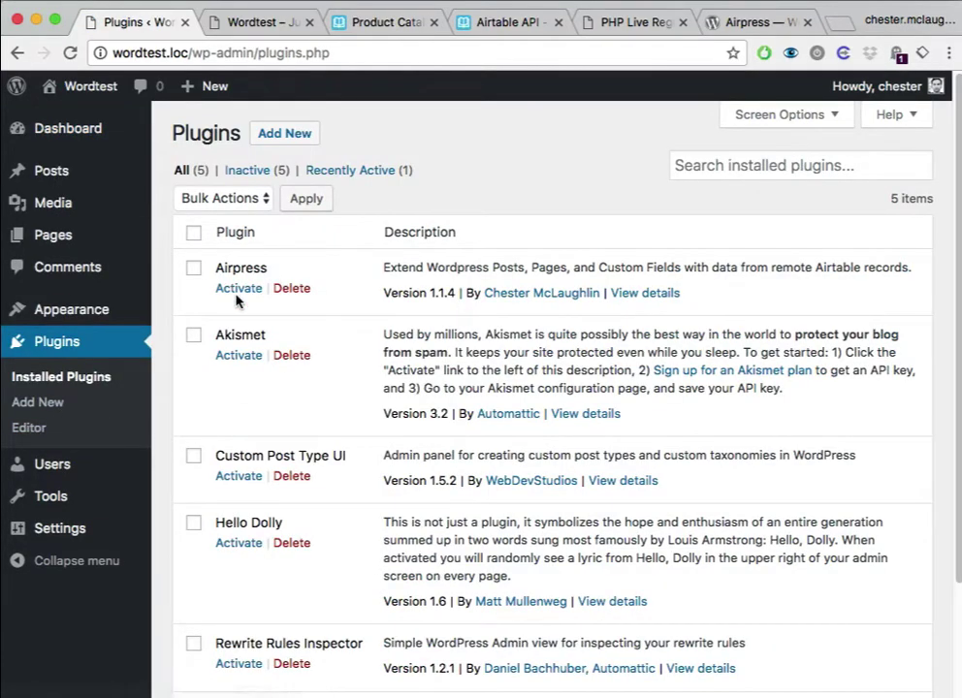
left_click(238, 289)
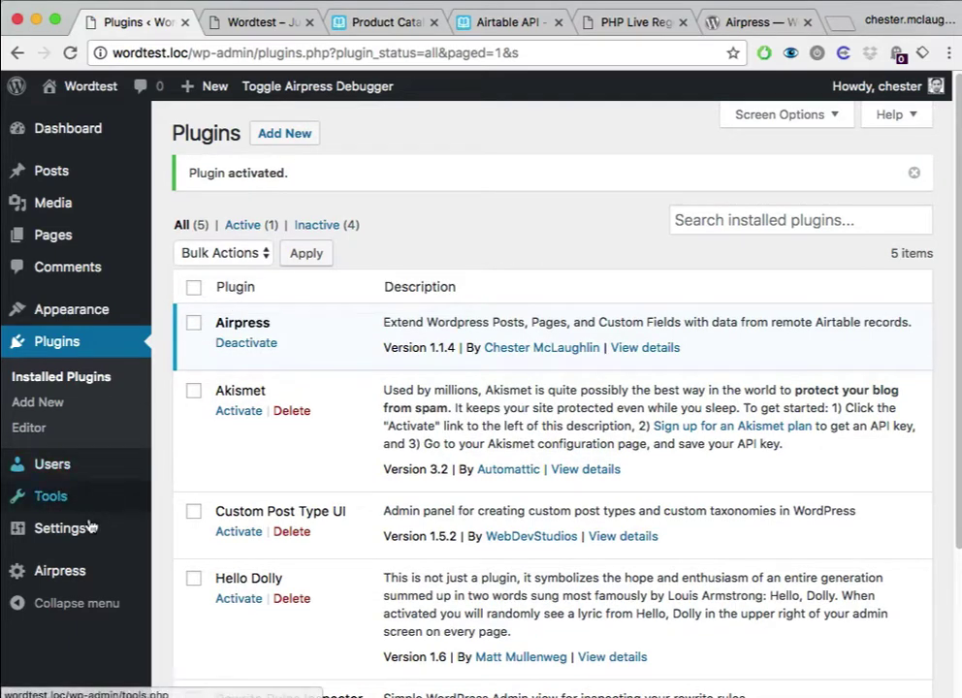
- Open Airpress's Airtable Connections settings and paste the API key from the Airtable documentation into the Airtable API Key field
mouse_move(64, 578)
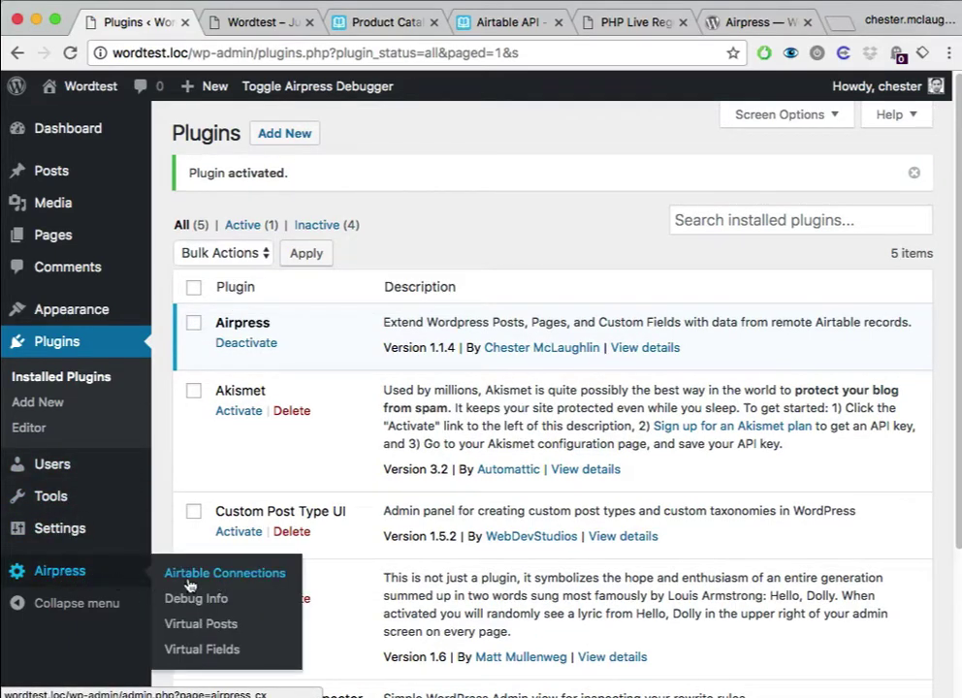
left_click(233, 581)
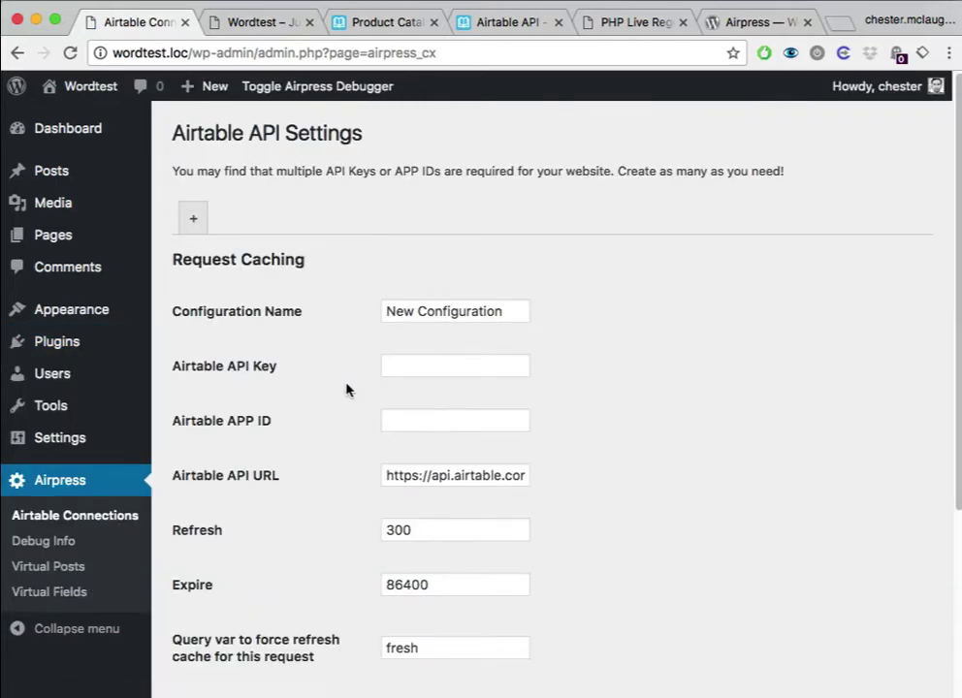
left_click(515, 23)
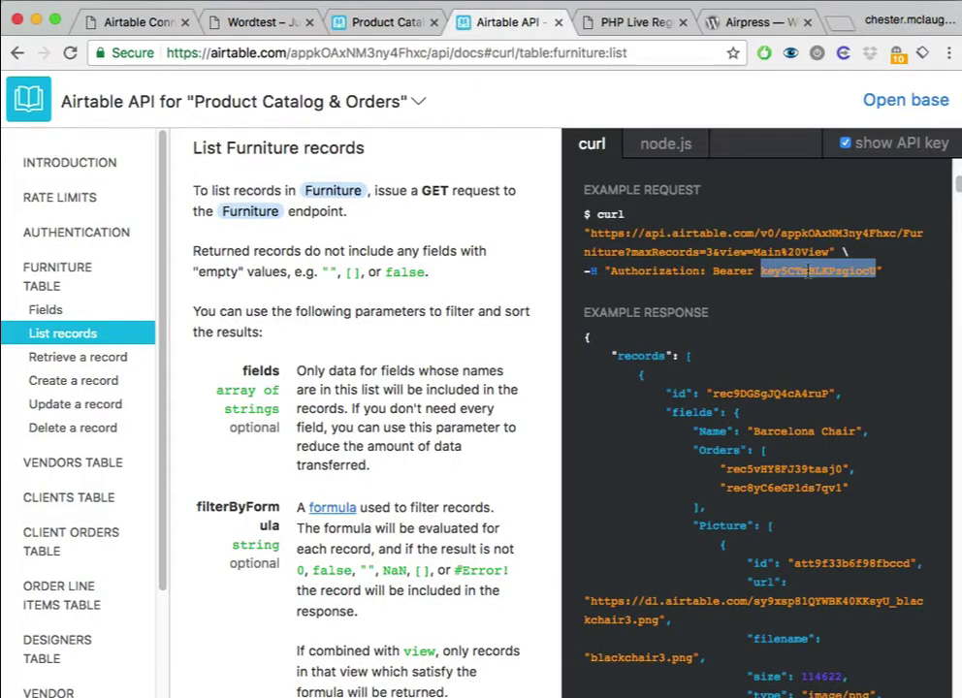
left_click(145, 22)
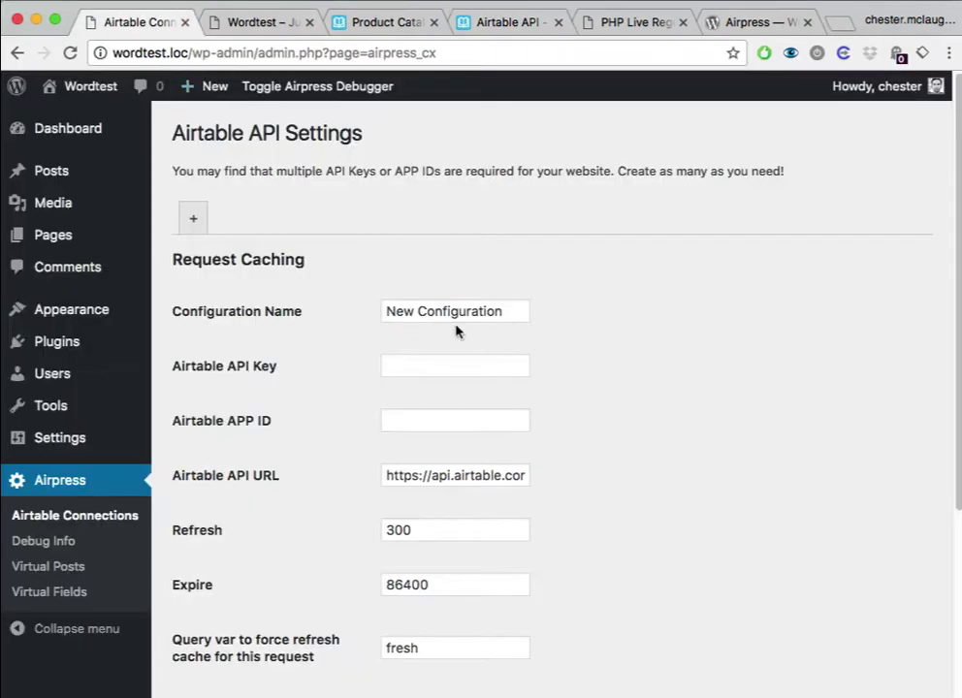
left_click(400, 365)
key("super+v")
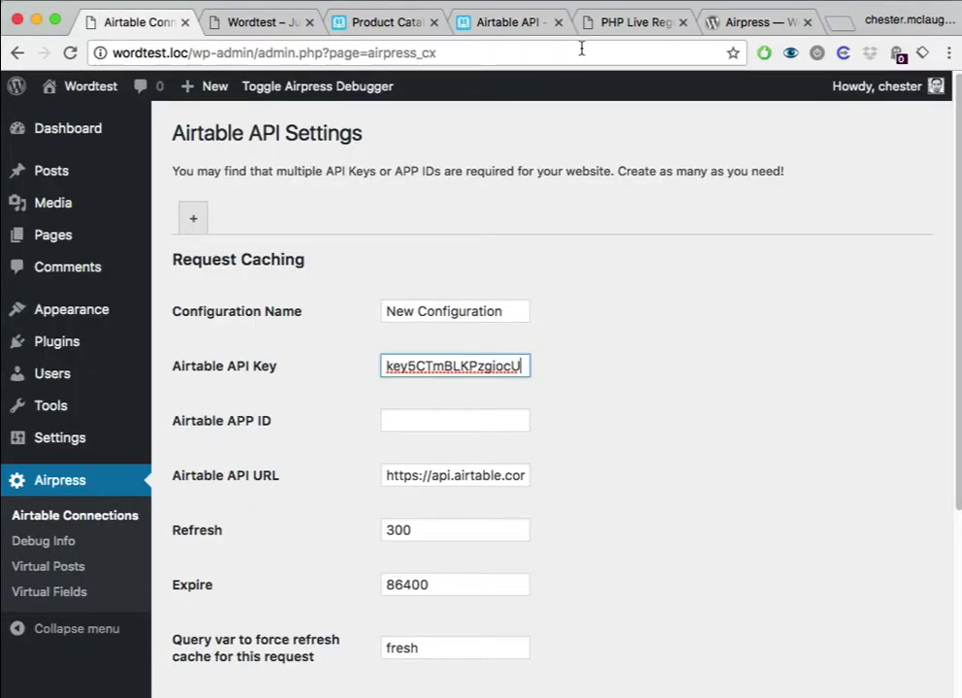
- Copy the base's app ID from the documentation's example request URL into the Airtable APP ID field
left_click(529, 24)
double_click(834, 233)
key("super+c")
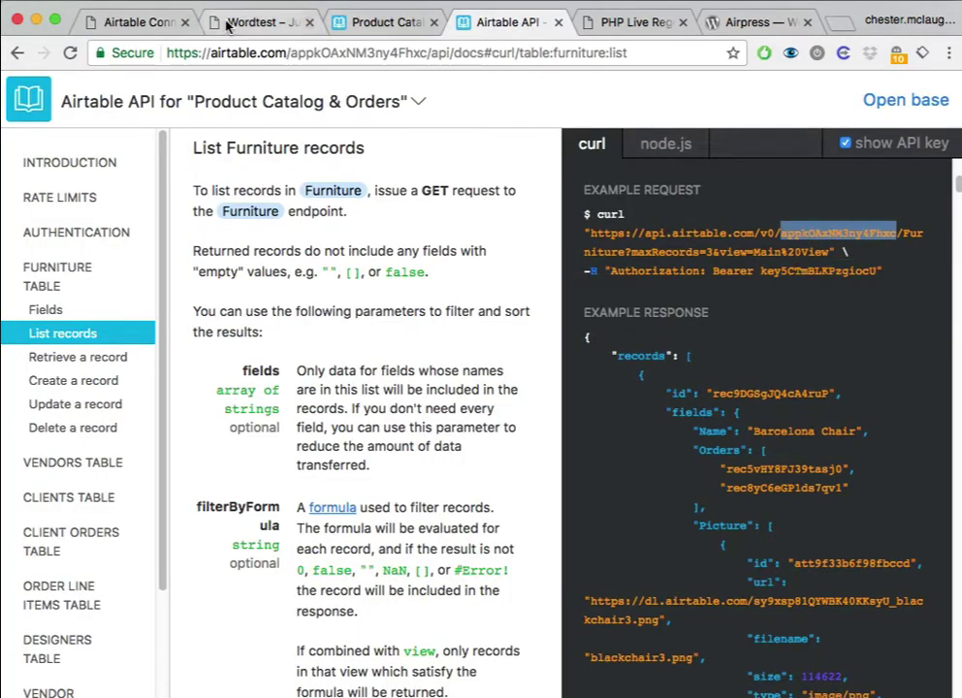
left_click(131, 22)
left_click(428, 419)
key("super+v")
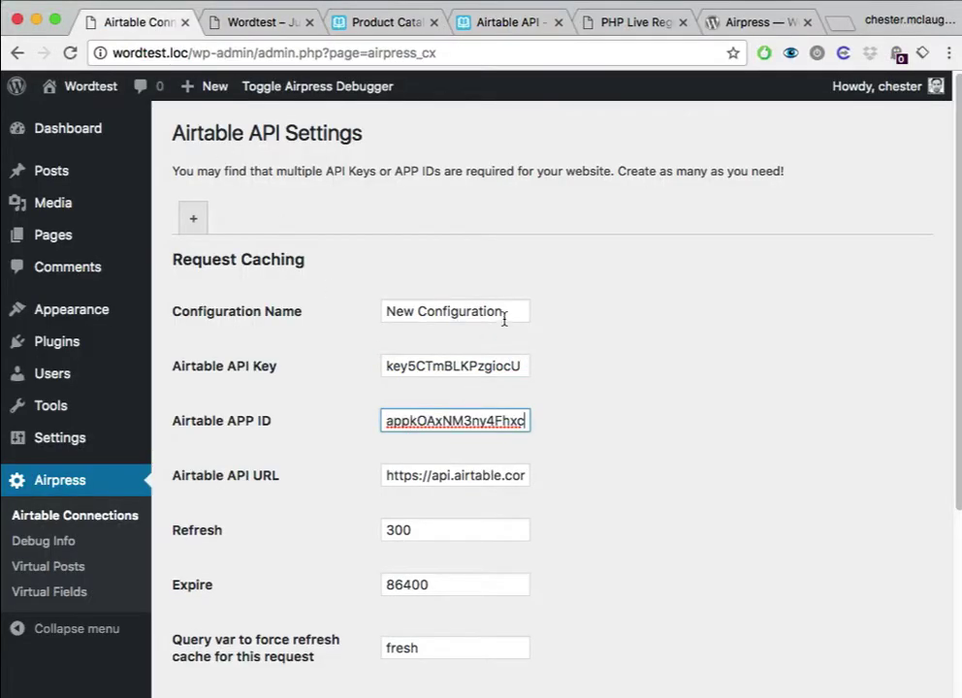
- Set the Airtable connection's Configuration Name to Default and enable debugging
left_click(501, 312)
left_click_drag(501, 311, 378, 315)
type("Defaul")
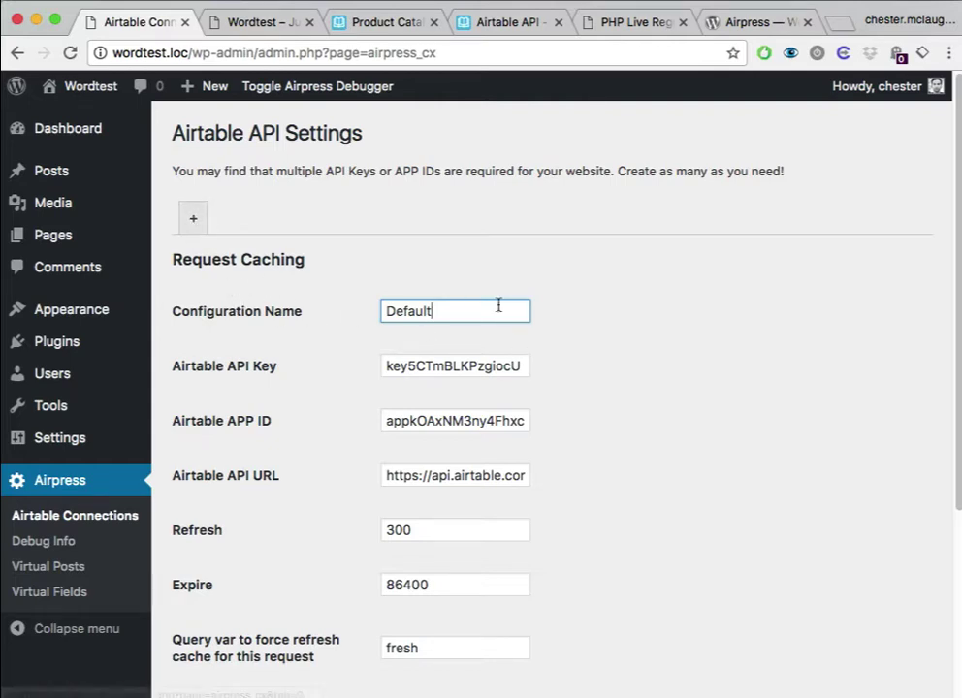
type("t")
scroll(388, 393, "down", 1)
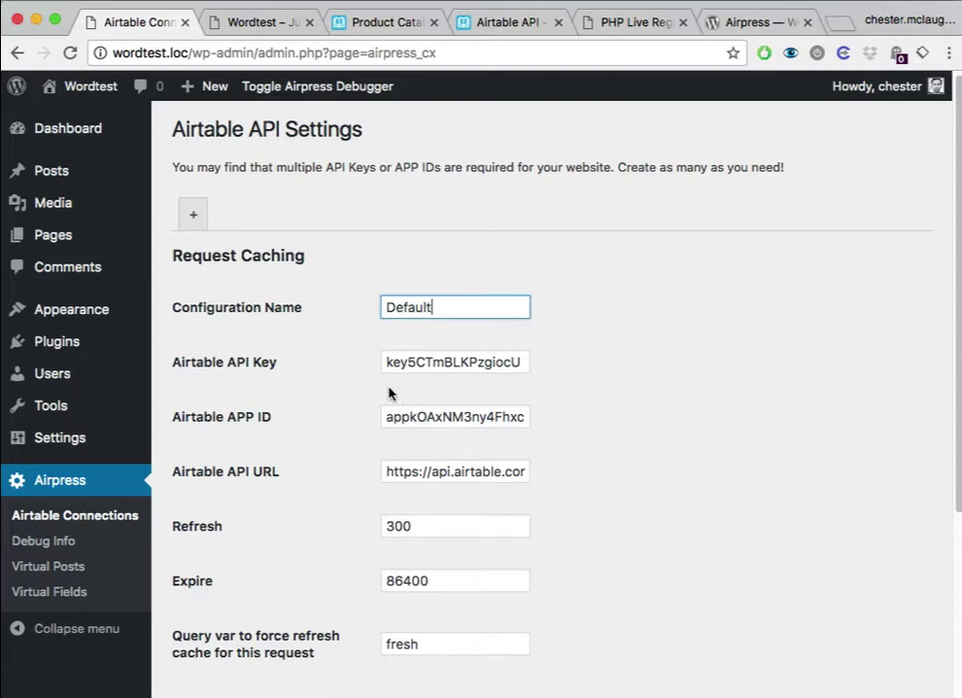
scroll(388, 393, "down", 5)
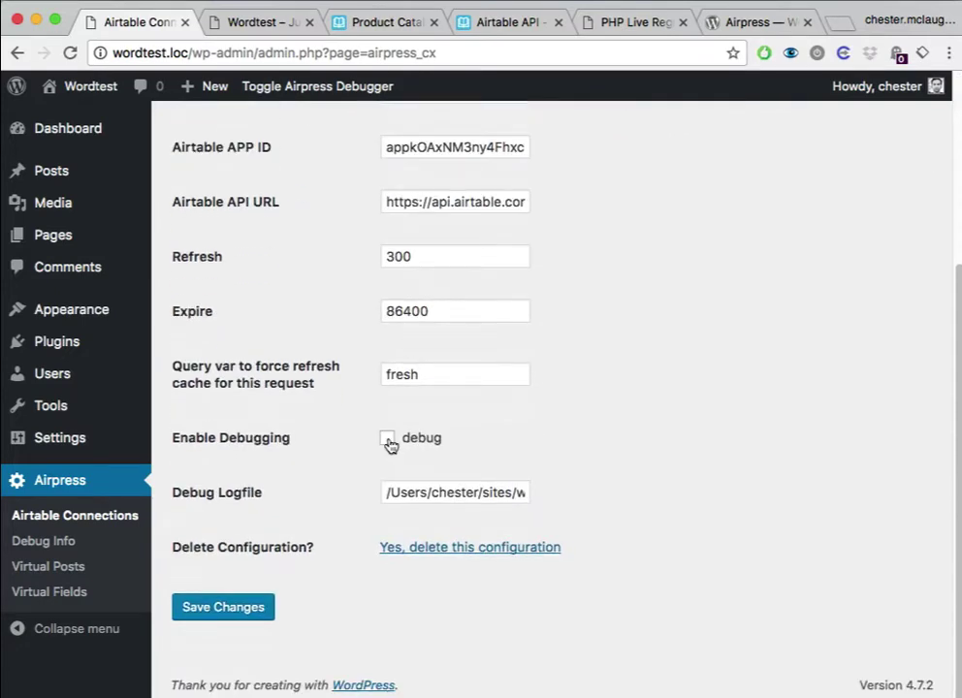
left_click(387, 438)
- Shorten the Debug Logfile path so that airpress.log sits directly in the wp-content folder, and save the connection settings
left_click(431, 493)
key("super+Right")
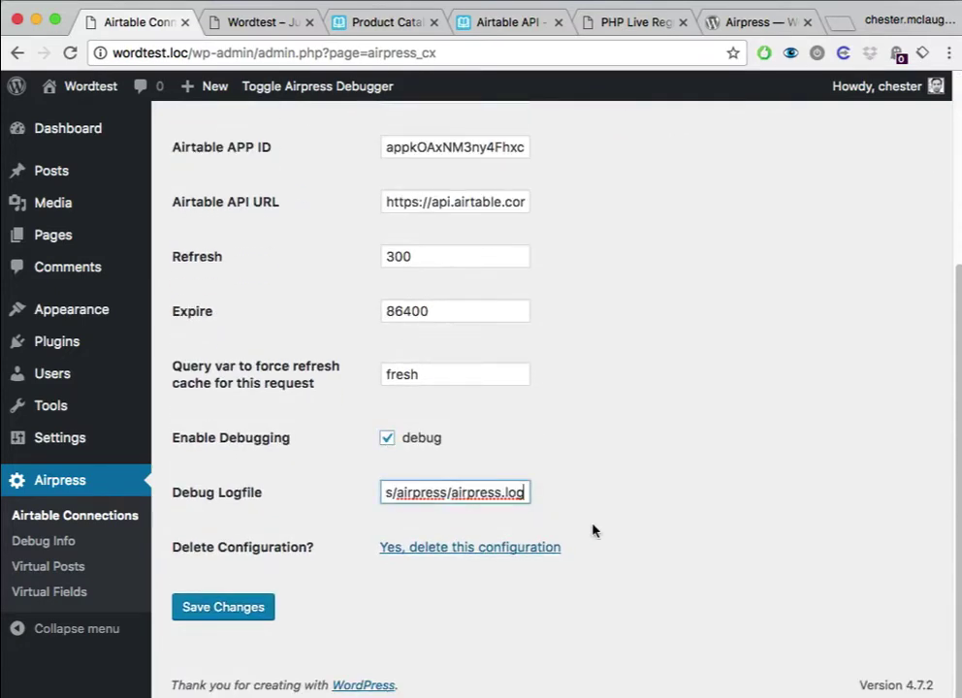
key("alt+Left")
key("alt+Left")
key("shift+alt+Left")
key("BackSpace")
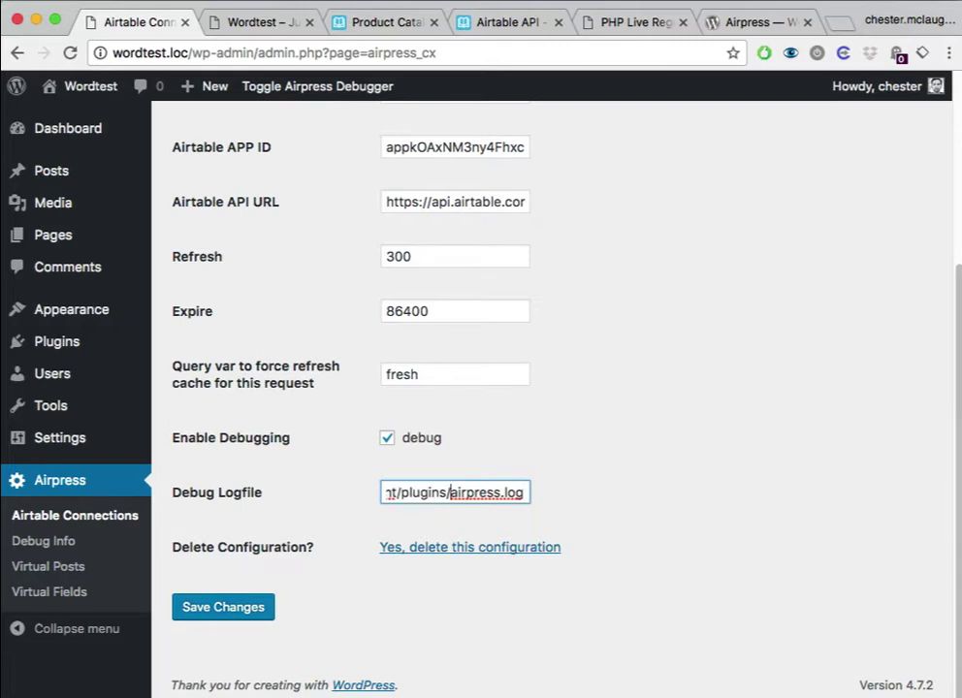
key("shift+alt+Left")
key("BackSpace")
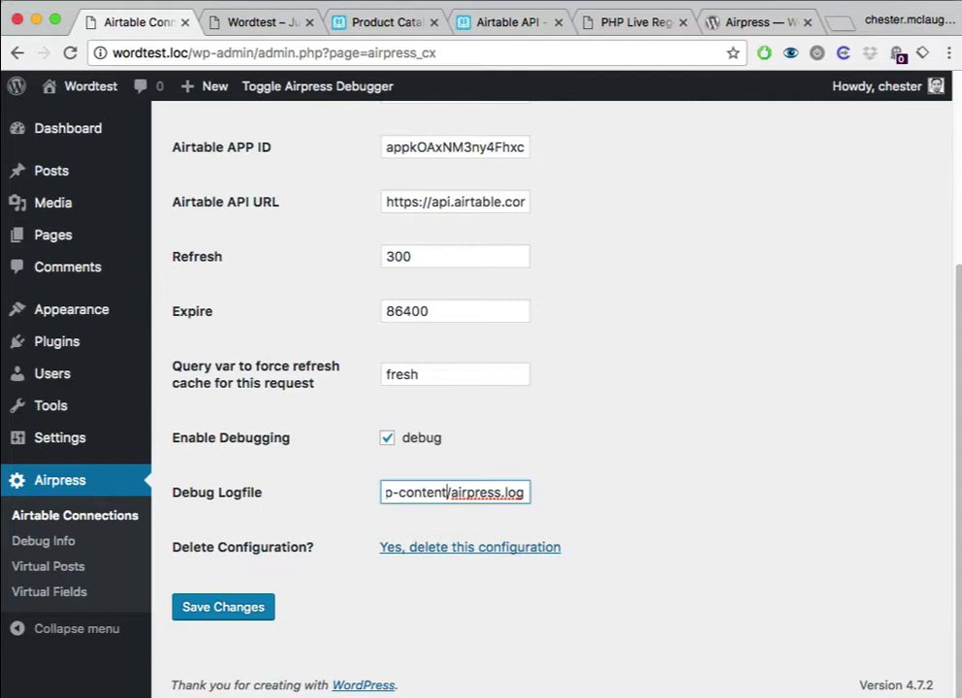
key("alt+Left")
key("alt+Left")
key("alt+Left")
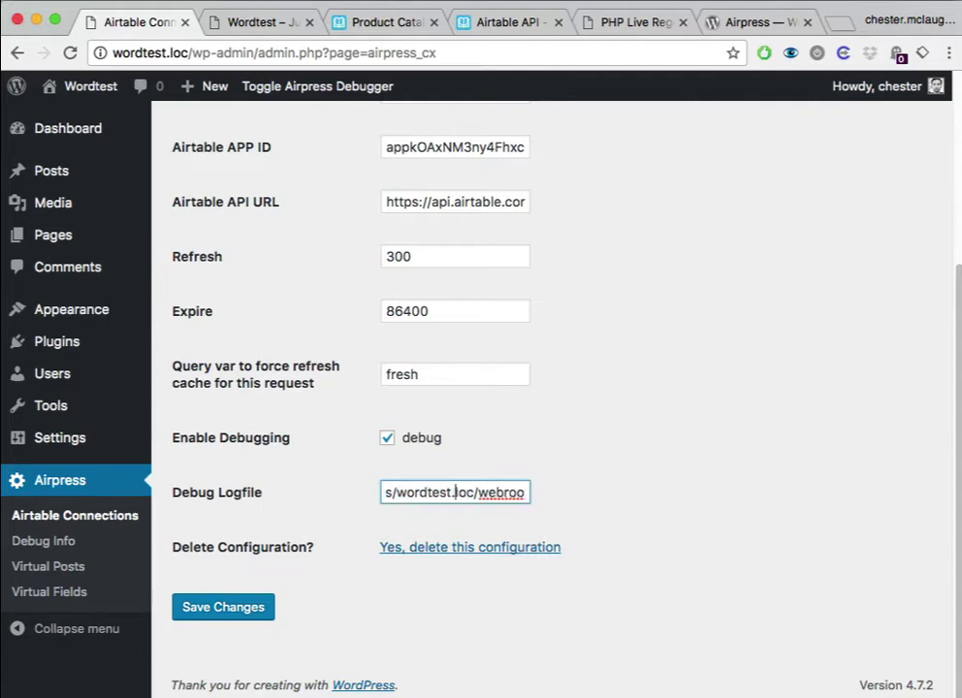
key("super+Right")
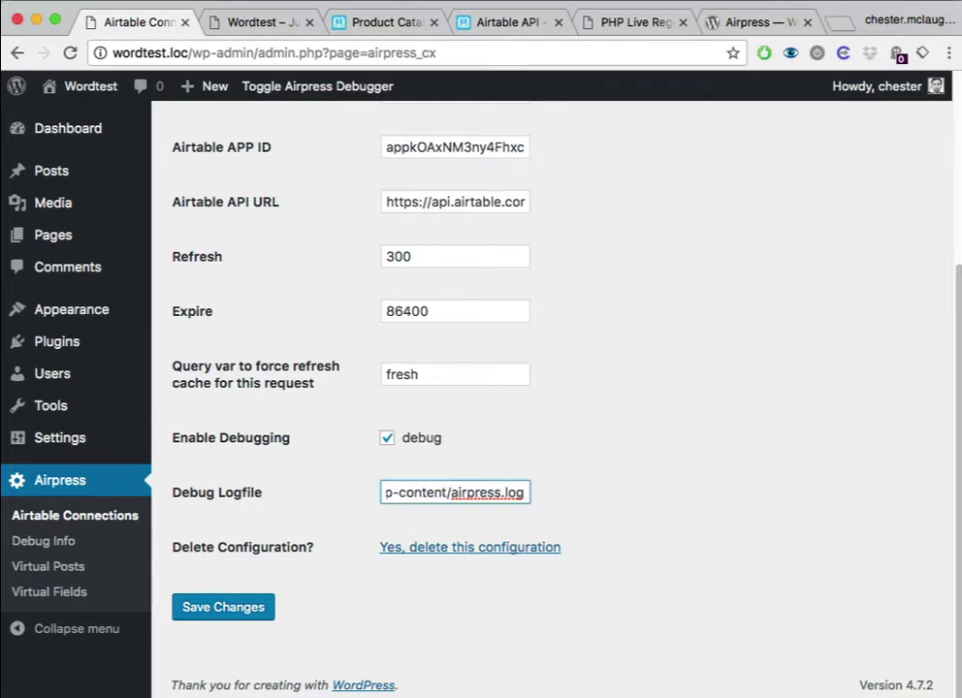
left_click(231, 609)
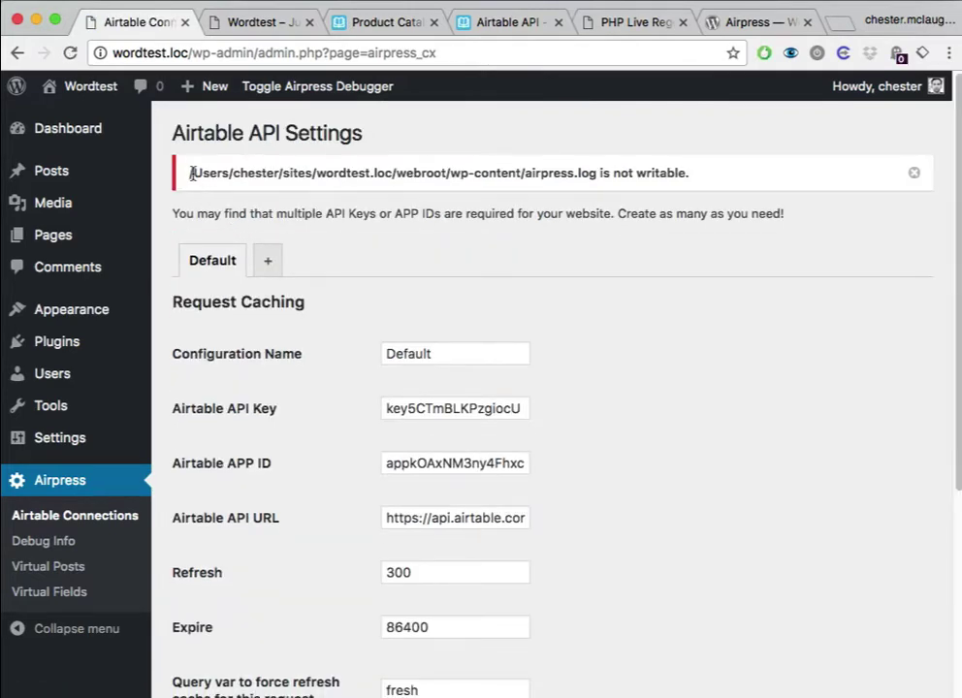
- Copy the airpress.log path from the error notice and create that file with the touch command in the terminal
left_click_drag(190, 173, 606, 178)
key("super+c")
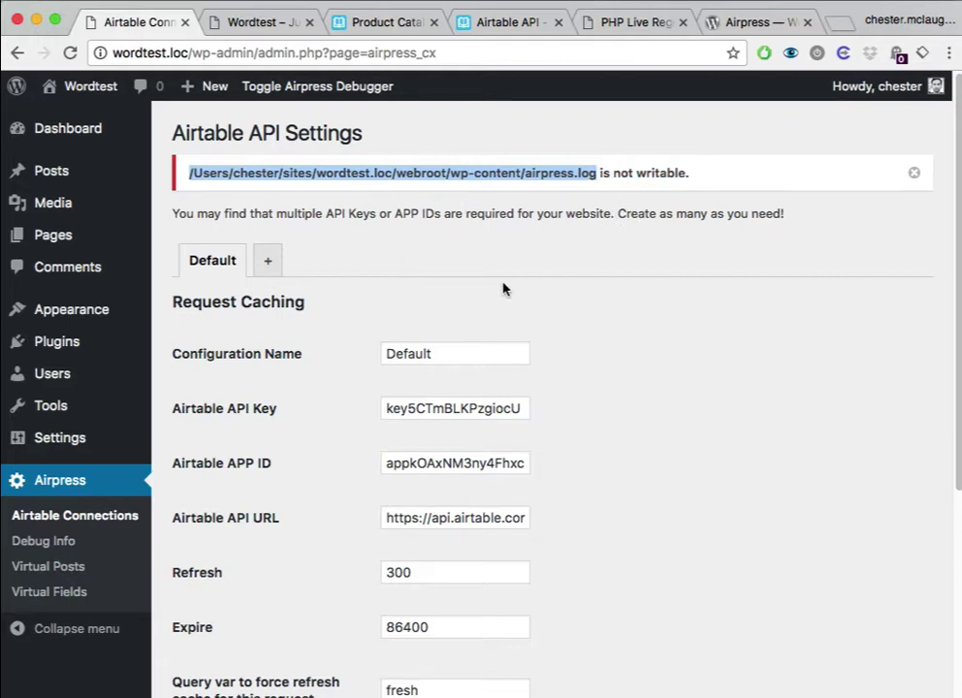
key("super+Tab")
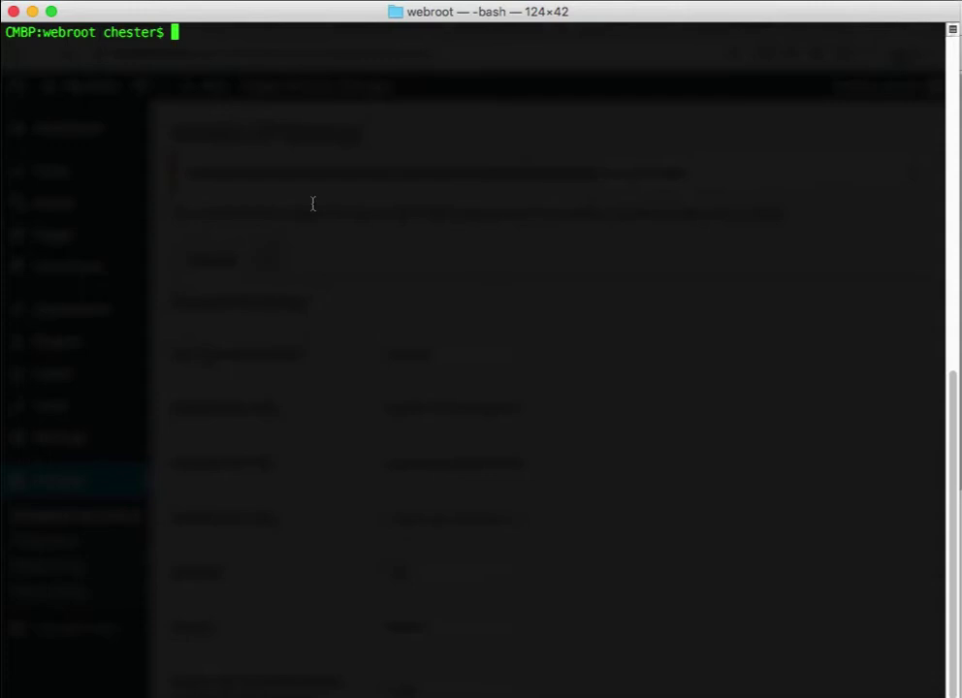
type("touch")
key("super+v")
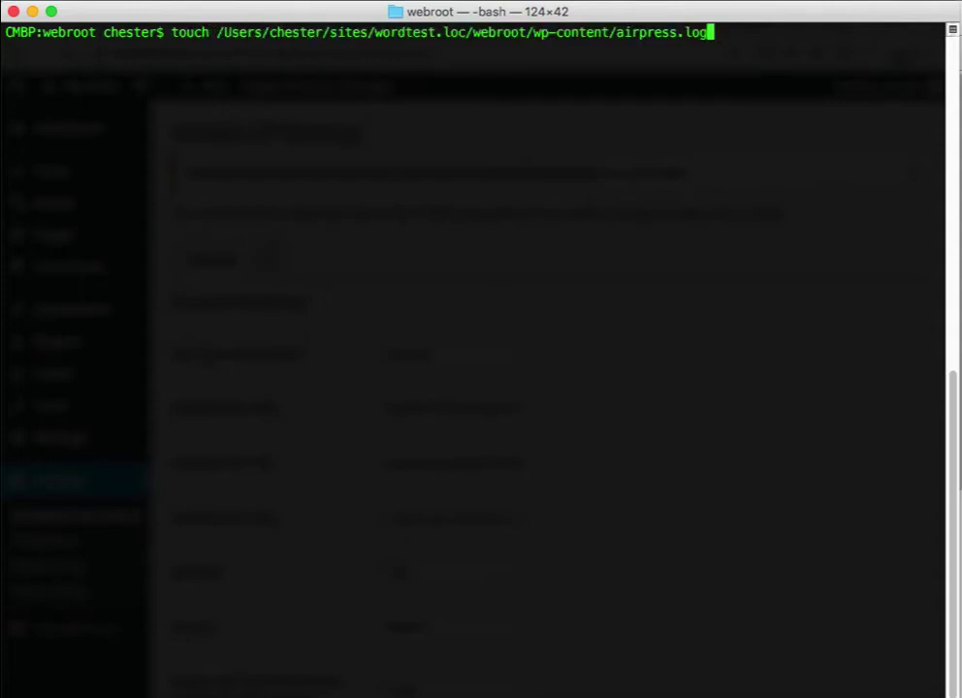
key("Return")
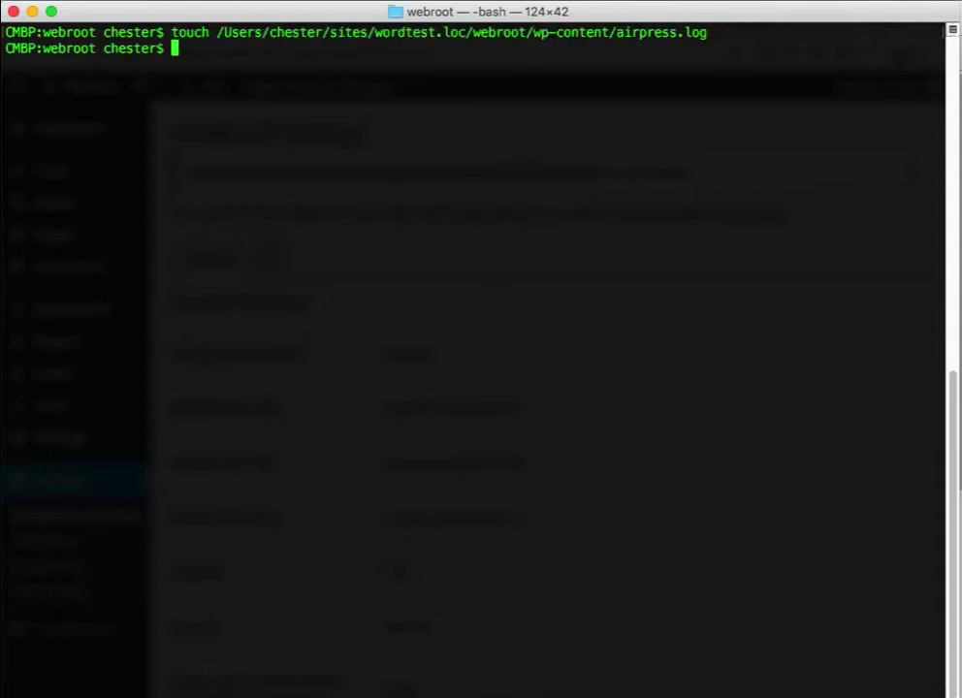
- Set the permissions of wp-content/airpress.log to 0777 with chmod, using the copied path
type("chmod 077")
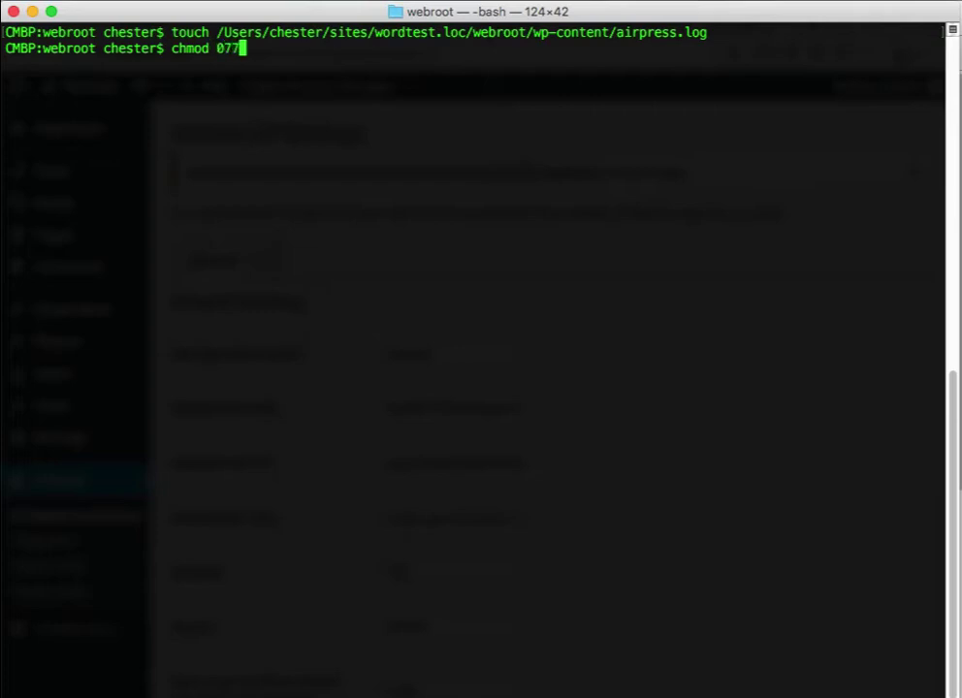
type("7")
key("super+v")
key("Return")
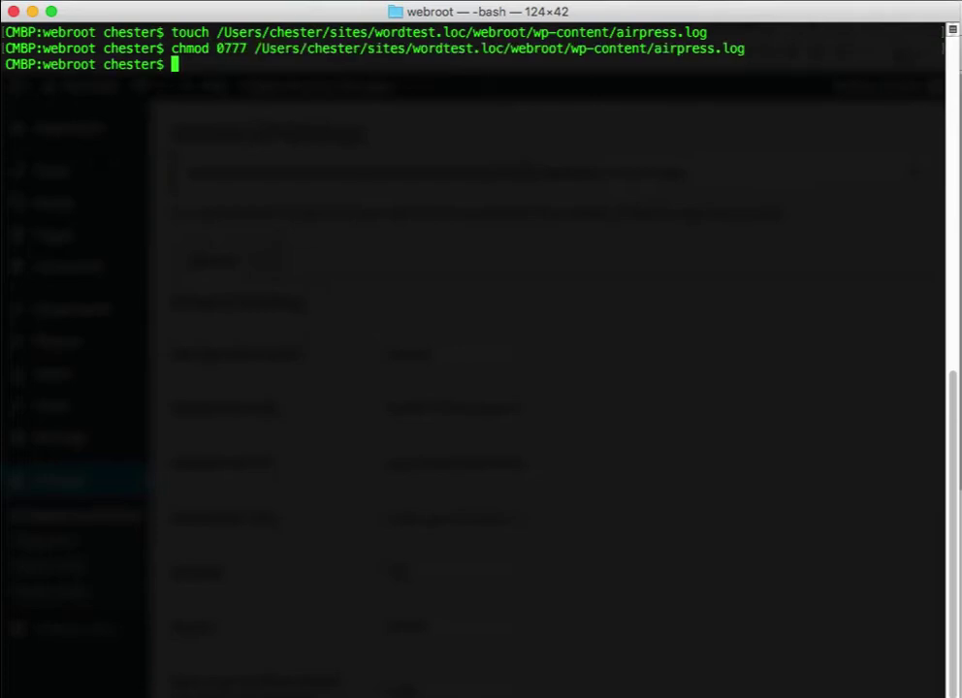
- Return to the Airtable Connections settings in the browser, enable debugging for the Default connection again and save the changes
key("super+Tab")
scroll(342, 287, "down", 5)
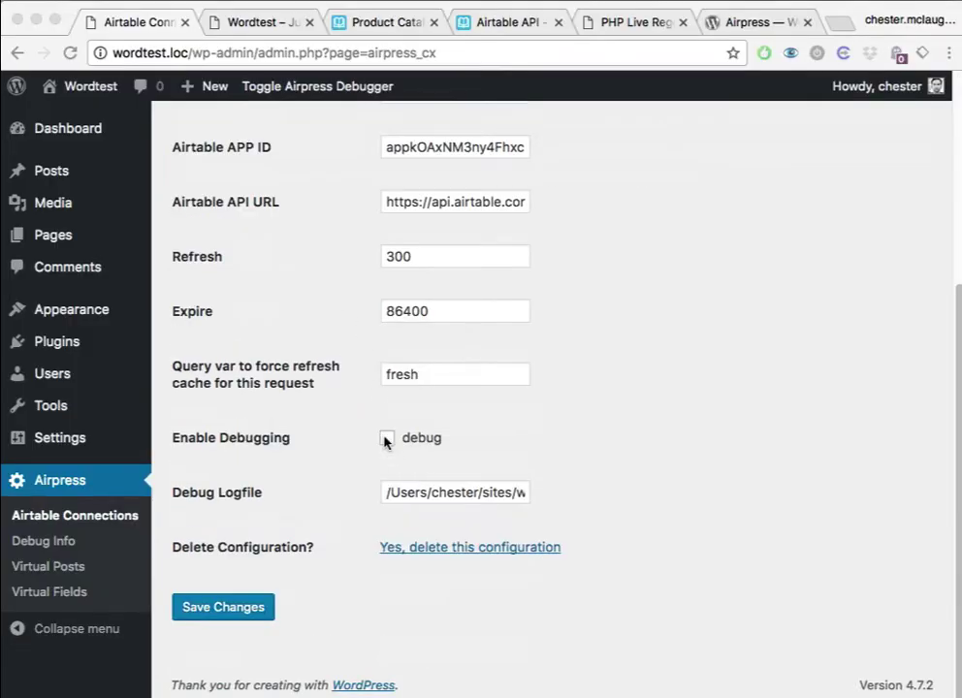
left_click(387, 441)
left_click(388, 441)
left_click(270, 609)
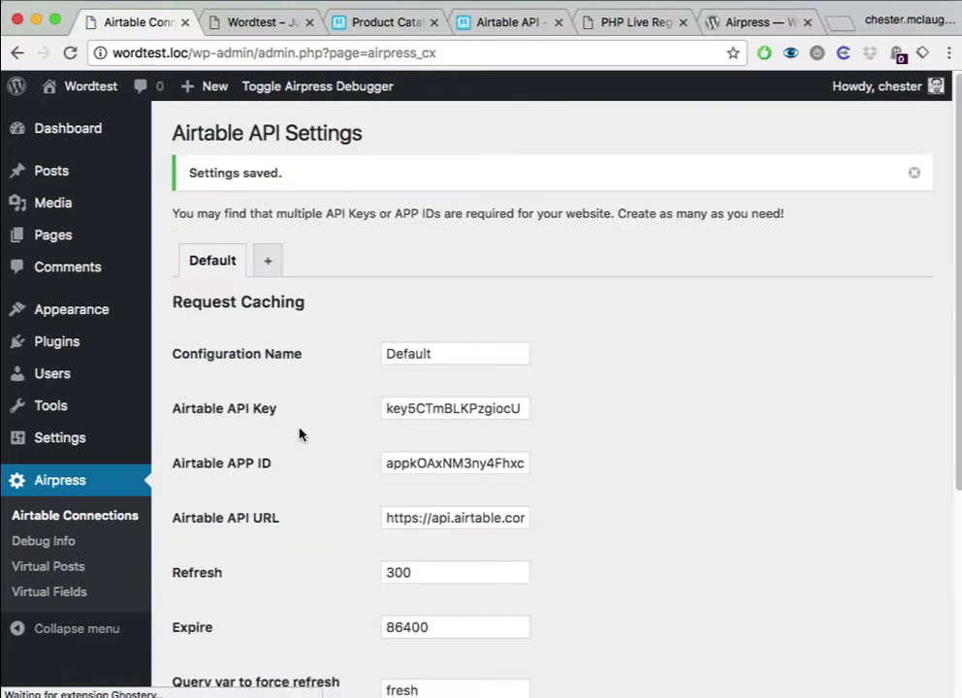
scroll(415, 524, "down", 4)
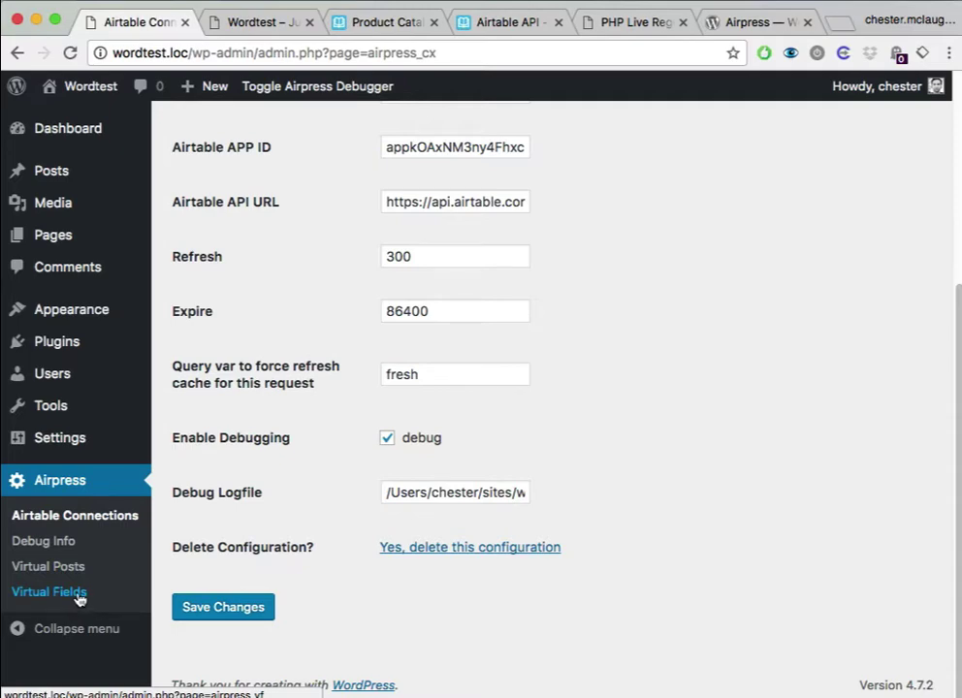
- Open Airpress's Virtual Fields settings, name the new configuration Vendor Config, and check the Vendors table in the Airtable base
left_click(80, 599)
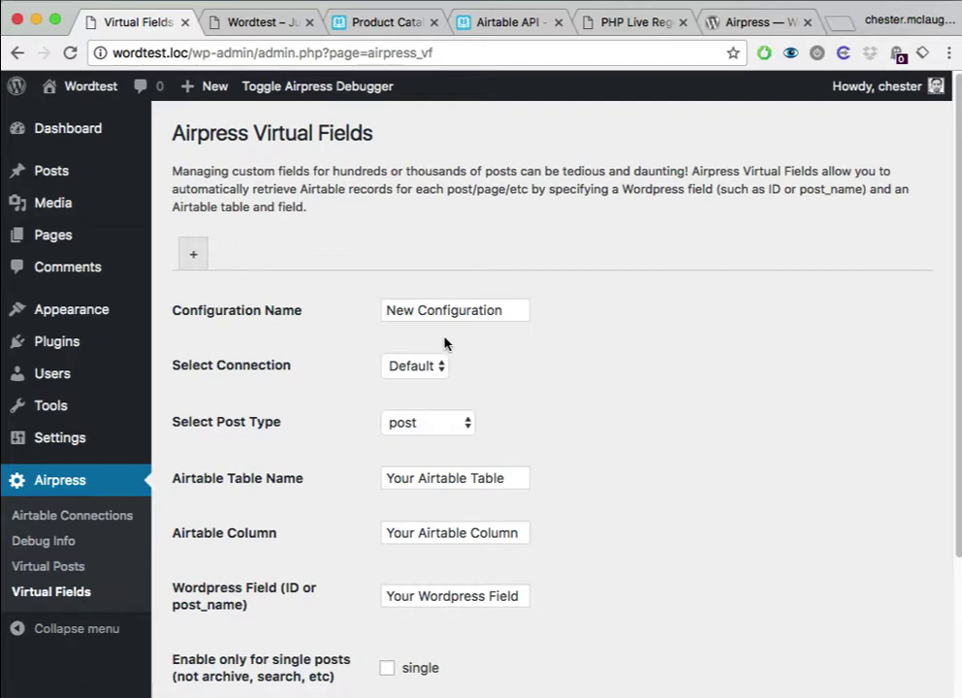
scroll(558, 369, "down", 3)
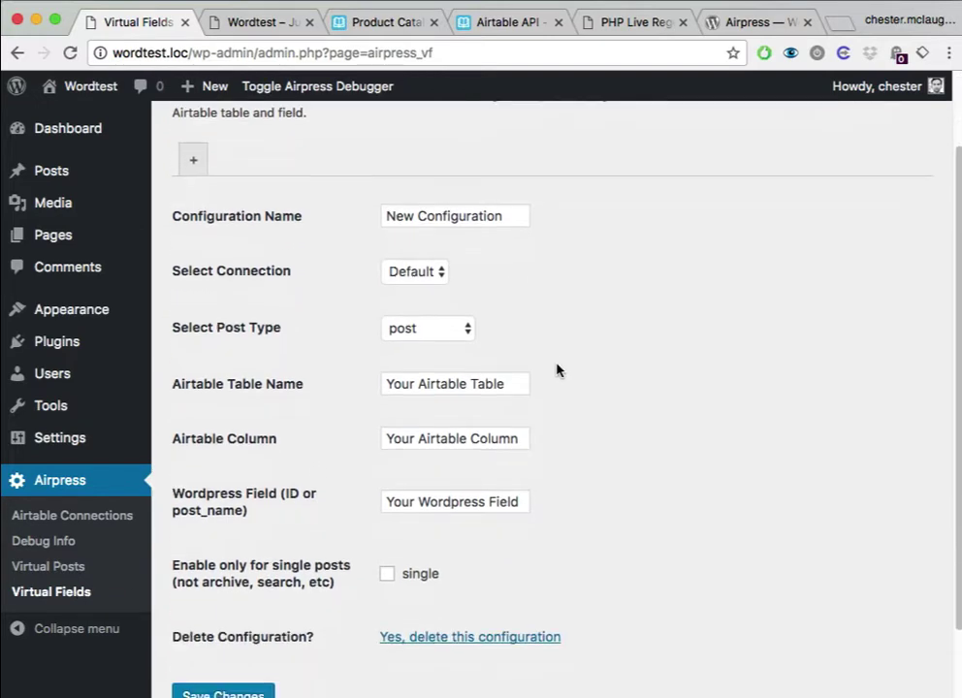
left_click(464, 249)
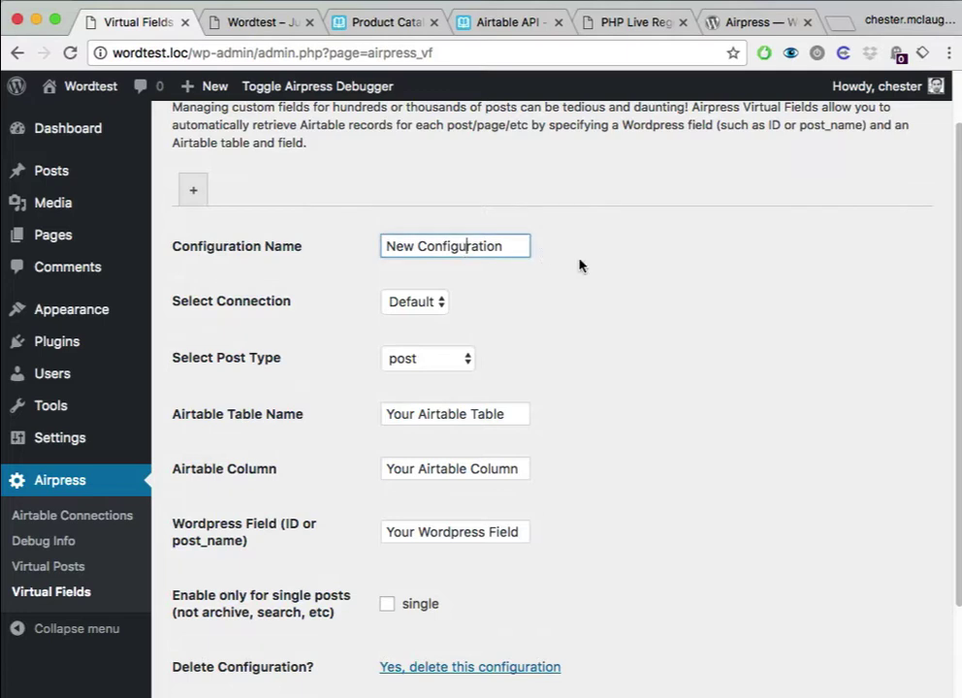
key("super+a")
type("V")
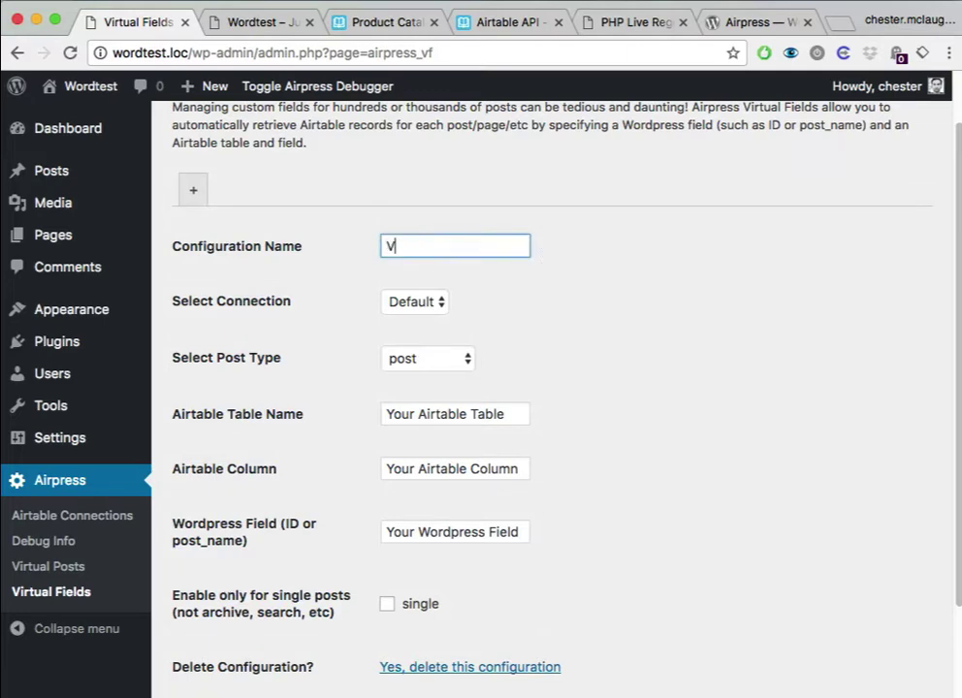
type("endor Config")
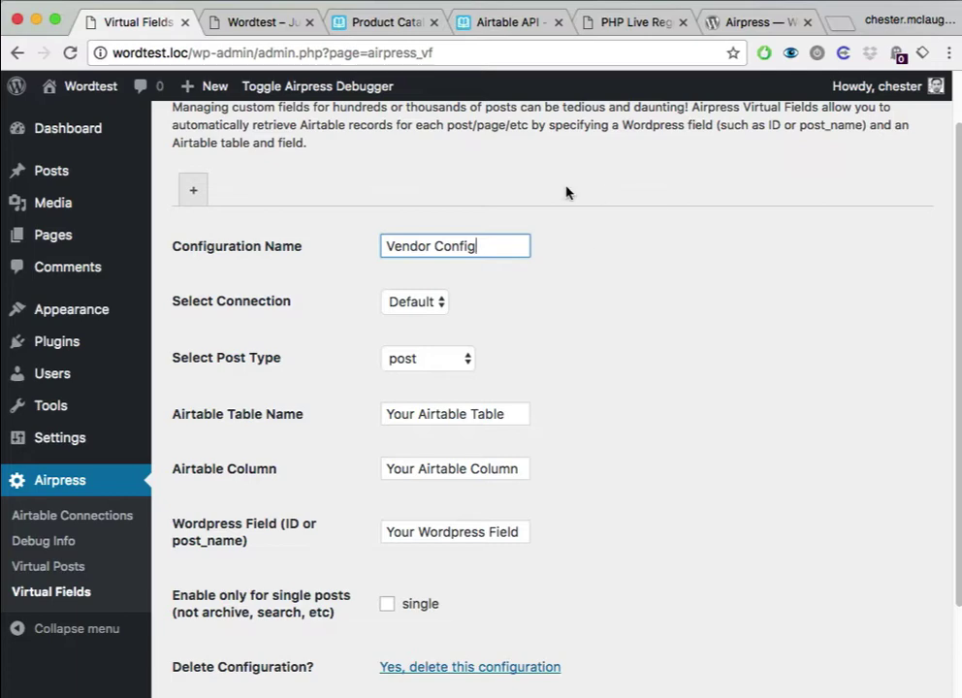
left_click(383, 21)
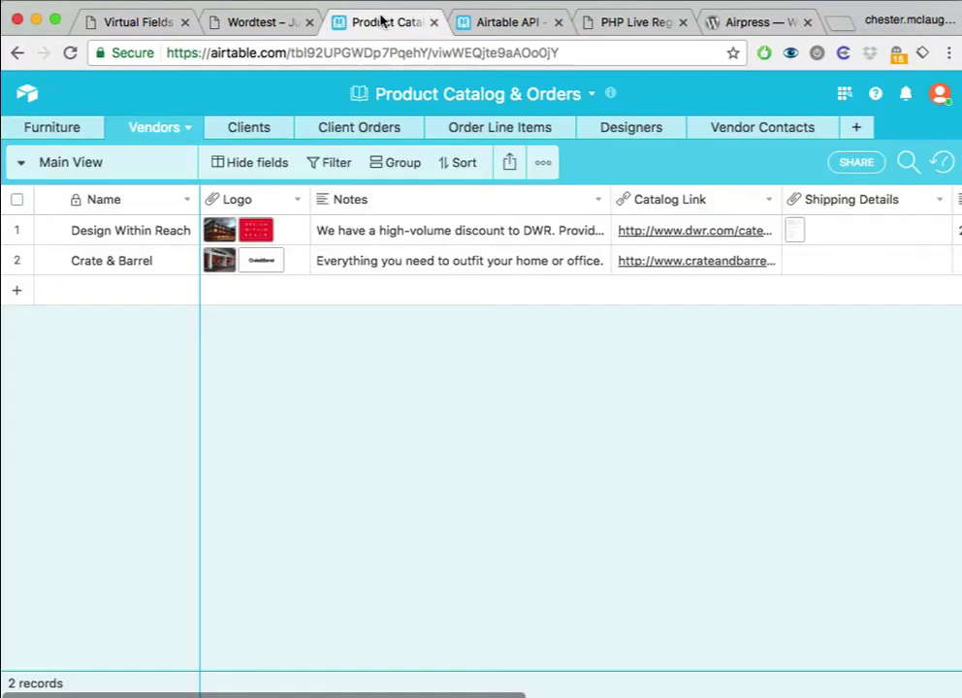
left_click(162, 31)
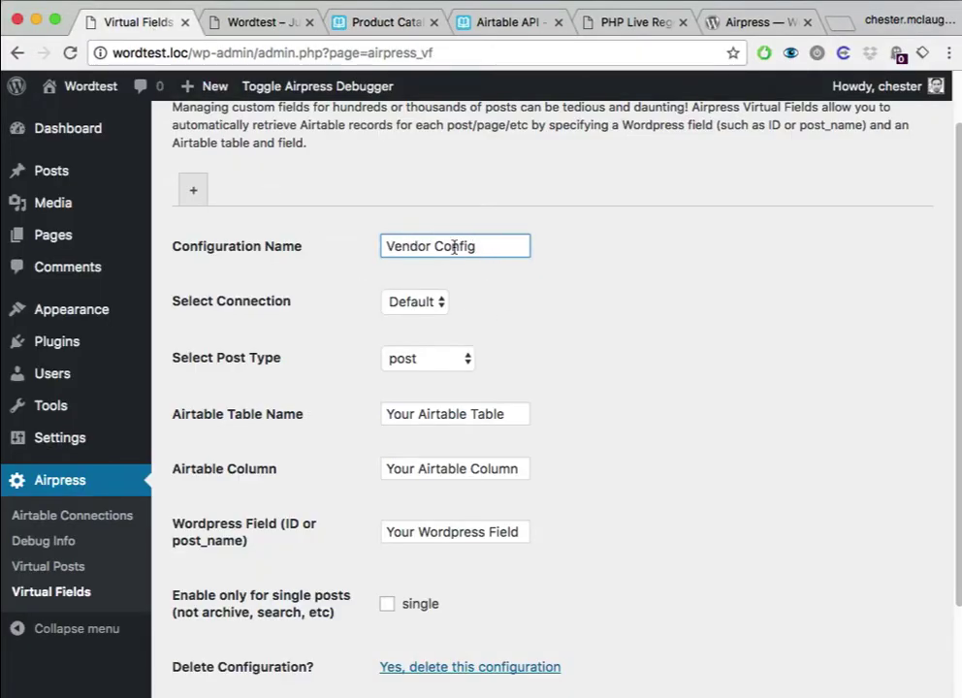
- Choose the Default connection and the page post type for the Vendor Config virtual fields
left_click(415, 302)
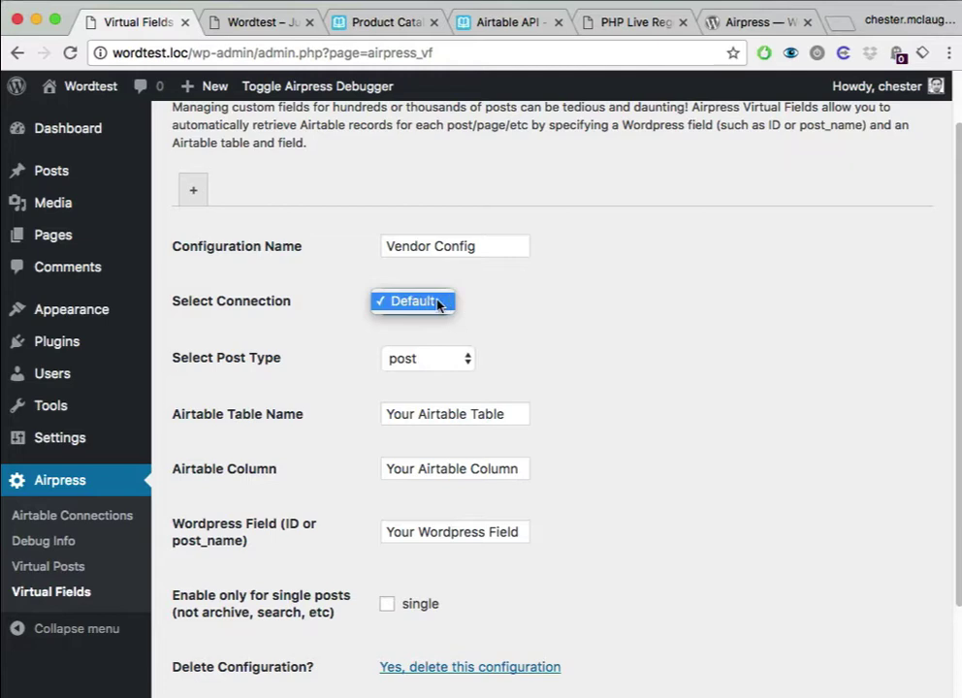
left_click(432, 304)
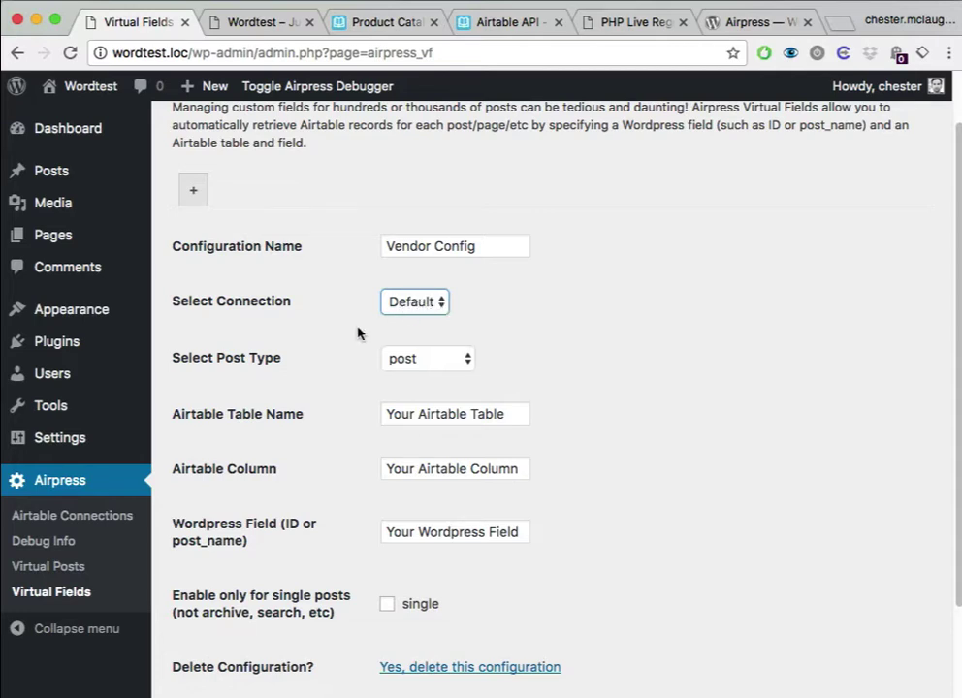
left_click(439, 361)
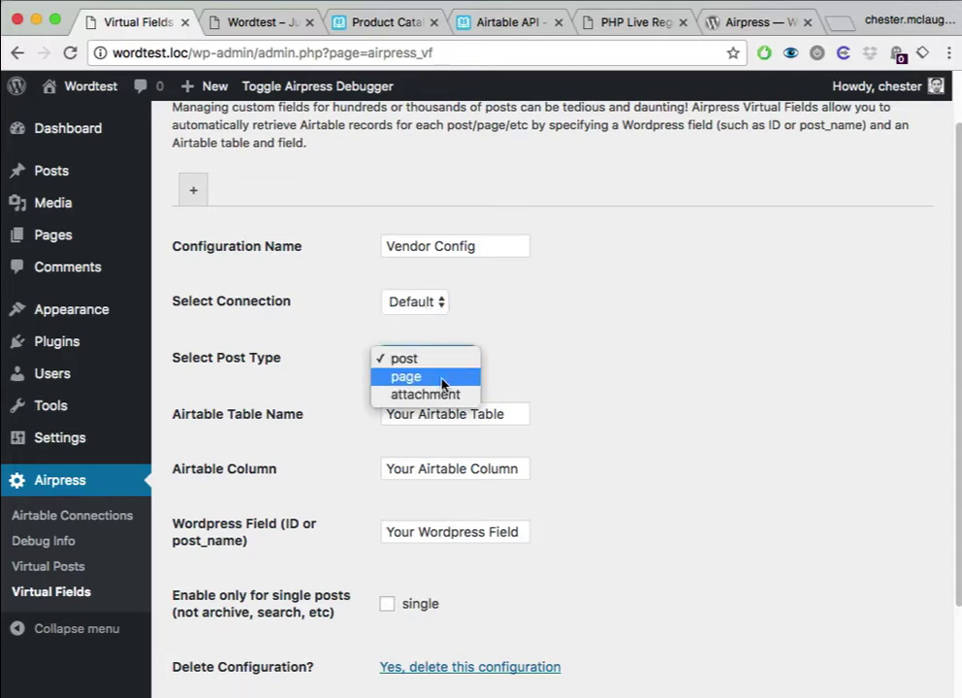
left_click(441, 381)
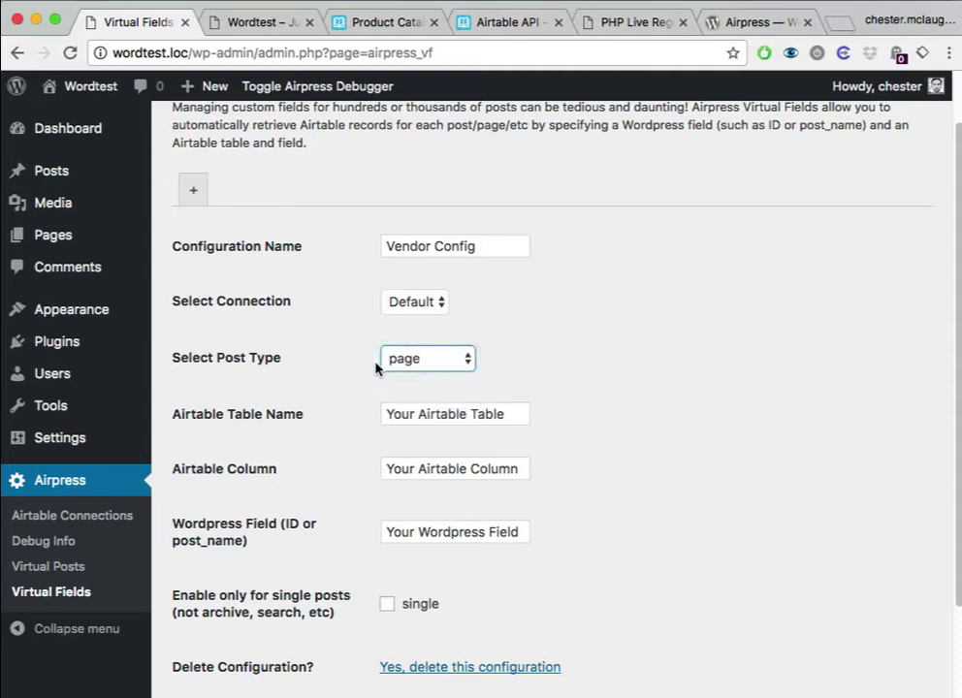
- Set the Airtable Table Name to Vendors and, after checking the base's columns, the Airtable Column to Name
triple_click(500, 416)
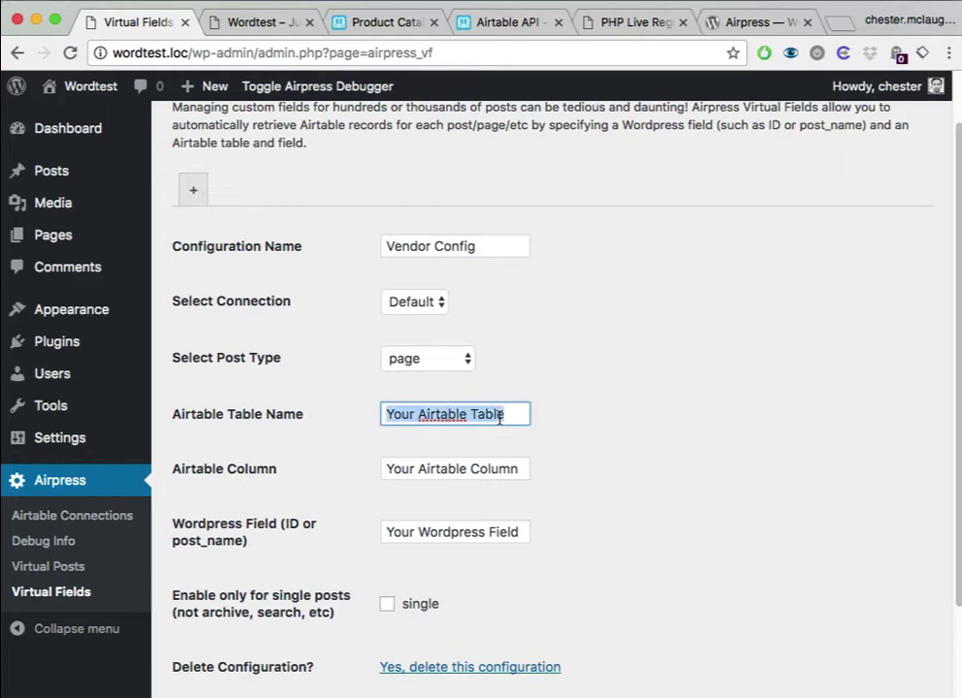
type("Vendors")
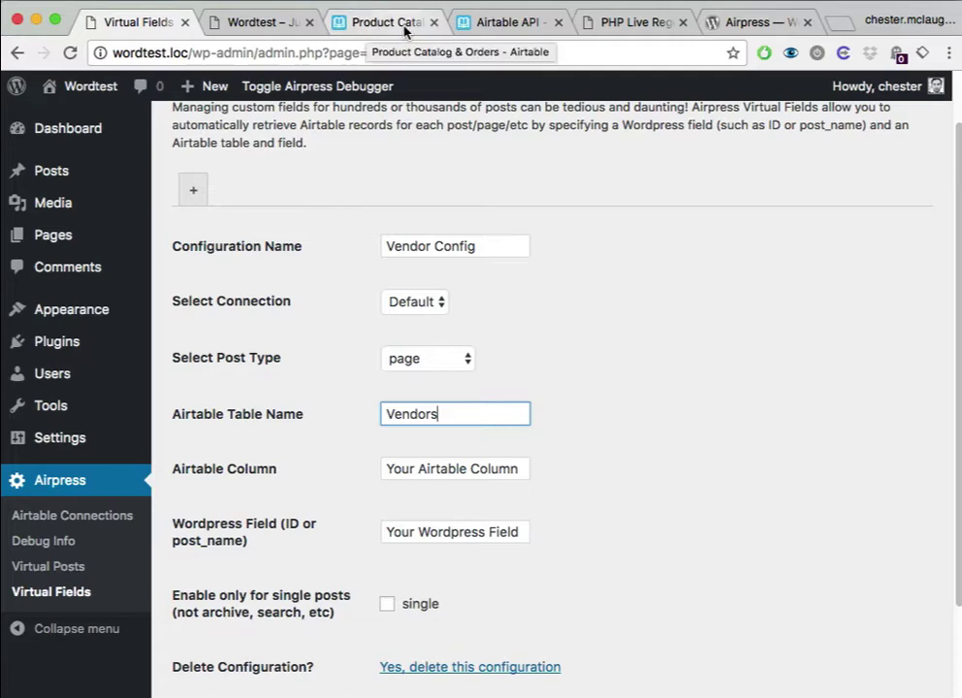
left_click(388, 23)
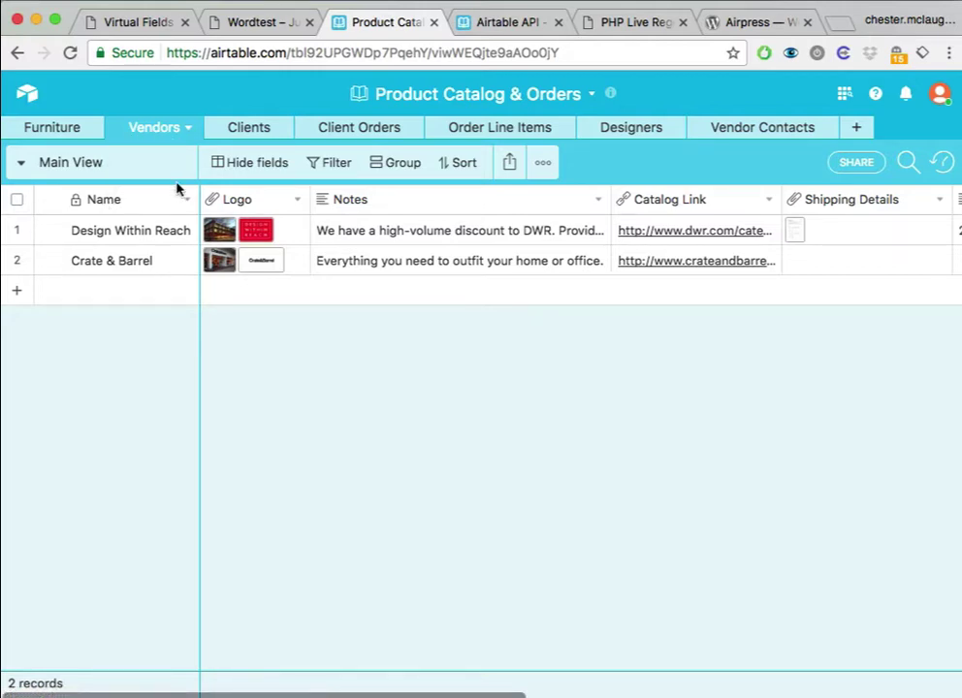
left_click(146, 25)
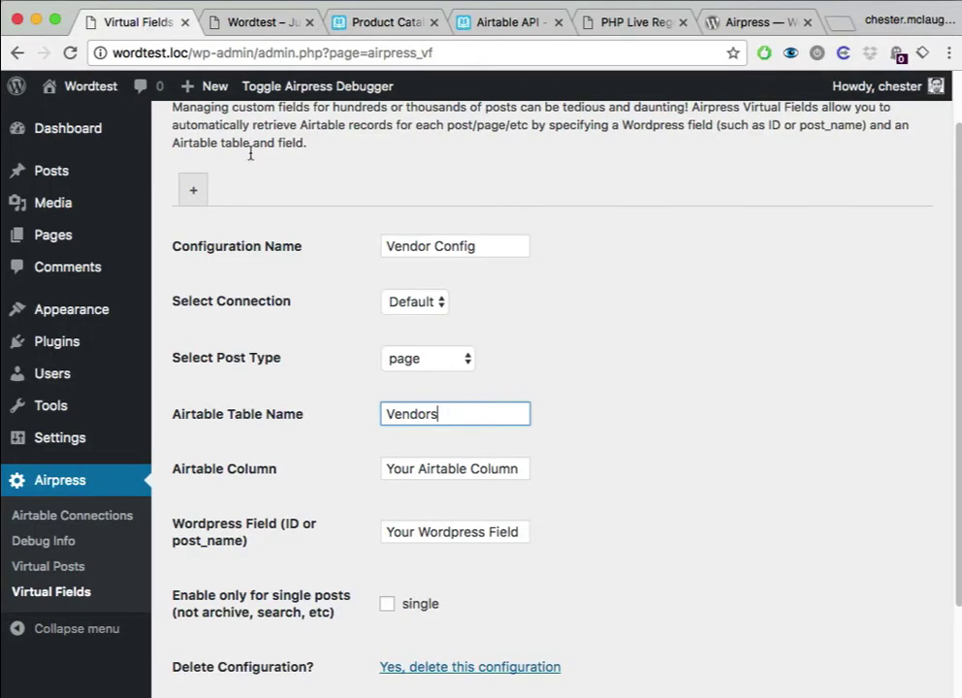
left_click(440, 473)
key("super+a")
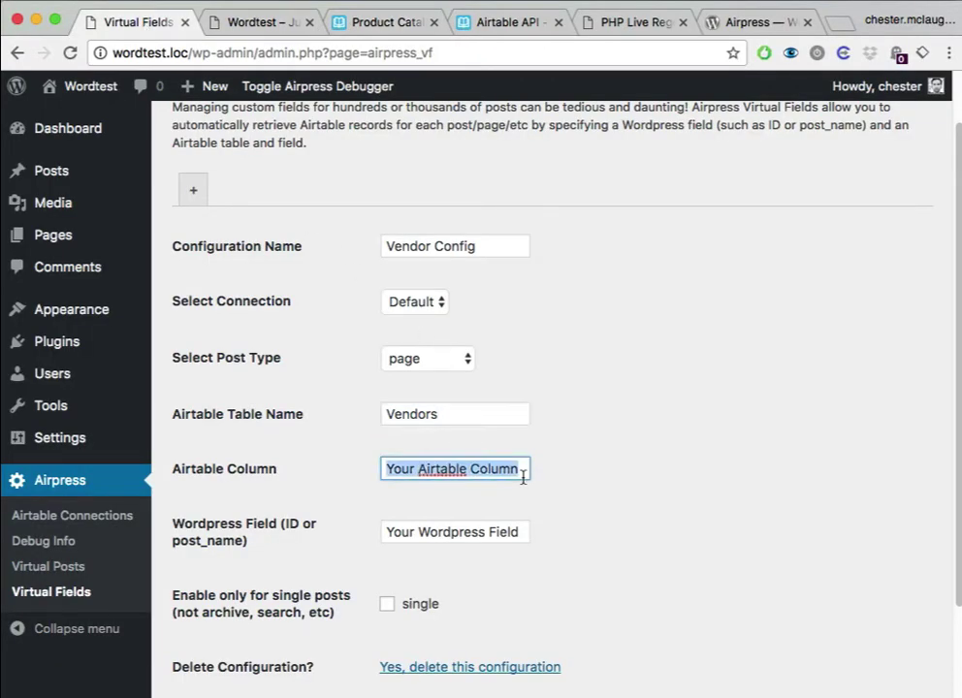
type("Name")
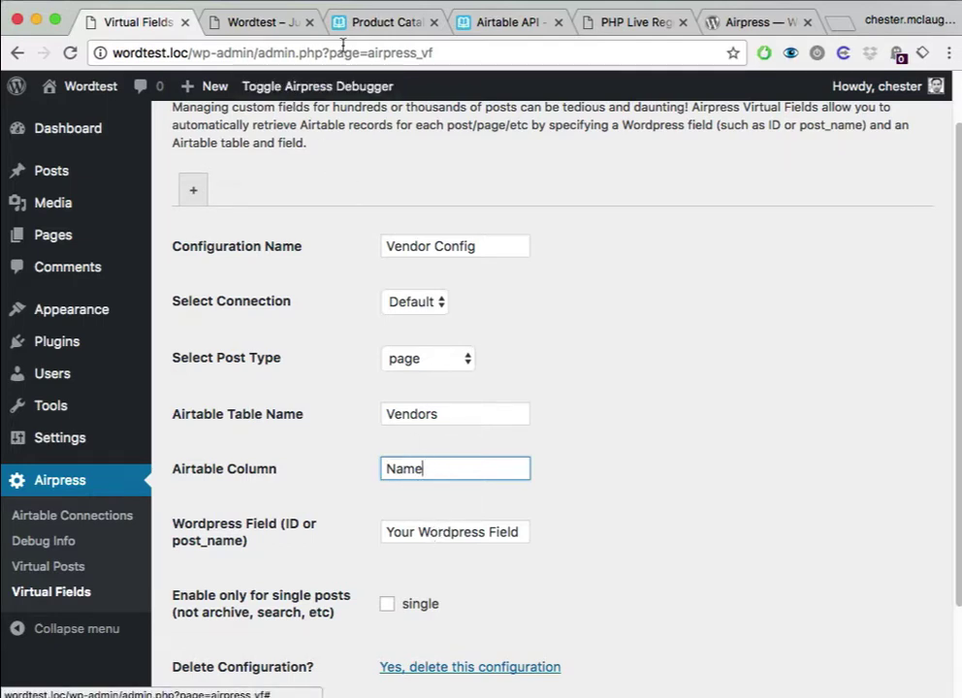
- Copy the vendor name Design Within Reach from the Name column of Airtable's Vendors table
left_click(414, 24)
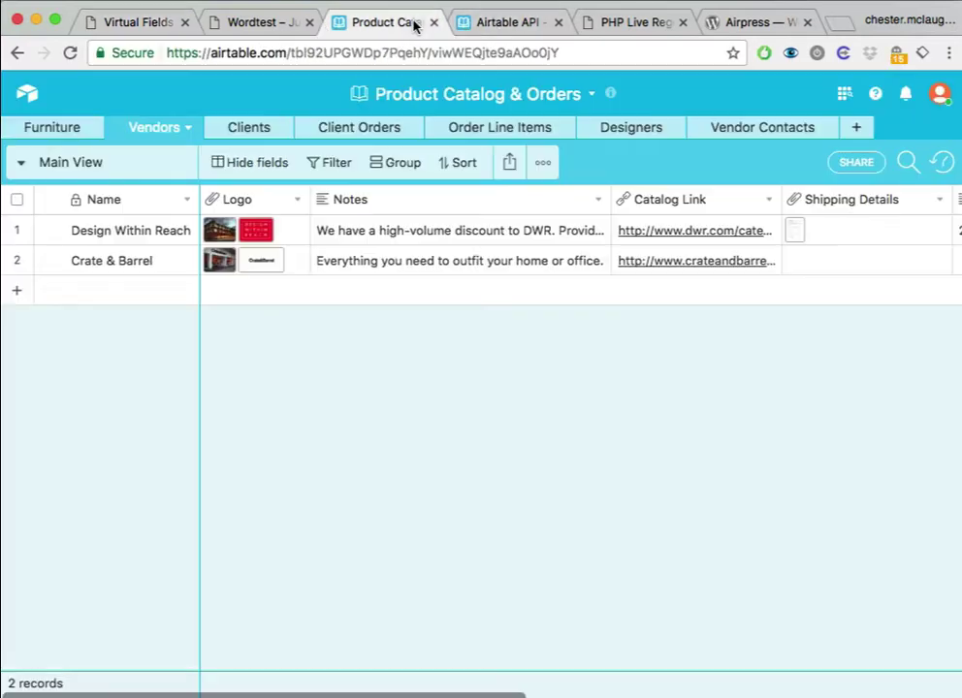
left_click(122, 239)
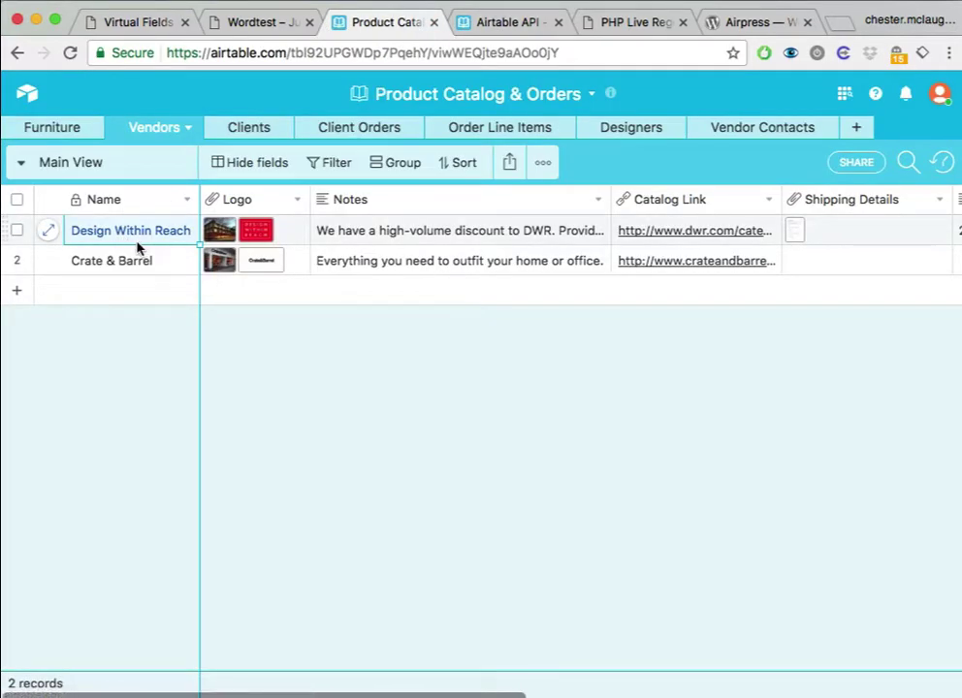
key("super+c")
- Filter the Vendors table to records whose Name is Design Within Reach
left_click(334, 165)
left_click(356, 191)
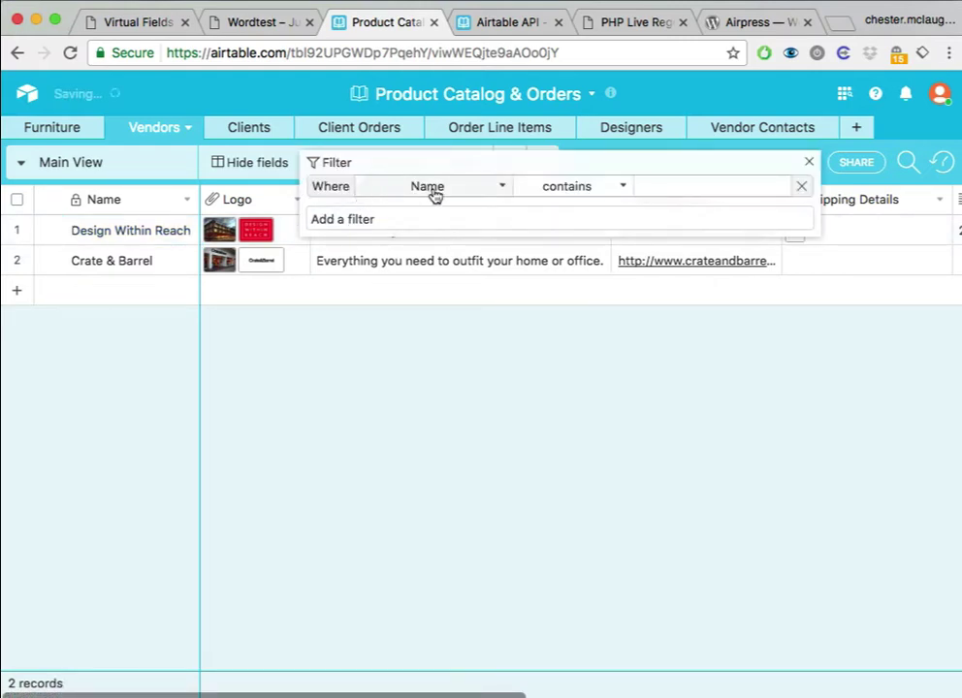
left_click(626, 188)
left_click(526, 284)
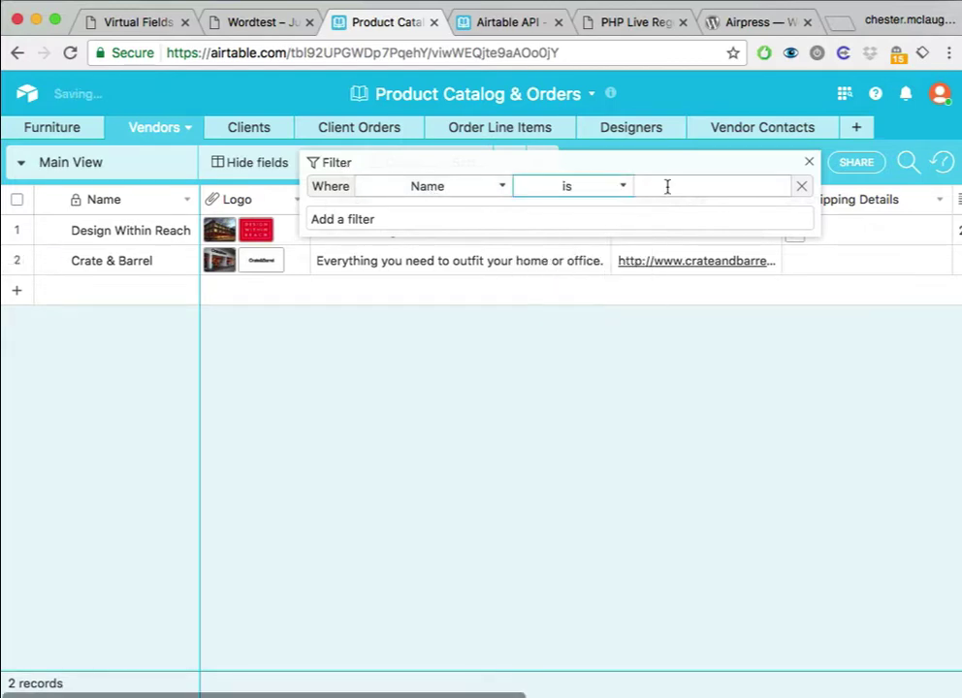
key("ctrl+v")
left_click(809, 162)
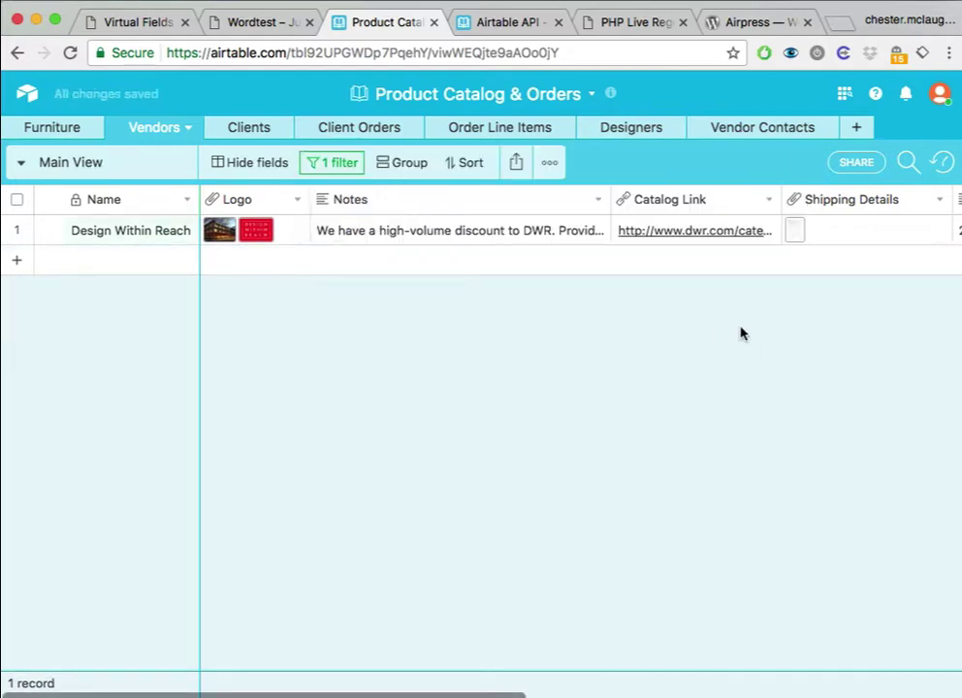
- Try the Name filter with an extra s added to the vendor name, and remove the filter from the Vendors table
left_click(332, 165)
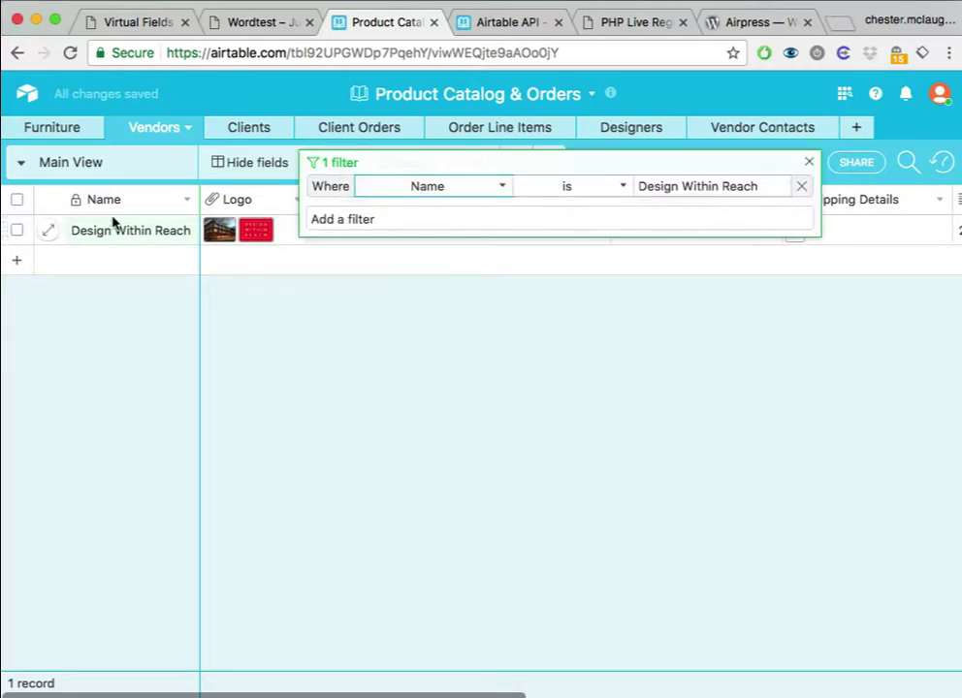
left_click(759, 186)
type("s")
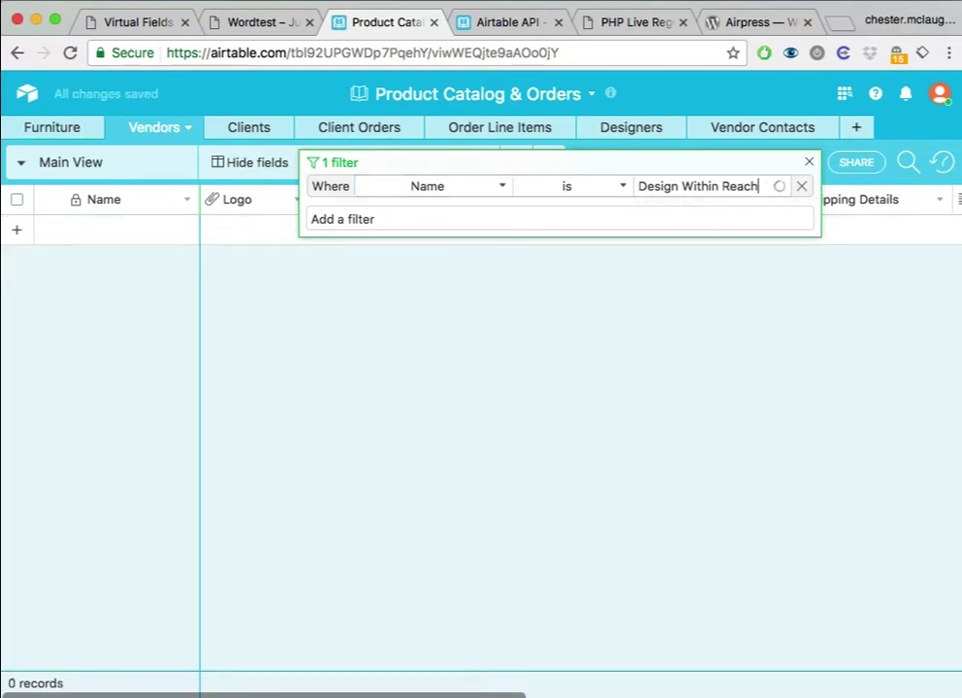
left_click(802, 186)
left_click(754, 165)
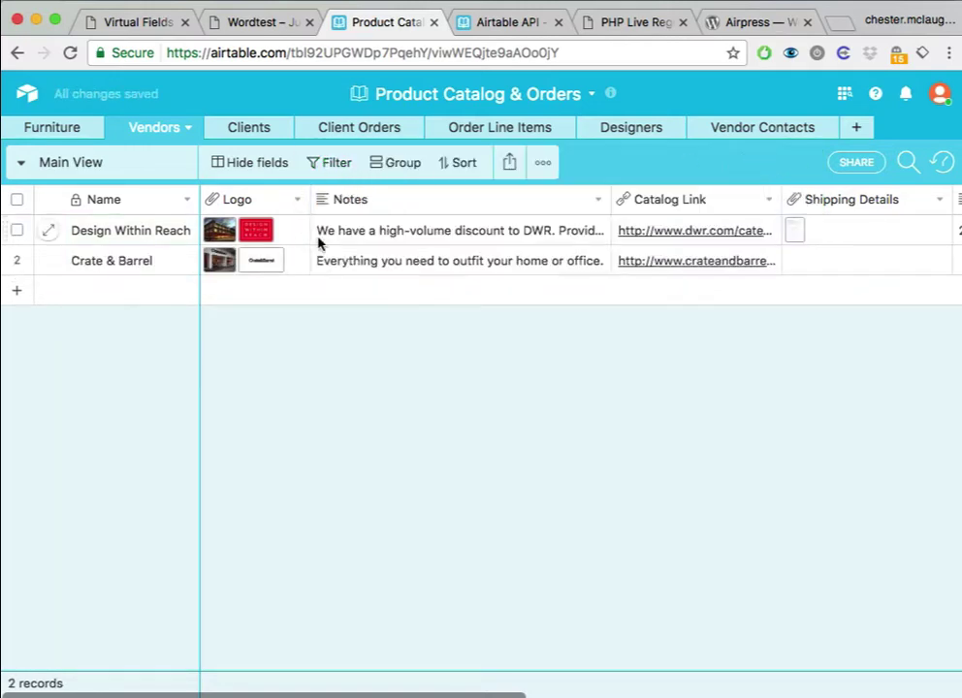
- Return to the Virtual Fields settings, set Vendor Config's Wordpress Field to post_title and save the changes
left_click(145, 22)
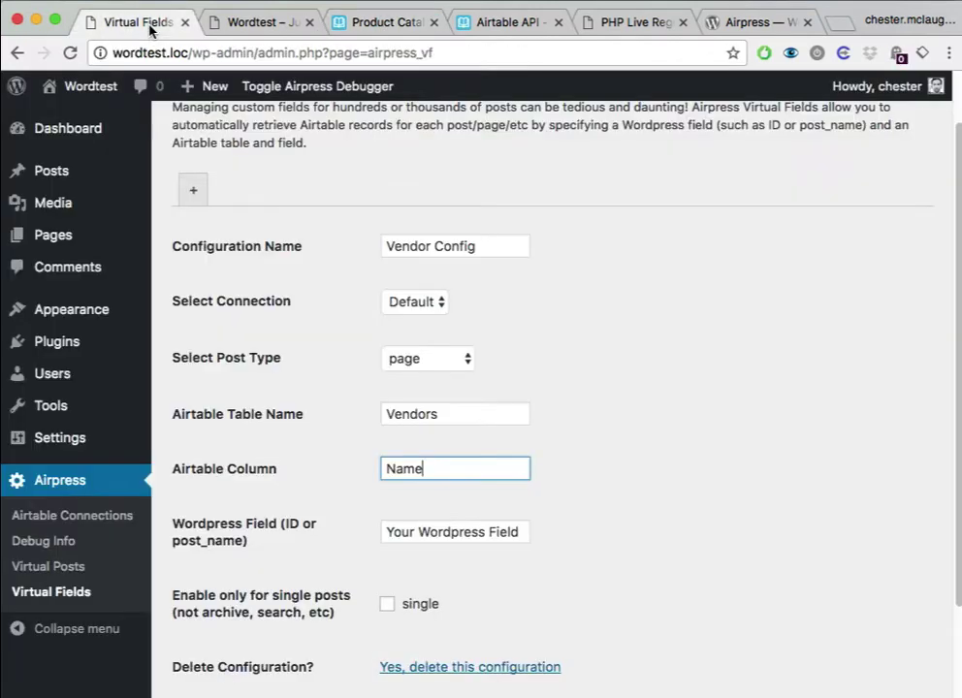
left_click_drag(440, 469, 386, 476)
left_click(430, 528)
key("super+a")
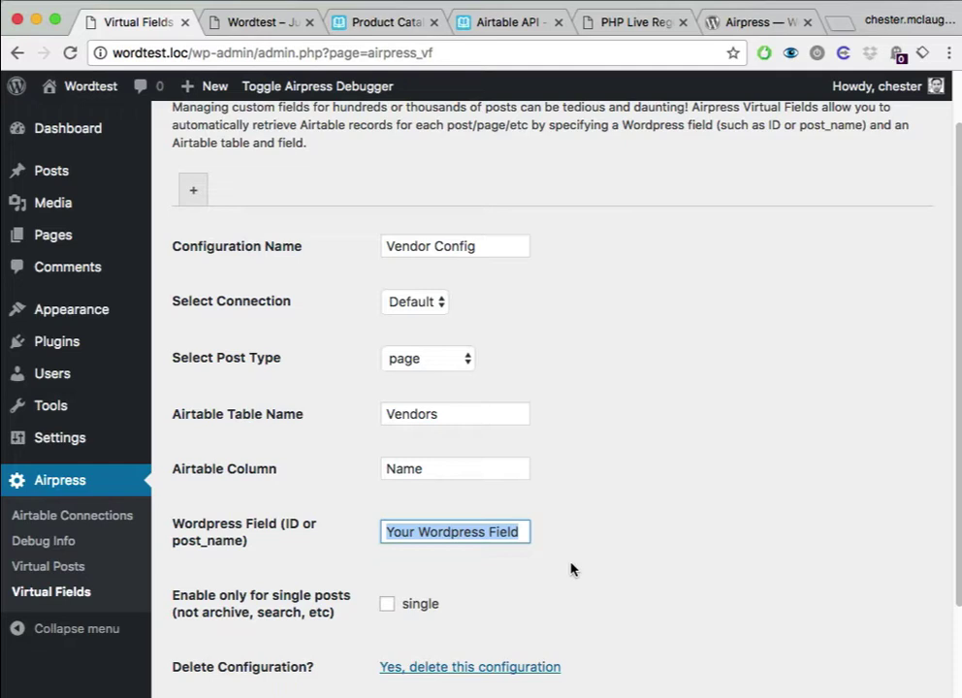
type("post_title")
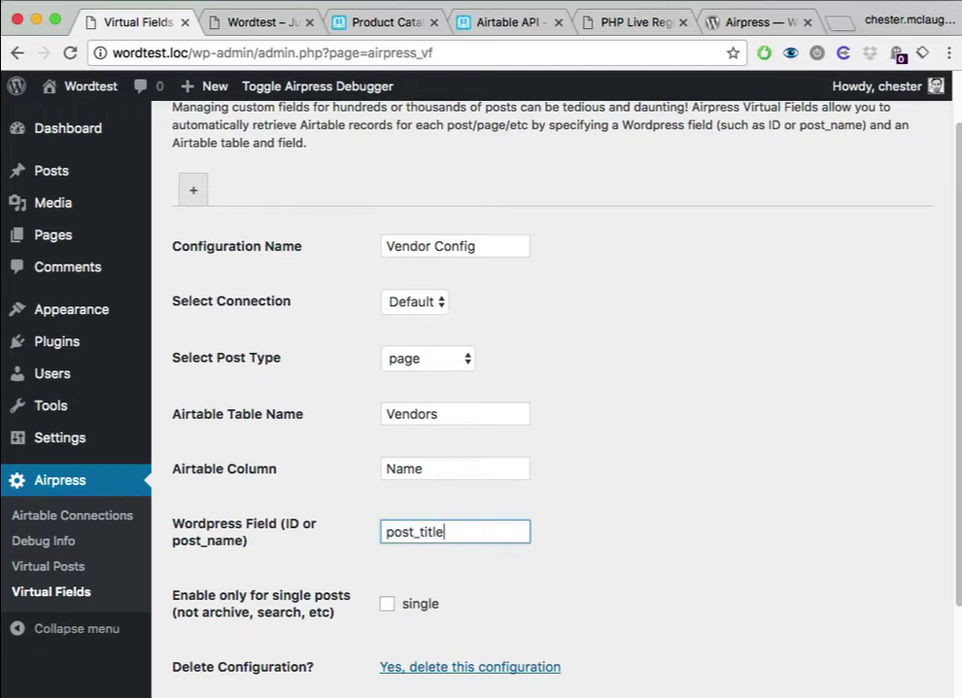
scroll(368, 615, "down", 3)
left_click(205, 620)
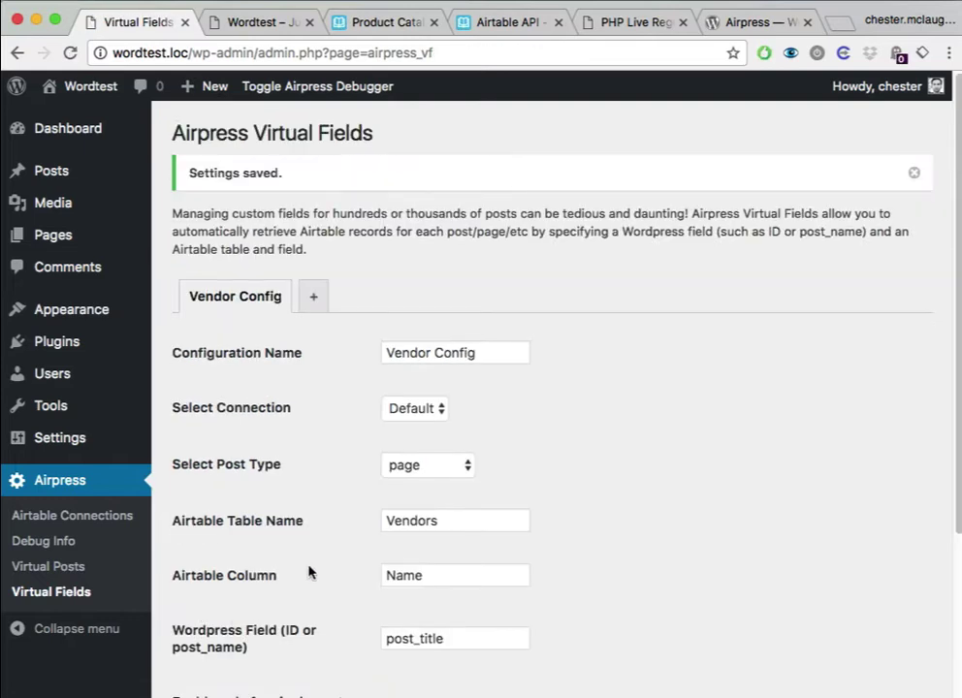
- Add a new WordPress page with the copied vendor name, Design Within Reach, as its title
mouse_move(58, 235)
left_click(179, 238)
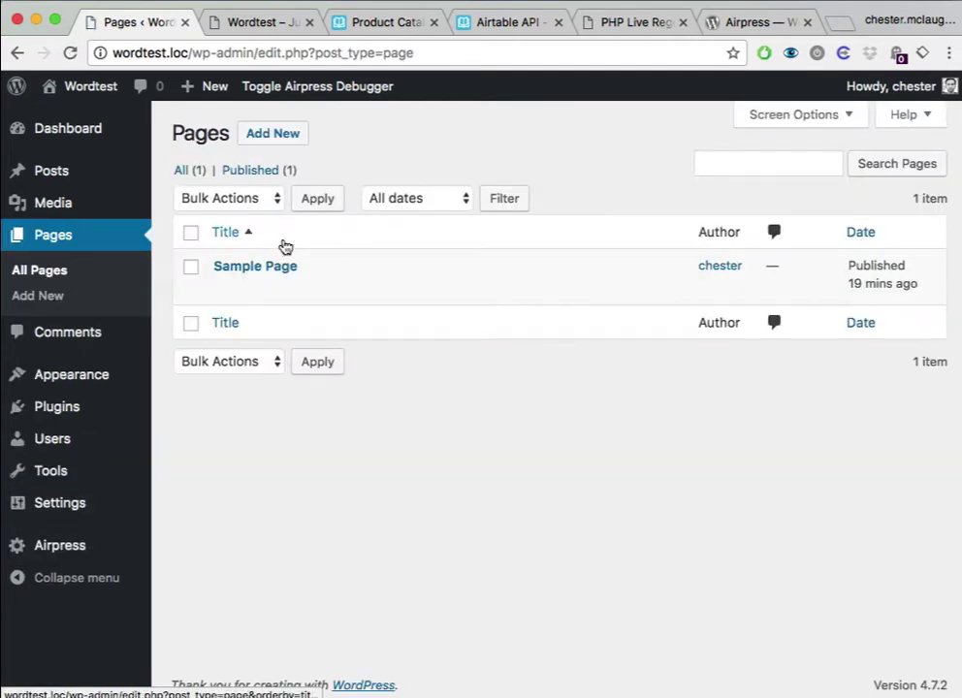
mouse_move(237, 271)
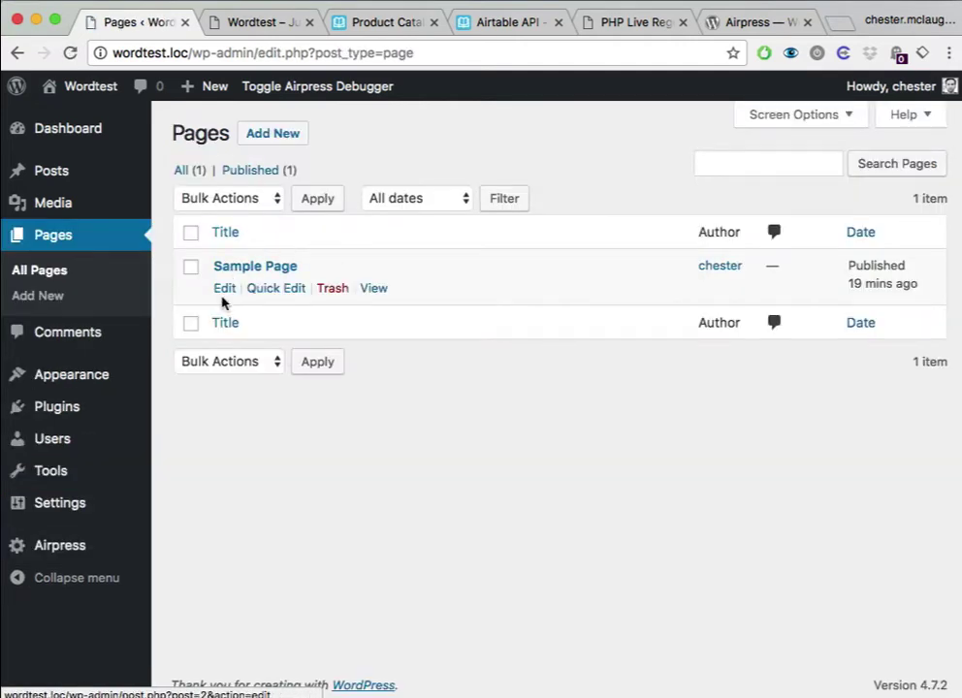
left_click(275, 135)
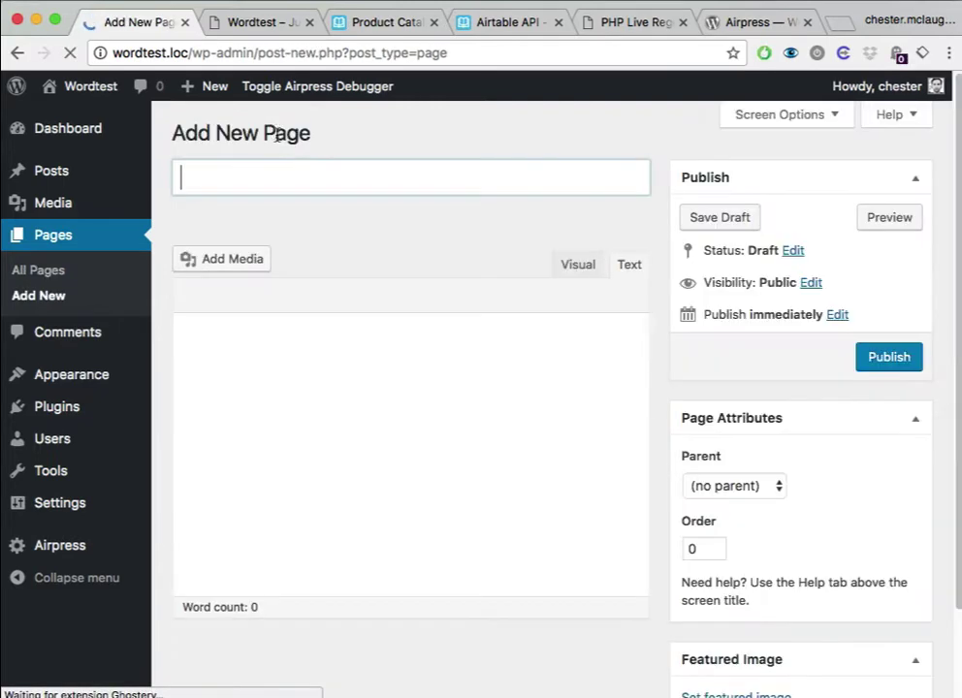
left_click(282, 185)
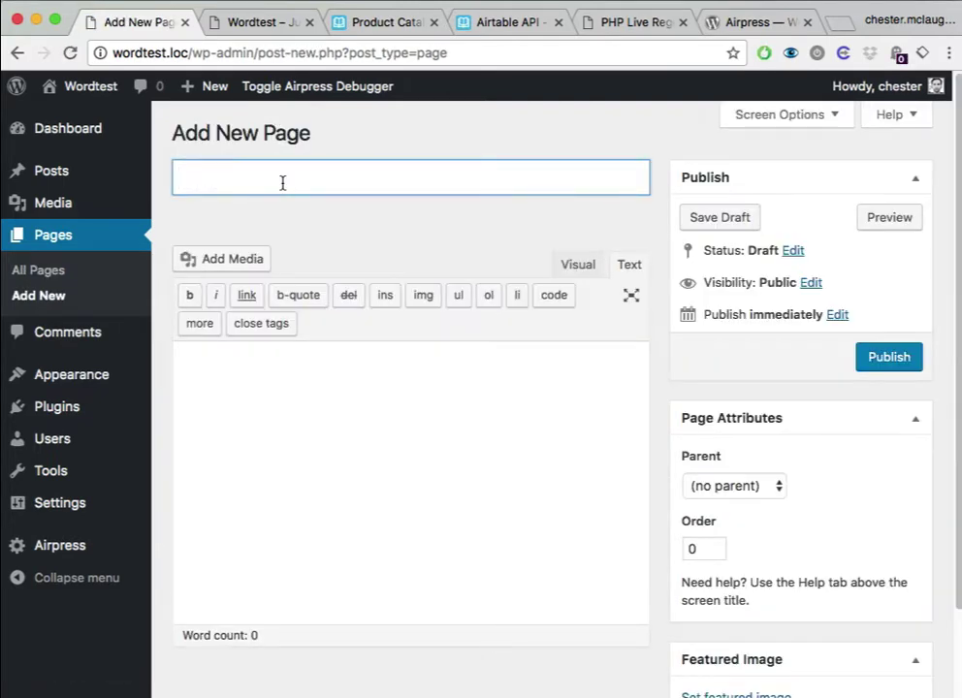
key("super+v")
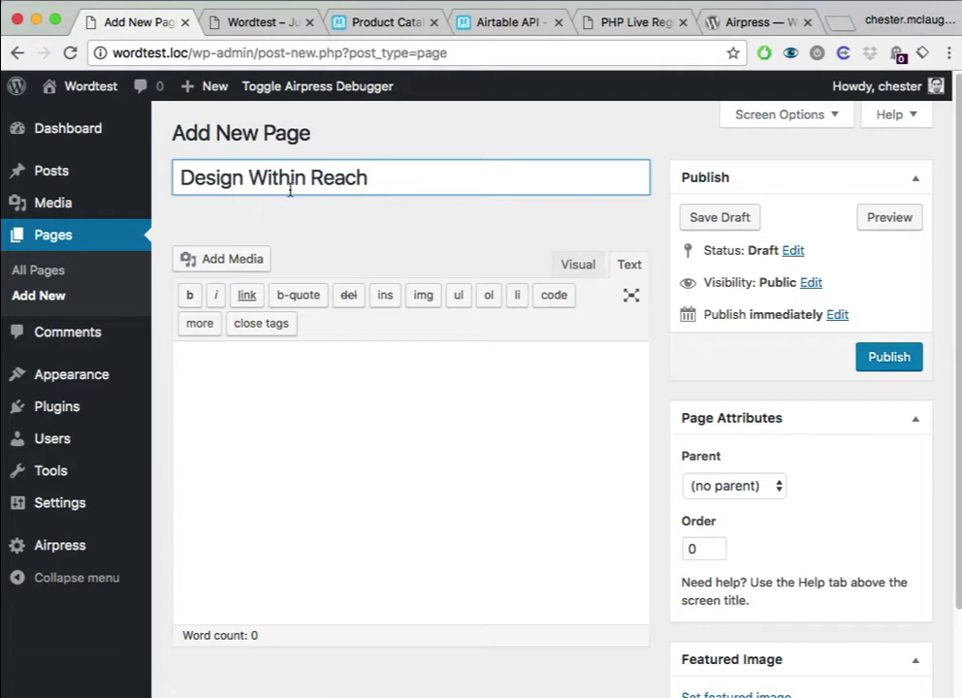
left_click(326, 352)
- Review the Vendors table's columns in Airtable and return to the new page
left_click(379, 21)
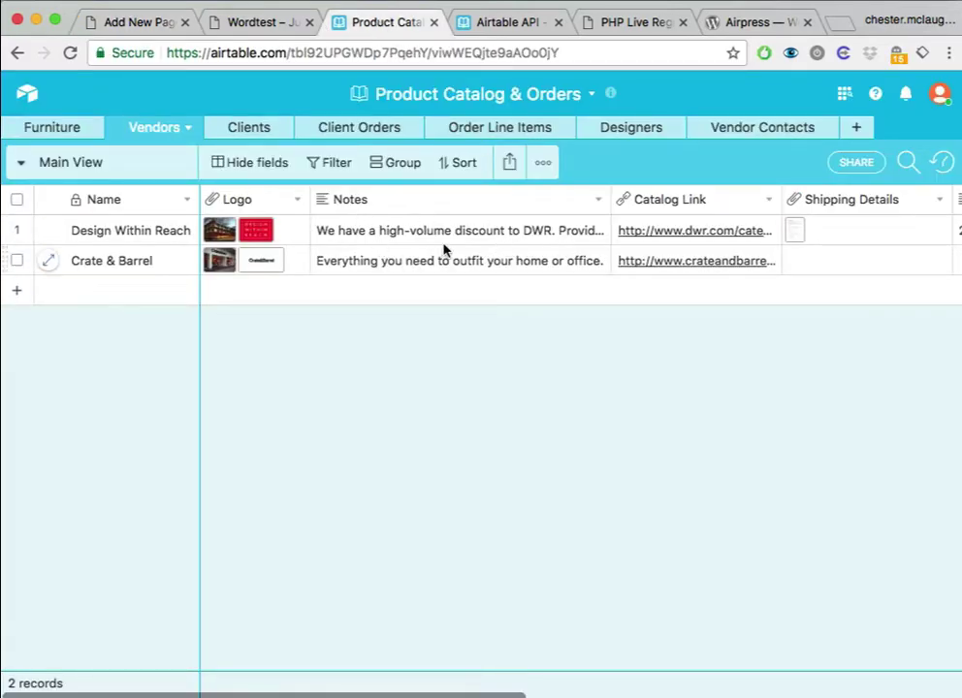
scroll(444, 248, "right", 5)
scroll(445, 248, "left", 5)
left_click(182, 24)
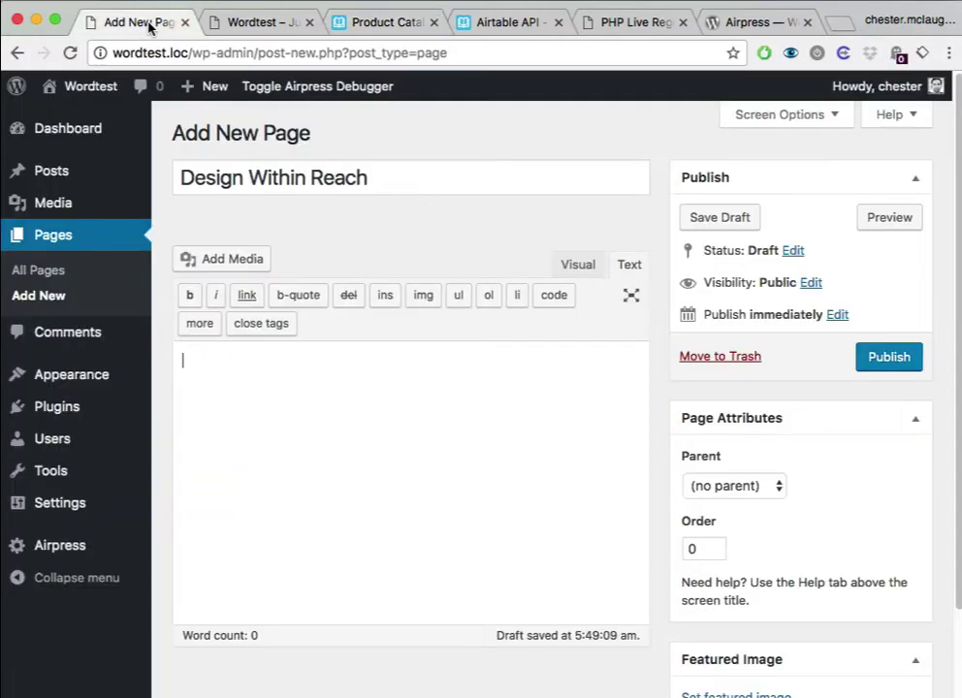
- Copy the shortcode [apr field="Name"] from the Other Notes on Airpress's plugin directory page and paste it into the new page's body
type("[")
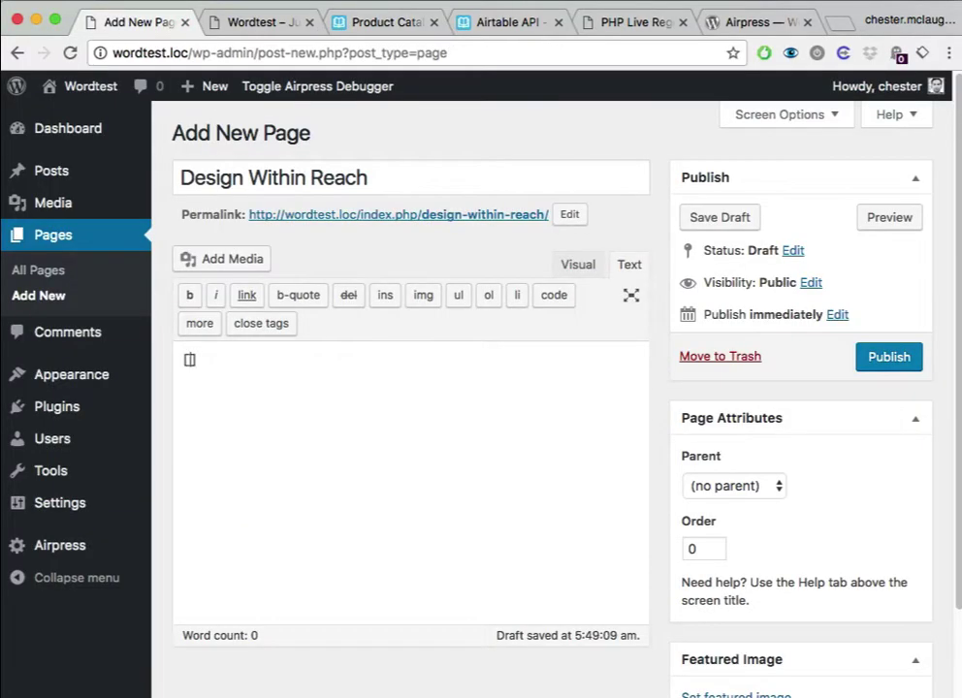
left_click(749, 21)
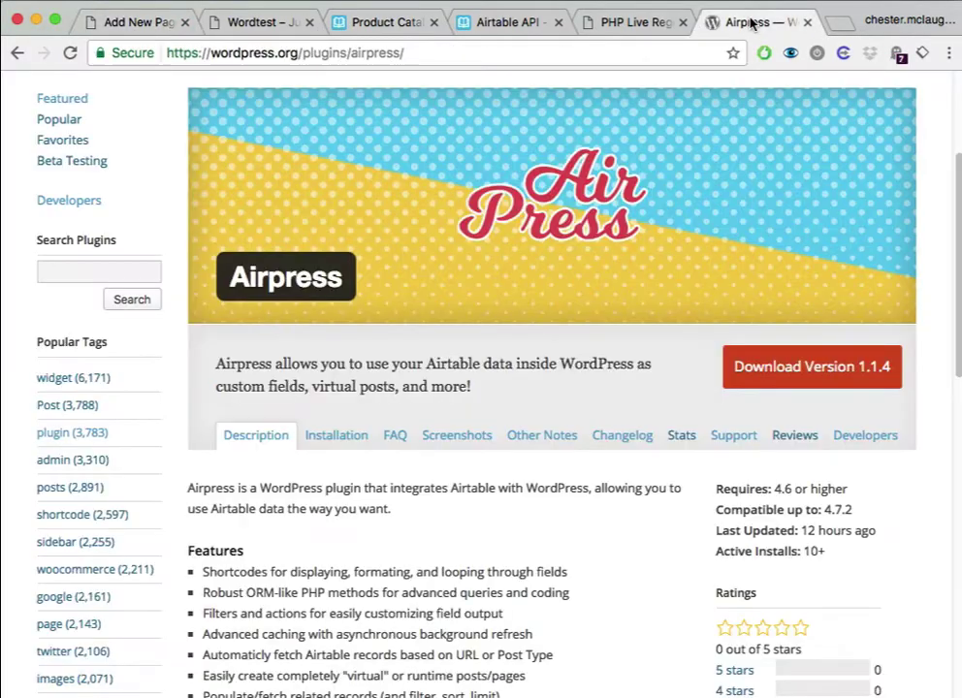
left_click(537, 436)
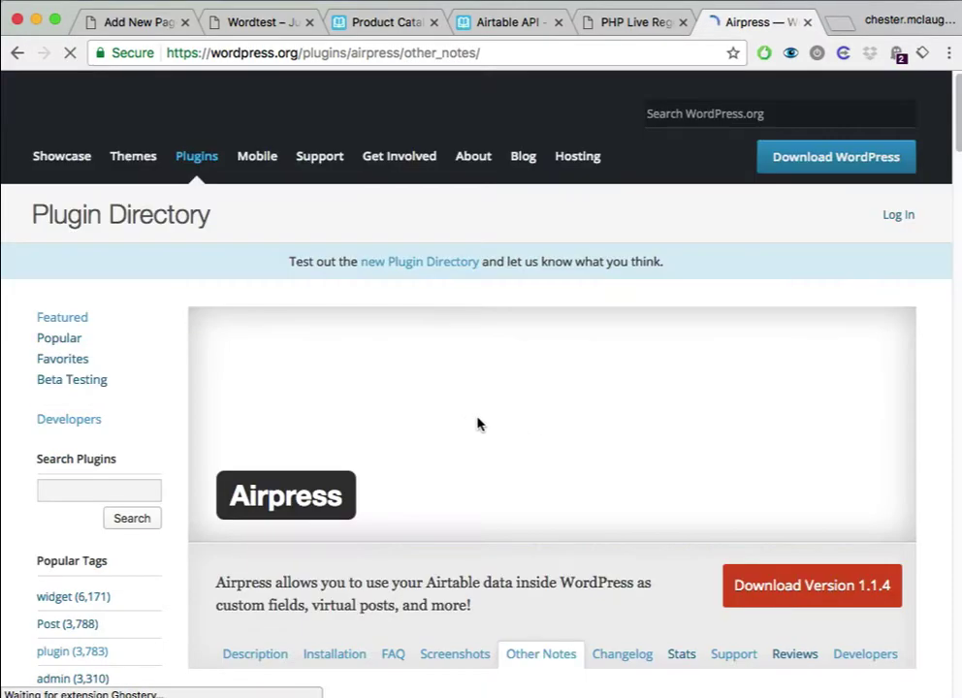
scroll(287, 440, "down", 5)
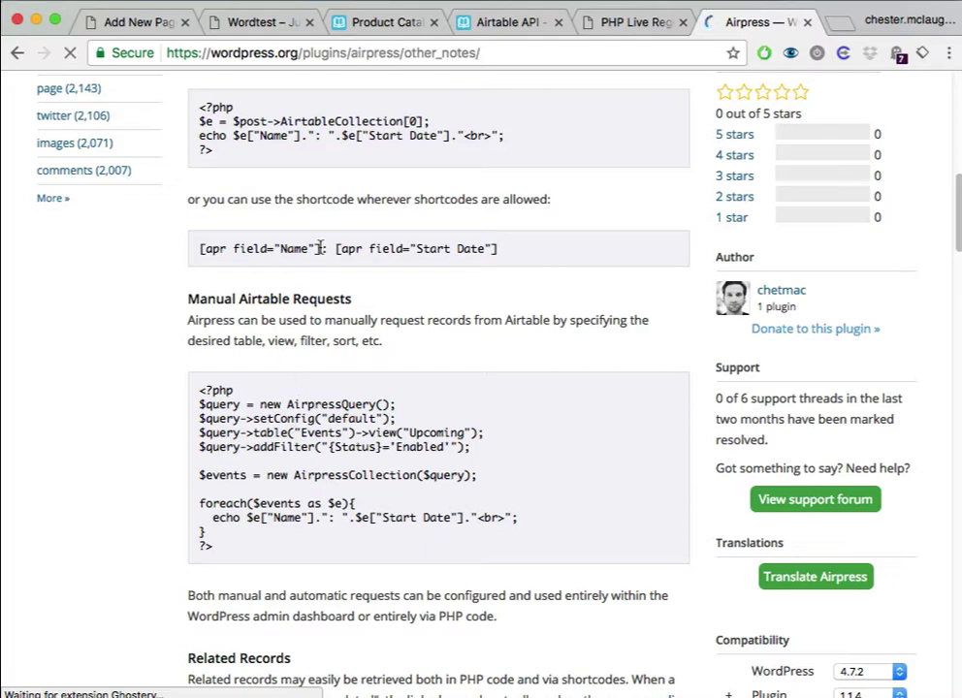
left_click_drag(320, 249, 199, 249)
key("super+c")
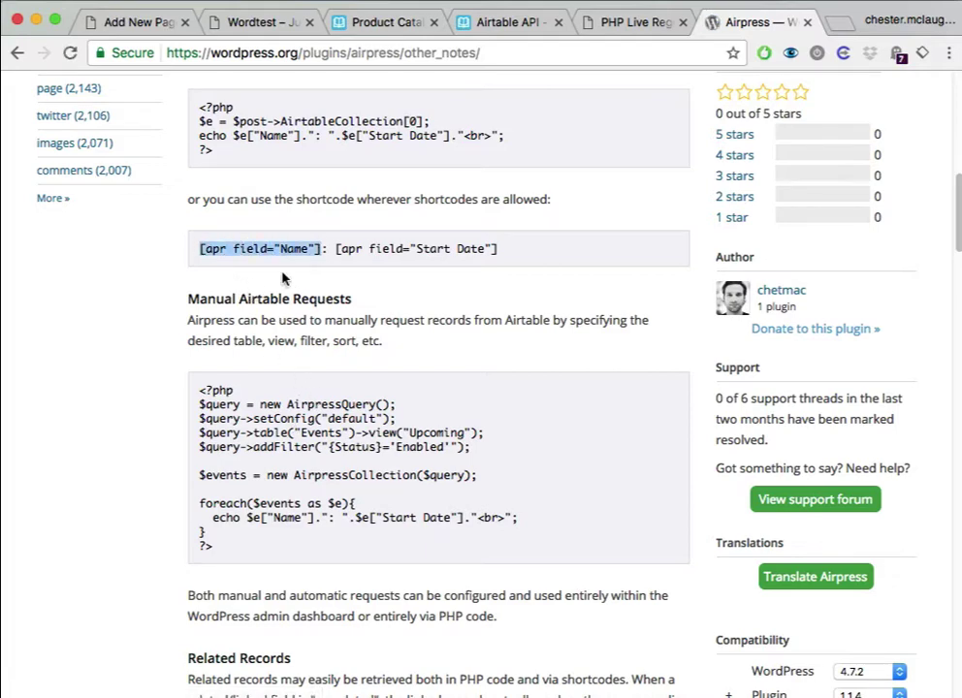
left_click(133, 29)
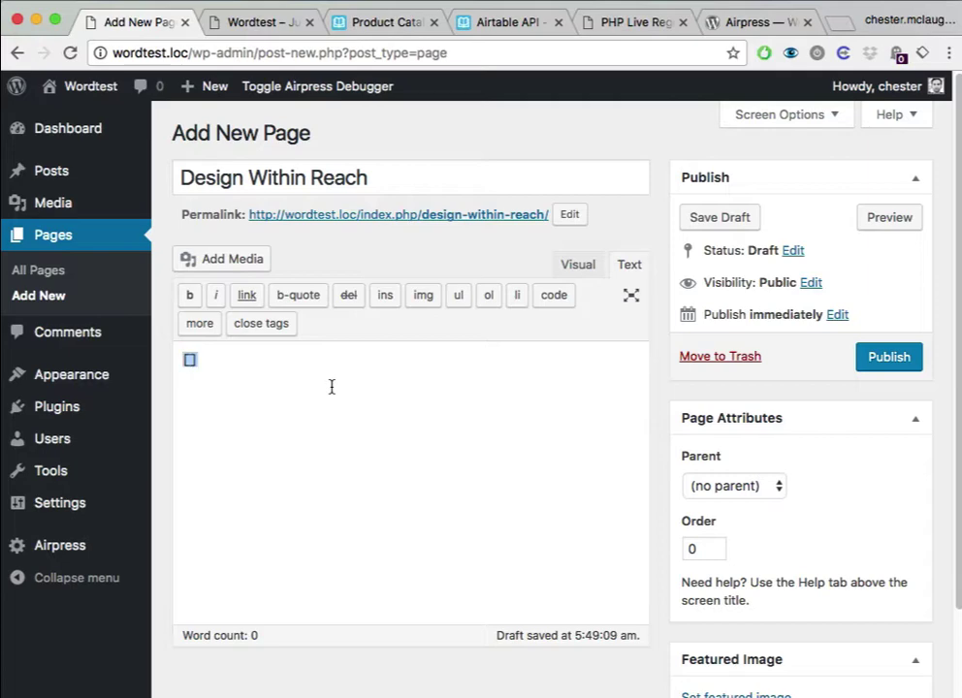
key("super+v")
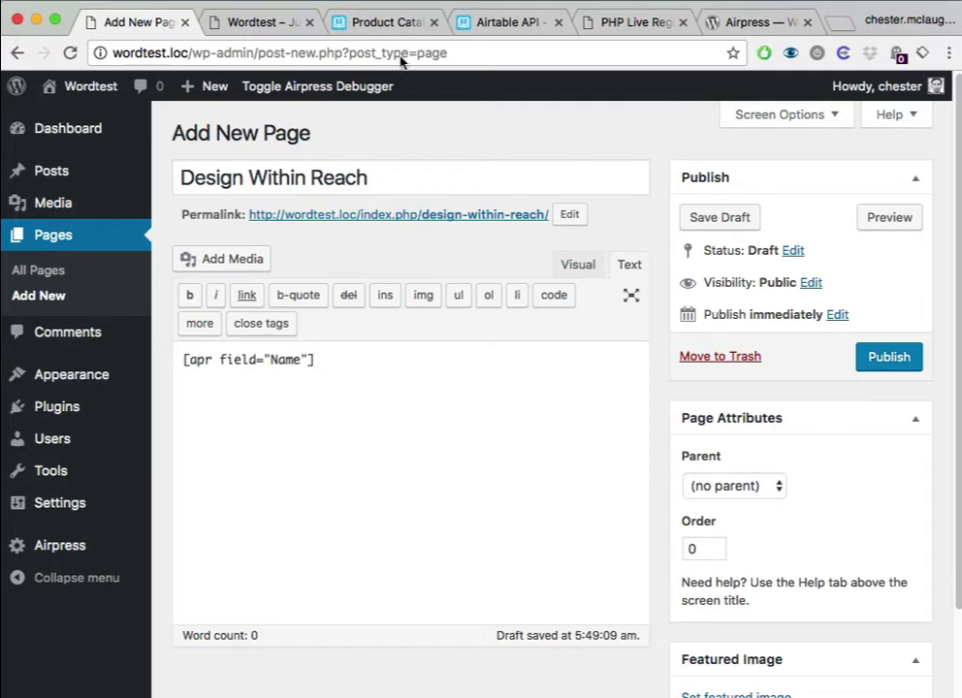
- Check the Vendors column names in Airtable, change the shortcode's field to Notes and publish the page
left_click(393, 23)
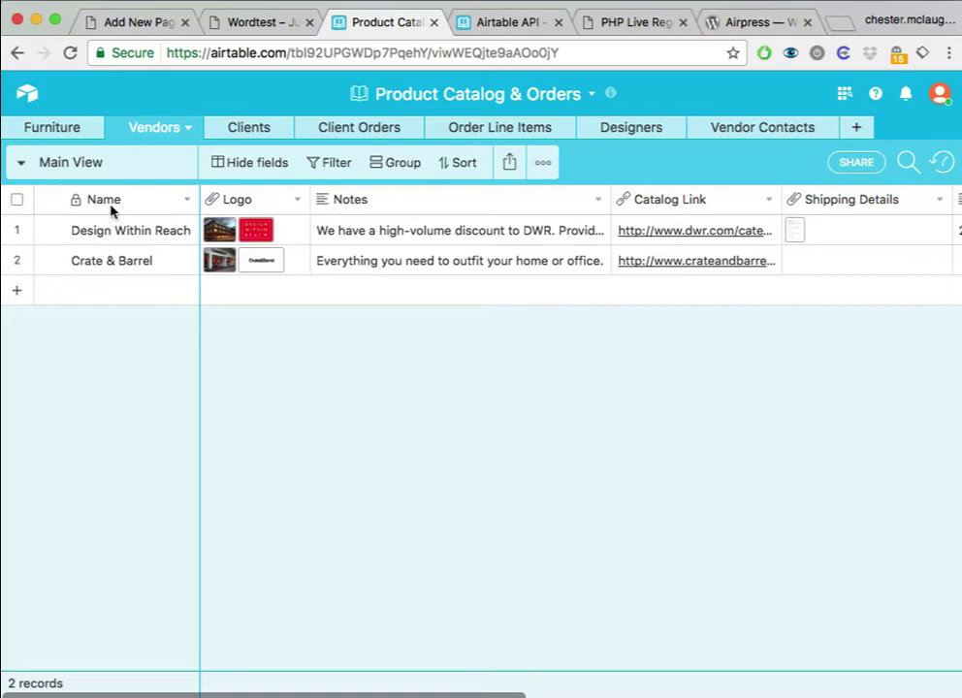
left_click(139, 23)
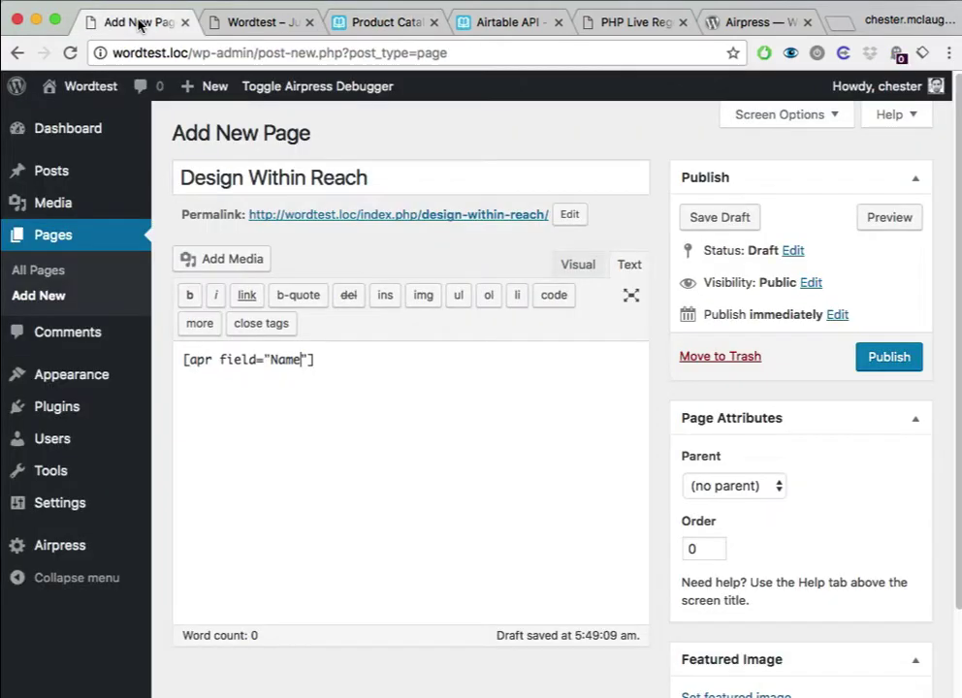
double_click(287, 360)
type("Notes")
left_click(877, 361)
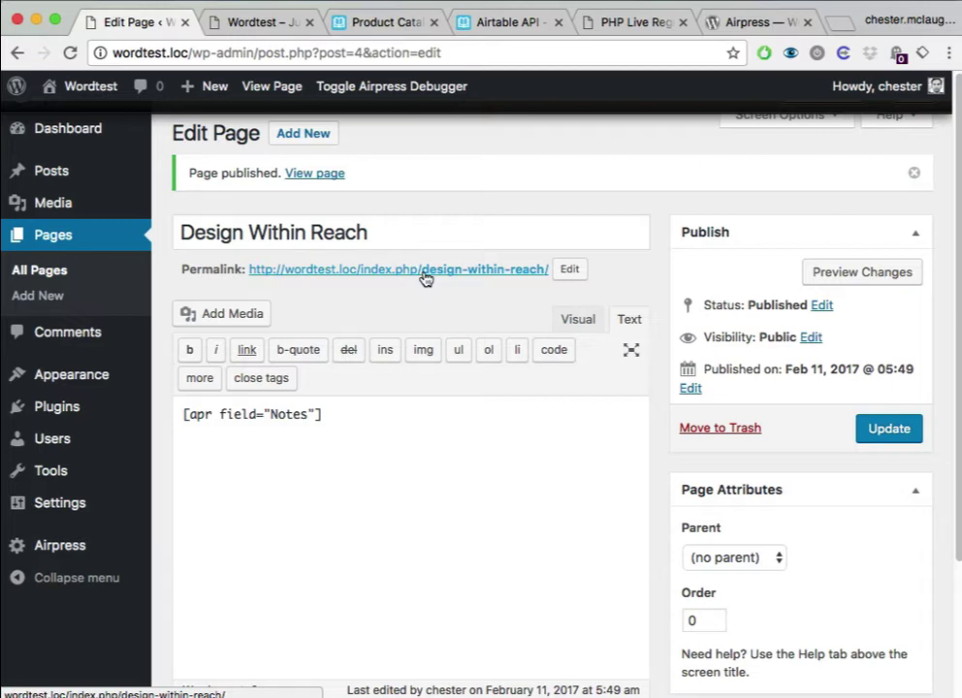
- Compare the page's title and shortcode field with the Name and Notes of the matching vendor record in Airtable
left_click_drag(376, 231, 163, 245)
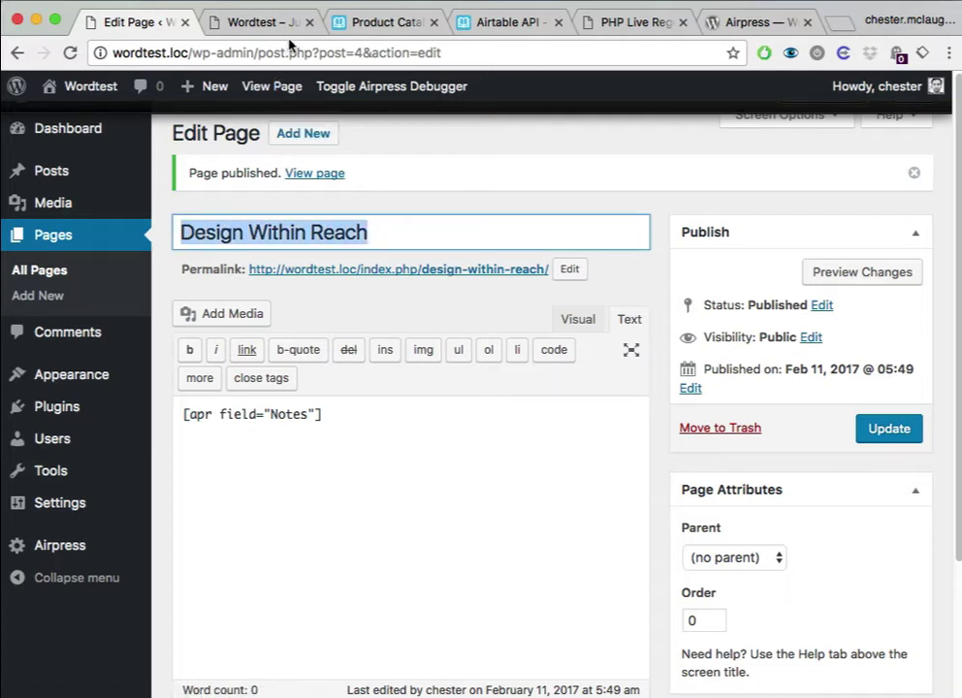
left_click(388, 23)
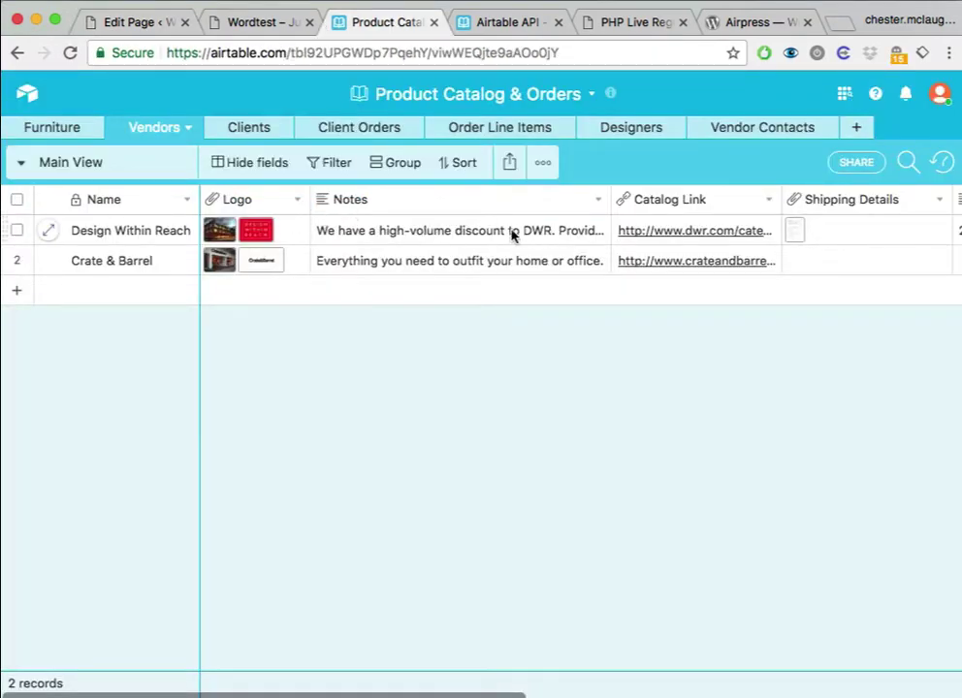
left_click(165, 22)
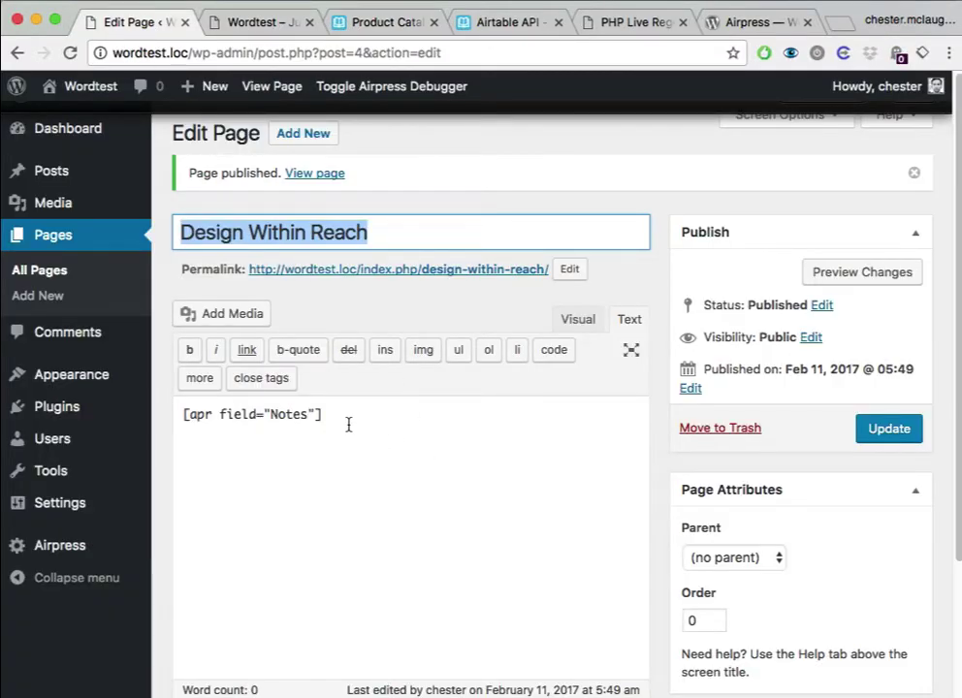
double_click(290, 415)
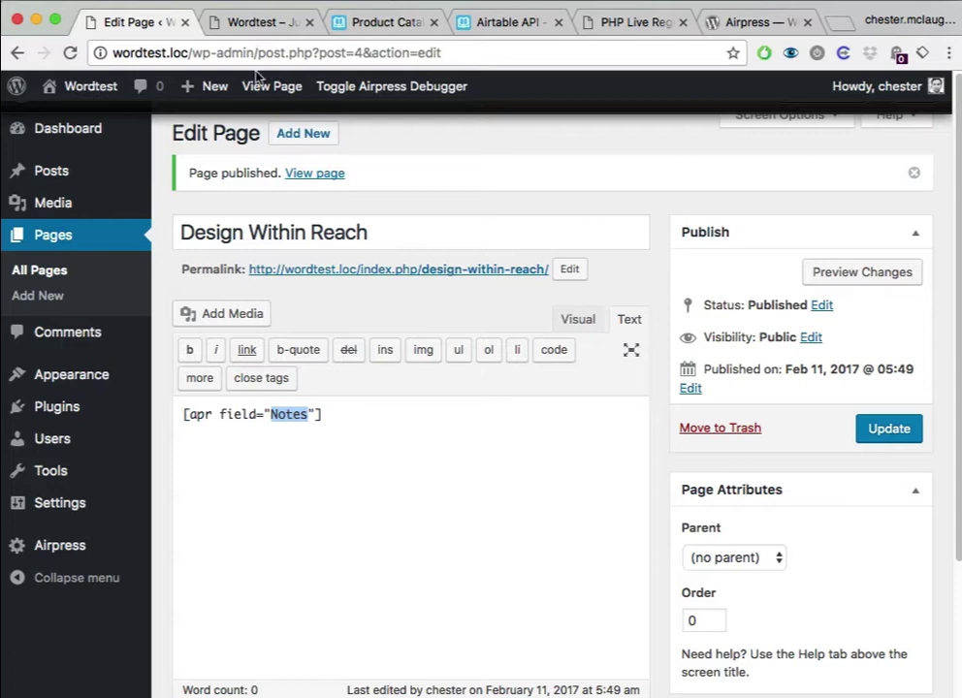
- Open the published Design Within Reach page from its permalink in a new tab and examine the text rendered by the shortcode
left_click(870, 435)
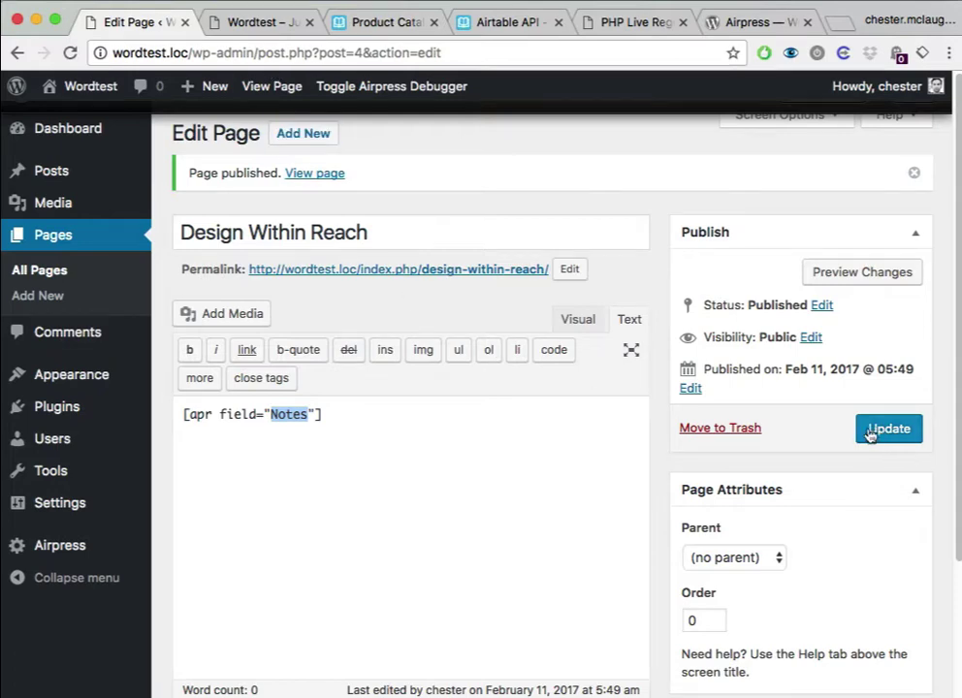
left_click(240, 22)
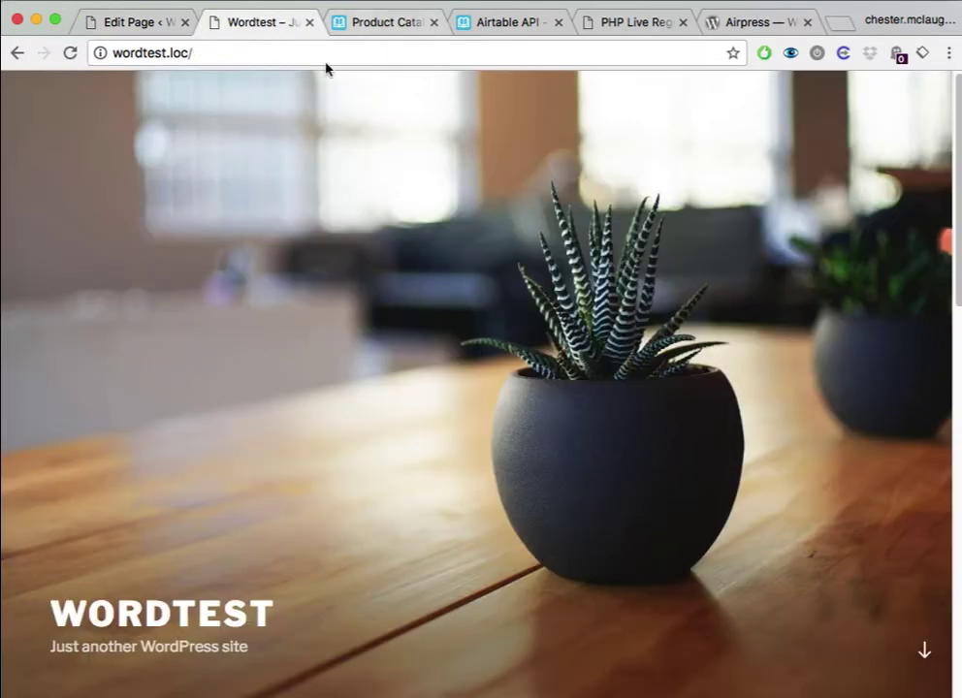
left_click(154, 21)
left_click(333, 271, "super")
left_click(233, 24)
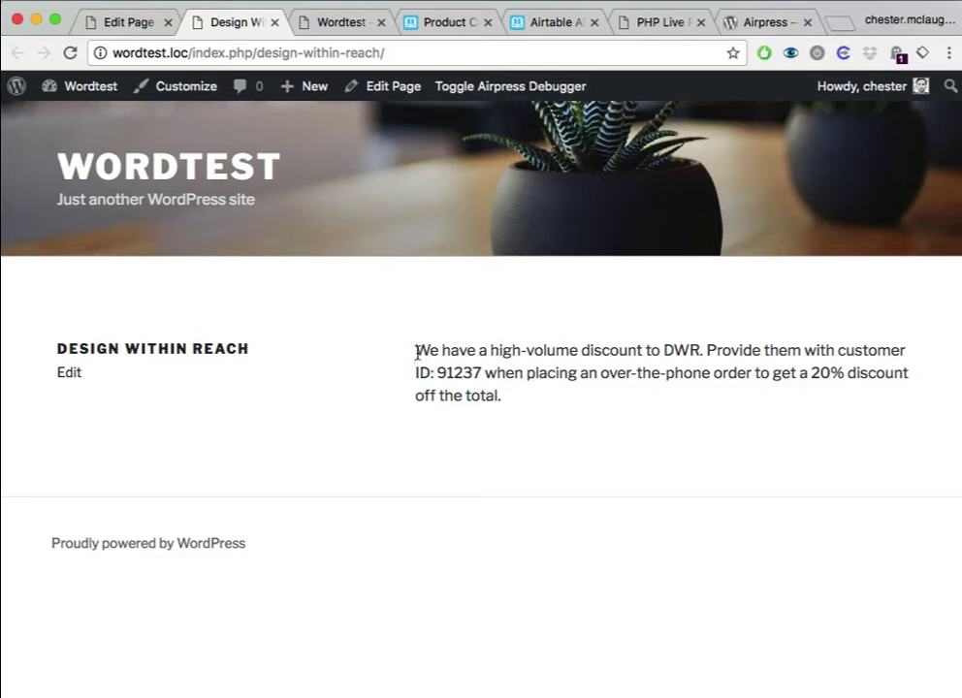
left_click_drag(416, 352, 685, 351)
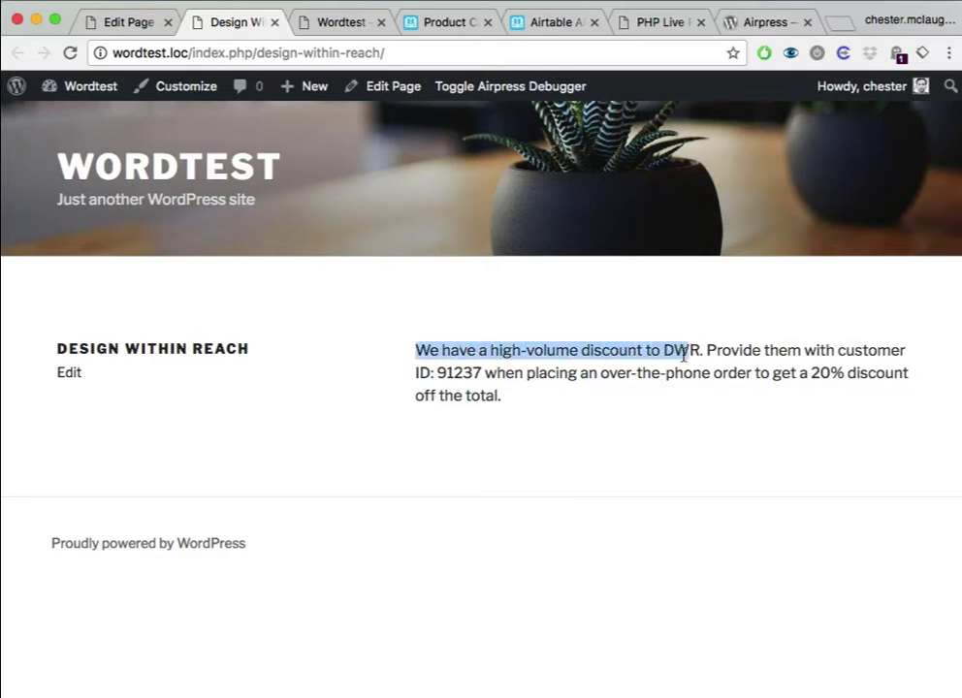
- Expand the Notes of the Design Within Reach vendor record in Airtable to compare them with the published page's text
left_click(427, 23)
left_click(393, 239)
left_click(393, 239)
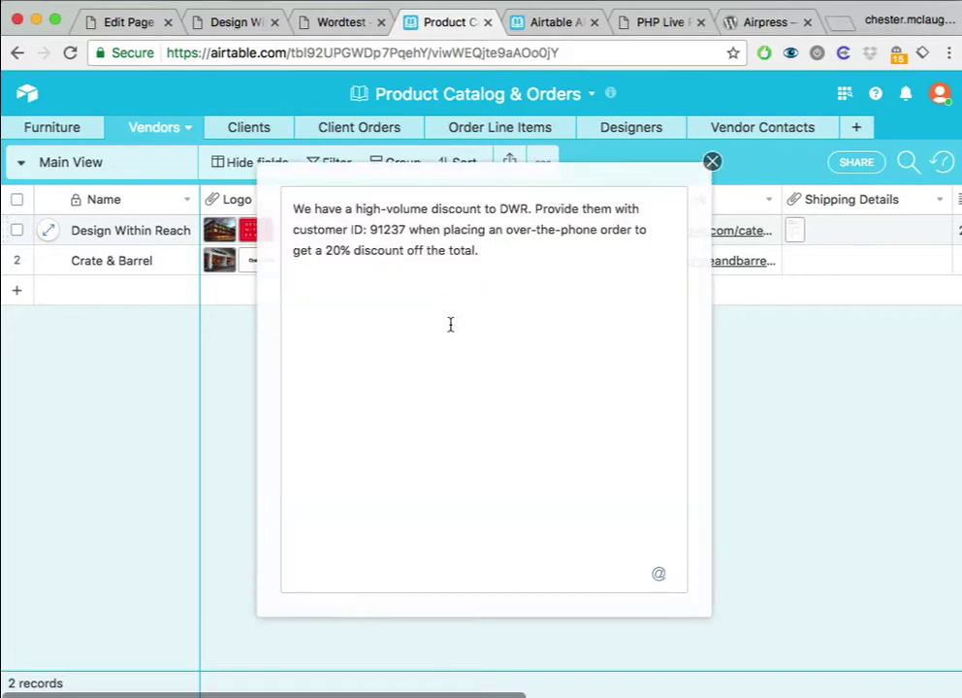
left_click(712, 161)
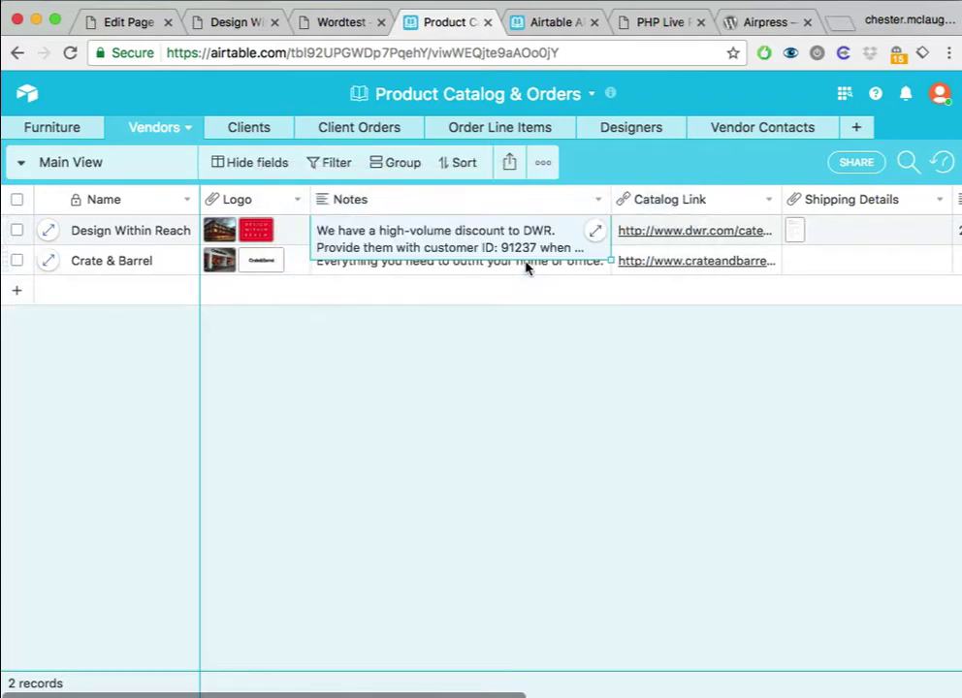
left_click(499, 338)
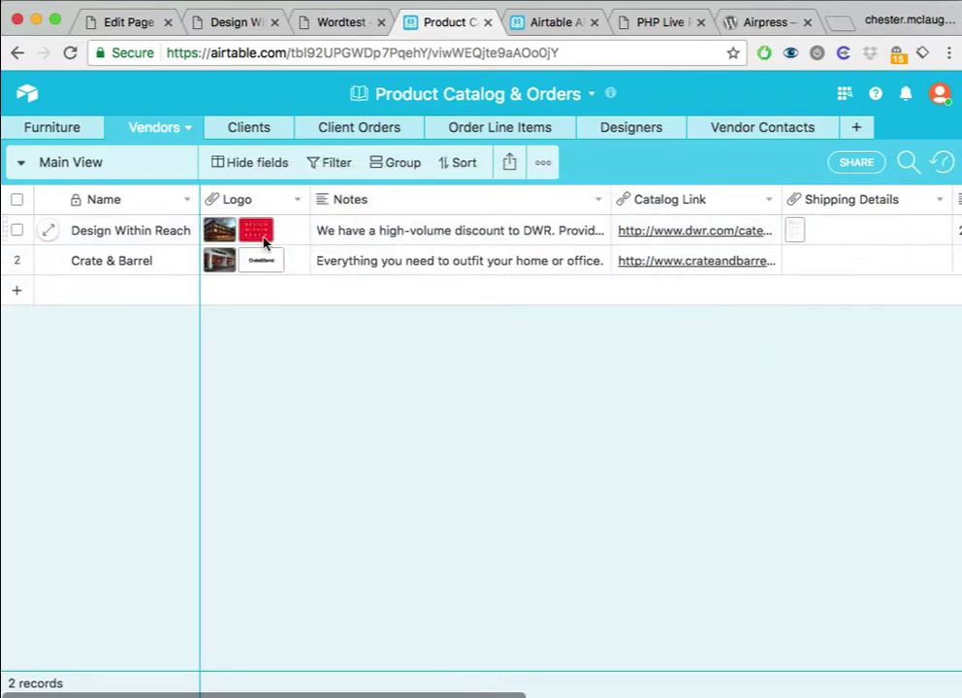
- Review the Notes shortcode and the title of the Design Within Reach page in the WordPress editor
left_click(126, 21)
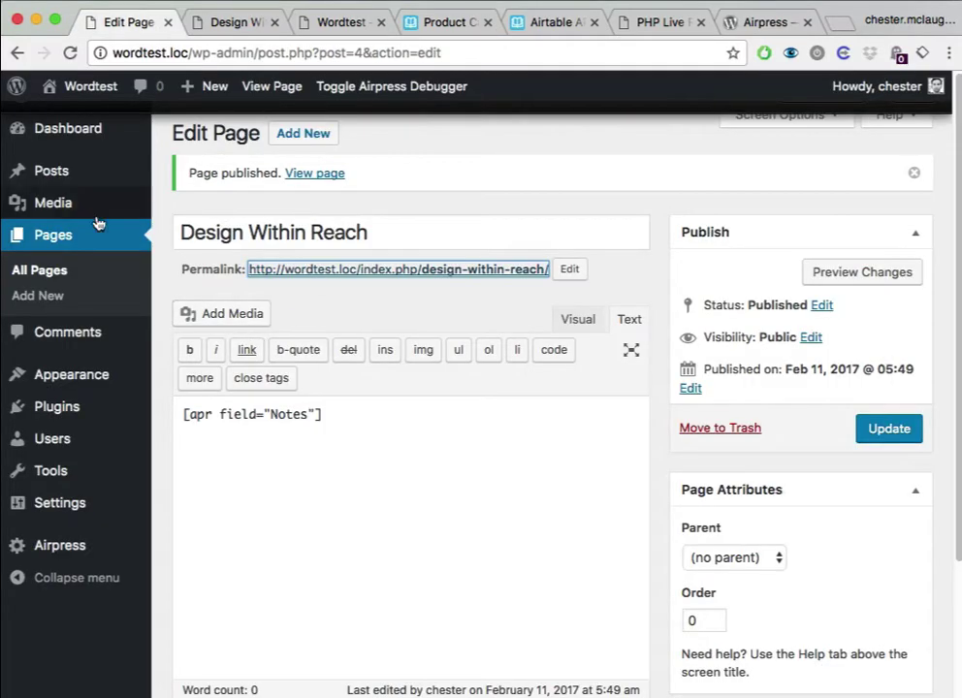
left_click_drag(349, 415, 180, 415)
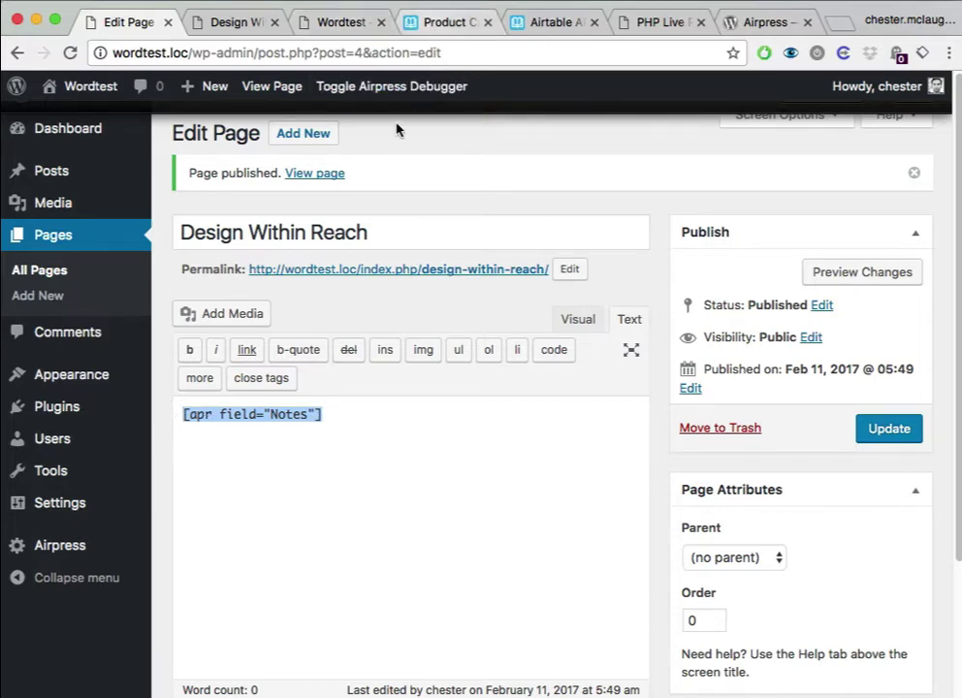
left_click_drag(388, 234, 164, 231)
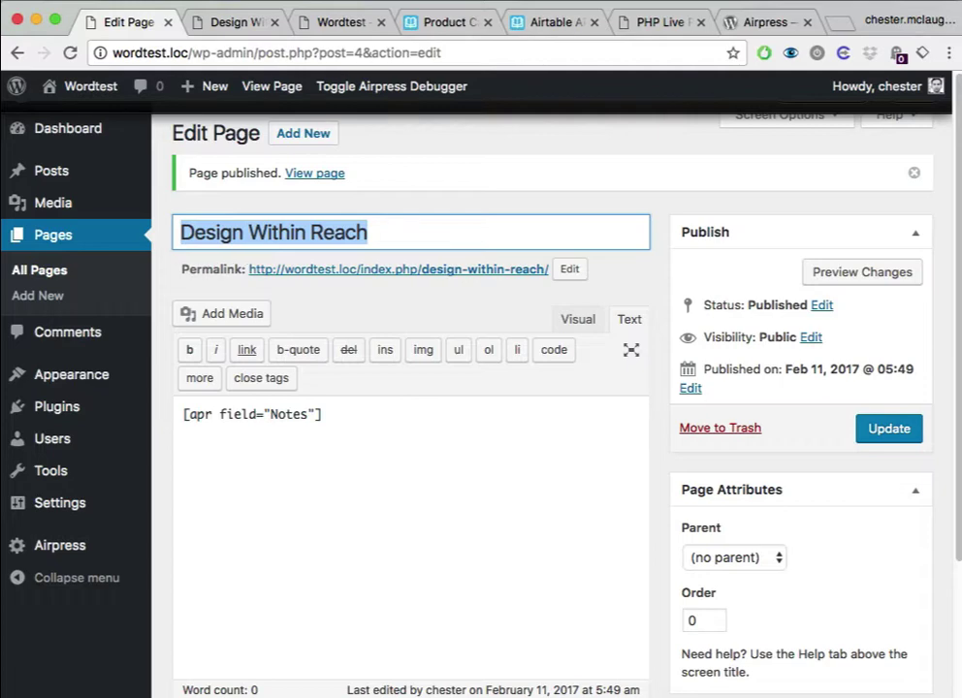
left_click(345, 23)
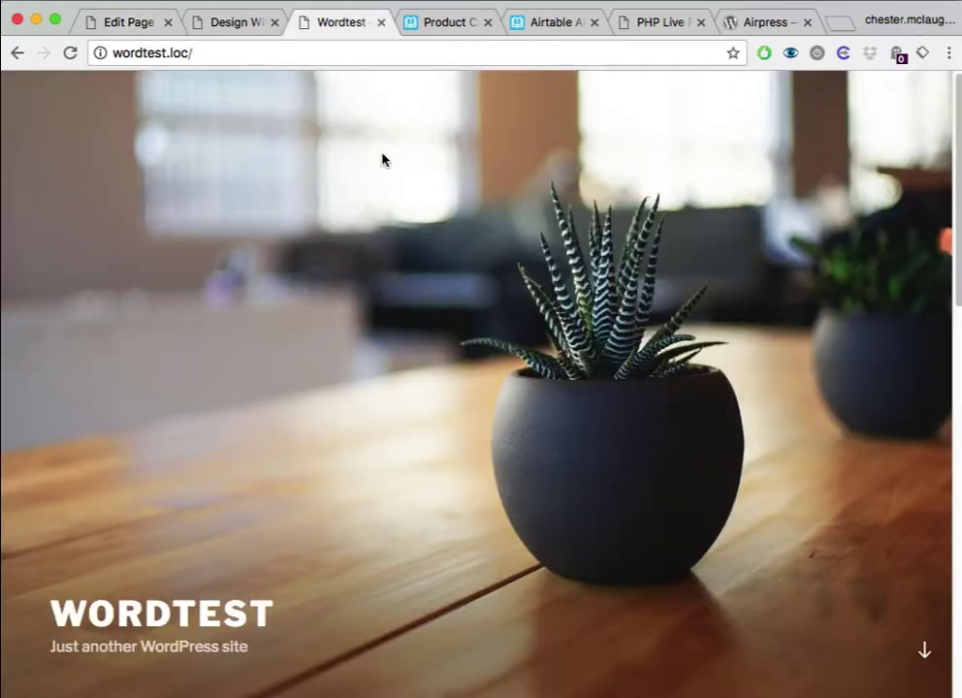
left_click(135, 31)
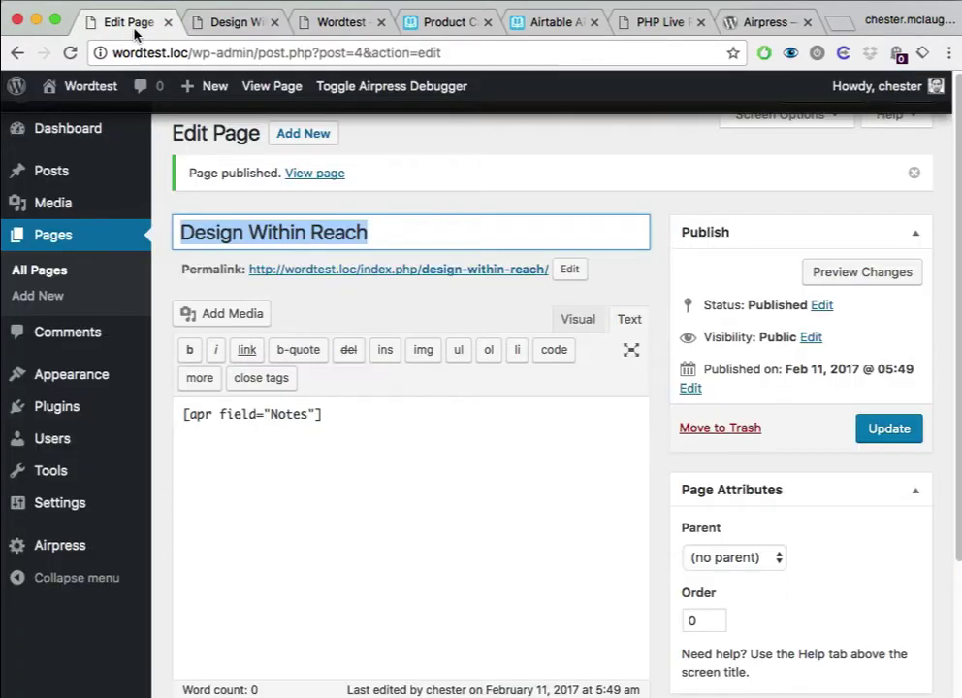
left_click(339, 423)
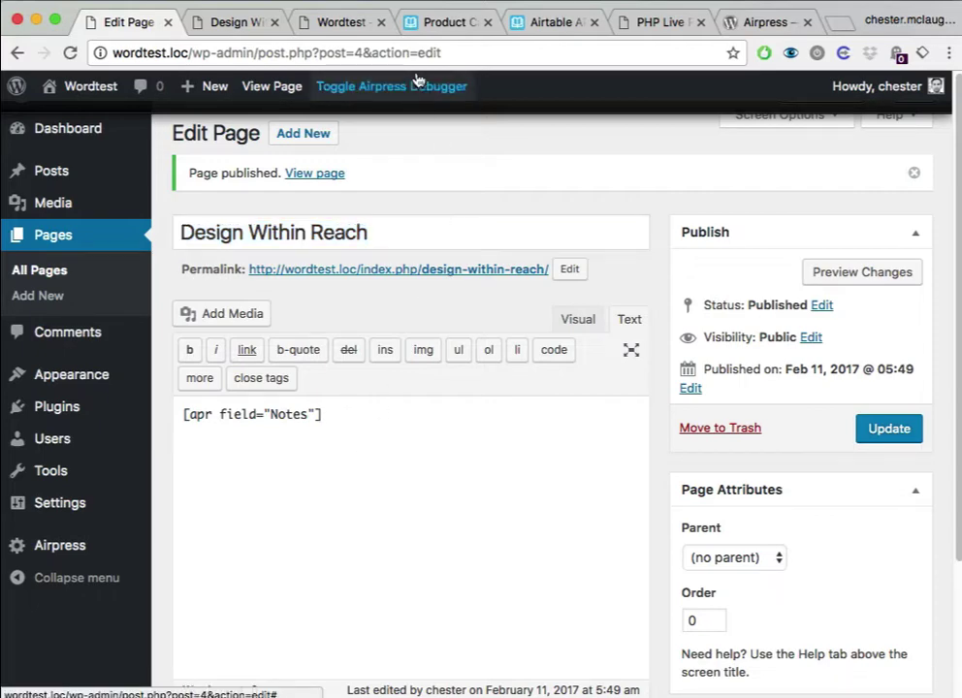
- Look through the Vendors table's columns in Airtable and widen the Closest Showroom Address column to fit its full name
left_click(436, 27)
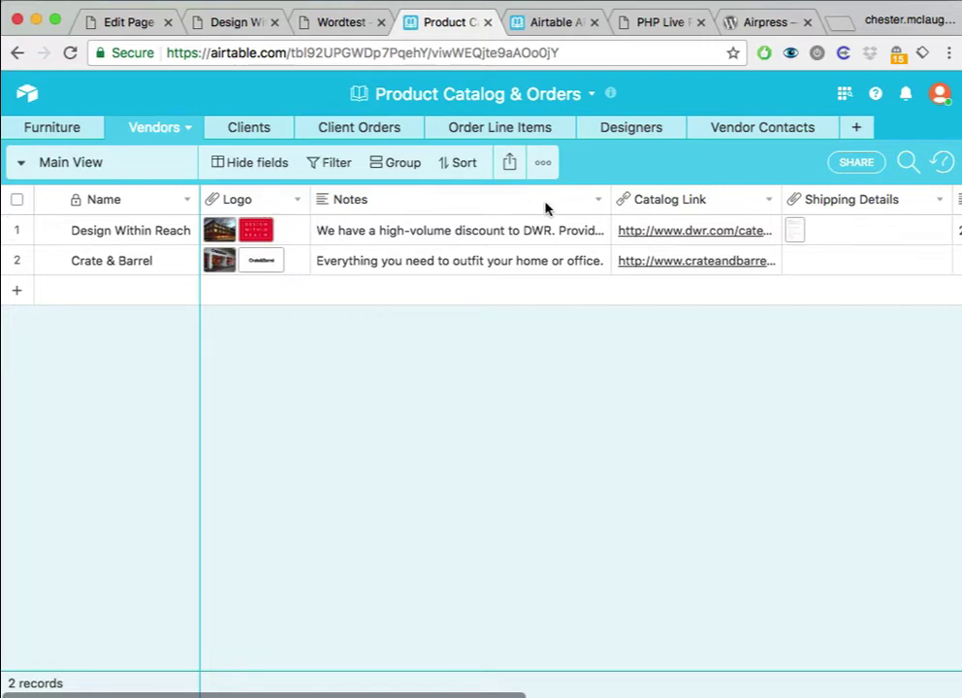
scroll(674, 223, "right", 6)
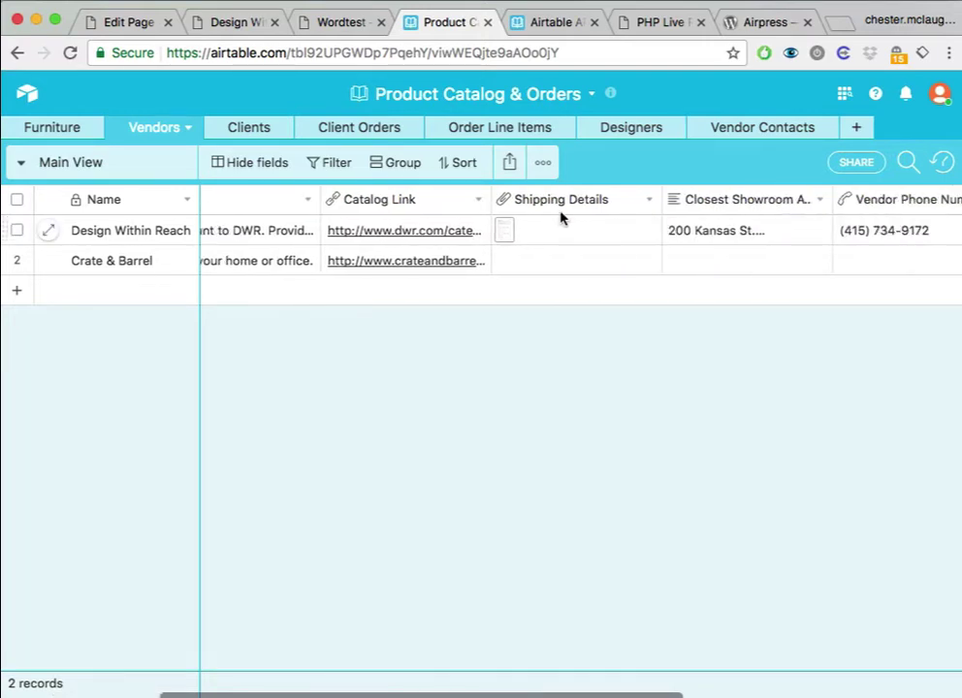
scroll(689, 217, "right", 4)
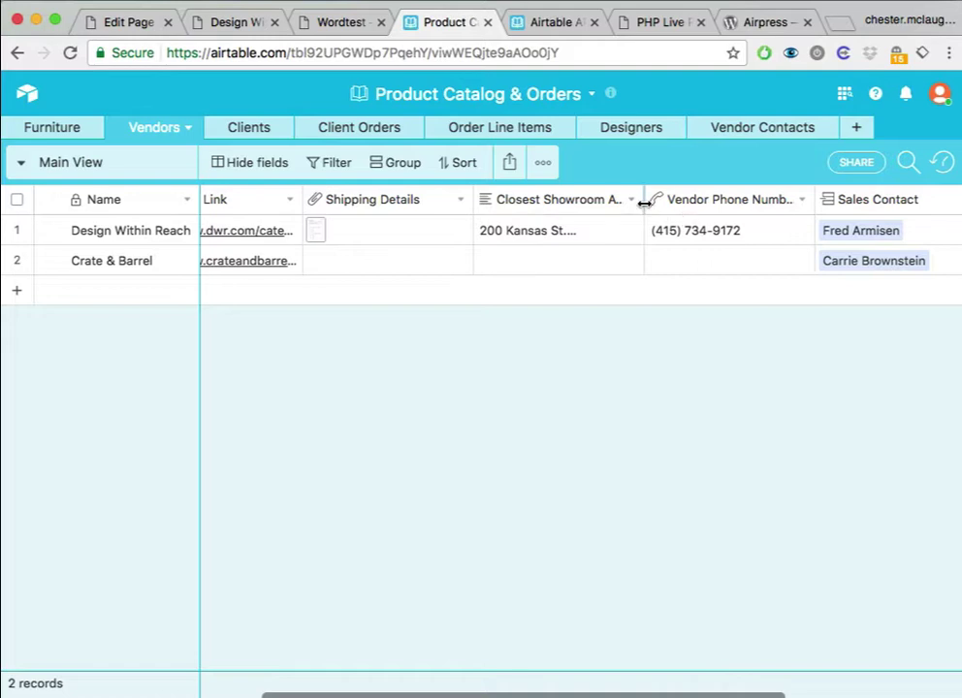
left_click_drag(643, 200, 697, 202)
scroll(697, 226, "right", 7)
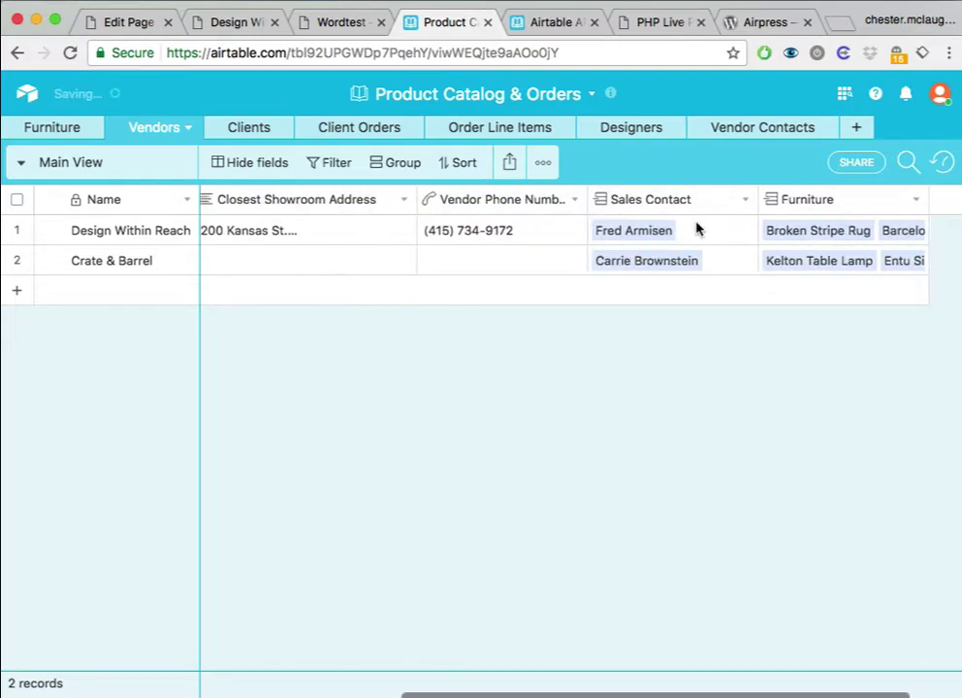
scroll(546, 230, "left", 10)
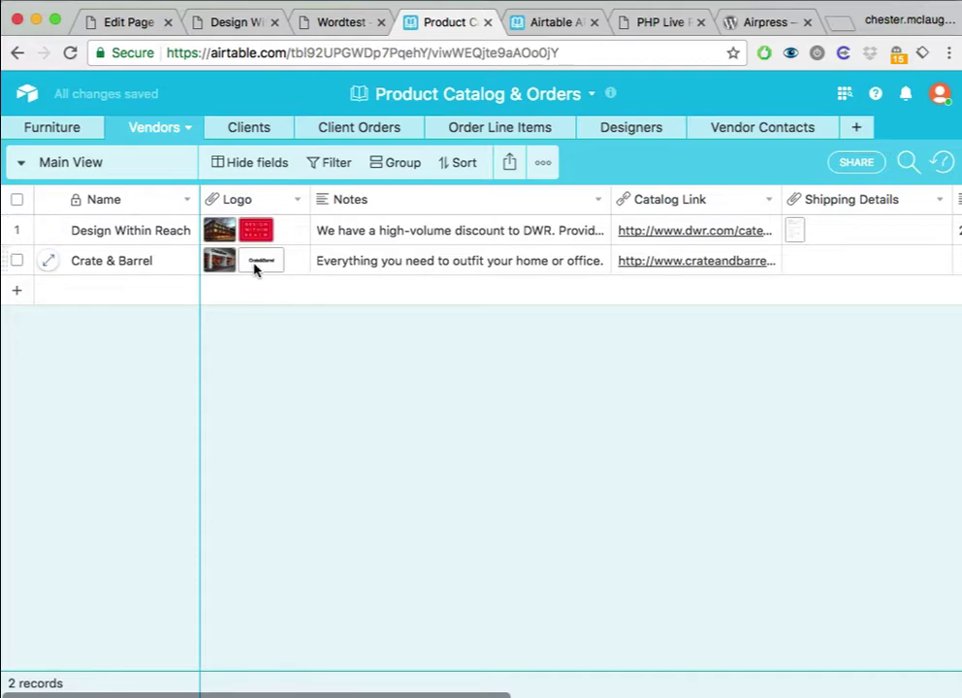
- In the page body, add an <hr> line and a second shortcode, [apr field="Logo"], below the Notes shortcode
left_click(138, 22)
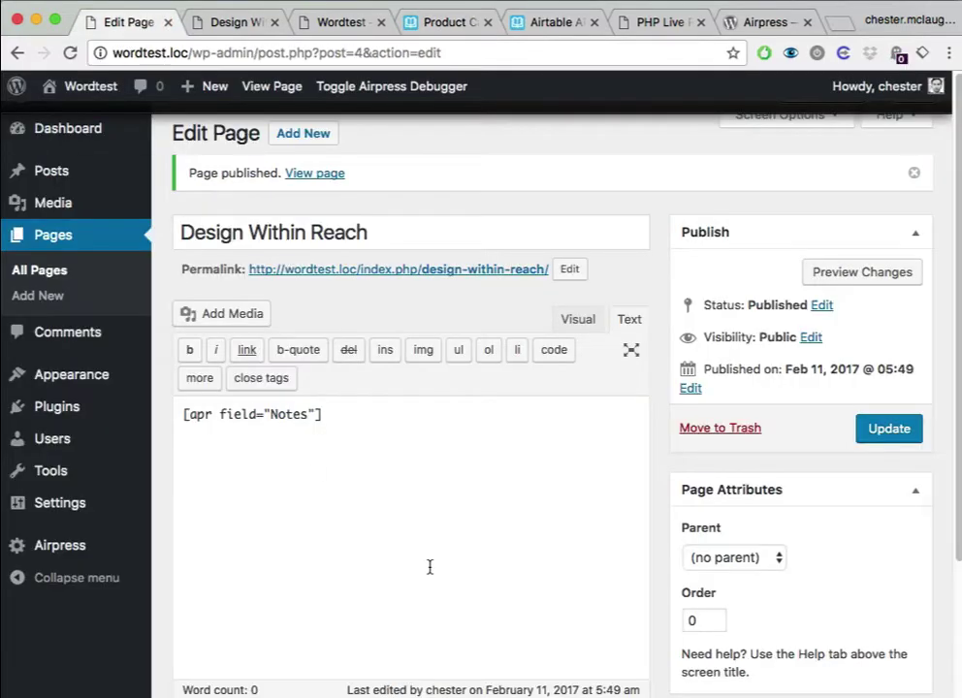
left_click(476, 545)
key("super+a")
key("super+c")
key("Right")
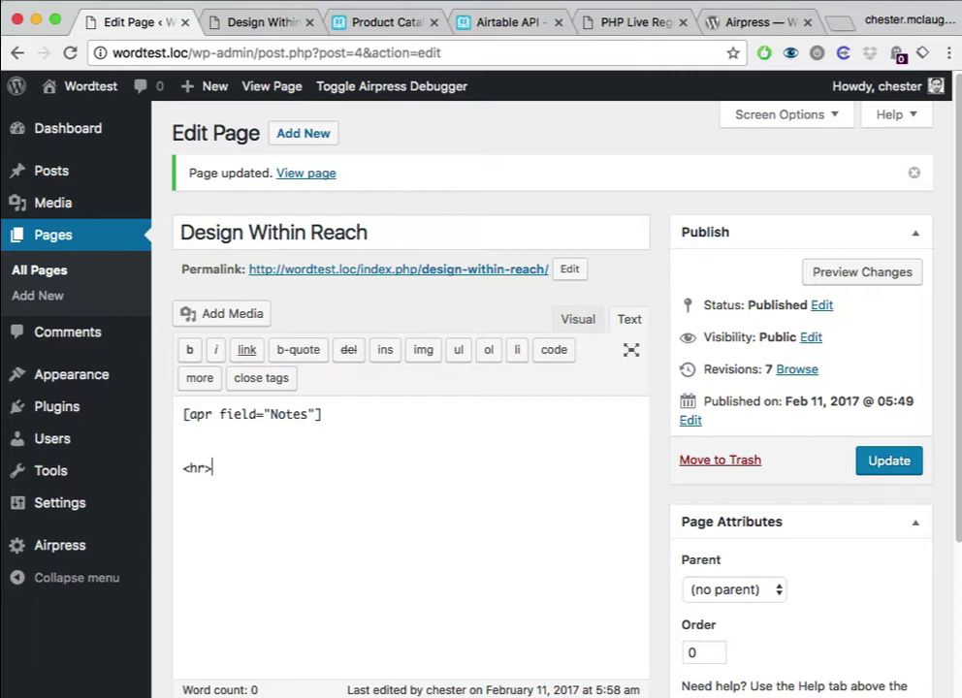
key("super+v")
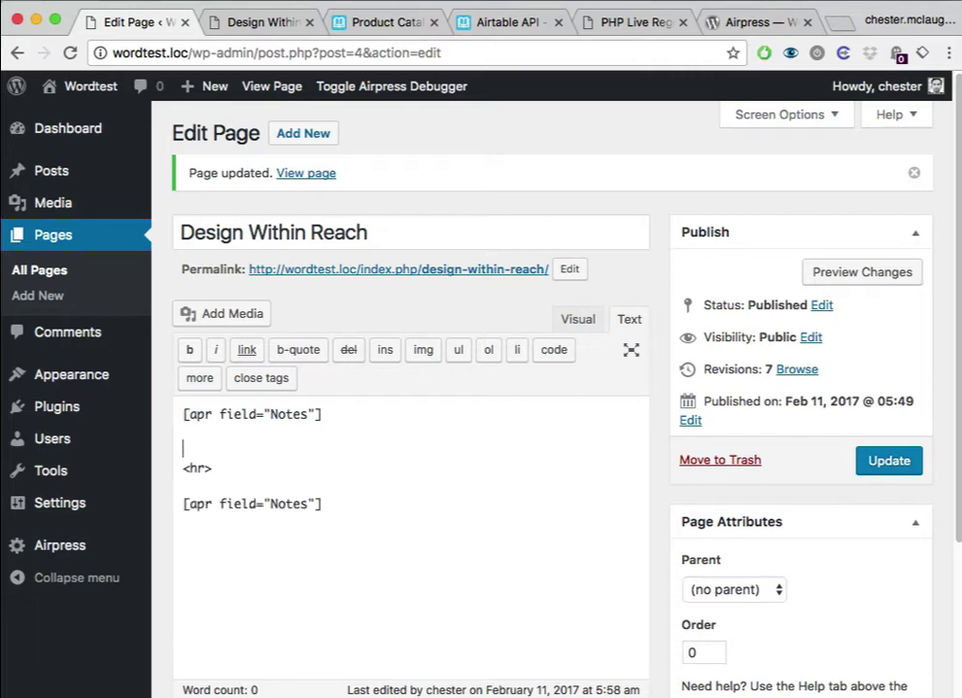
key("Delete")
key("Down")
key("Left")
key("alt+shift+Left")
type("Logo")
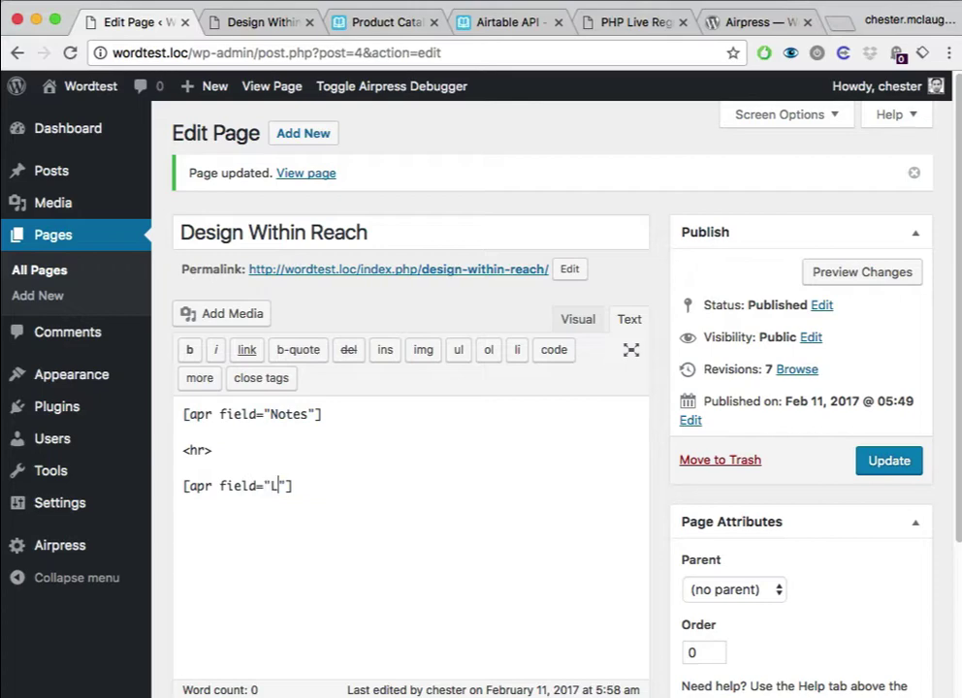
key("alt+shift+Left")
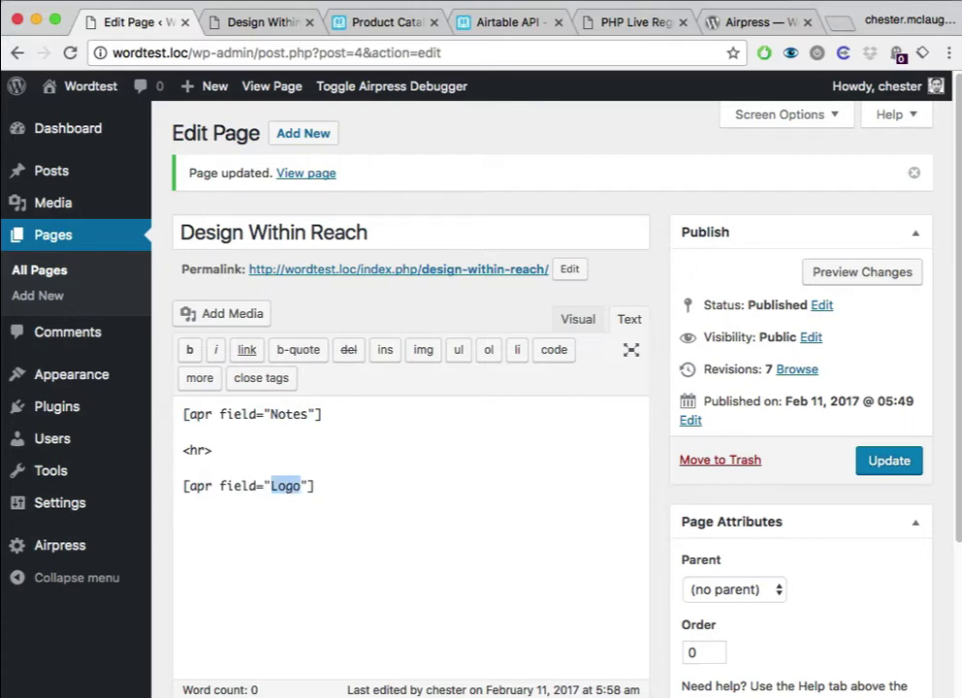
- Expand the Logo attachments of the Design Within Reach record in Airtable to examine its images, and close them again
left_click(388, 22)
left_click(285, 235)
left_click(295, 231)
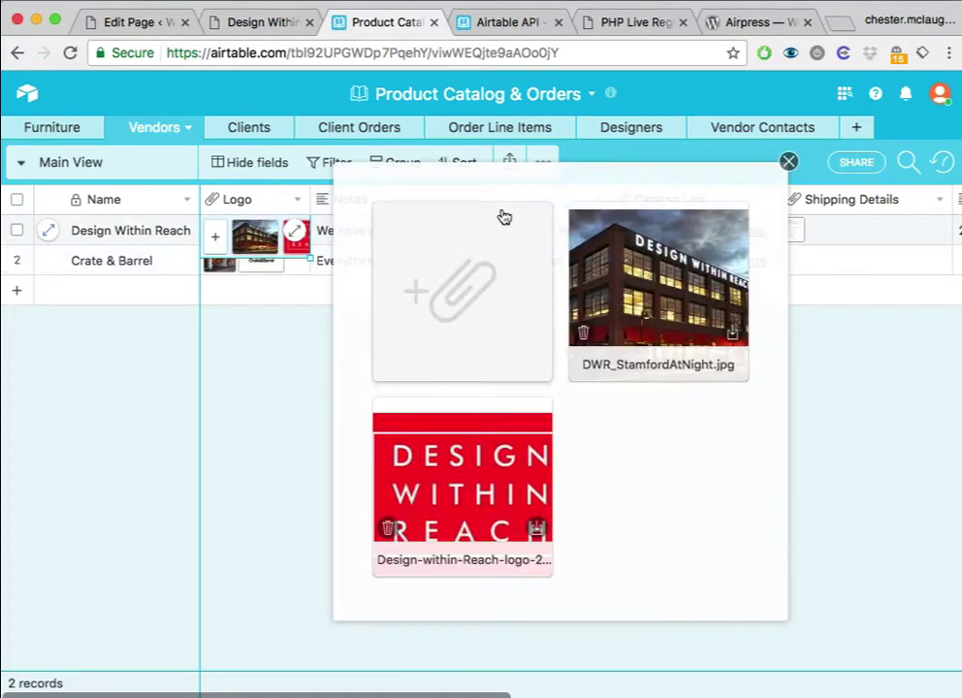
left_click(789, 161)
- Read the Logo field's type and example attachment values for the Vendors table in the Airtable API documentation
left_click(515, 18)
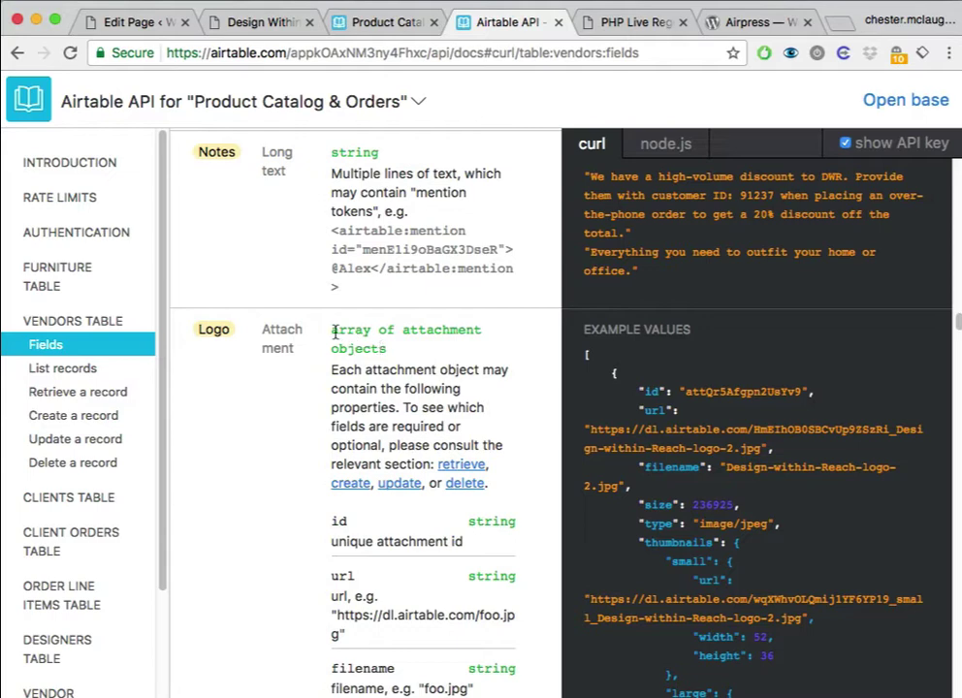
left_click_drag(332, 332, 412, 347)
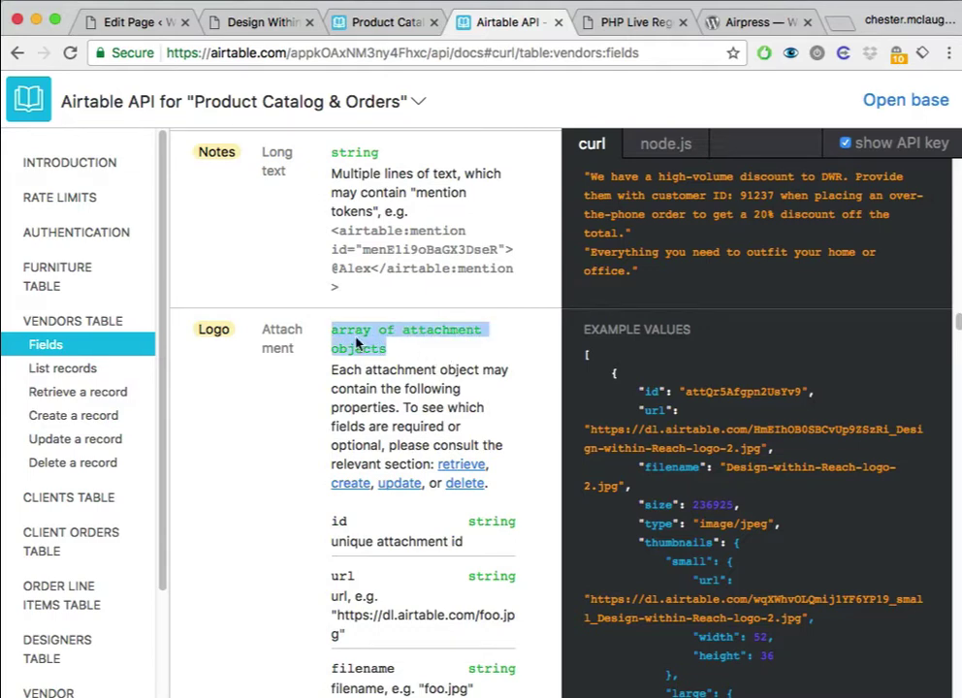
scroll(615, 388, "down", 5)
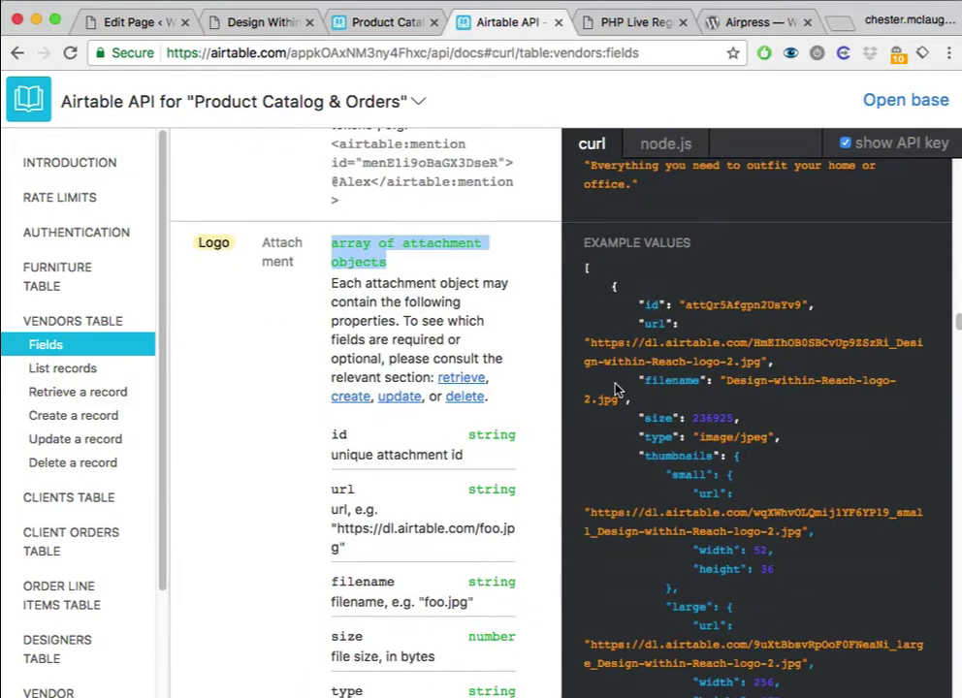
scroll(617, 417, "down", 3)
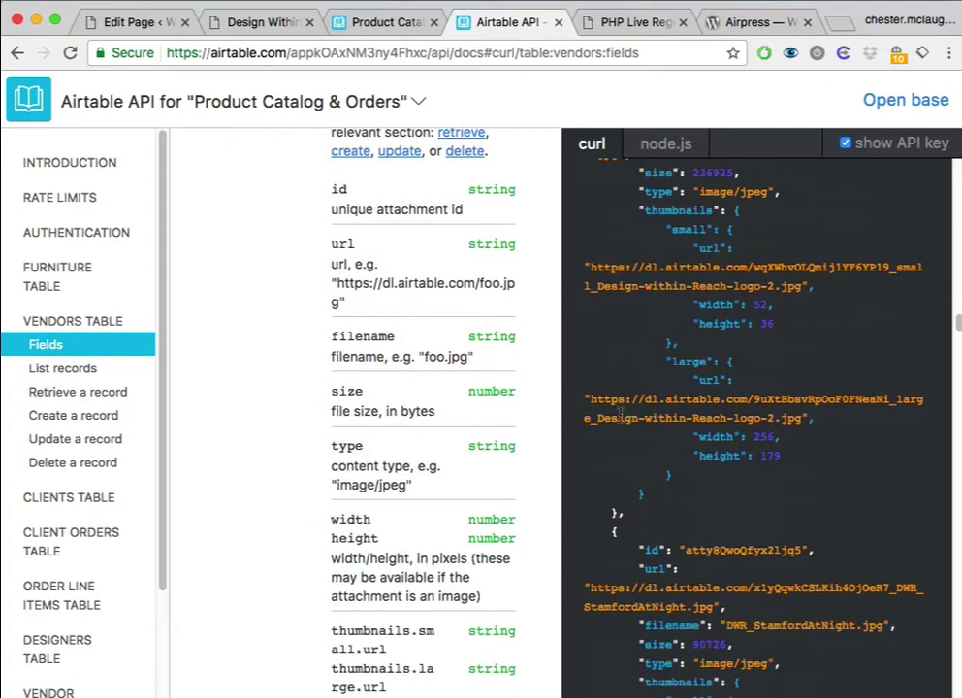
scroll(624, 446, "up", 8)
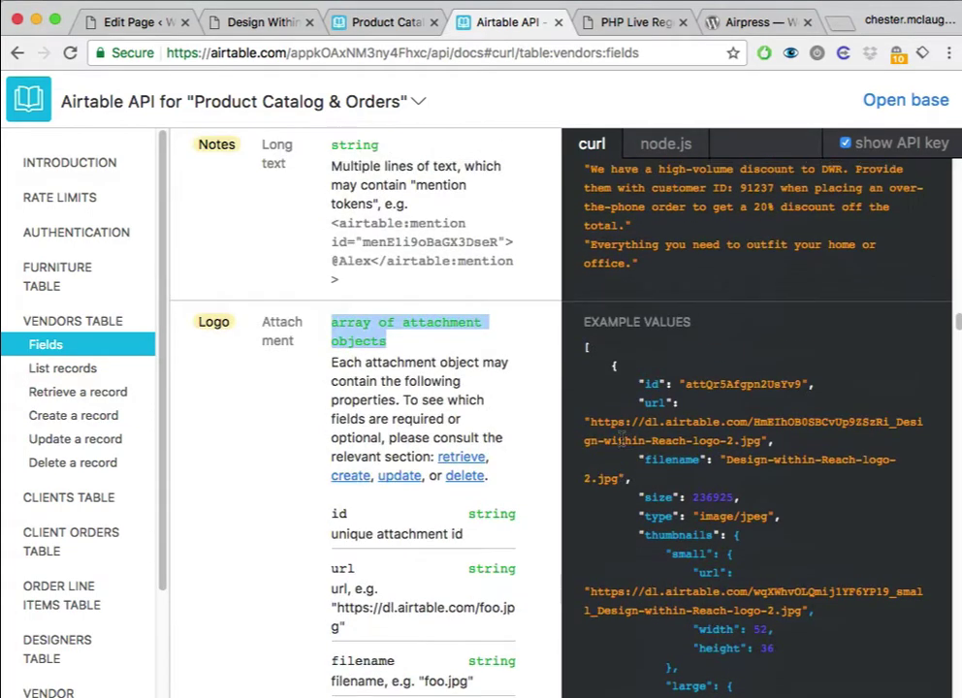
- Update the WordPress page with the Logo shortcode and reload the published Design Within Reach page
left_click(146, 27)
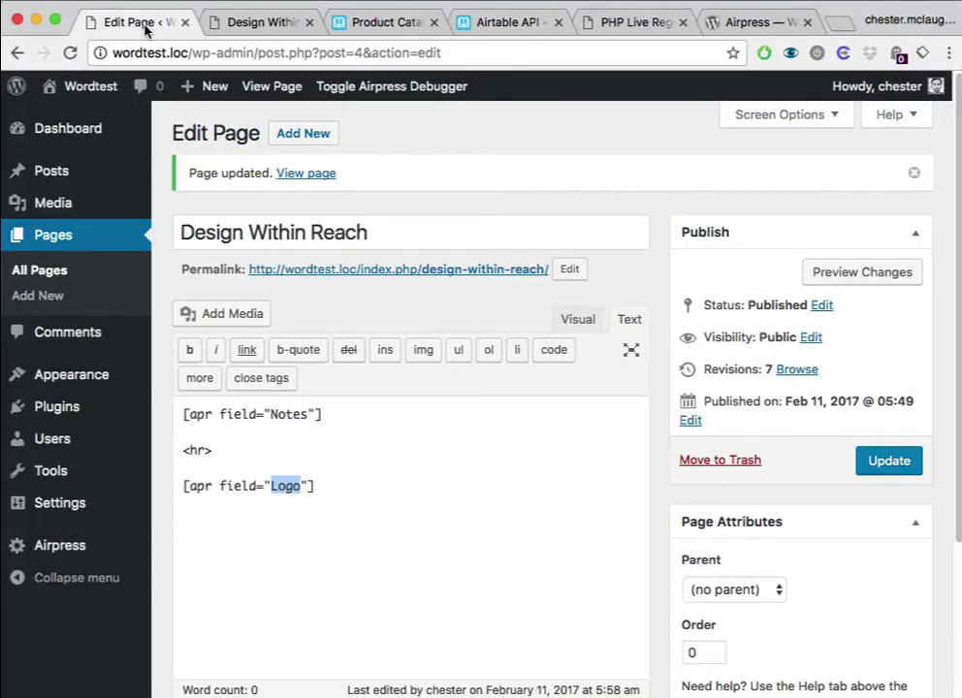
left_click(324, 491)
left_click(884, 466)
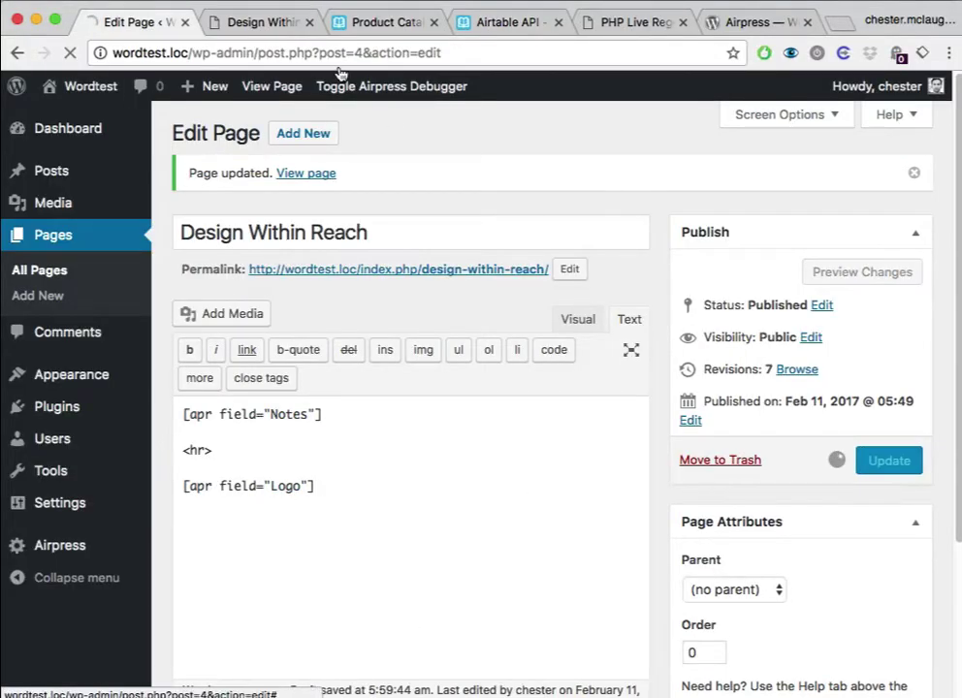
left_click(248, 24)
left_click(70, 52)
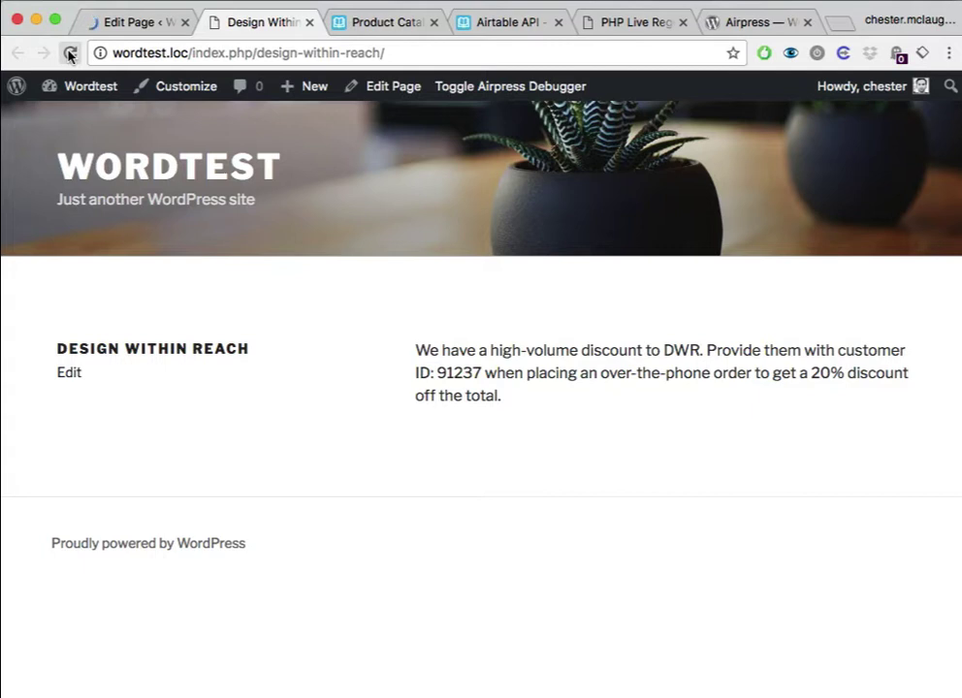
left_click(69, 53)
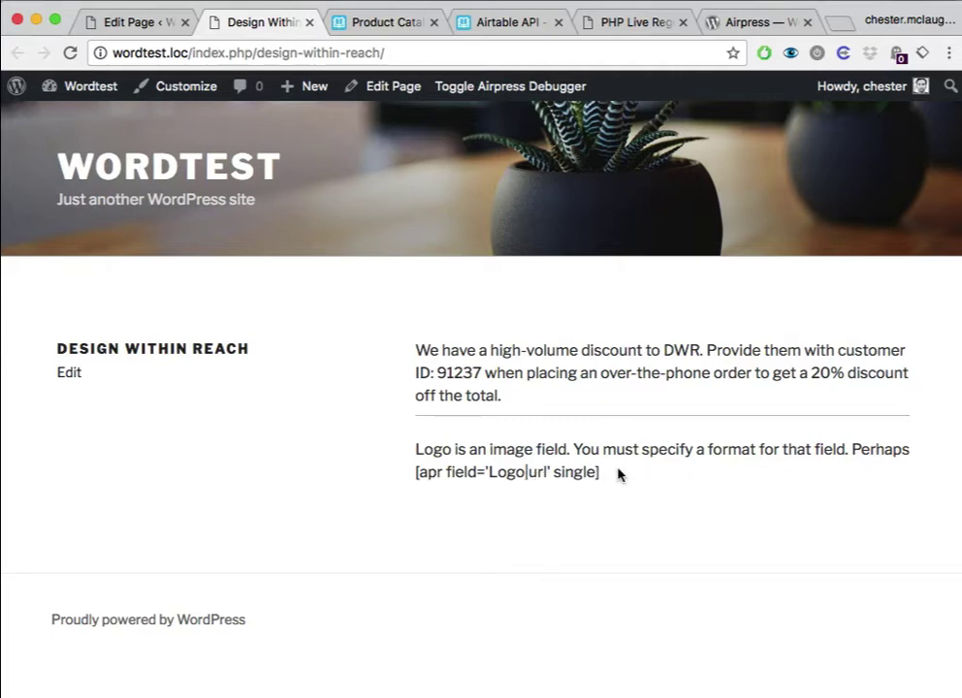
- Replace the Logo shortcode in the page body with the suggested [apr field='Logo|url' single] copied from the published page
left_click_drag(617, 474, 416, 473)
key("super+c")
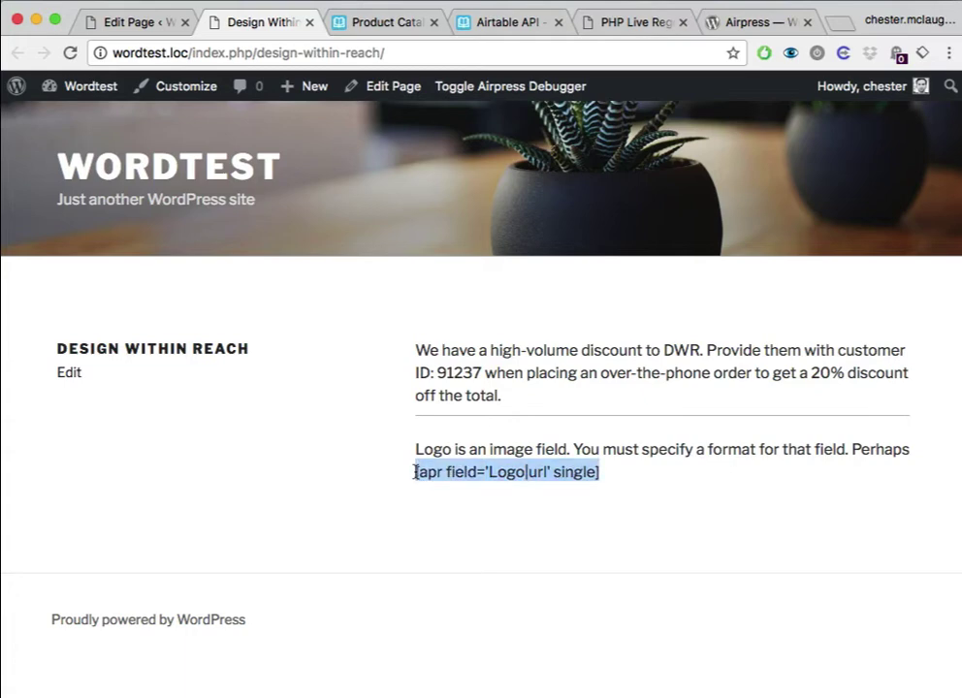
left_click(136, 28)
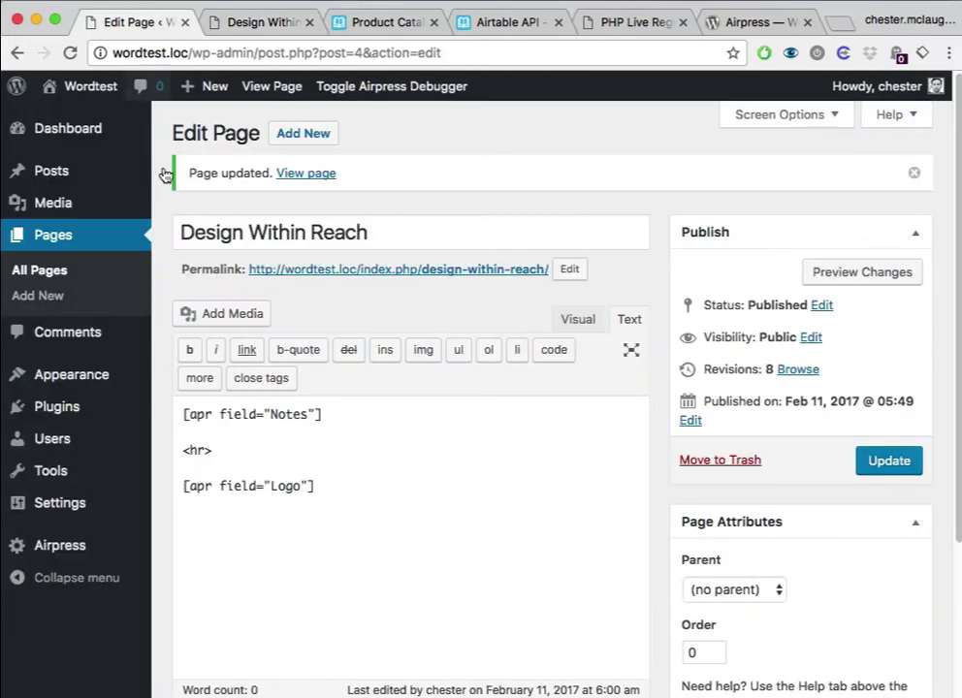
left_click_drag(329, 485, 183, 482)
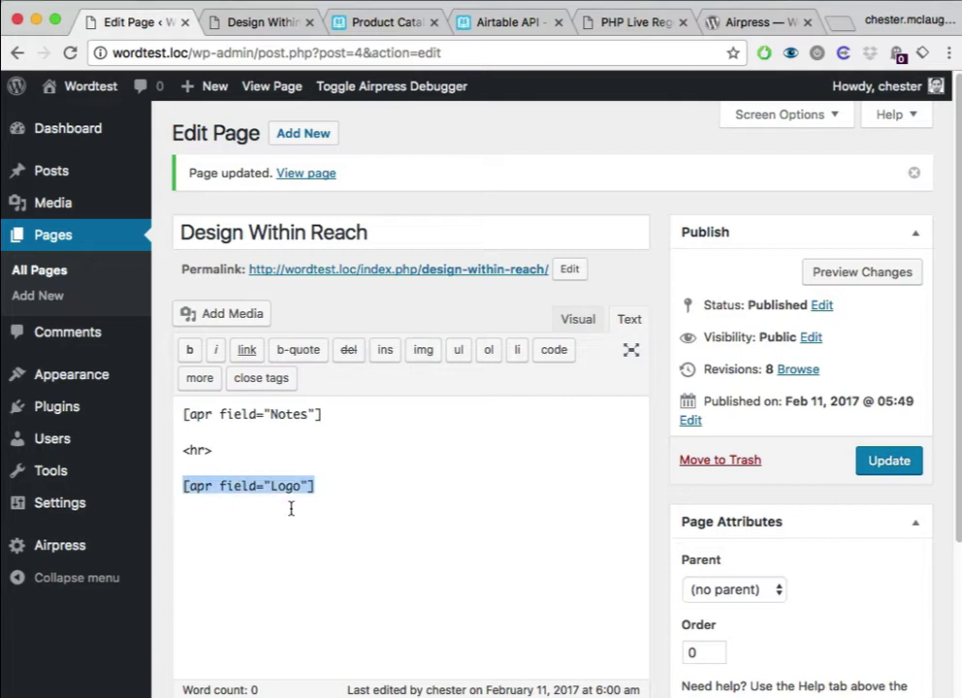
key("super+v")
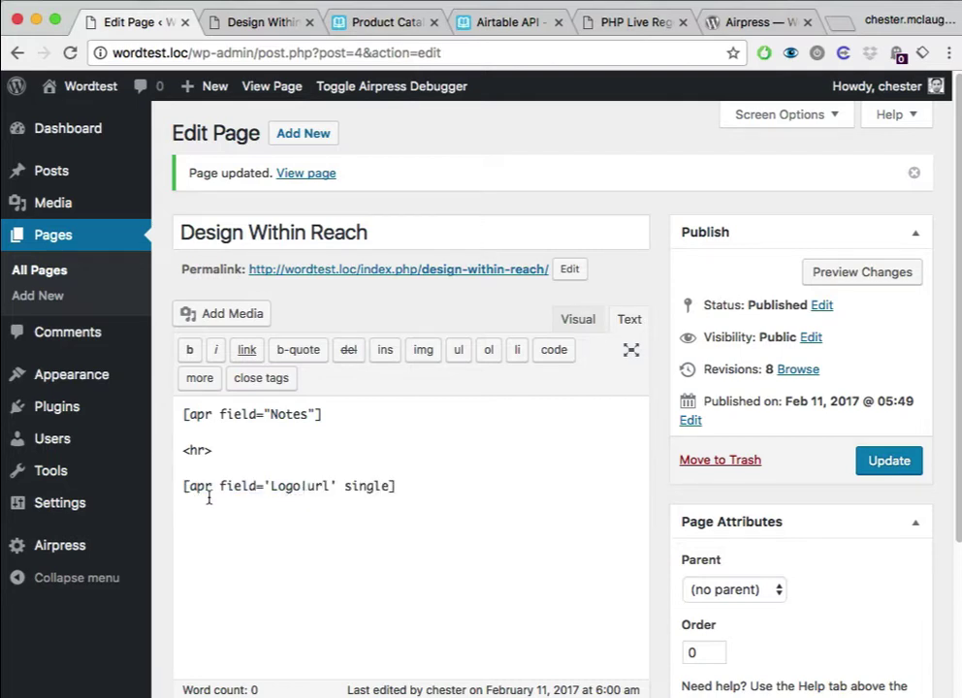
left_click(297, 495)
- Examine the id, url, filename and thumbnails properties in the Logo field's example values in the Airtable API documentation
left_click(482, 26)
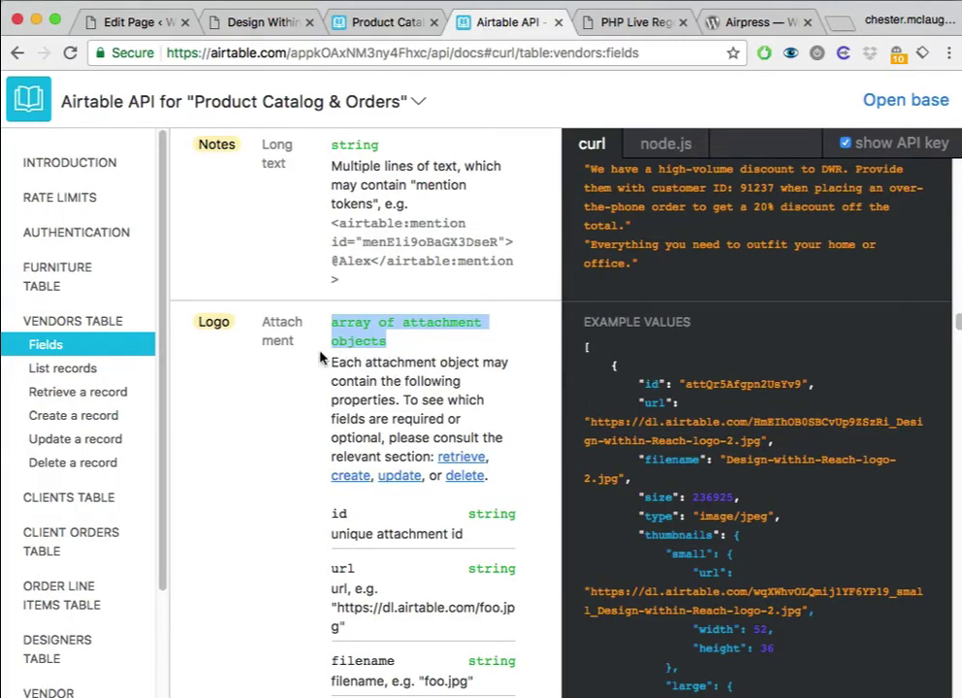
double_click(211, 322)
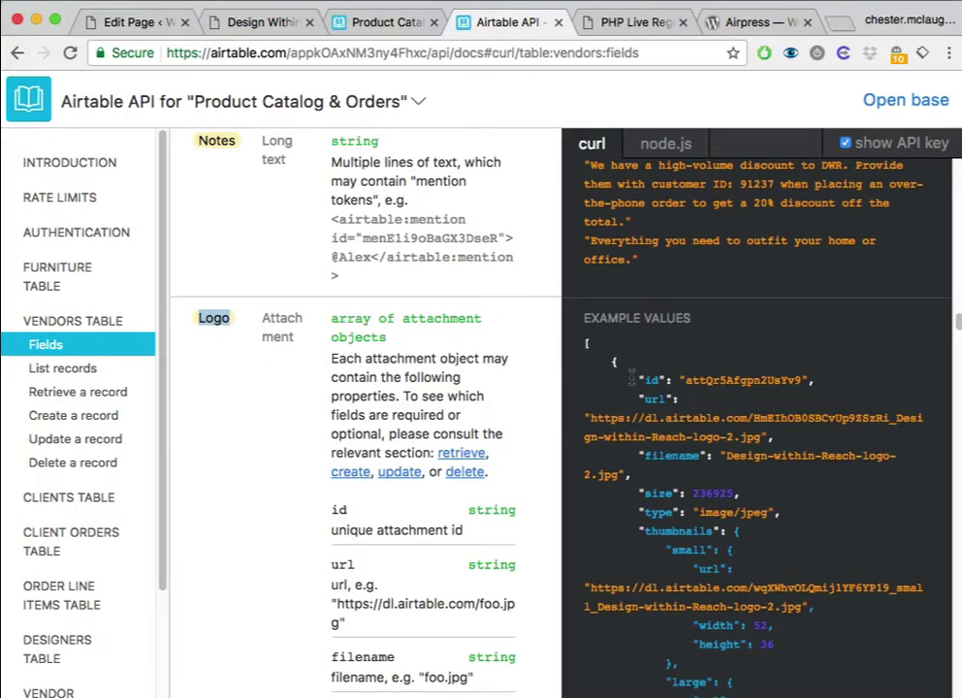
scroll(638, 378, "down", 1)
left_click_drag(640, 366, 684, 382)
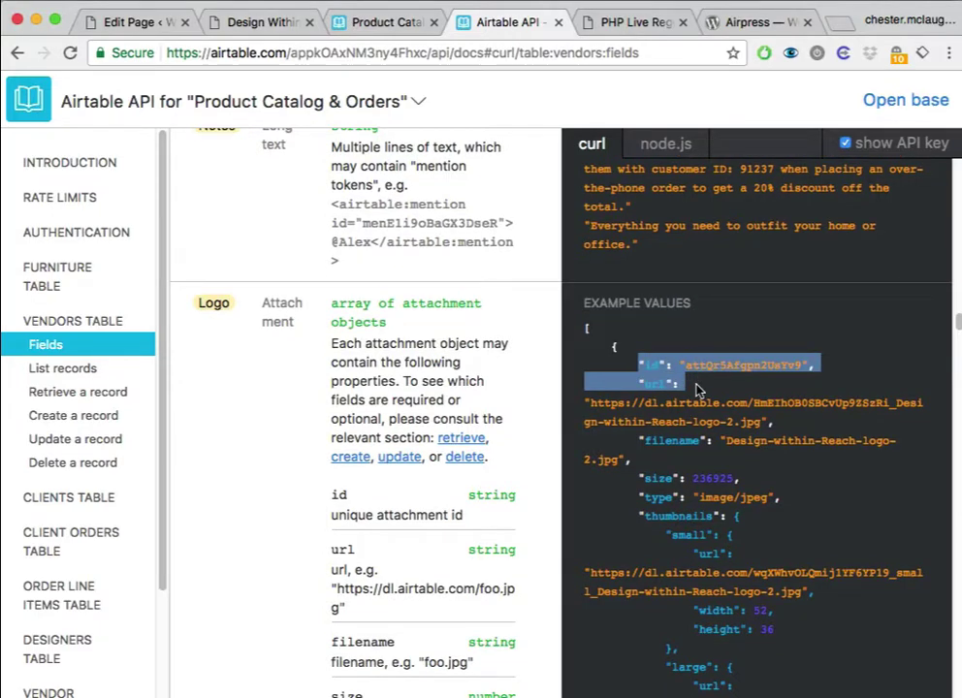
left_click(676, 439)
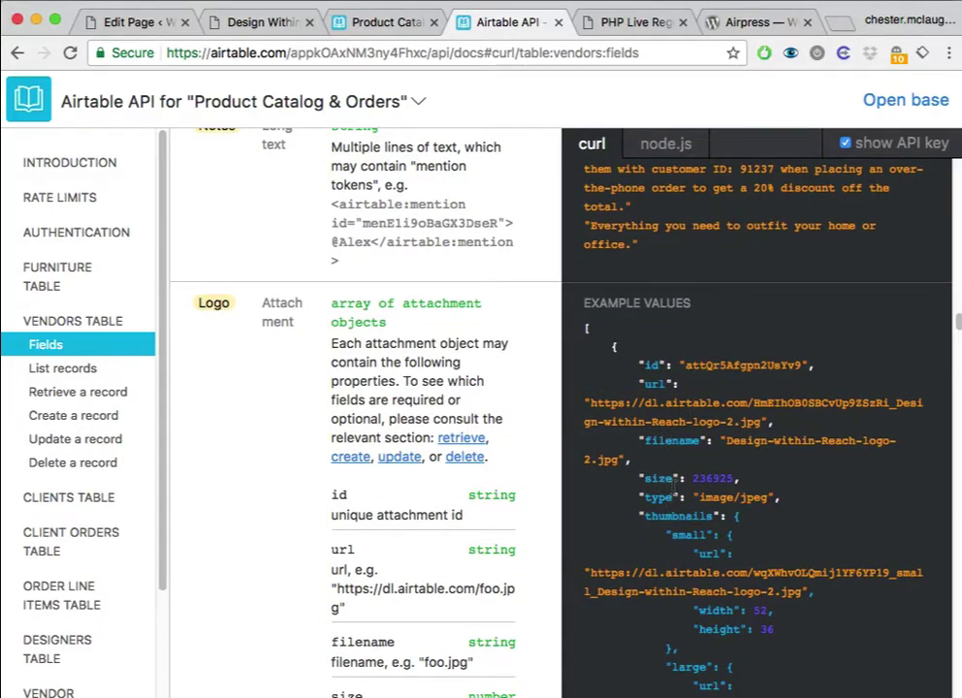
scroll(676, 483, "down", 4)
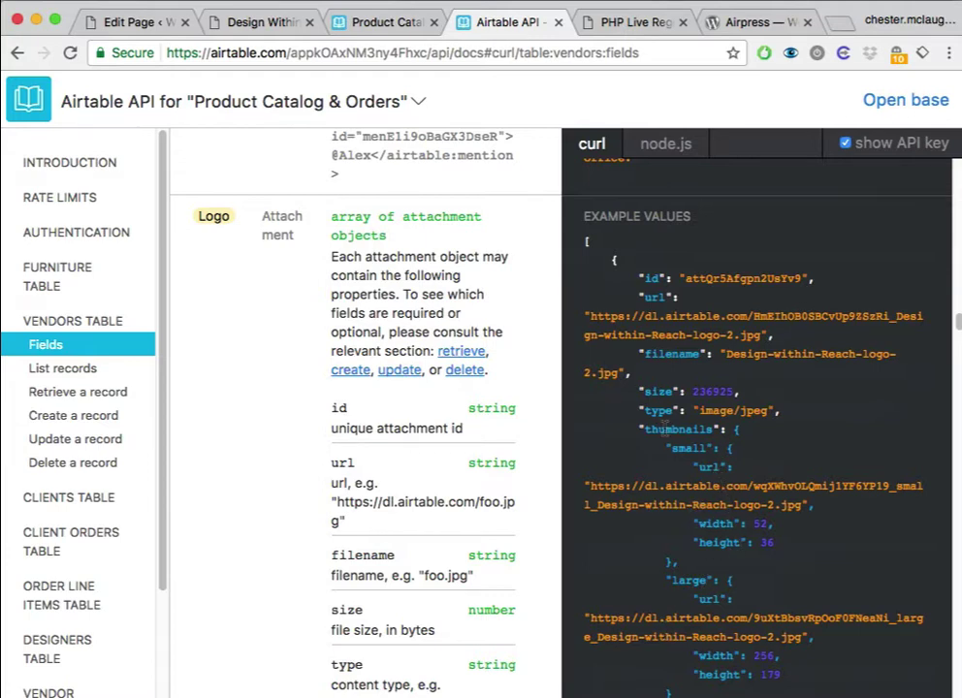
scroll(666, 432, "up", 2)
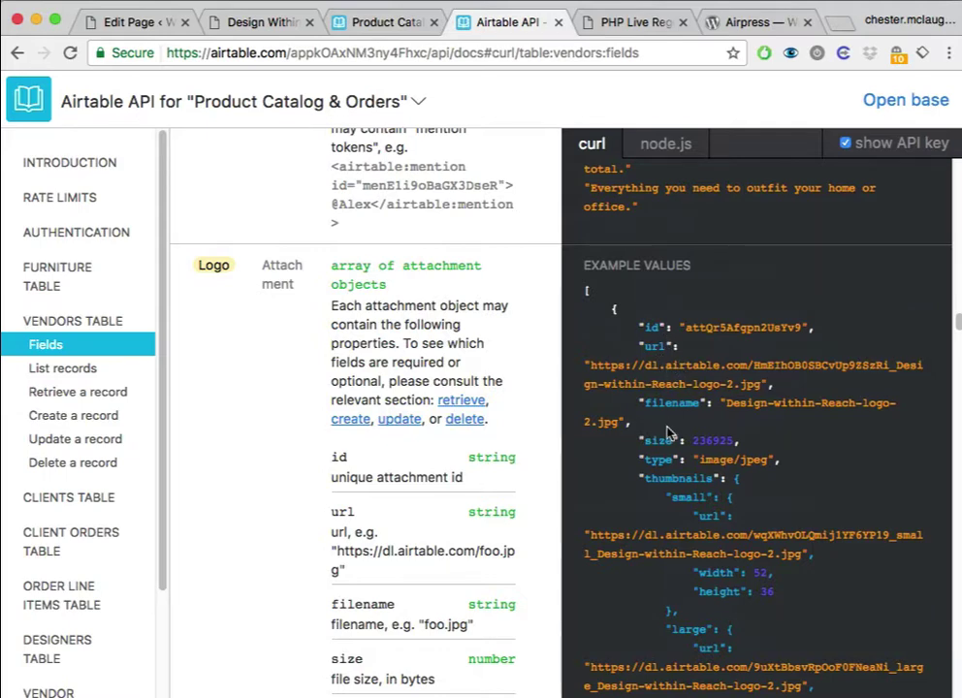
- Expand the Design Within Reach record's Logo attachments in the Airtable base to review both images, and close them
left_click(385, 24)
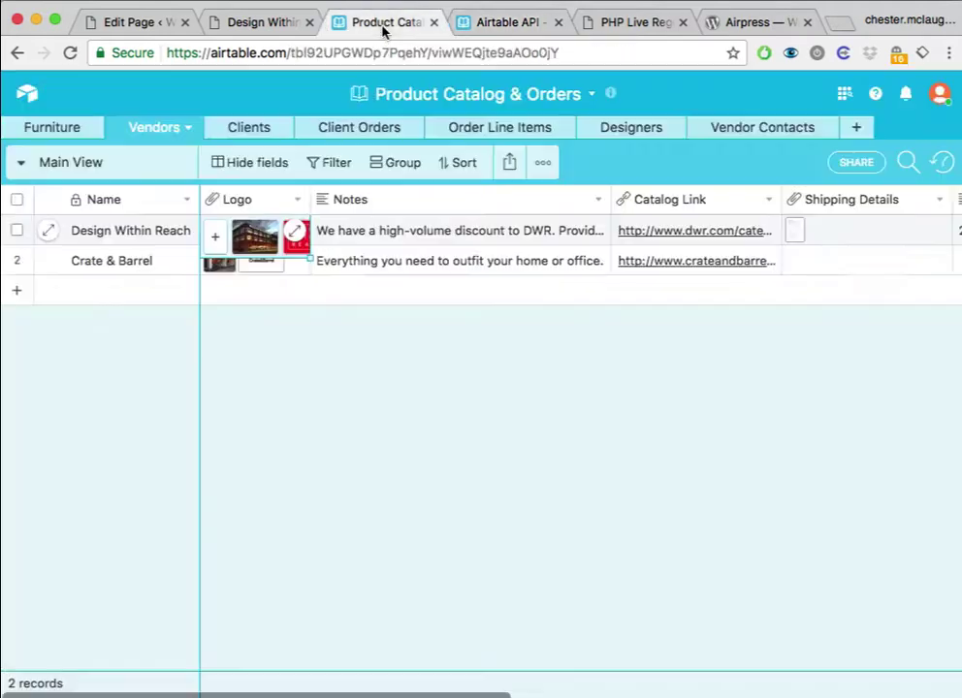
left_click(294, 231)
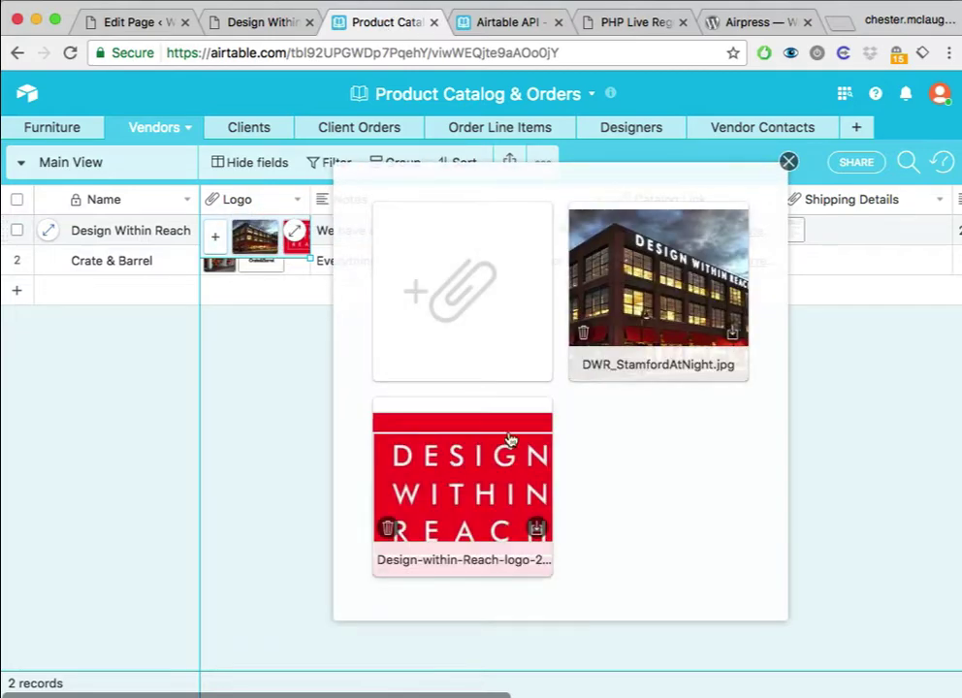
left_click(789, 163)
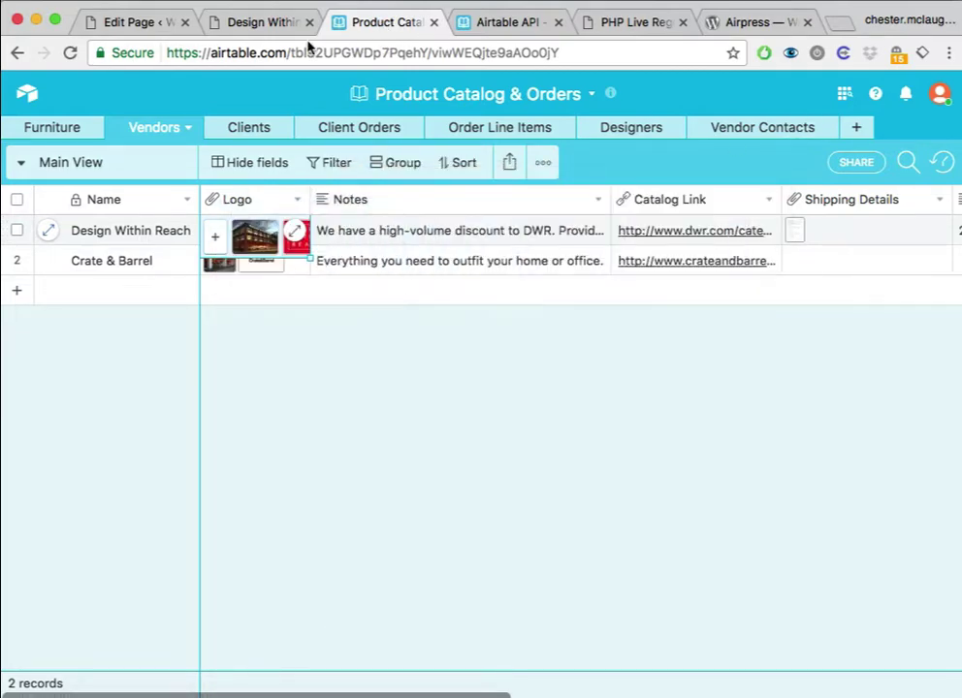
- Update the WordPress page with the [apr field='Logo|url' single] shortcode and reload the published Design Within Reach page
left_click(215, 20)
left_click(133, 22)
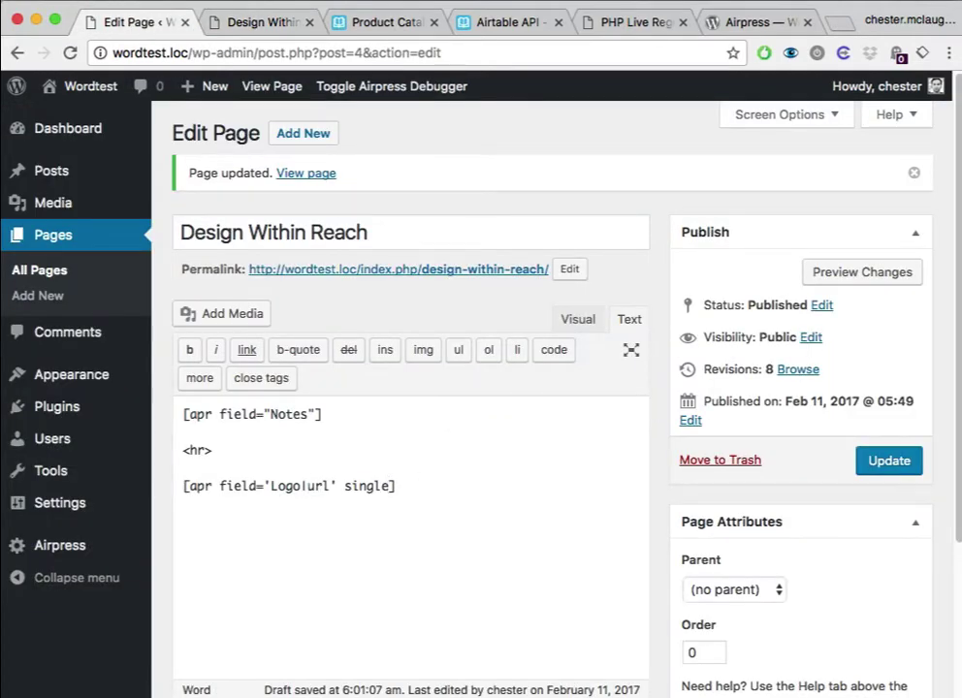
left_click_drag(395, 486, 183, 486)
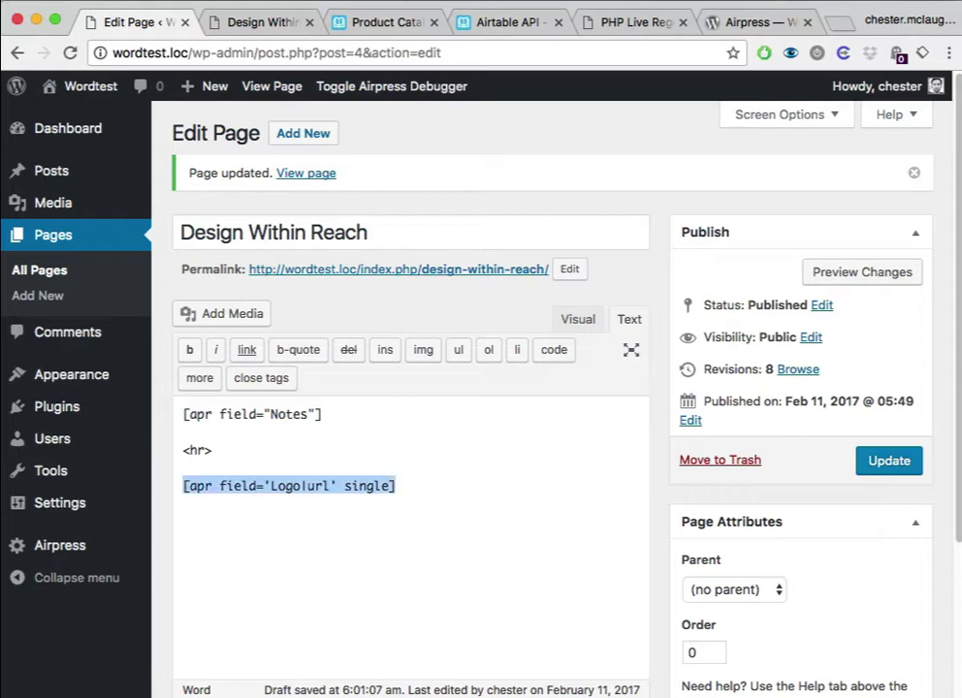
left_click(441, 492)
left_click(895, 465)
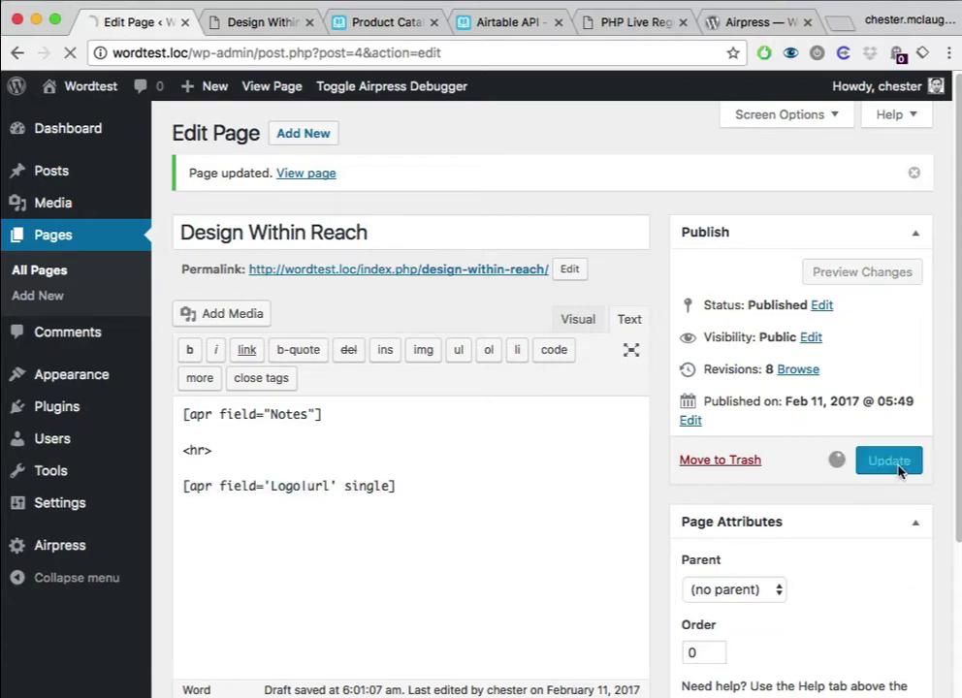
left_click(267, 27)
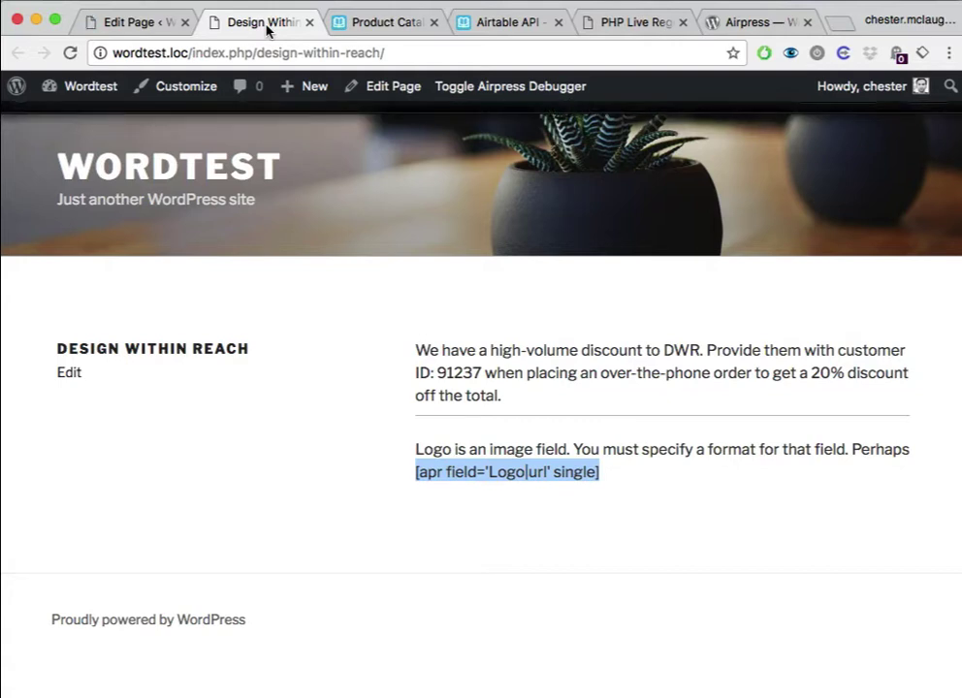
key("super+r")
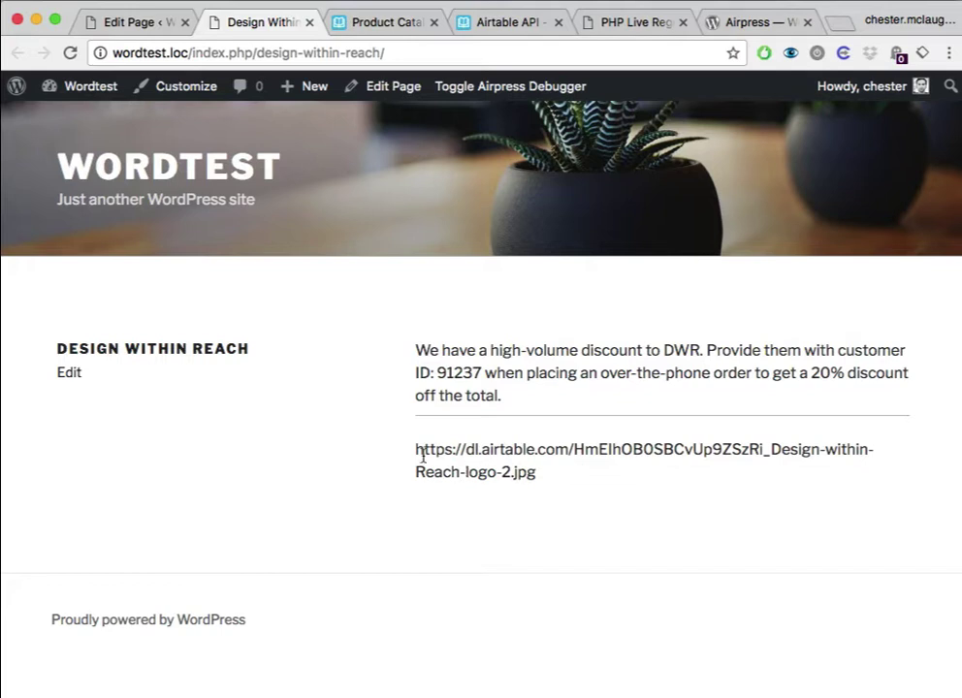
- Open the logo image URL shown on the published page in a new browser tab
left_click_drag(418, 451, 555, 472)
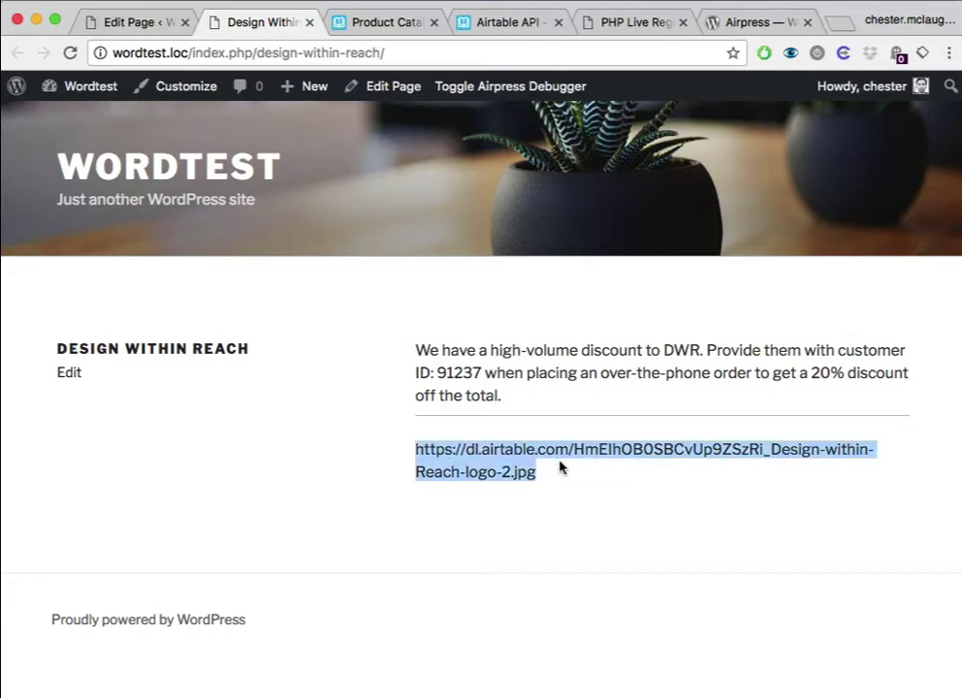
key("super+c")
key("super+t")
key("super+v")
key("Return")
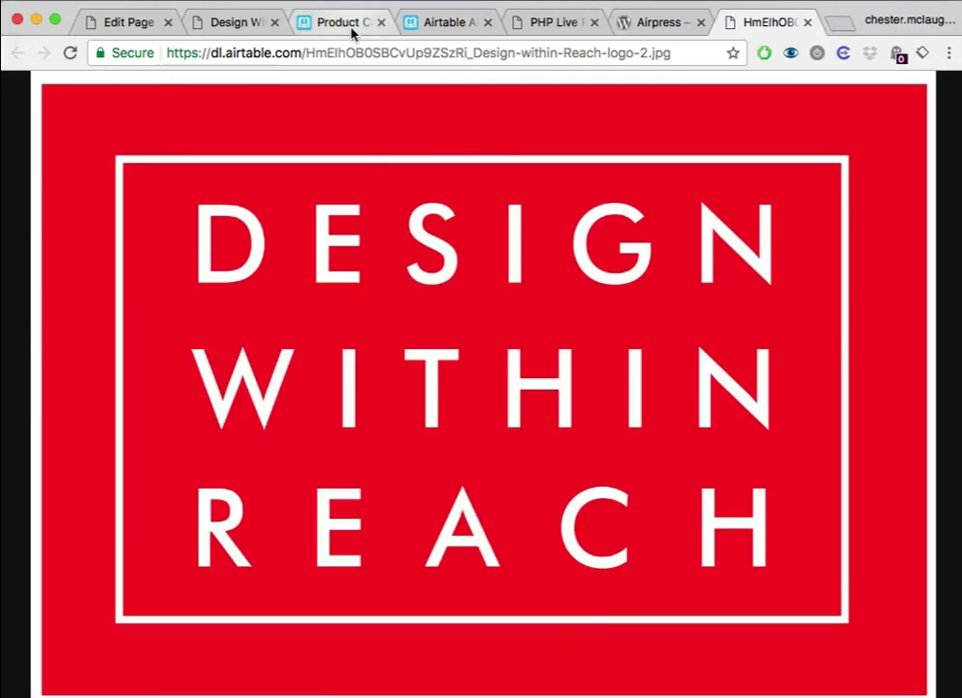
- Examine the Logo attachments of the Design Within Reach and Crate & Barrel records in Airtable, and close them again
left_click(352, 24)
left_click(296, 231)
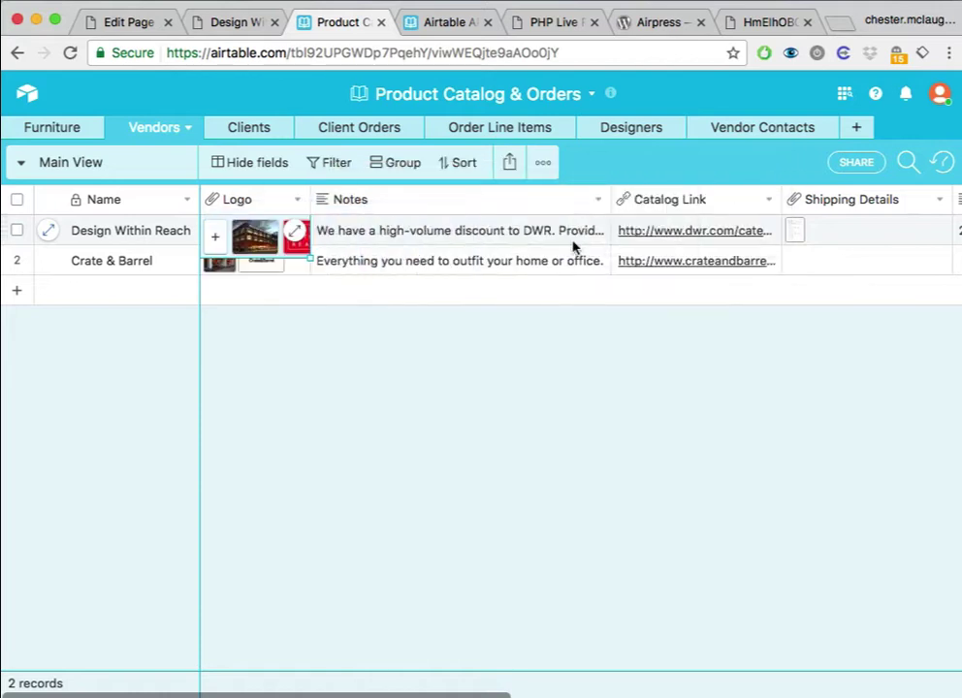
left_click(301, 271)
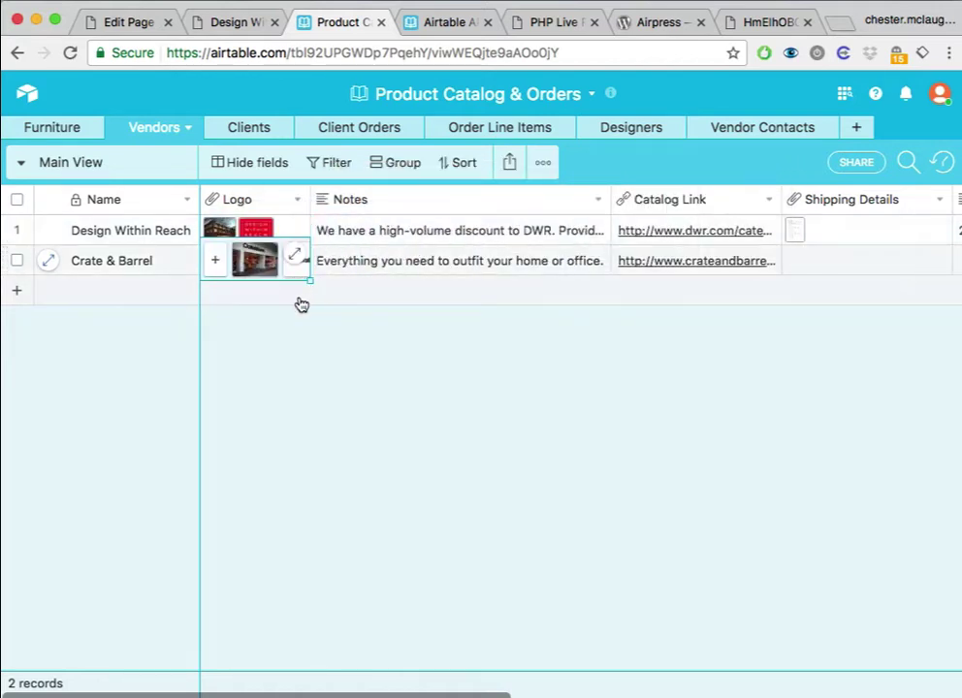
key("Return")
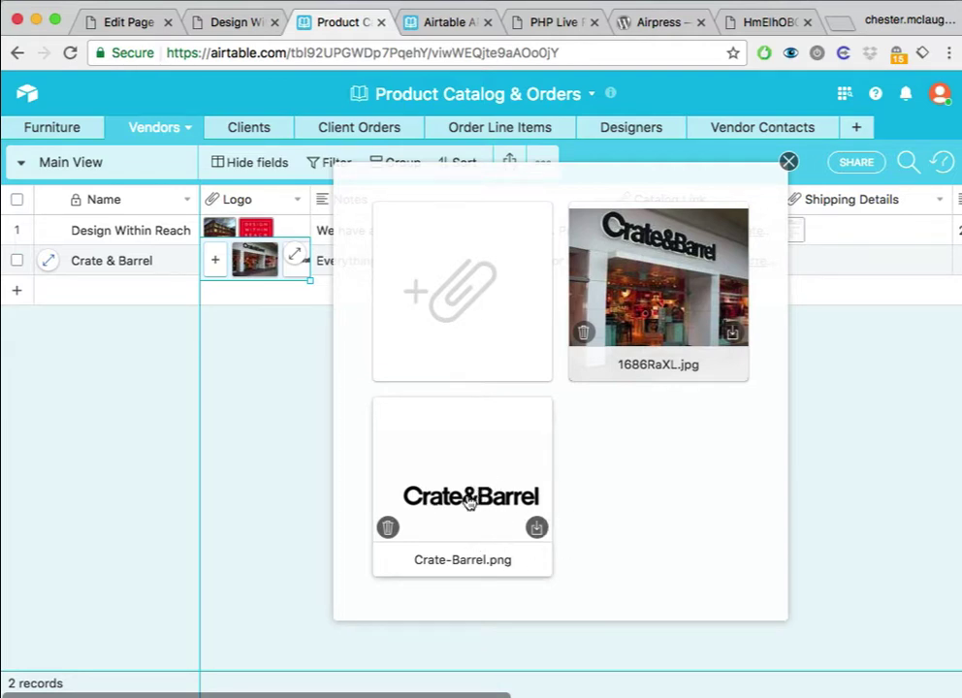
left_click(789, 161)
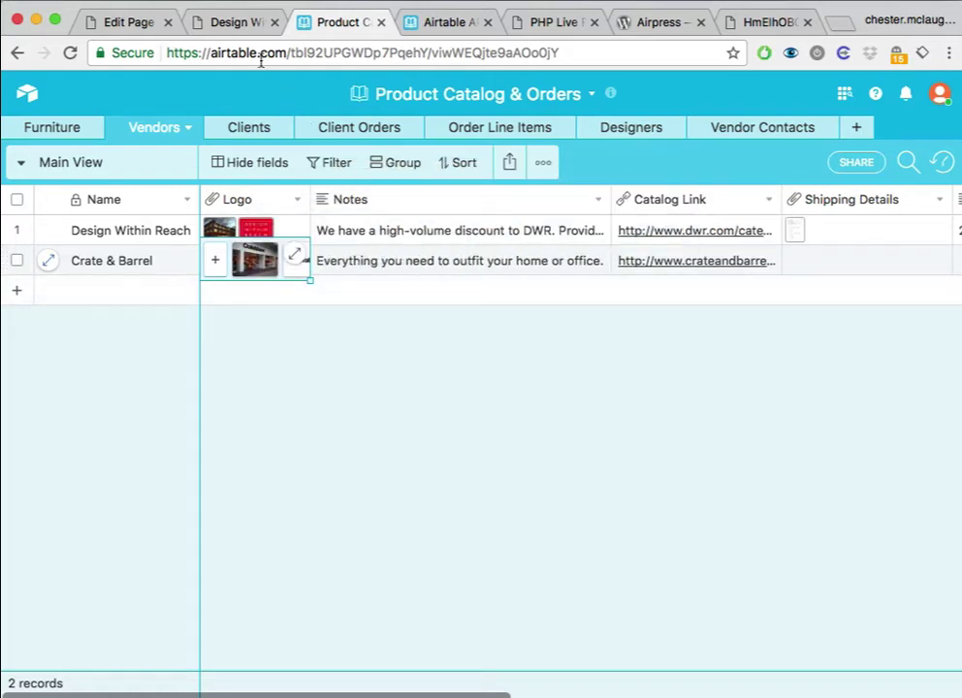
- Remove the single option from the Logo shortcode, update the page, and reload the published Design Within Reach page
left_click(206, 21)
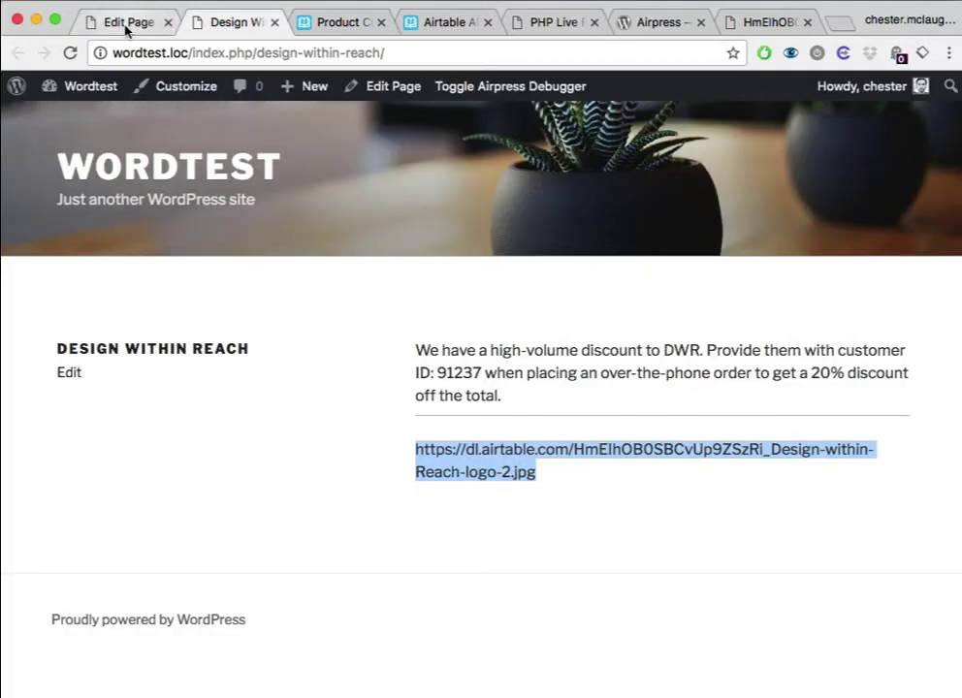
left_click(127, 25)
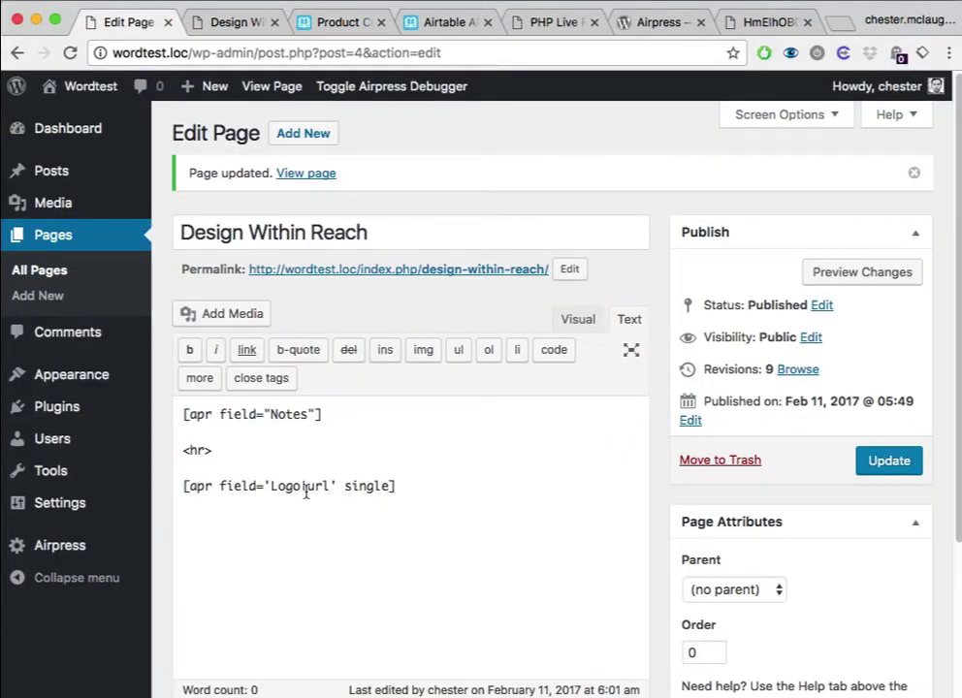
double_click(370, 488)
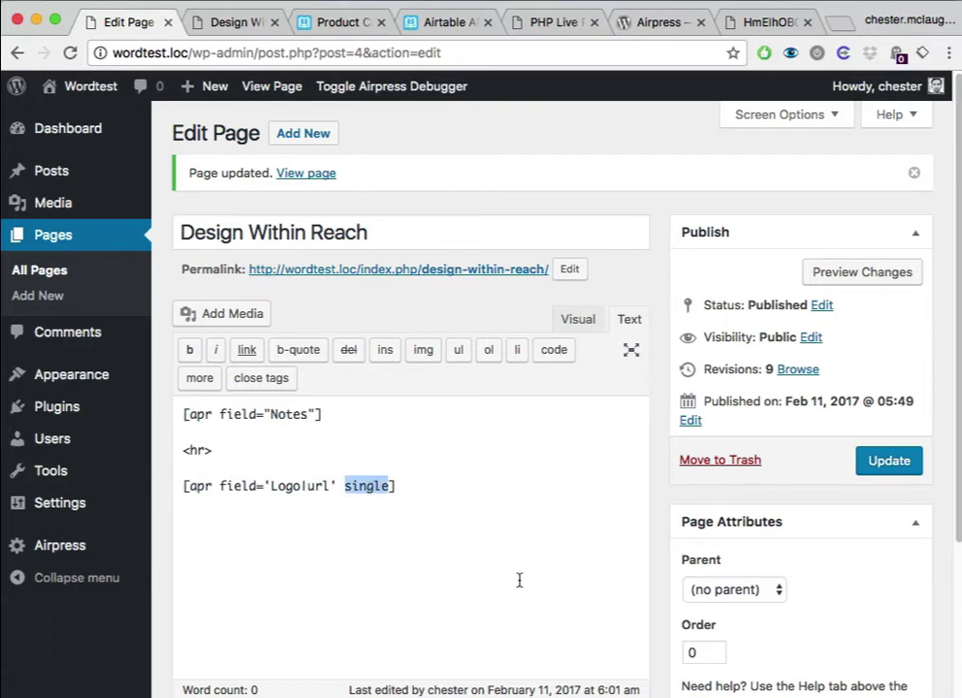
key("BackSpace")
key("BackSpace")
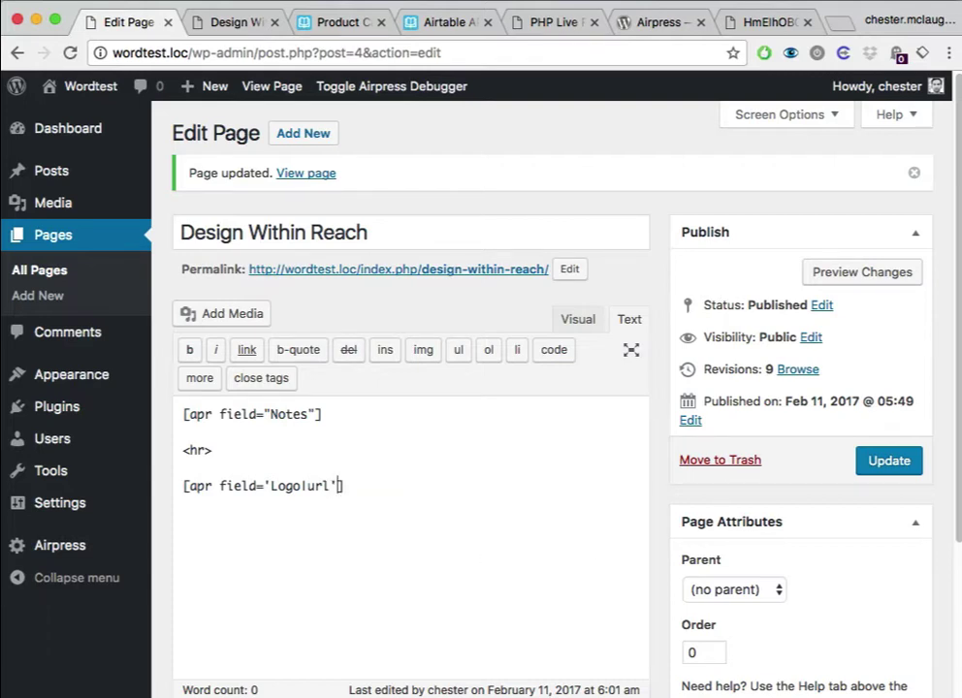
left_click(851, 463)
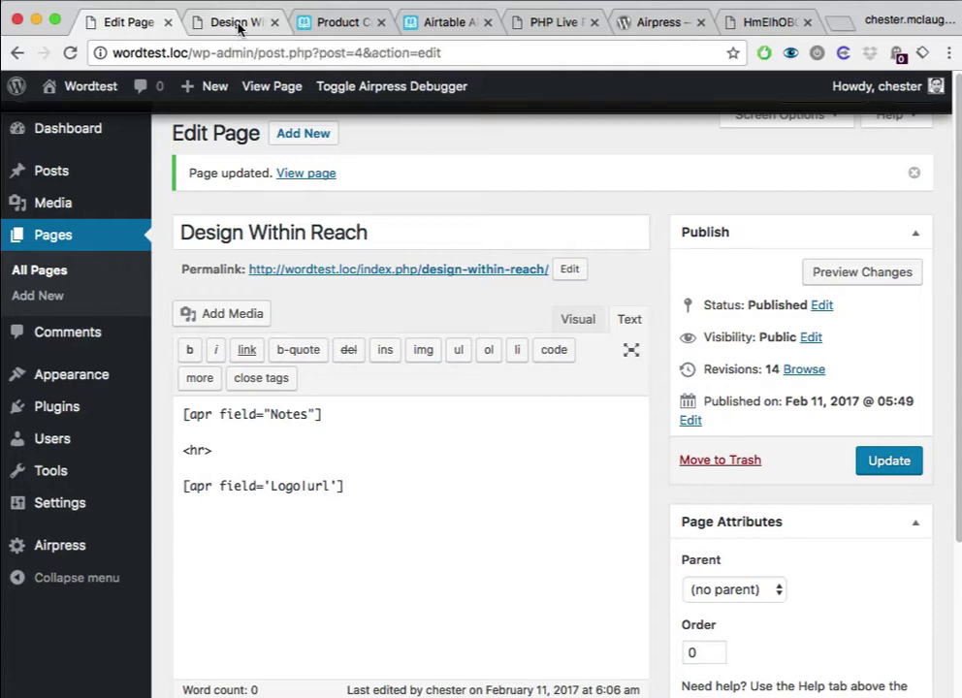
left_click(238, 24)
key("super+r")
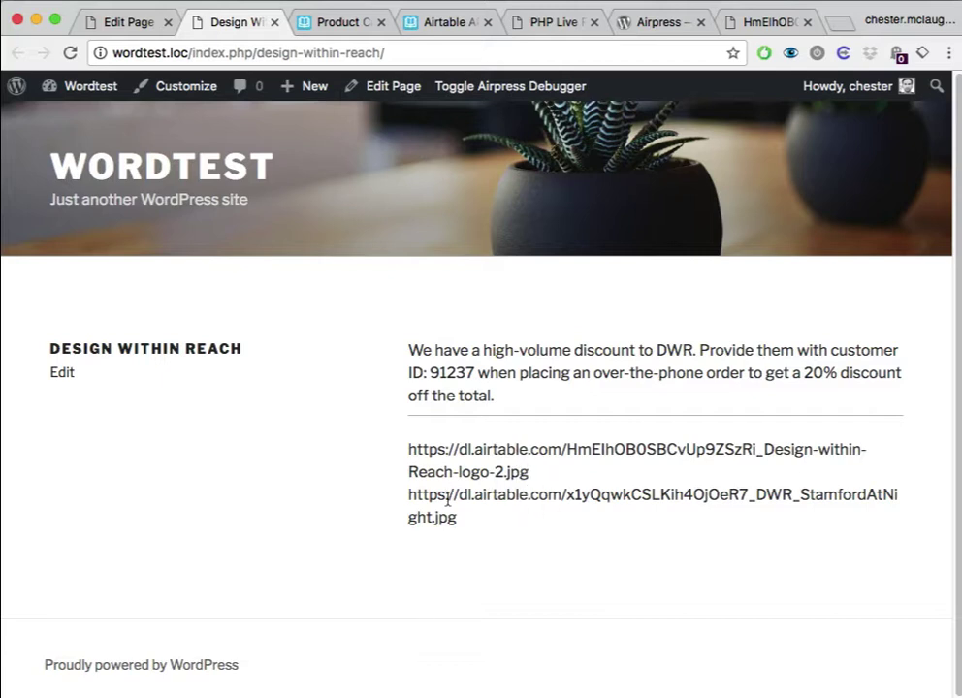
- Add glue=', ' to the Logo|url shortcode, update the page, and reload the published Design Within Reach page
left_click(130, 28)
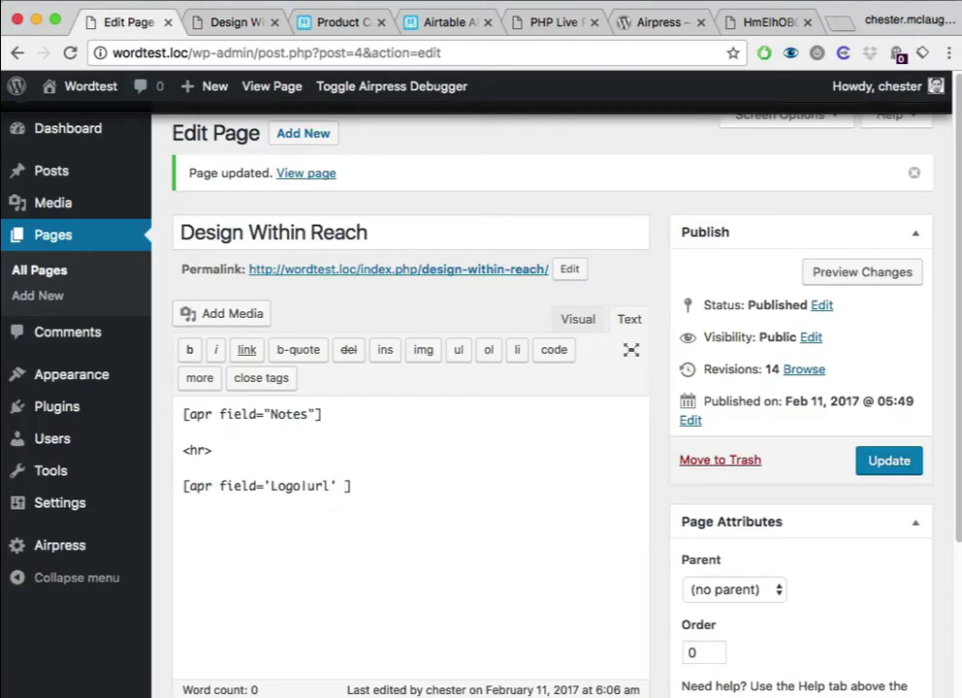
type("glue")
type(",")
left_click(876, 462)
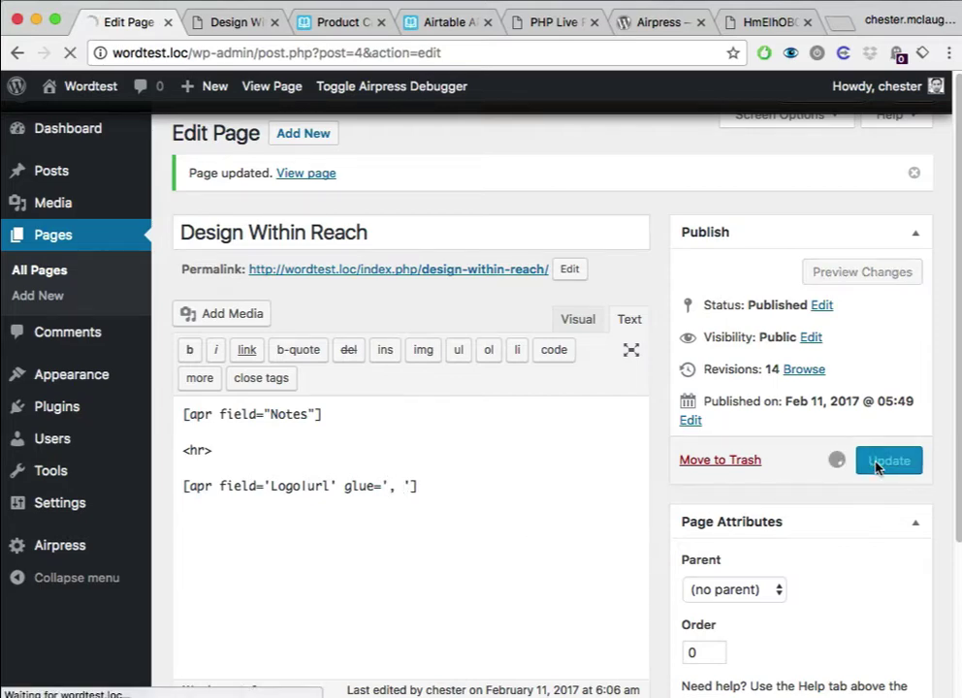
left_click(221, 25)
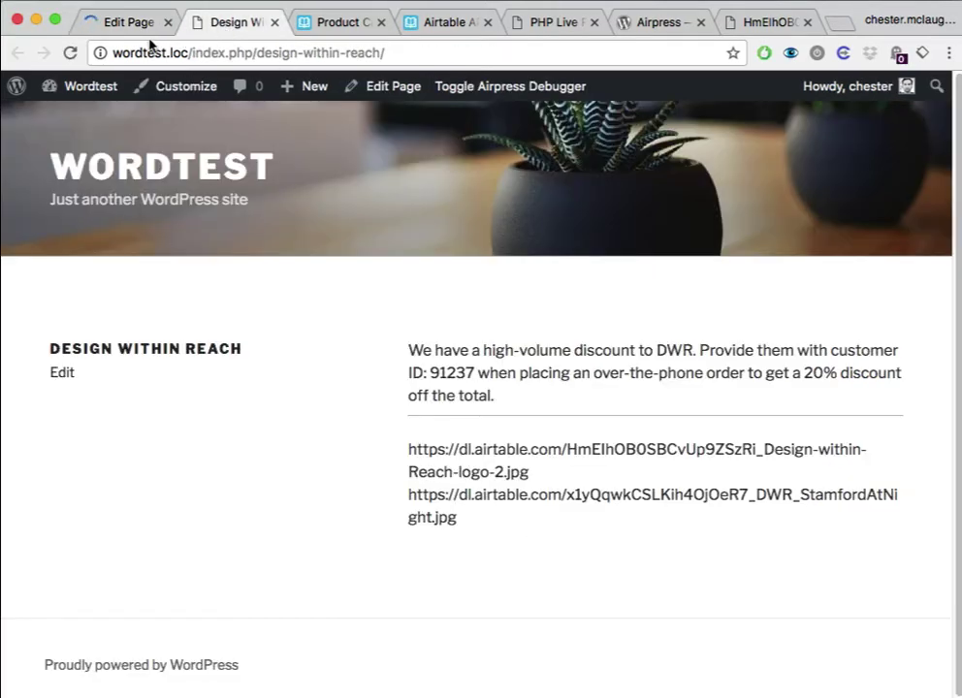
left_click(69, 53)
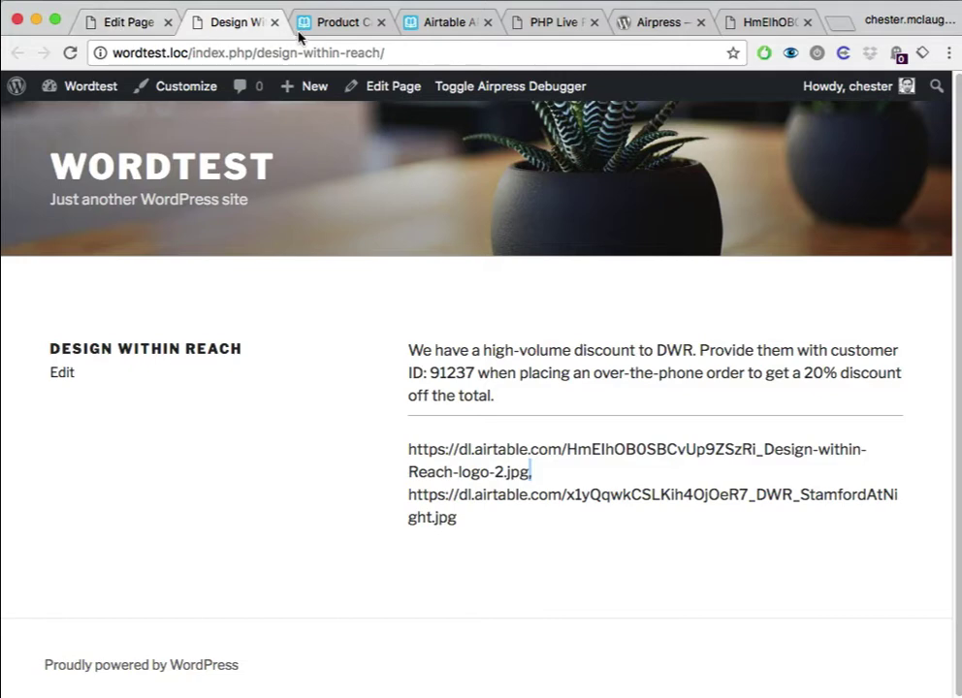
- Download DWR_StamfordAtNight.jpg from the Logo attachments of the Design Within Reach record in Airtable
left_click(336, 23)
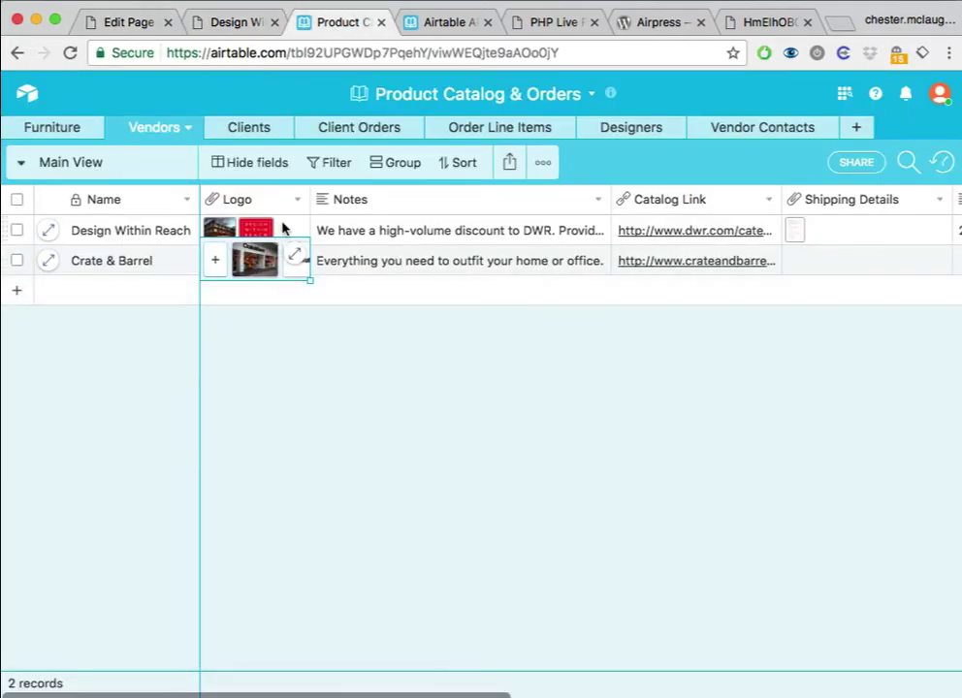
left_click(281, 228)
left_click(260, 246)
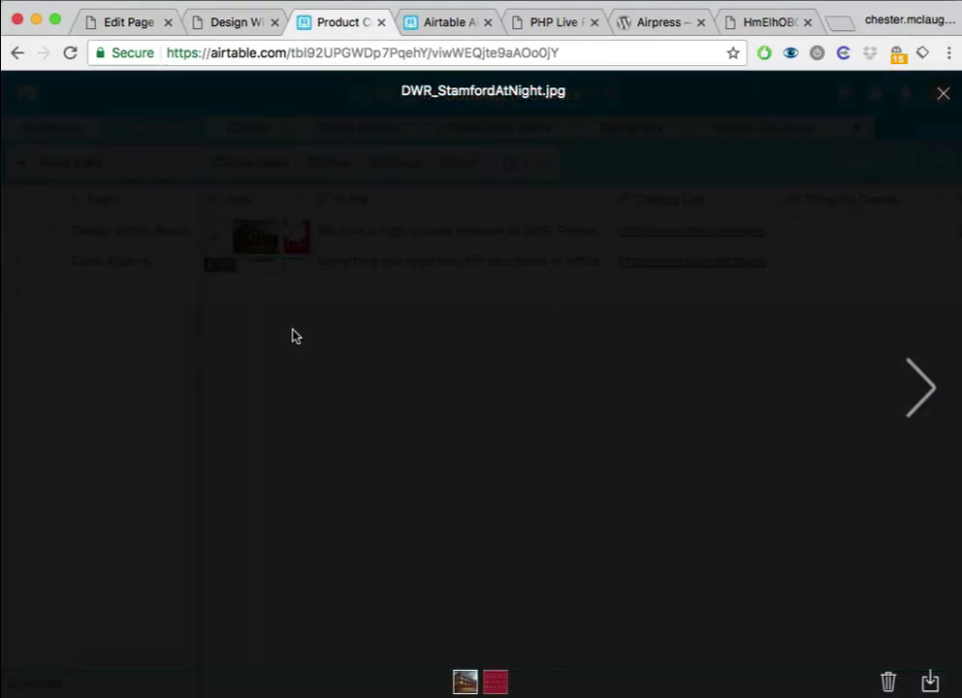
left_click(941, 95)
left_click(160, 242)
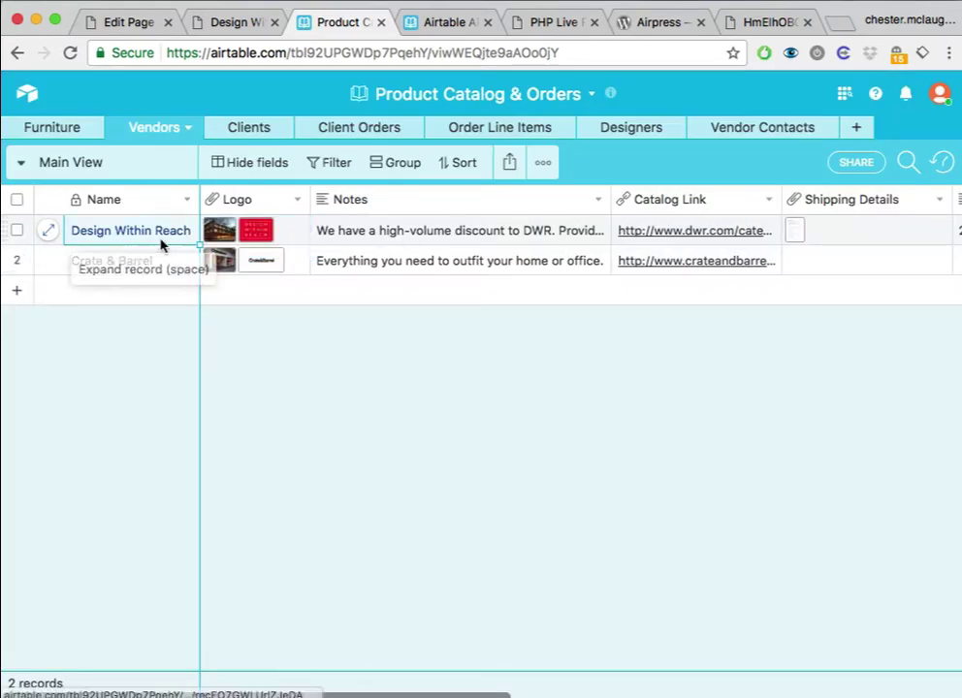
key("ctrl+c")
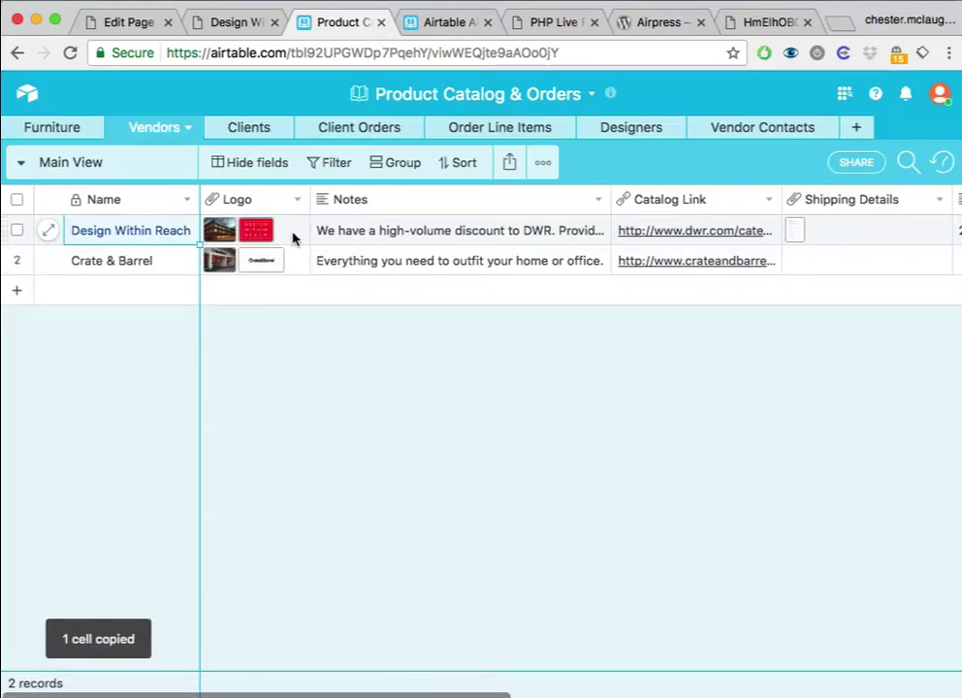
left_click(292, 237)
left_click(294, 233)
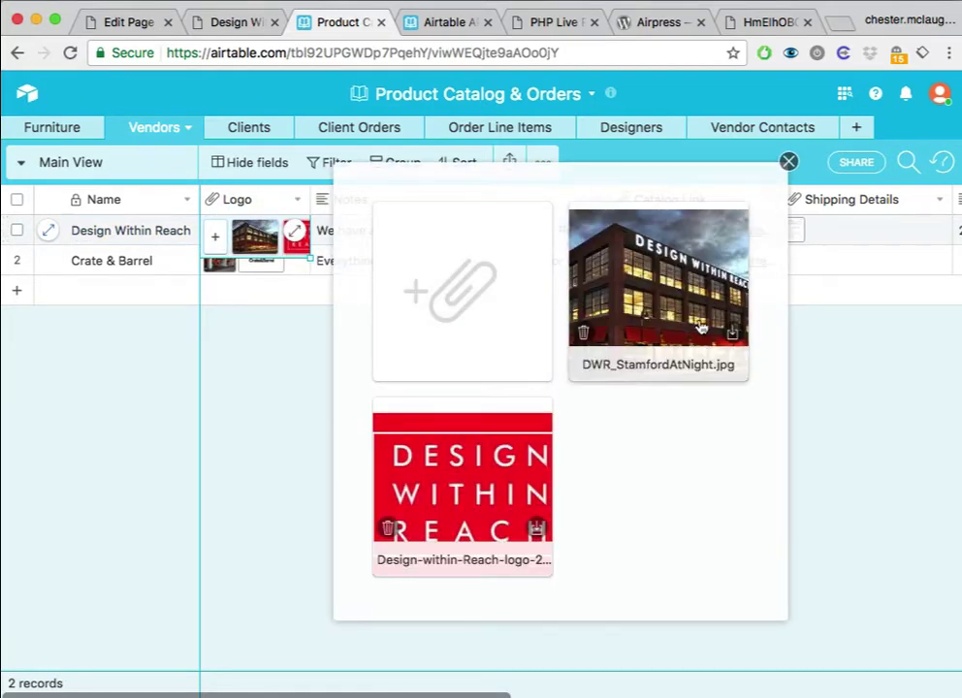
left_click(737, 337)
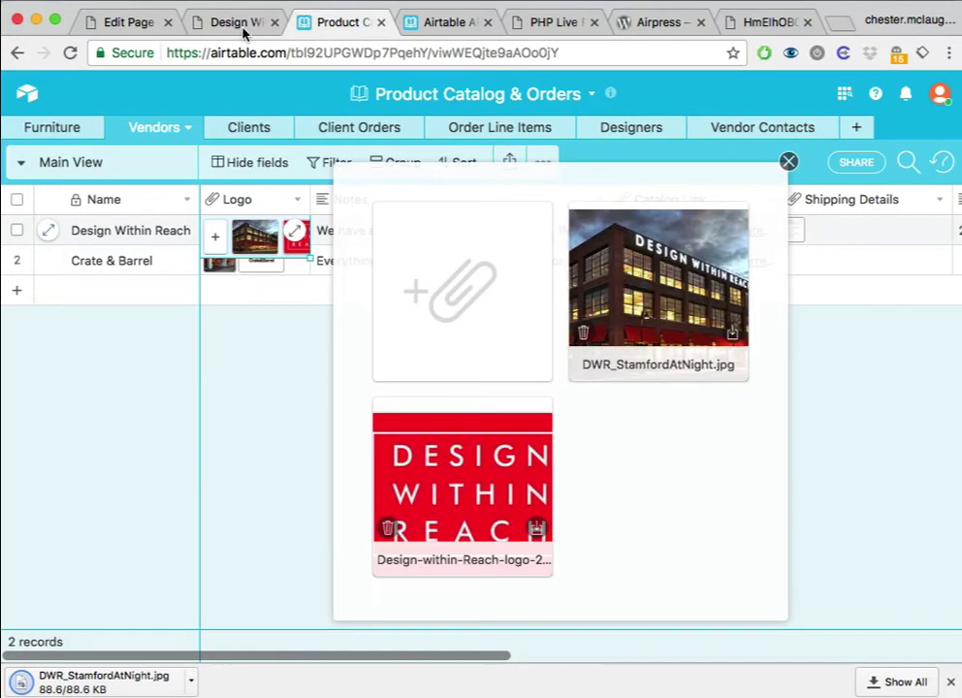
- Add the downloaded DWR_StamfordAtNight.jpg as another Logo attachment of the Design Within Reach record, and close the attachments
left_click(242, 24)
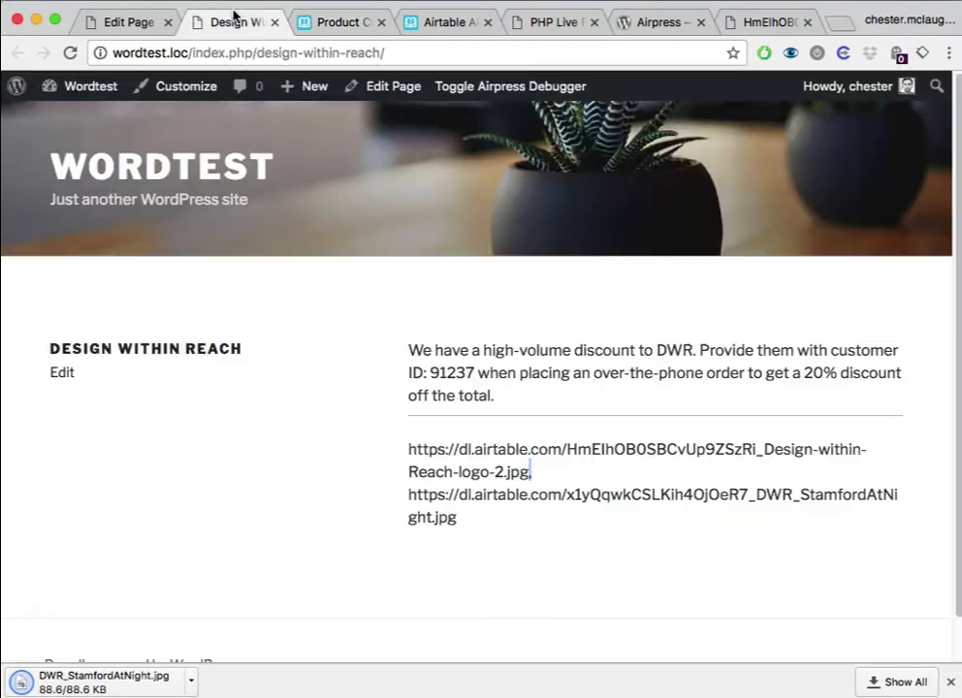
left_click(312, 22)
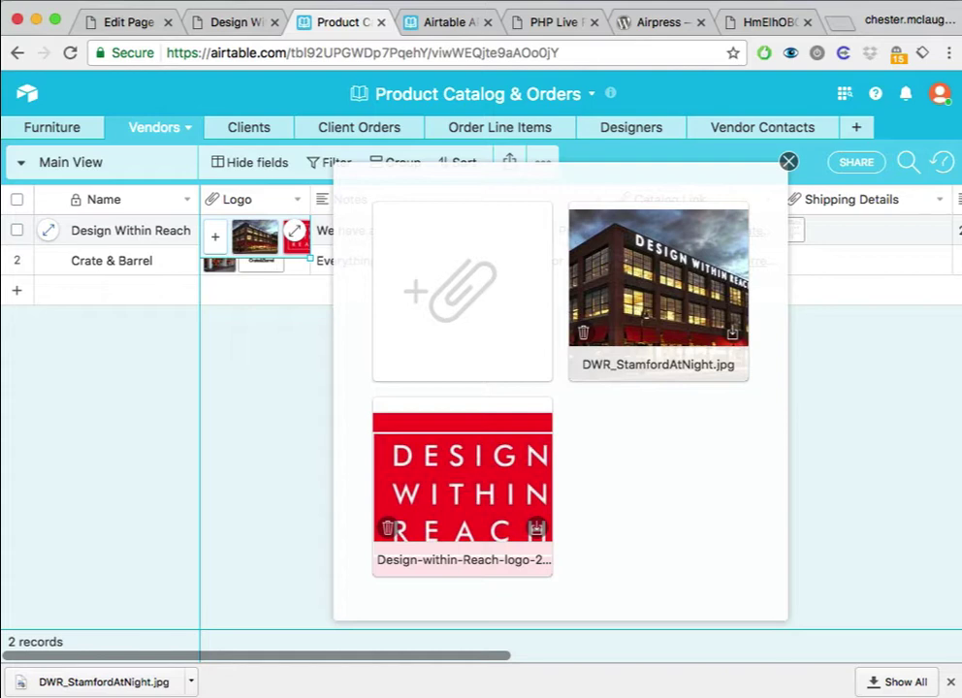
left_click_drag(631, 324, 594, 467)
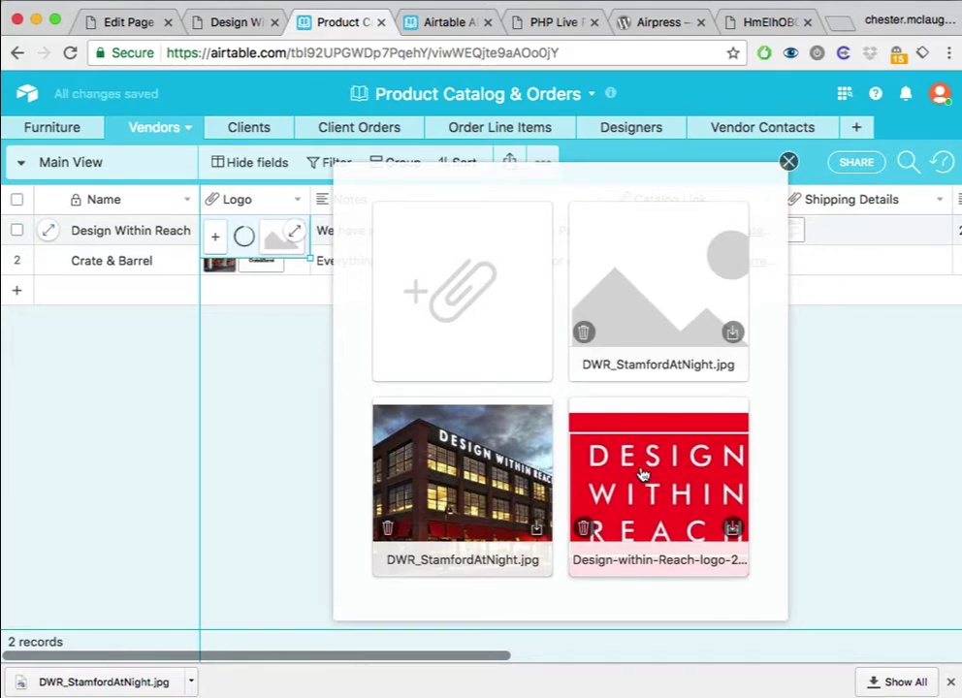
left_click_drag(642, 474, 461, 305)
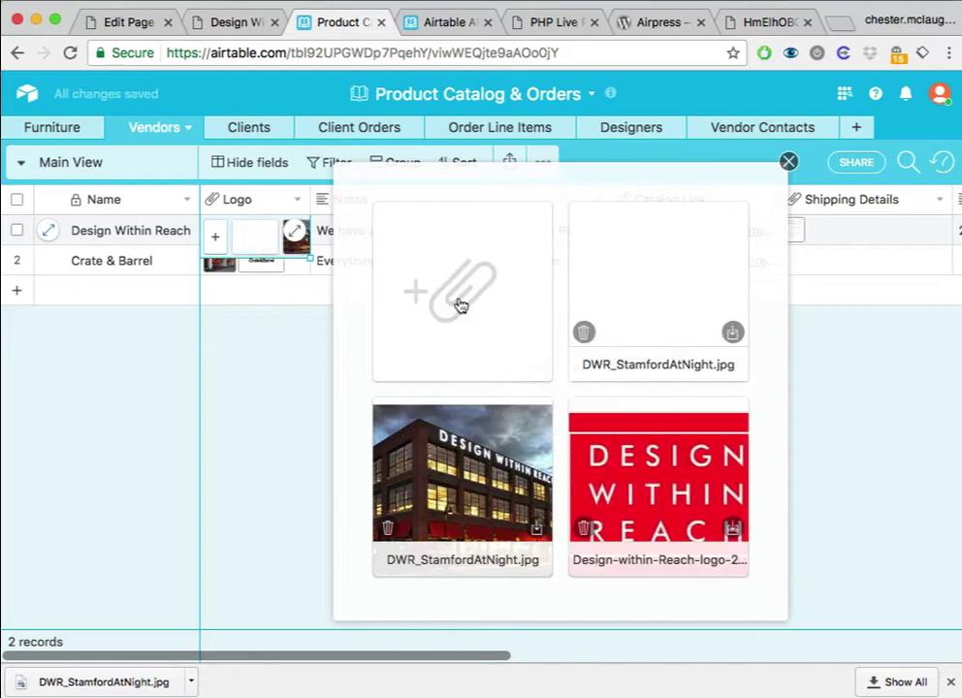
left_click(788, 161)
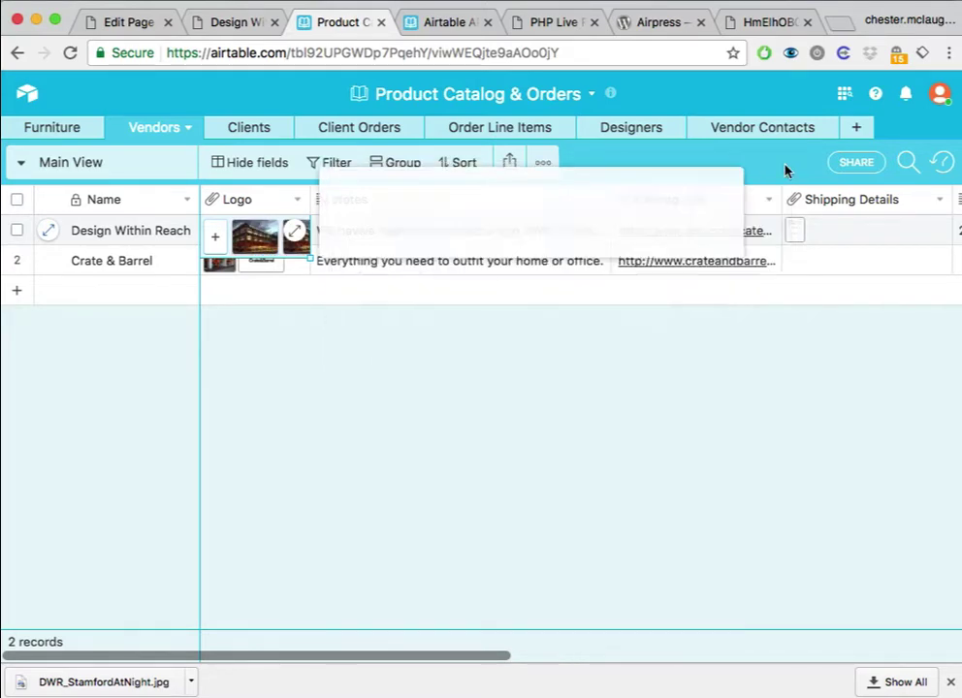
- Reload the published Design Within Reach page, and load it again with ?fresh=true appended to its URL
left_click(234, 25)
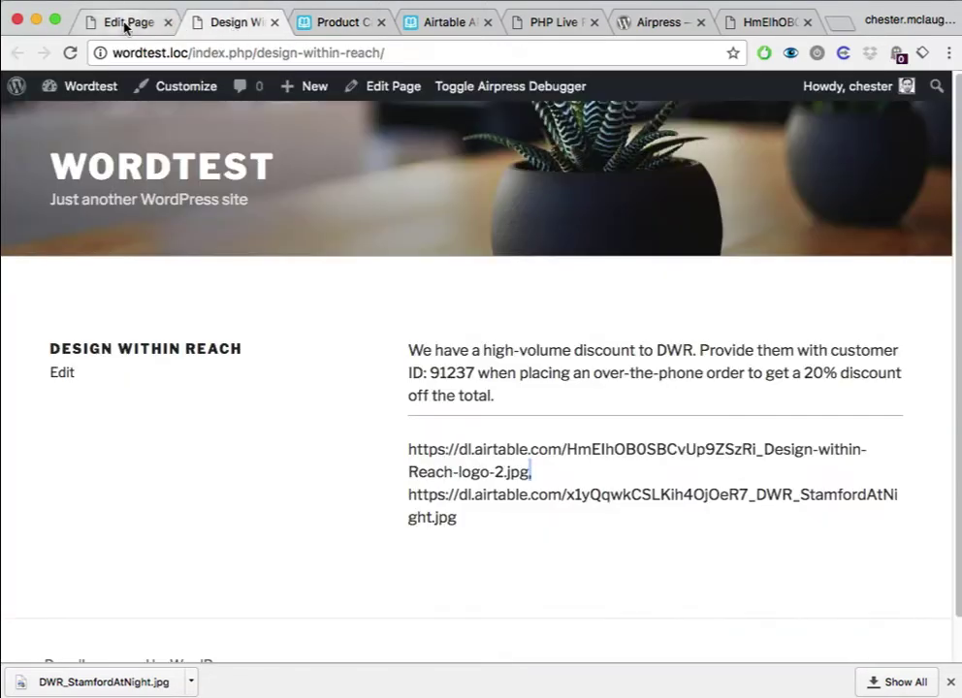
key("super+r")
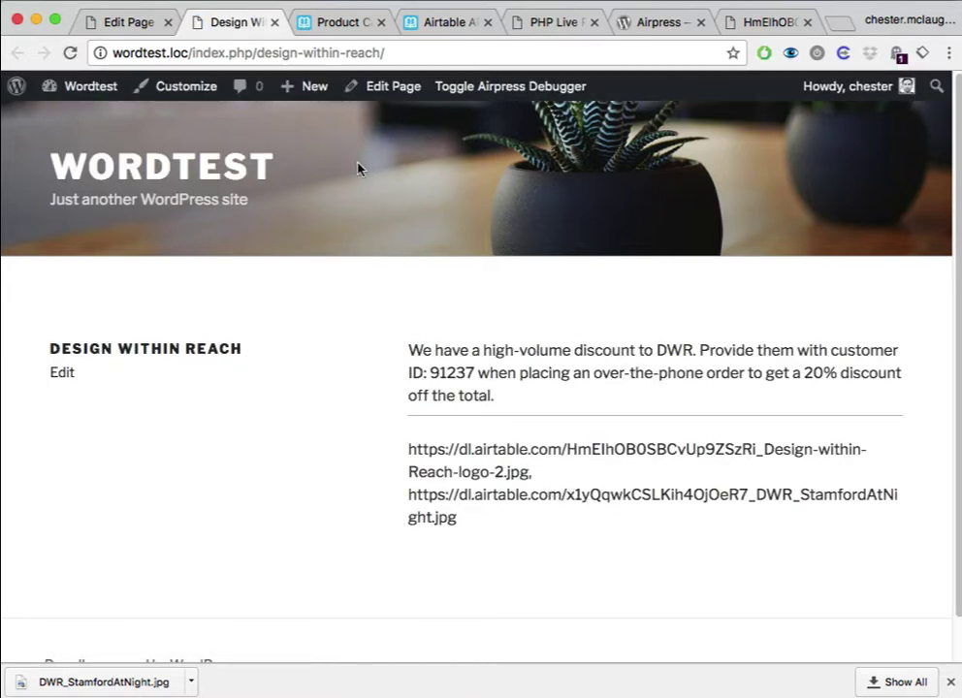
left_click(423, 52)
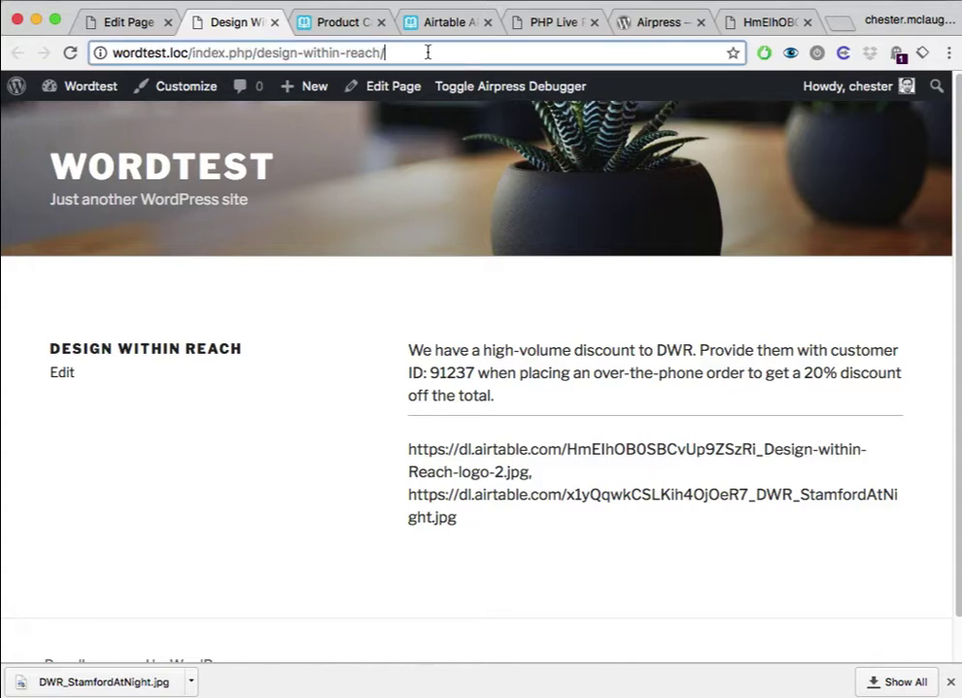
type("?fresh=")
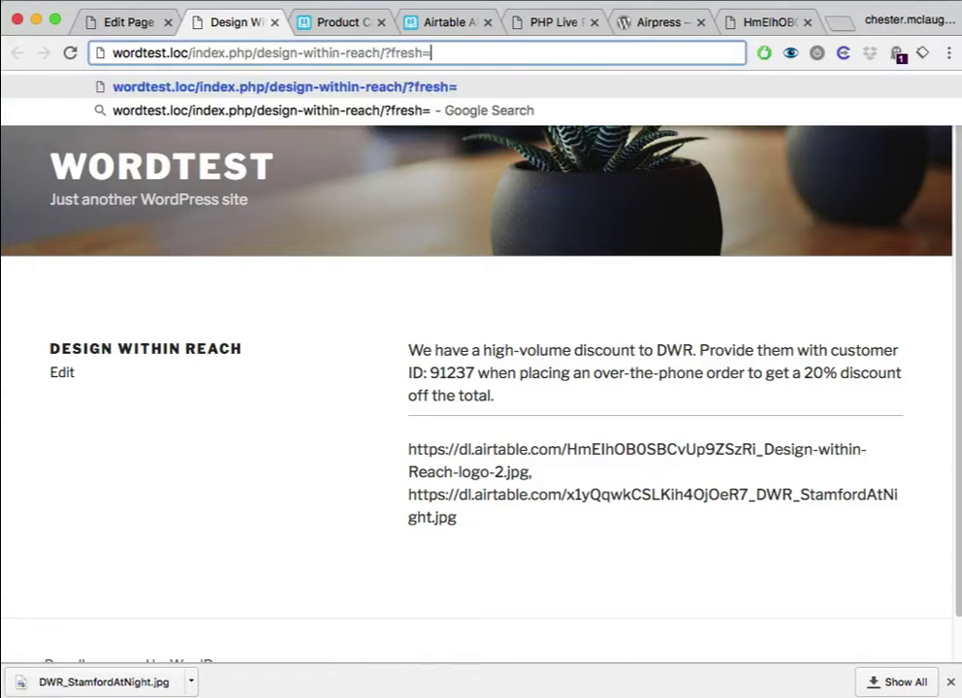
type("true")
key("Return")
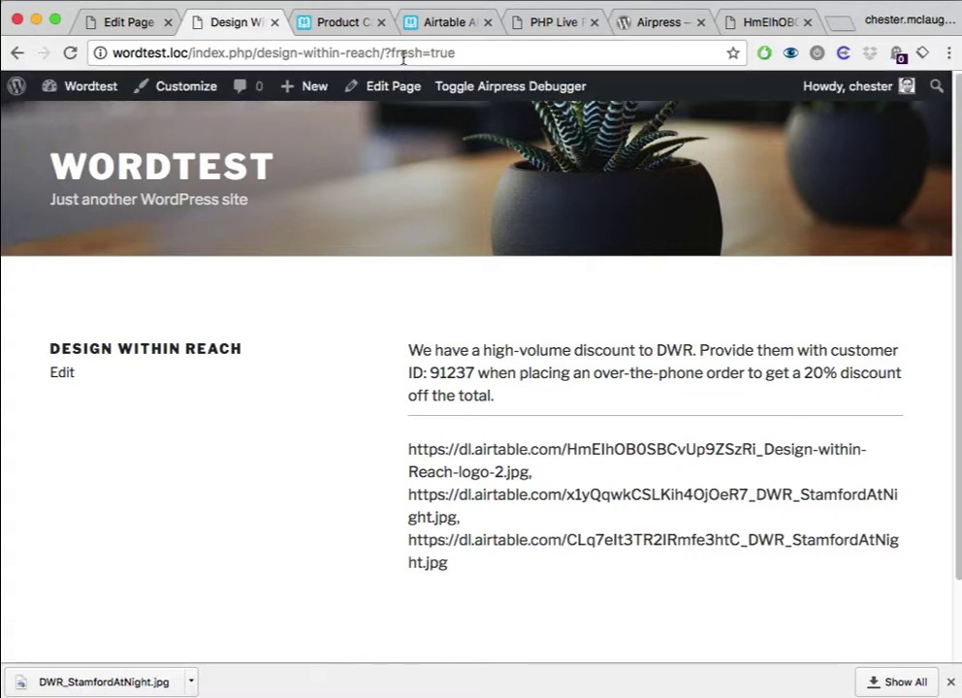
- Open Airpress's Airtable connection settings in a new tab, examine the query variable that forces a cache refresh, and return to the published page
left_click(133, 22)
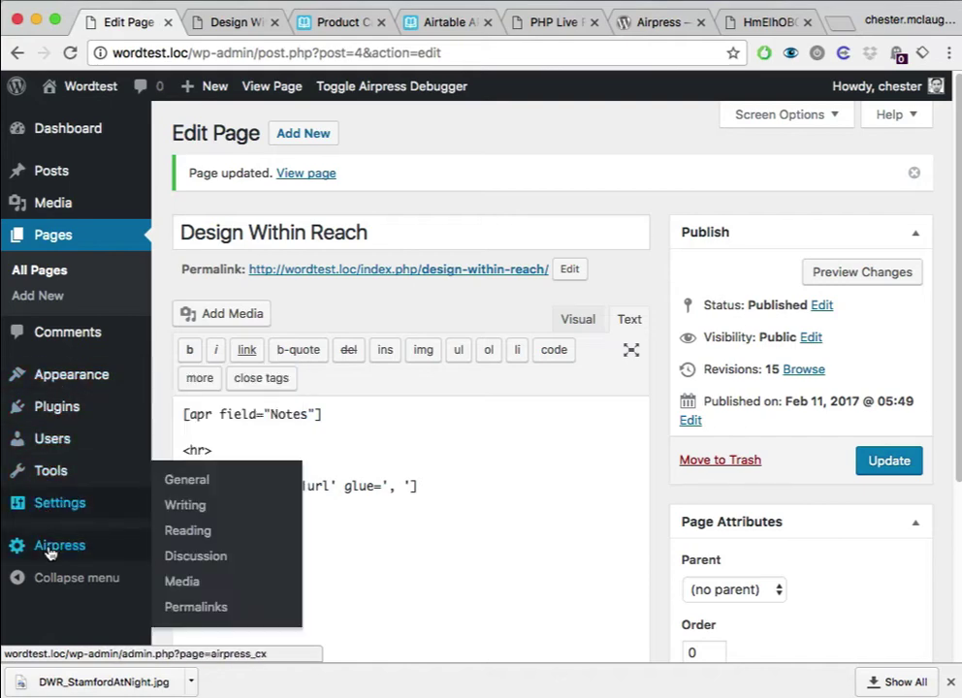
mouse_move(39, 545)
left_click(208, 540, "super")
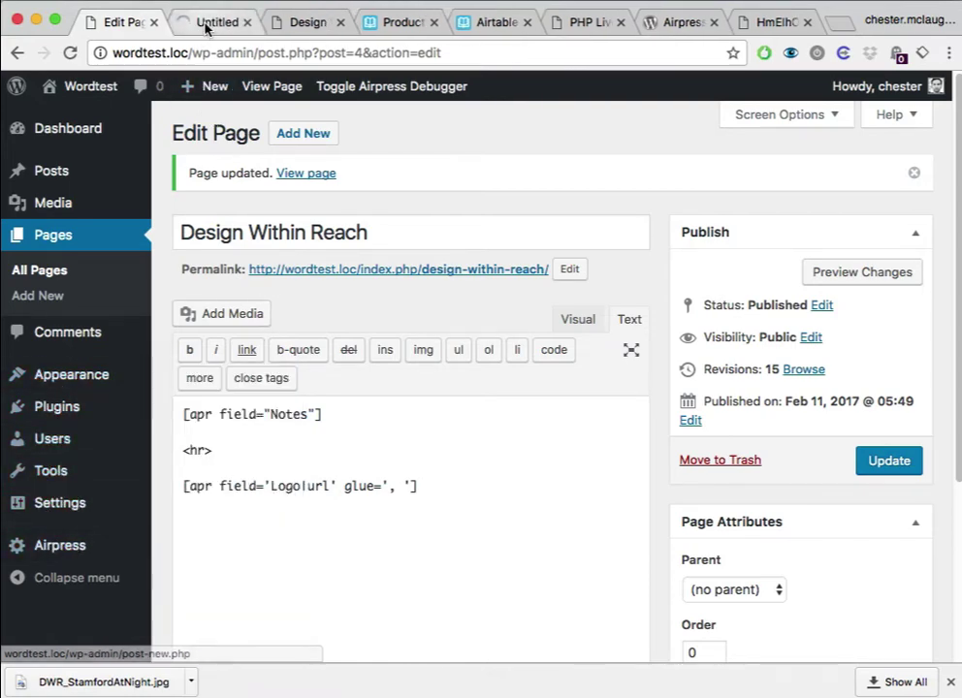
left_click_drag(204, 21, 129, 23)
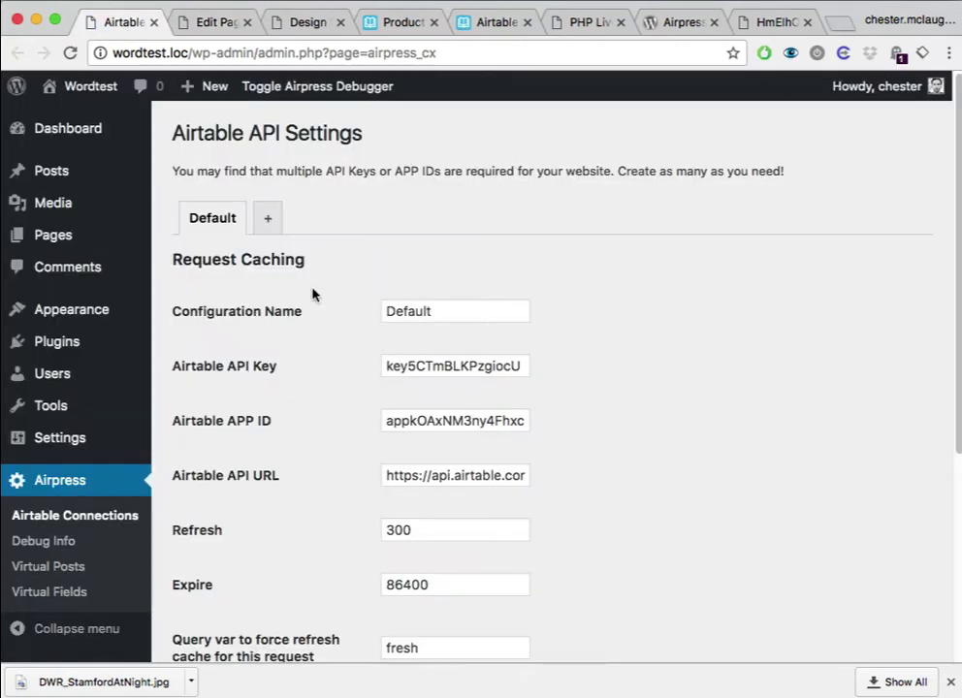
scroll(519, 472, "down", 5)
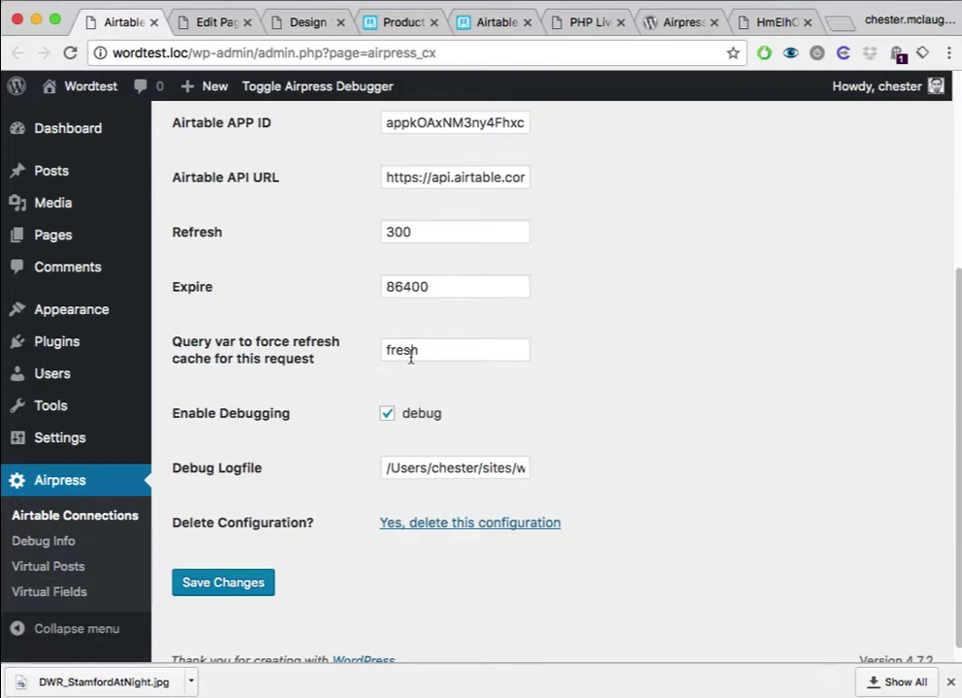
left_click_drag(387, 349, 458, 365)
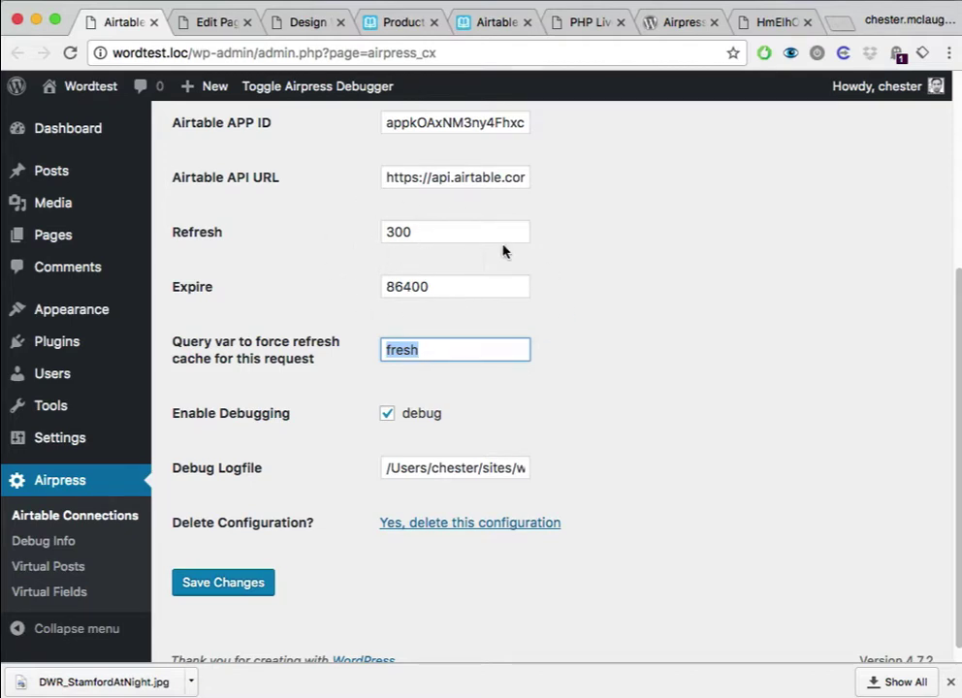
scroll(379, 243, "up", 3)
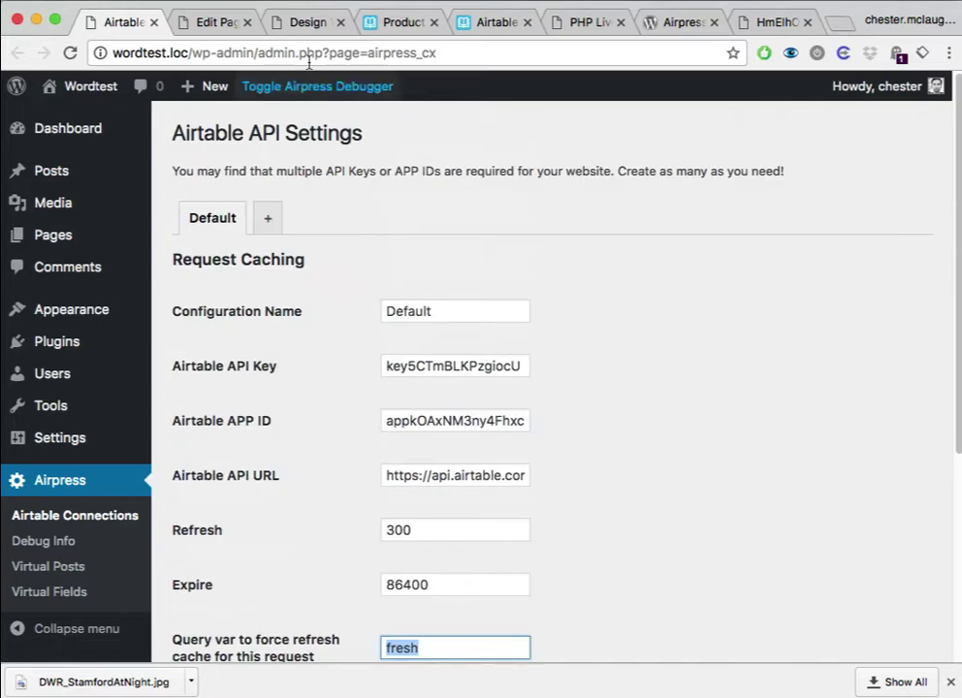
left_click(311, 24)
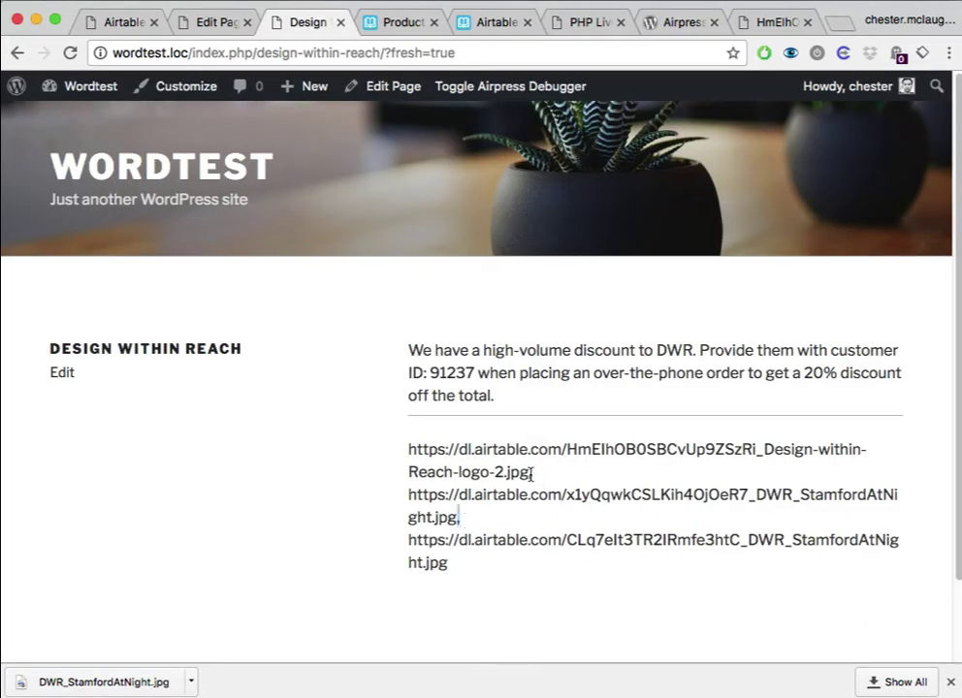
- Replace the glue option in the Design Within Reach page's Logo|url shortcode with an empty wrapper='' option
left_click(216, 26)
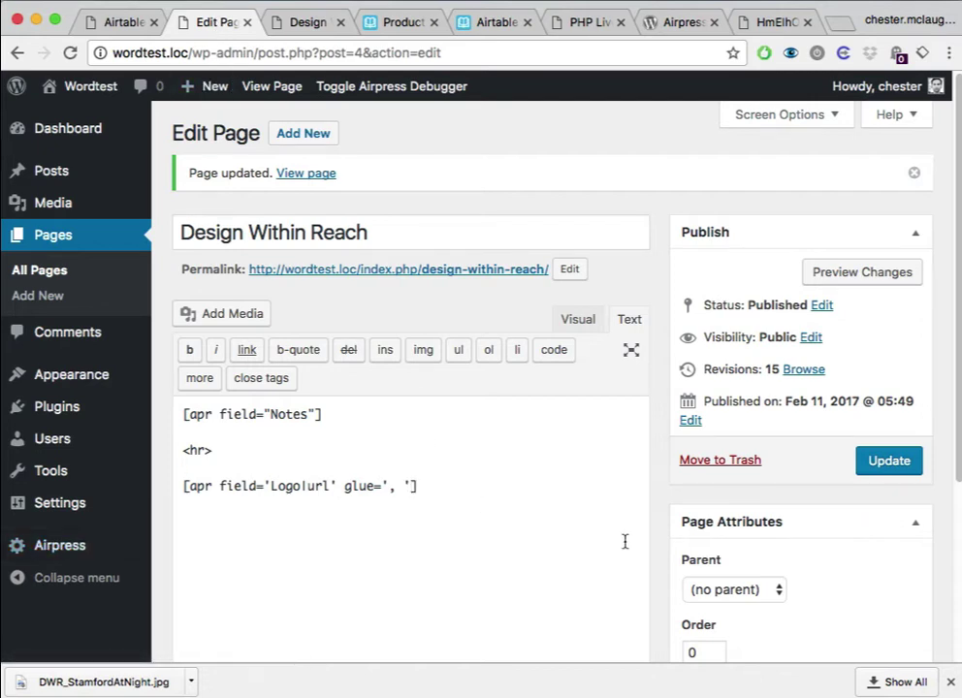
key("Down")
key("End")
key("Left")
key("shift+alt+Left")
key("shift+alt+Left")
key("shift+alt+Left")
key("shift+alt+Left")
key("shift+alt+Right")
key("shift+alt+Right")
key("BackSpace")
type("wrapper='")
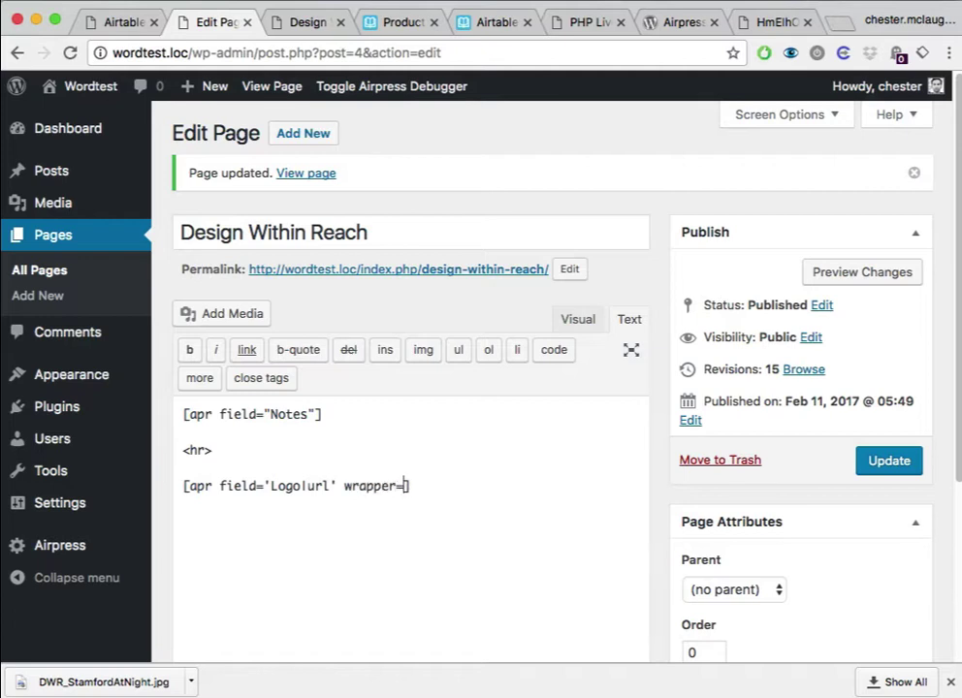
type("'")
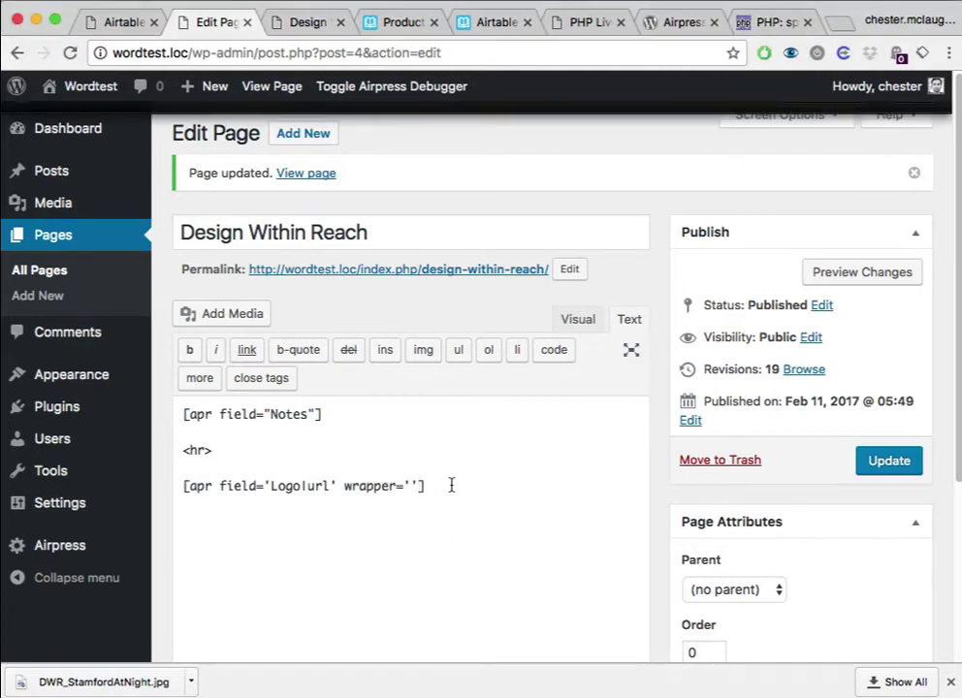
- Insert glue='<hr>' before the wrapper option in the Logo|url shortcode
left_click(345, 485)
type("glue")
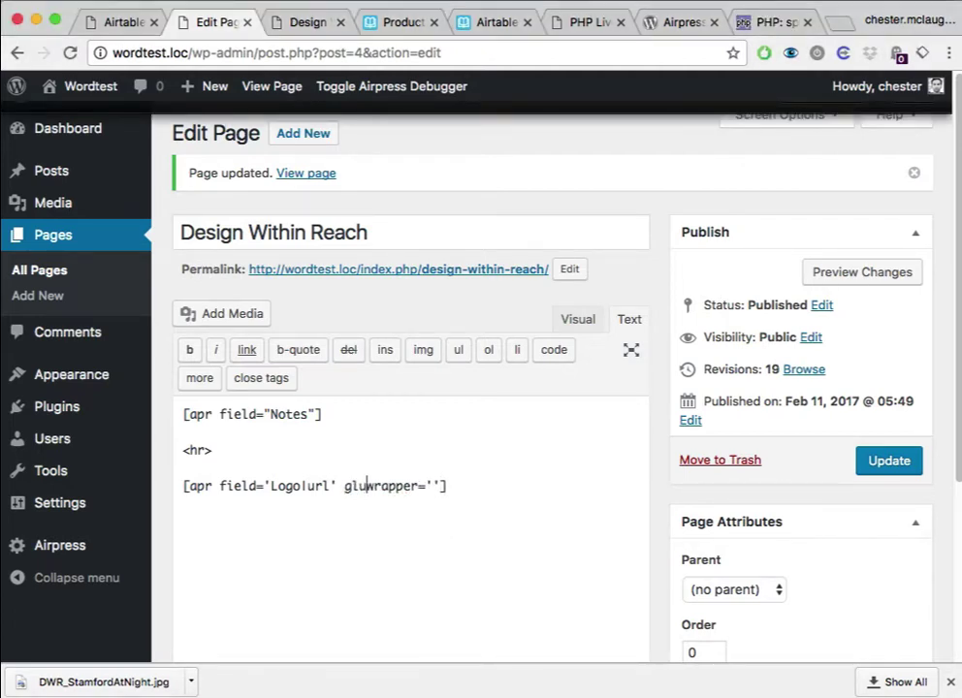
type("='' ")
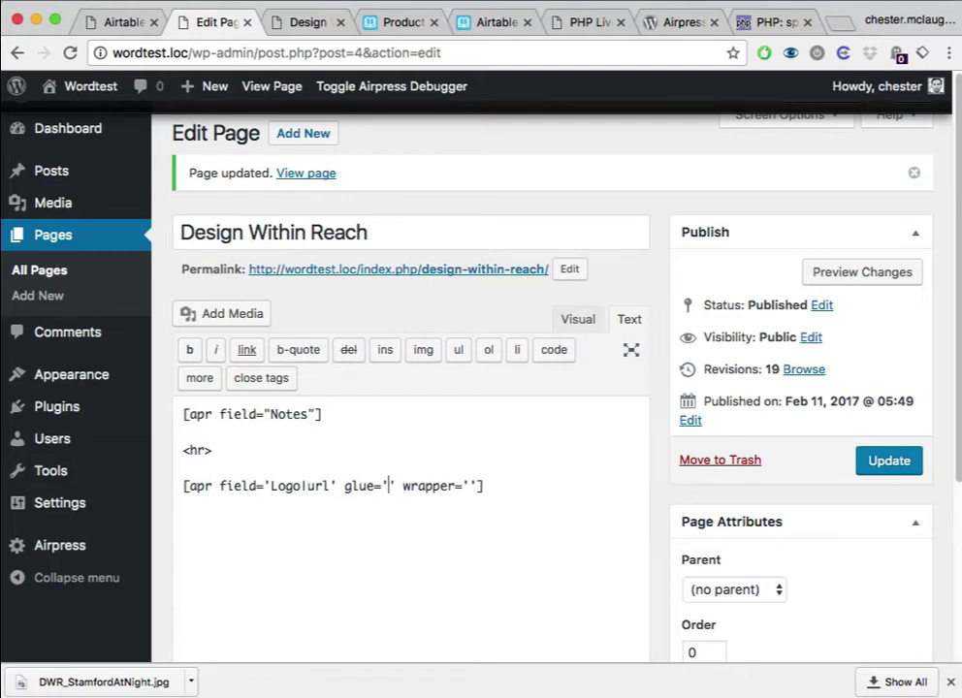
type("<hr>")
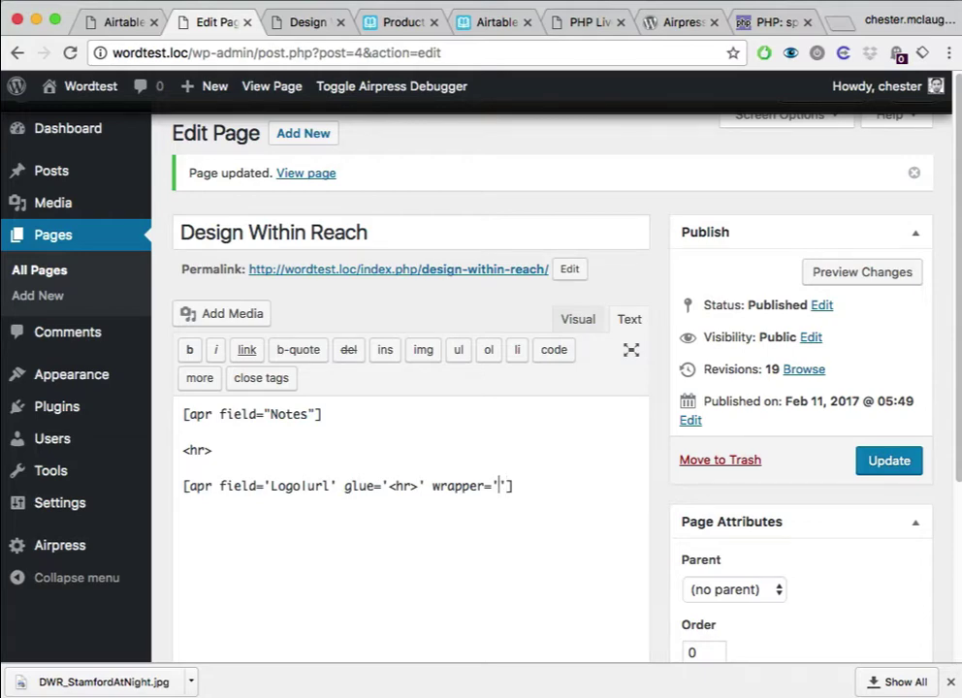
- Check the first logo URL on the published page, and fill the shortcode's wrapper option with <img src="%s" />
key("ctrl+Tab")
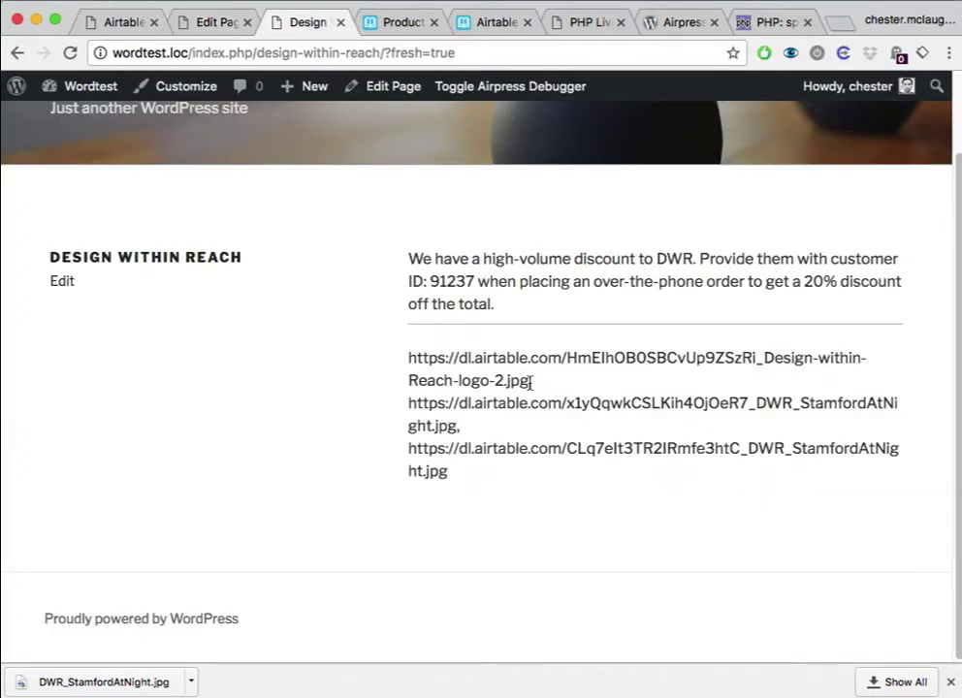
left_click_drag(533, 381, 408, 361)
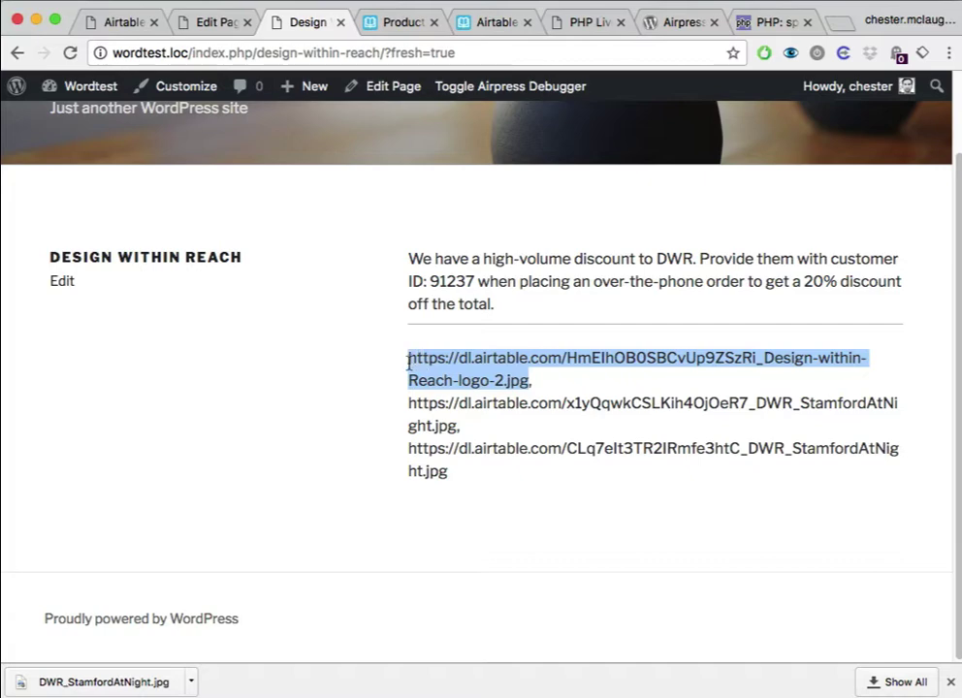
key("ctrl+shift+Tab")
type("<")
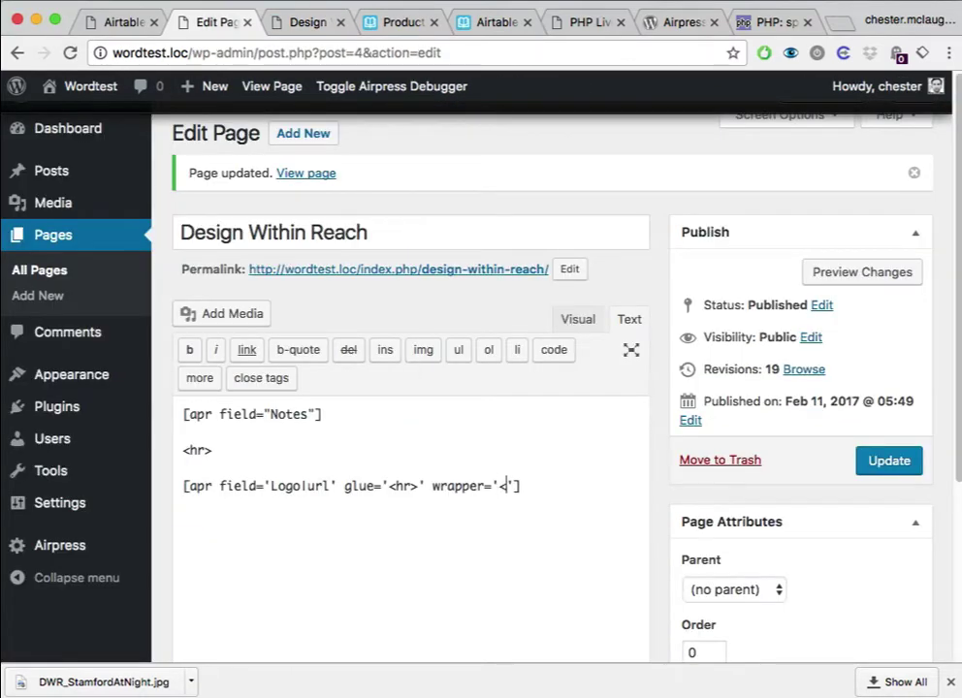
type("img src")
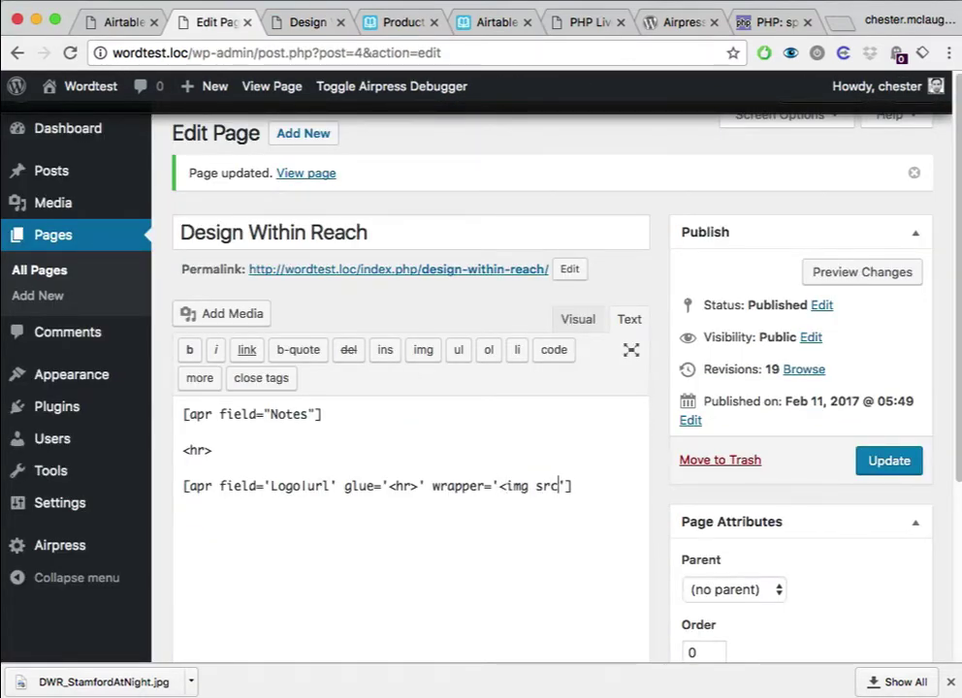
type("=\"\" />")
left_click(573, 485)
type("%s")
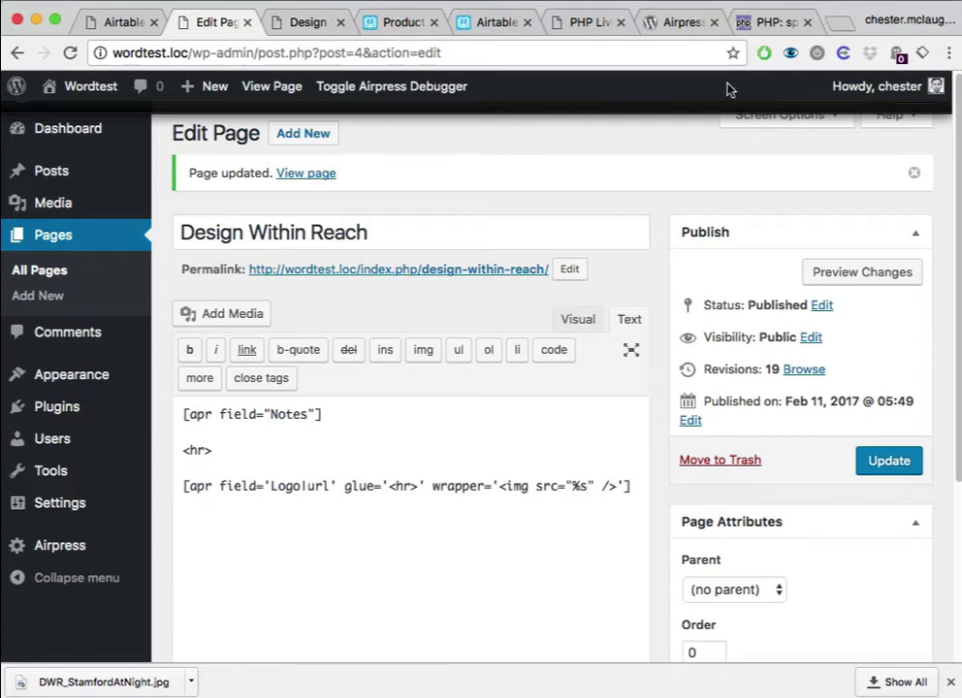
- Examine the argument swapping example in the PHP sprintf documentation, focusing on the format string and the $format argument
left_click(776, 22)
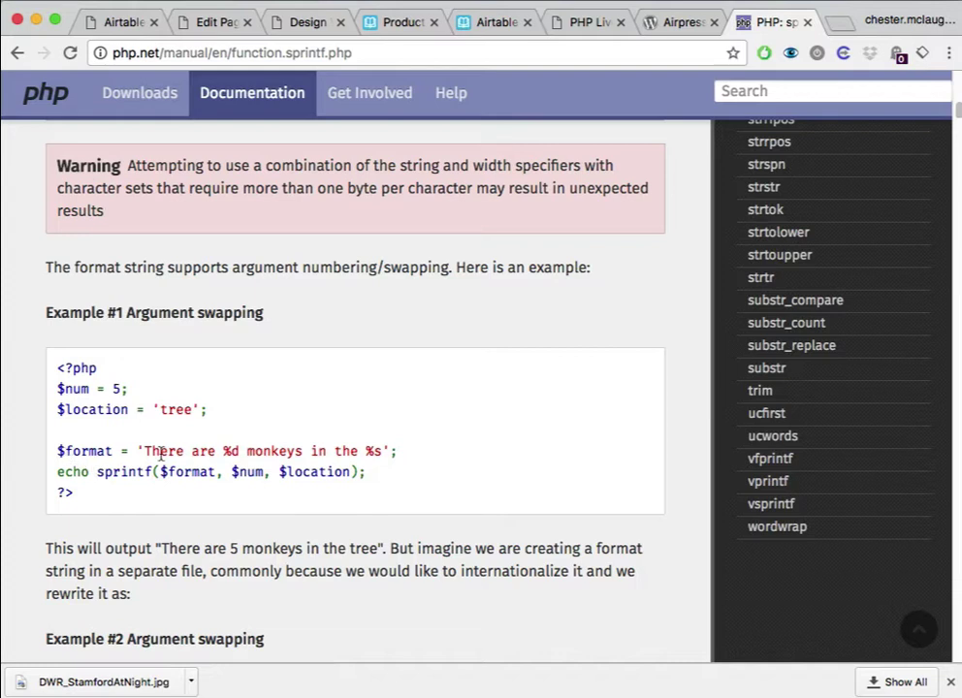
left_click_drag(142, 451, 382, 451)
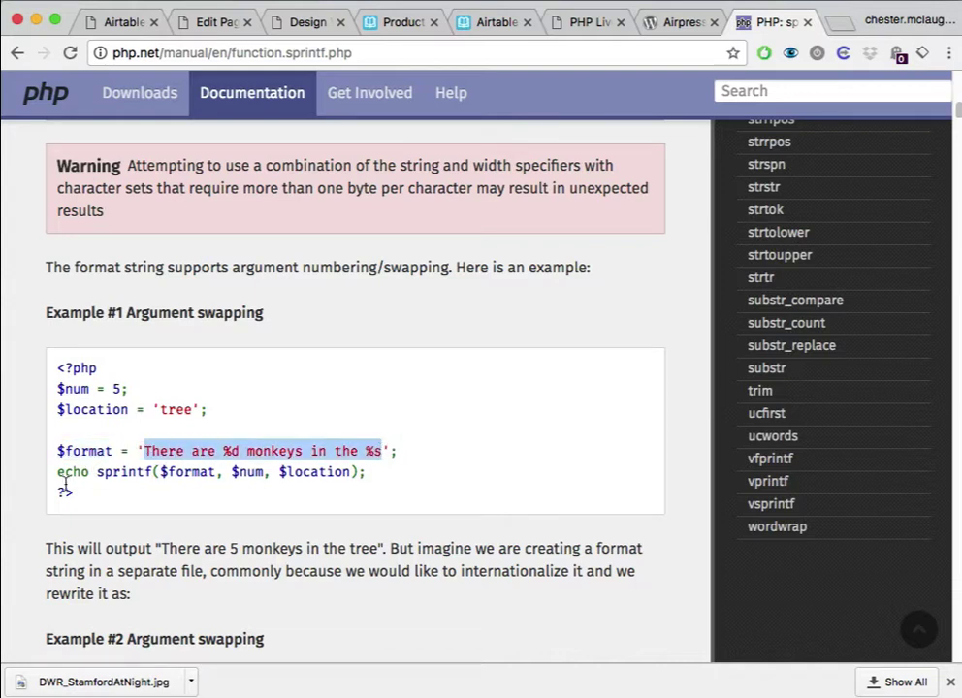
left_click_drag(161, 472, 215, 472)
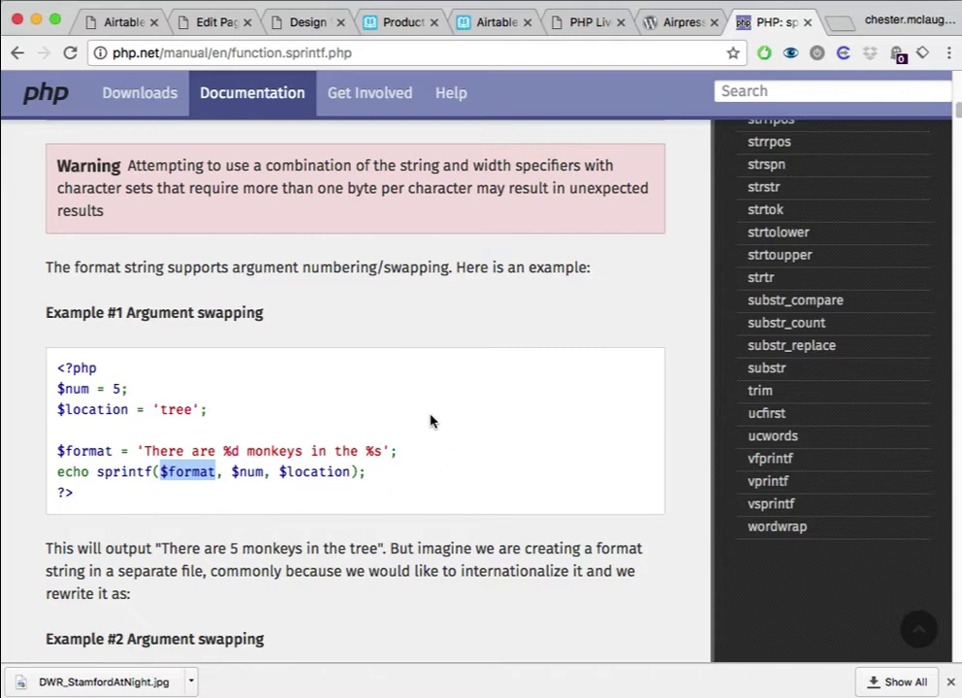
- Update the Design Within Reach page in WordPress, then reload its published version and review the logo images and the separators between them
left_click(206, 25)
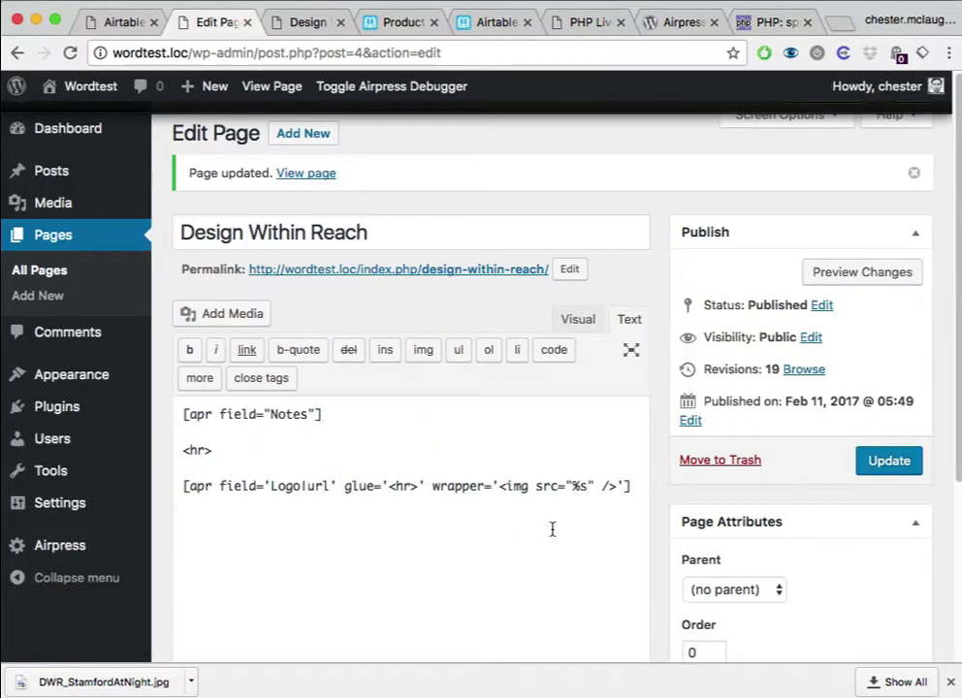
left_click(898, 465)
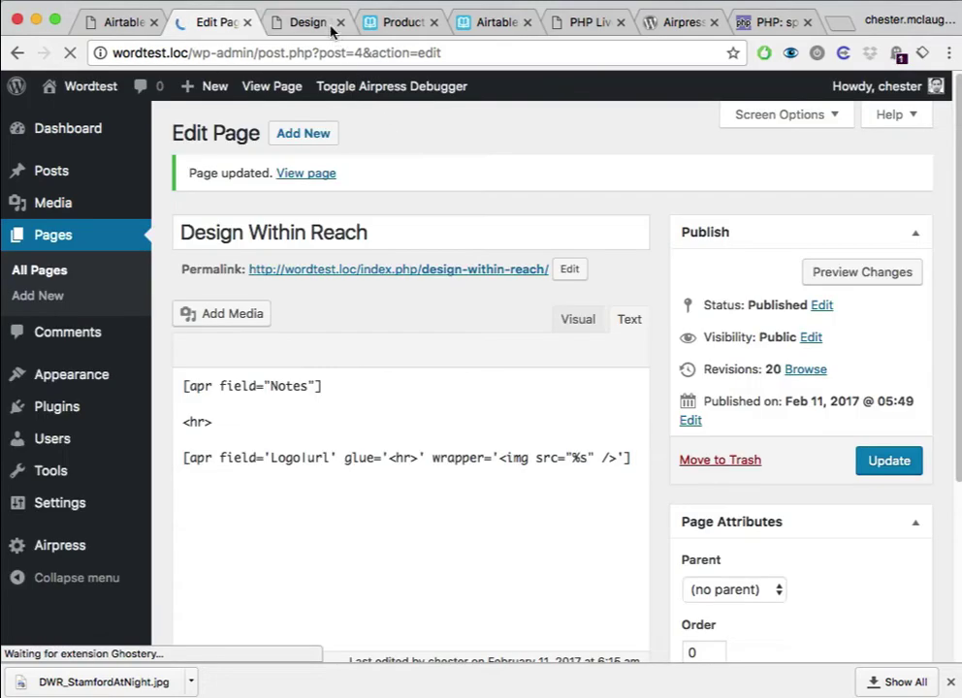
left_click(321, 24)
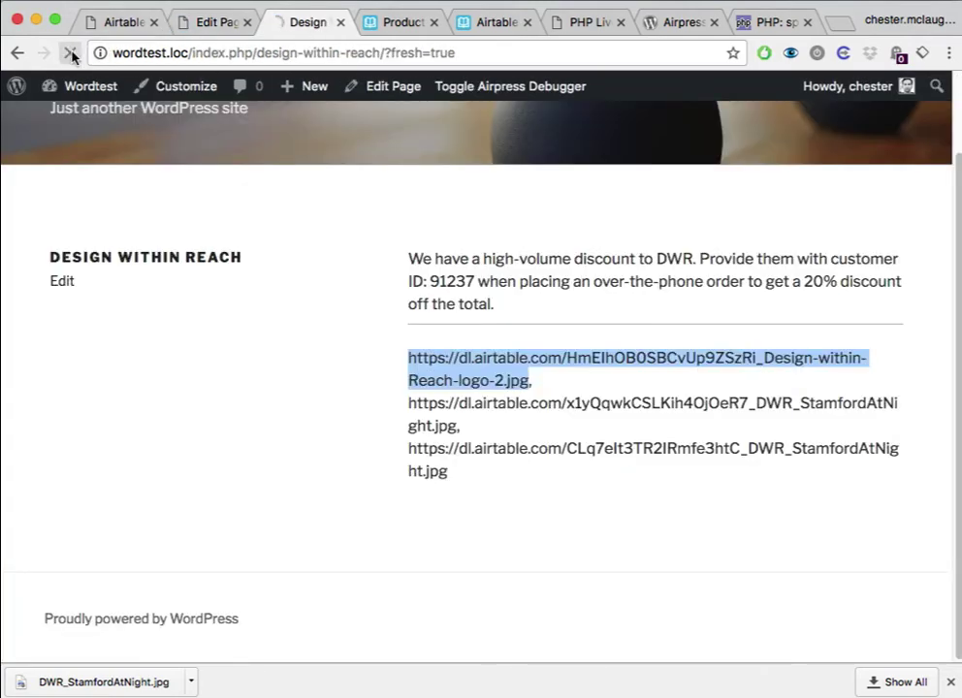
left_click(70, 52)
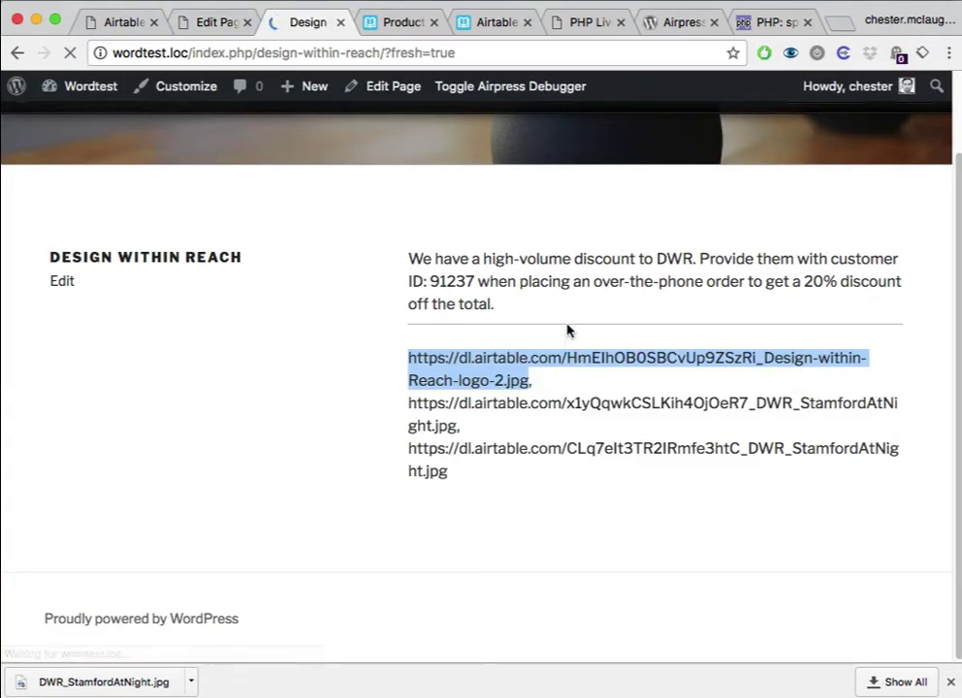
scroll(624, 401, "down", 3)
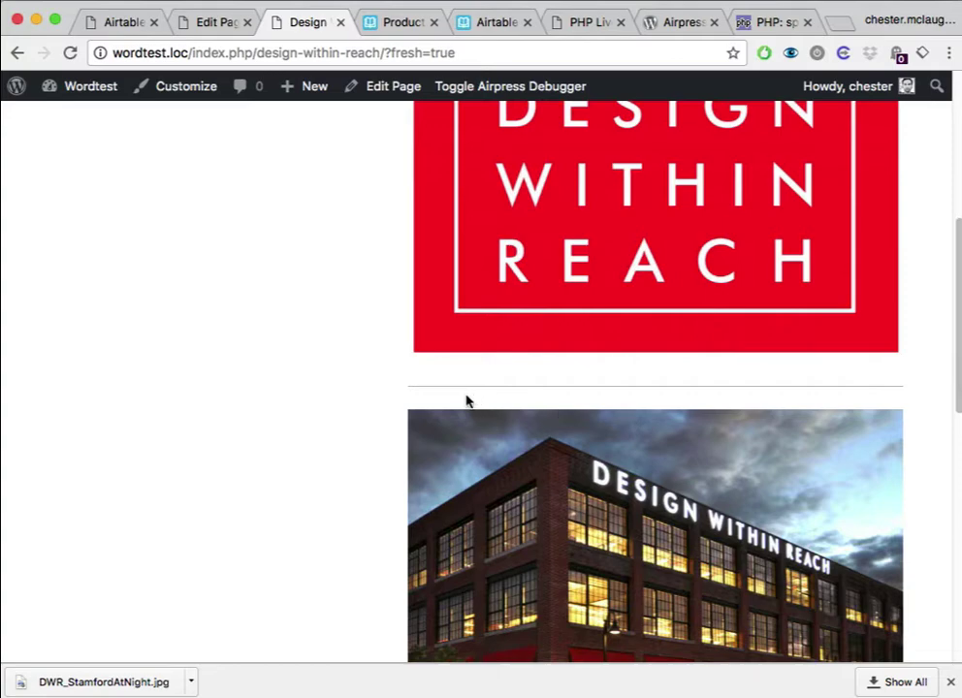
scroll(690, 399, "down", 5)
scroll(582, 368, "down", 3)
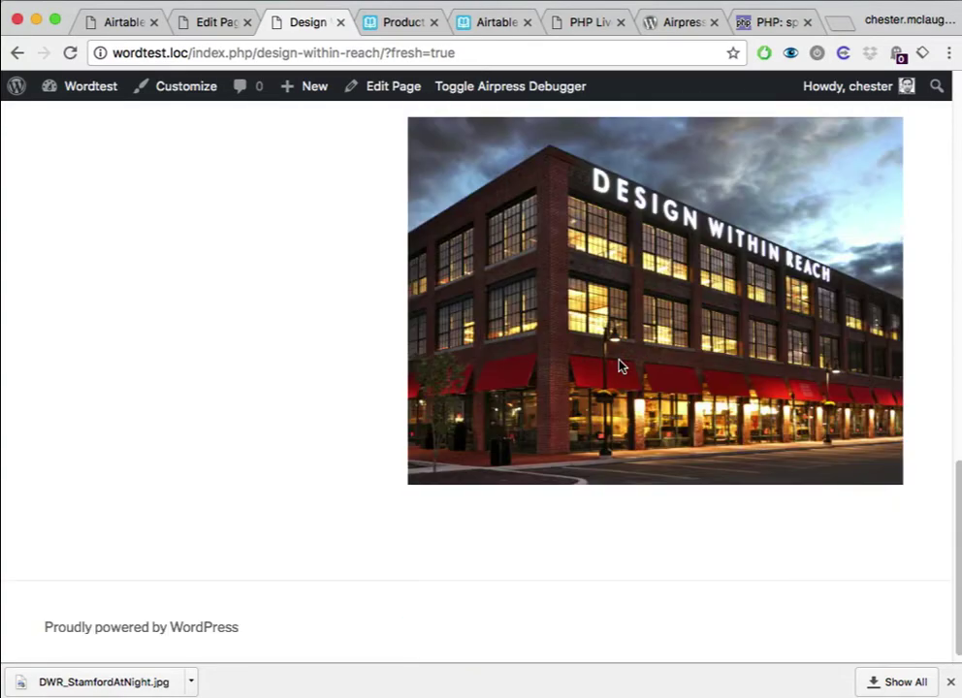
scroll(621, 364, "up", 15)
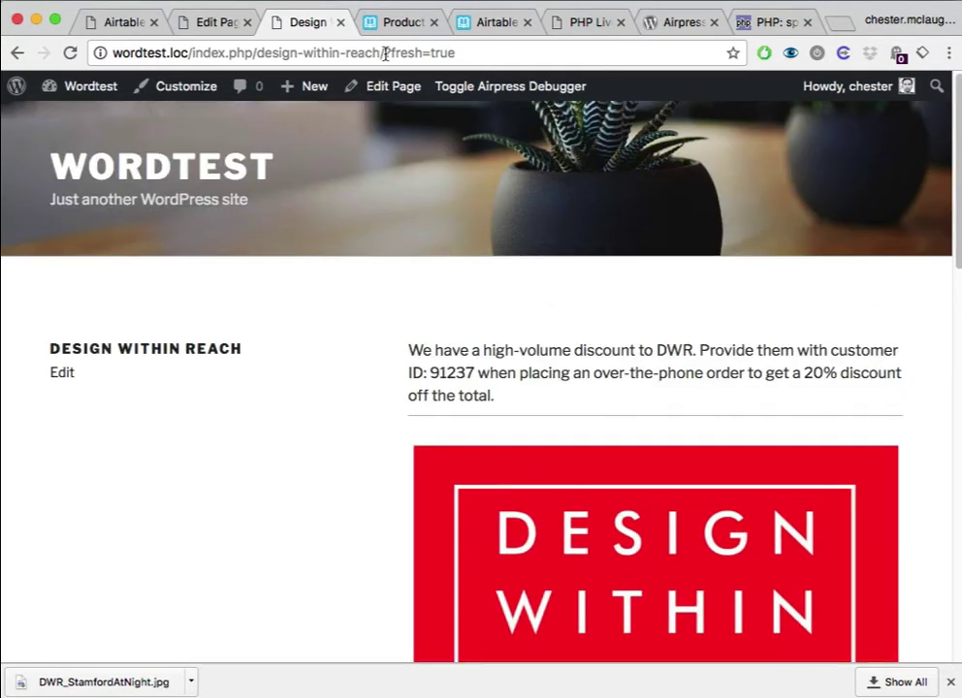
- Load the Design Within Reach page without the fresh=true query, look through its content, and reload it
left_click_drag(385, 54, 492, 64)
key("BackSpace")
key("Return")
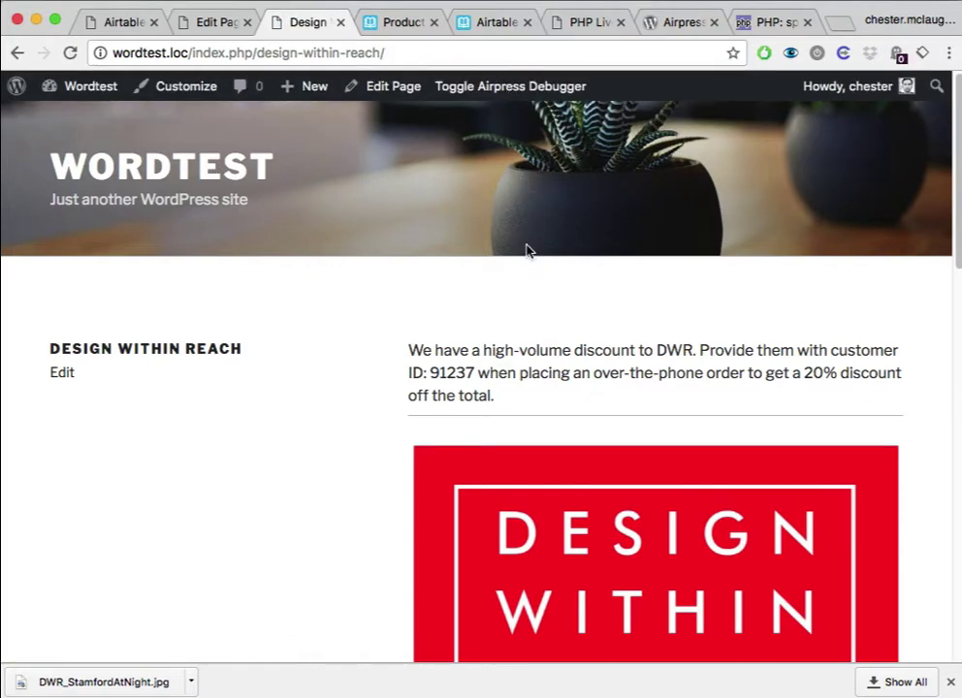
scroll(526, 262, "down", 8)
scroll(528, 260, "up", 10)
left_click(70, 53)
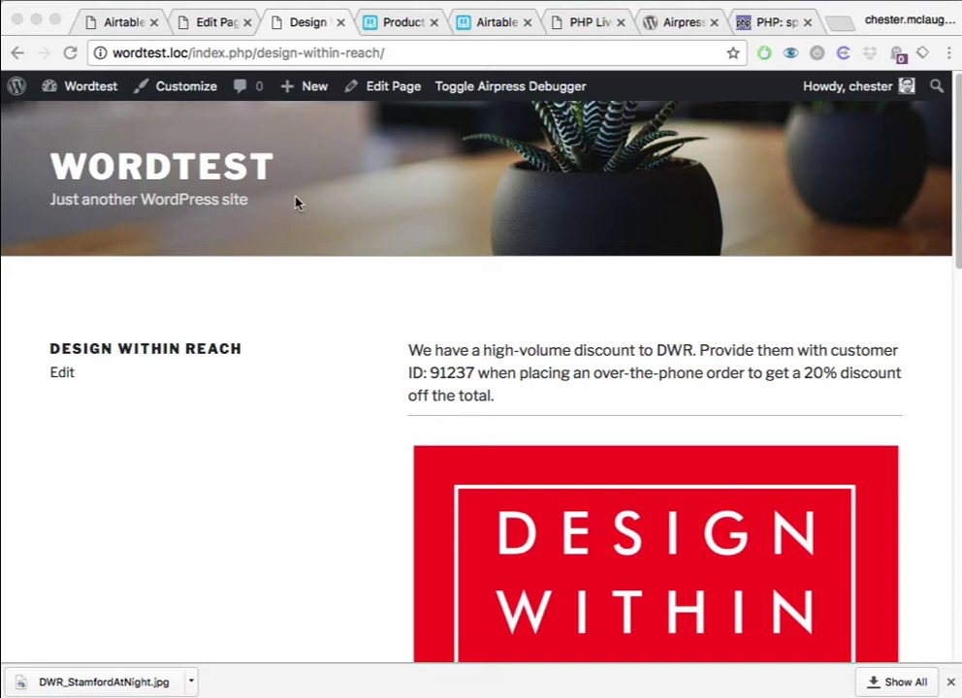
left_click(242, 282)
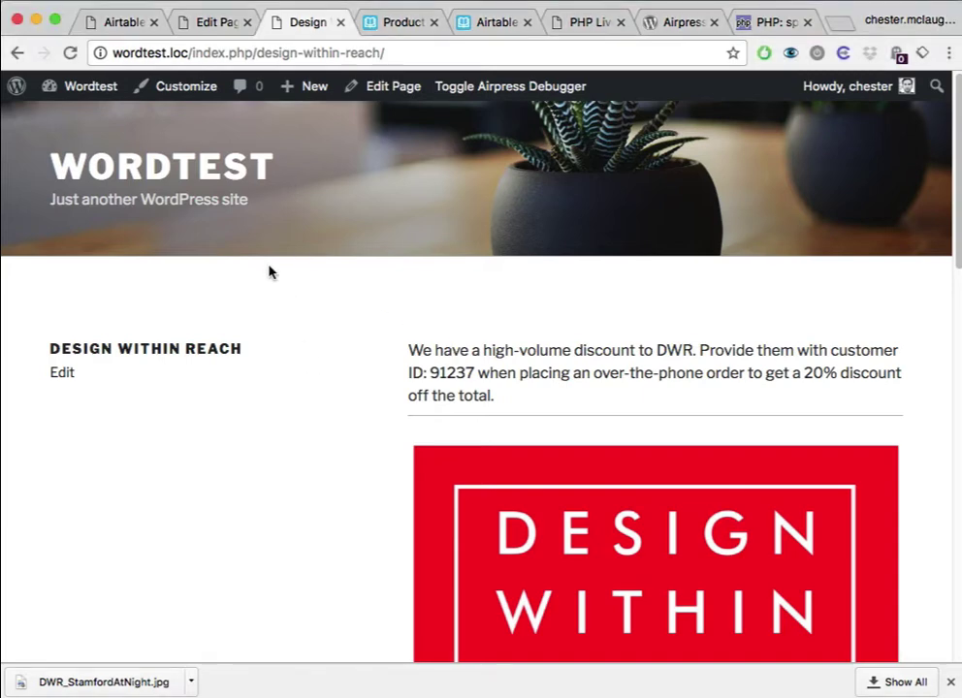
- In the Airpress Airtable connection settings, set Refresh to 15 and Expire to 60, and save the changes
left_click(122, 23)
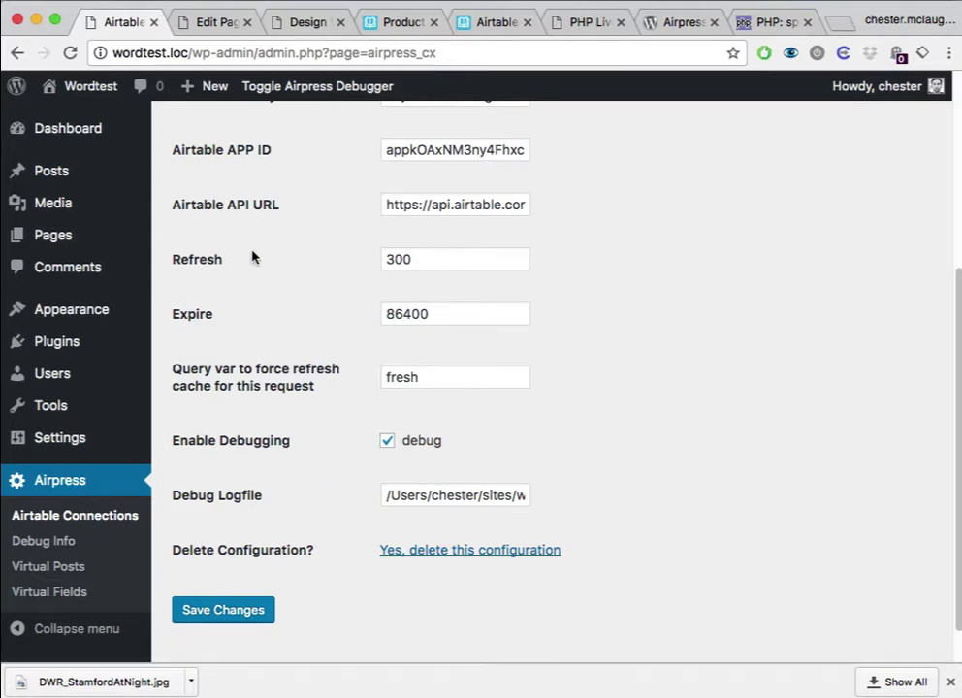
left_click_drag(415, 259, 389, 259)
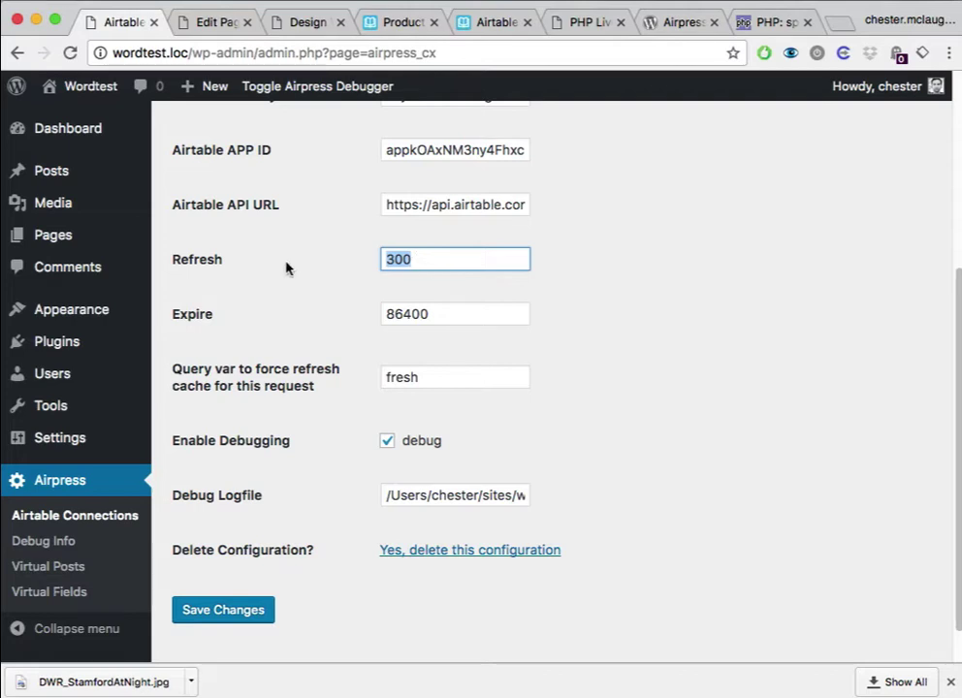
left_click(417, 257)
left_click_drag(421, 260, 352, 258)
left_click(424, 313)
double_click(423, 313)
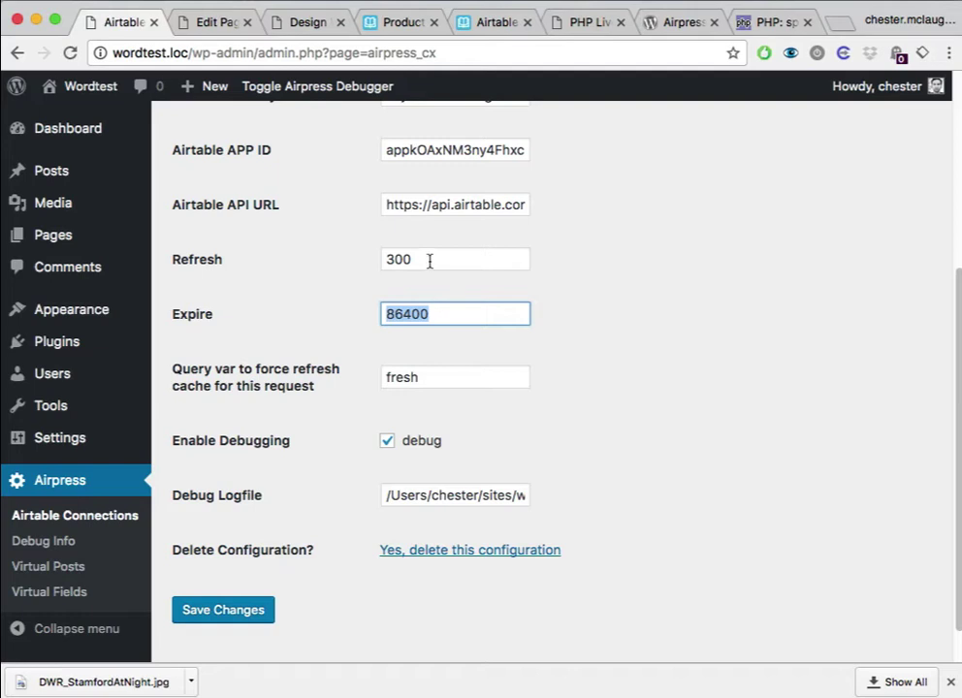
left_click(469, 260)
key("super+a")
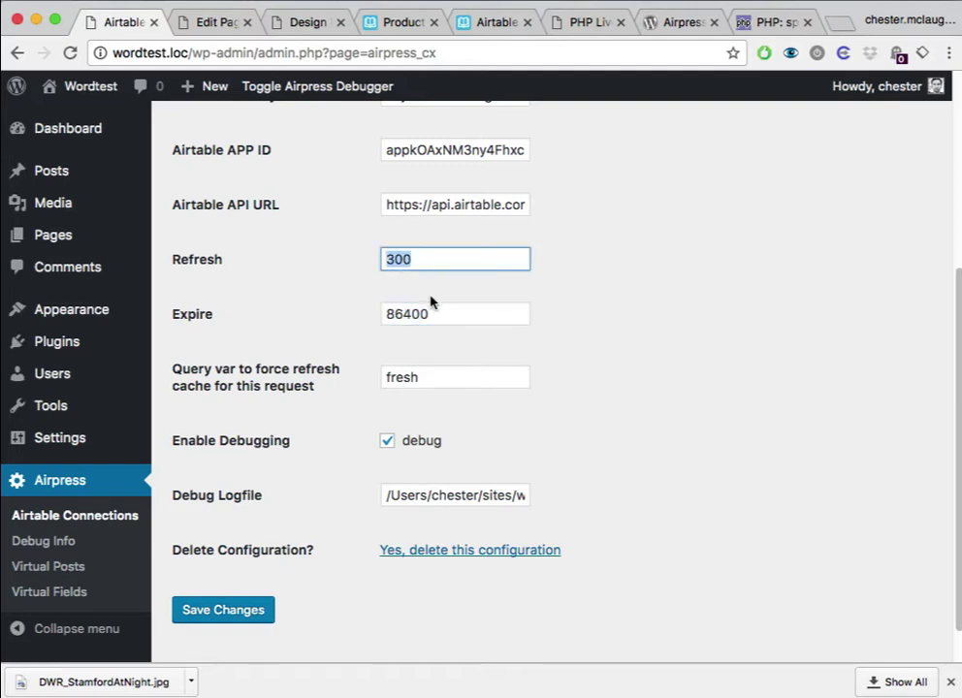
type("15")
left_click_drag(450, 309, 384, 307)
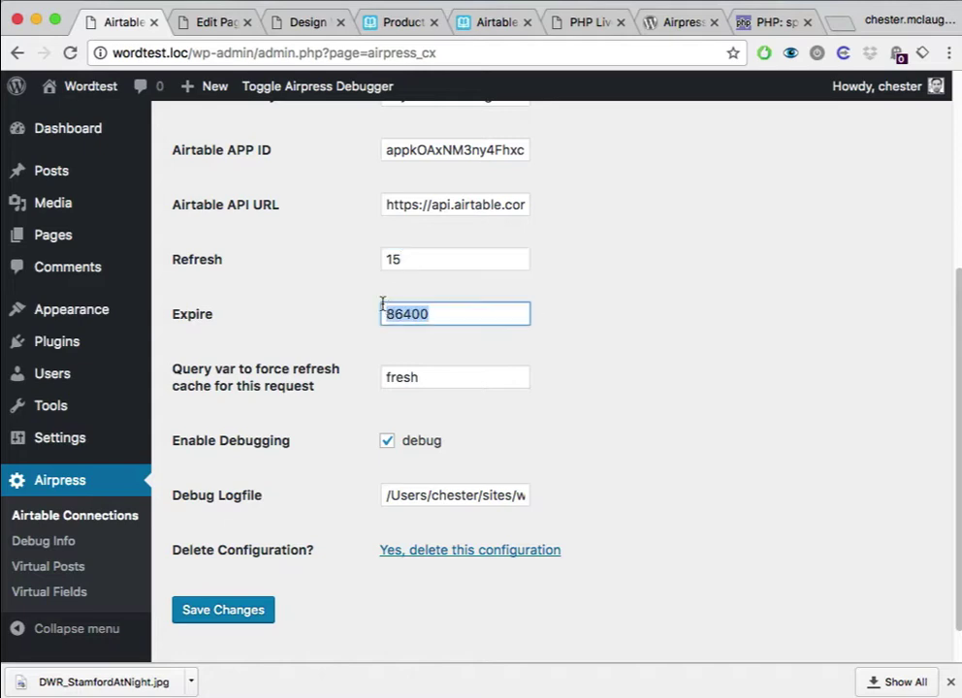
type("60")
left_click(225, 610)
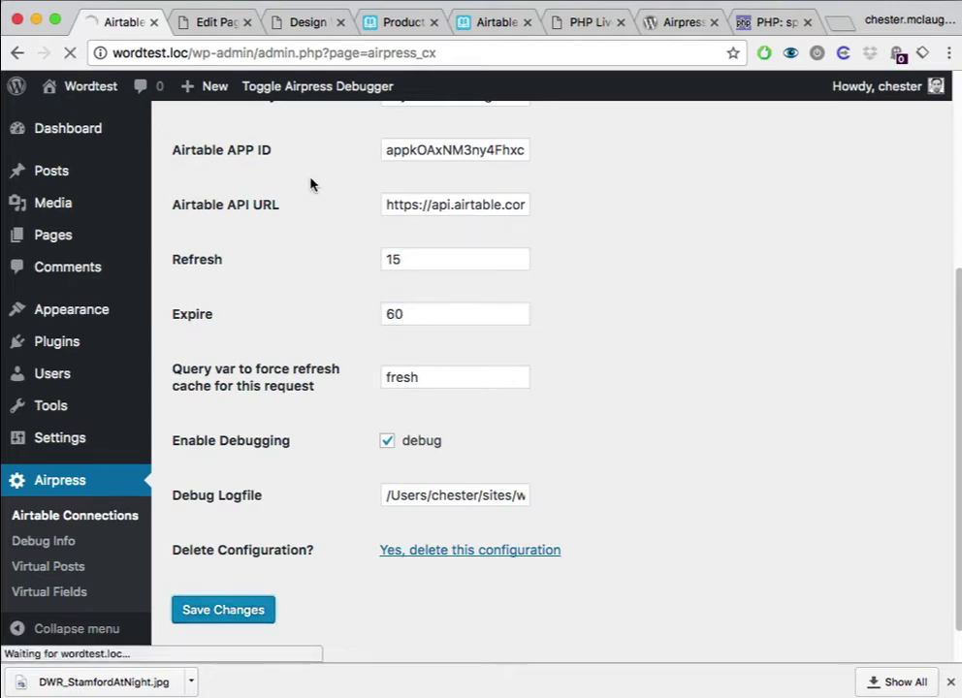
- Reload the Design Within Reach page twice, checking the airpress.log output in Terminal after each load
left_click(390, 31)
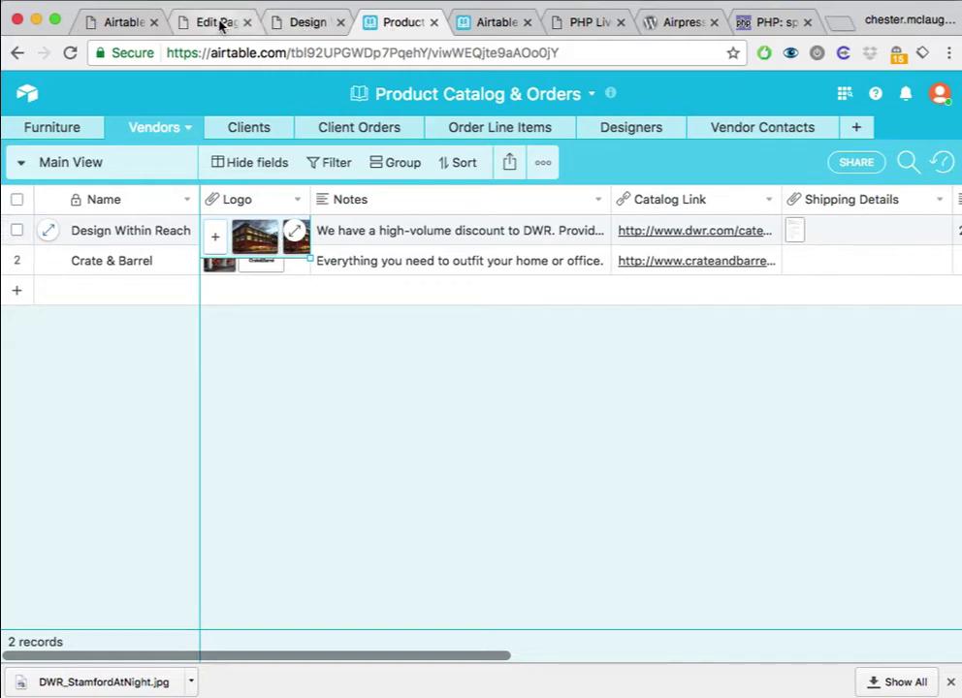
left_click(294, 22)
left_click(386, 55)
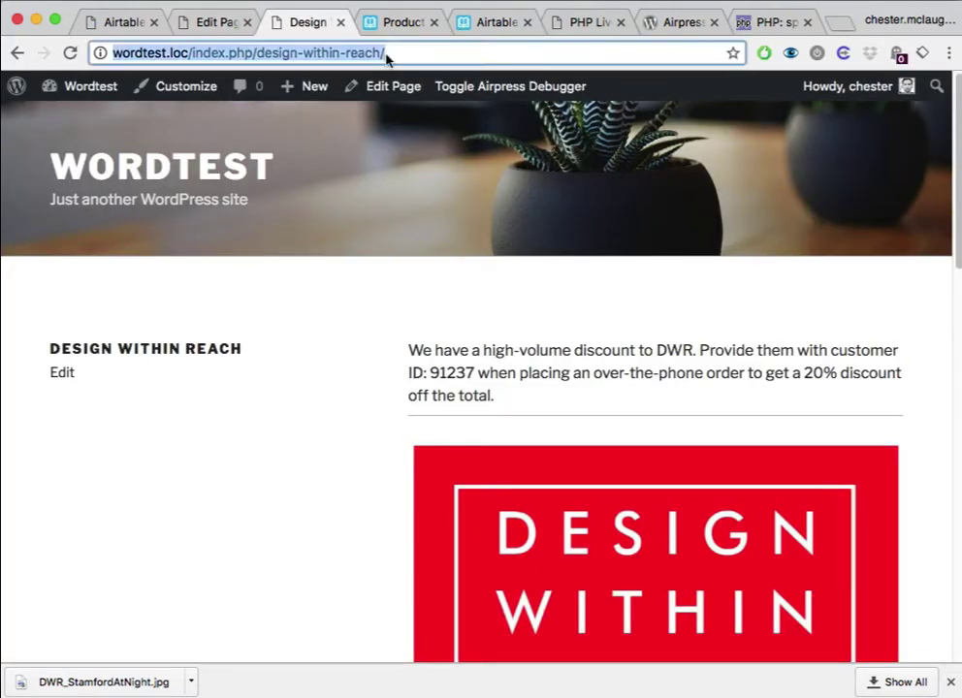
key("Return")
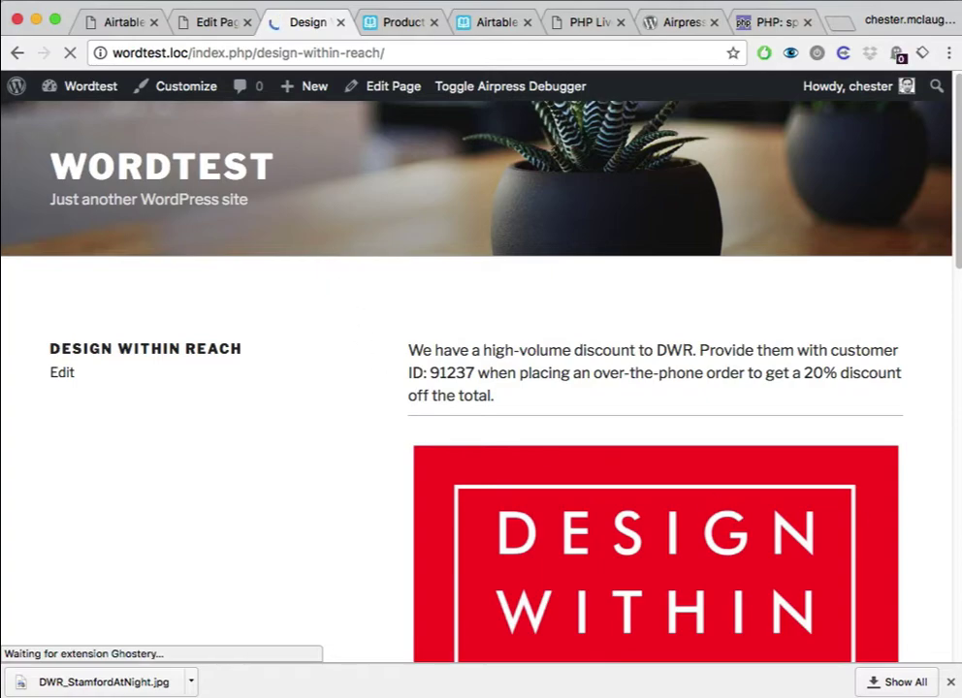
key("super+Tab")
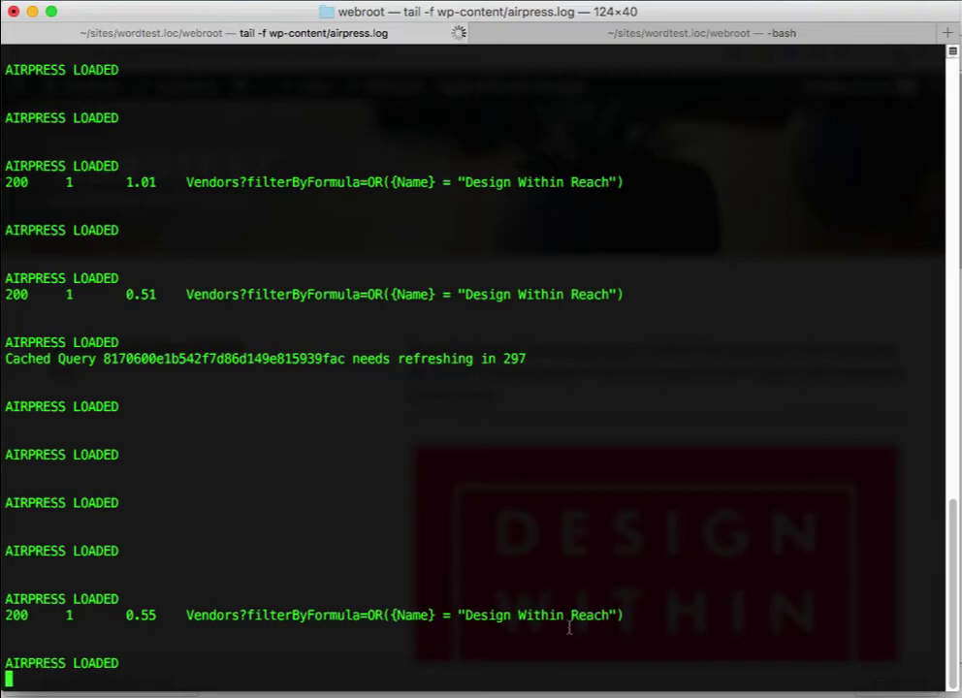
key("super+Tab")
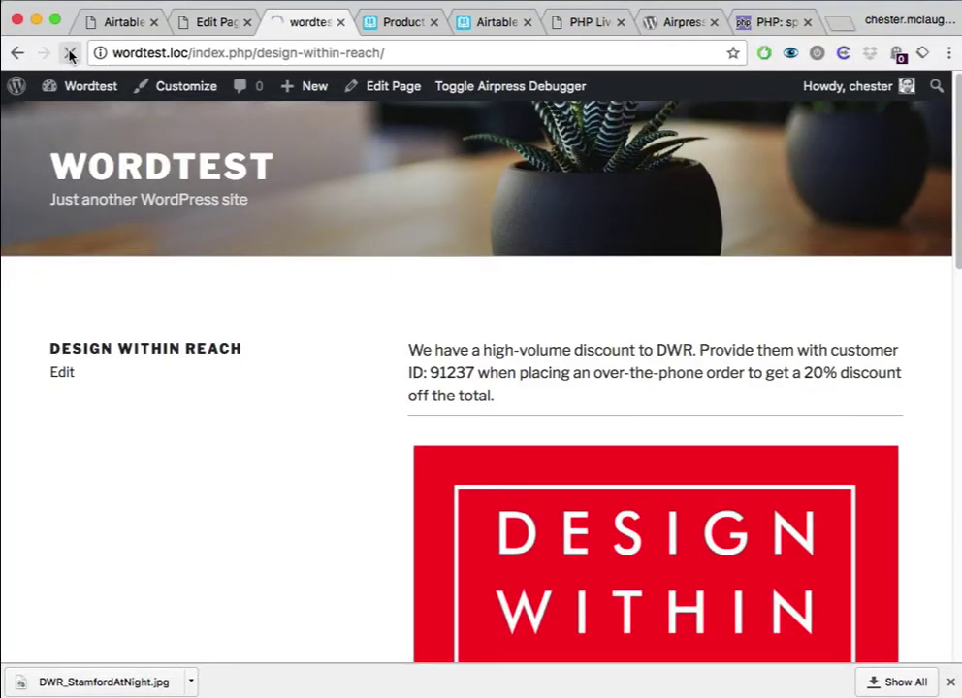
key("super+Tab")
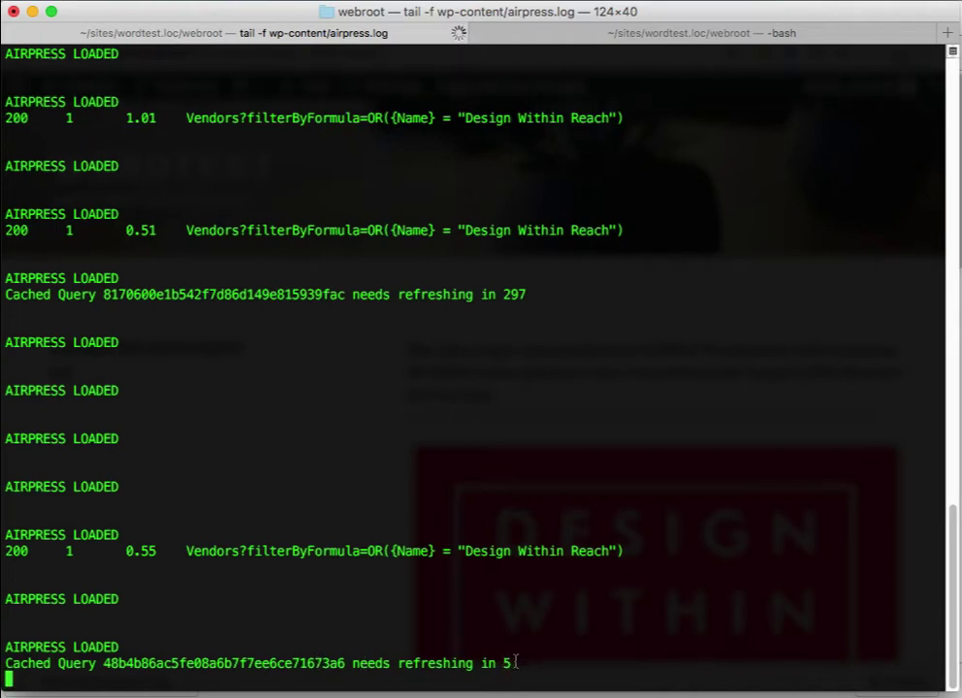
- Return to the browser, reload the vendor page and check the Terminal log, and repeat with two more quick reloads
key("super+Tab")
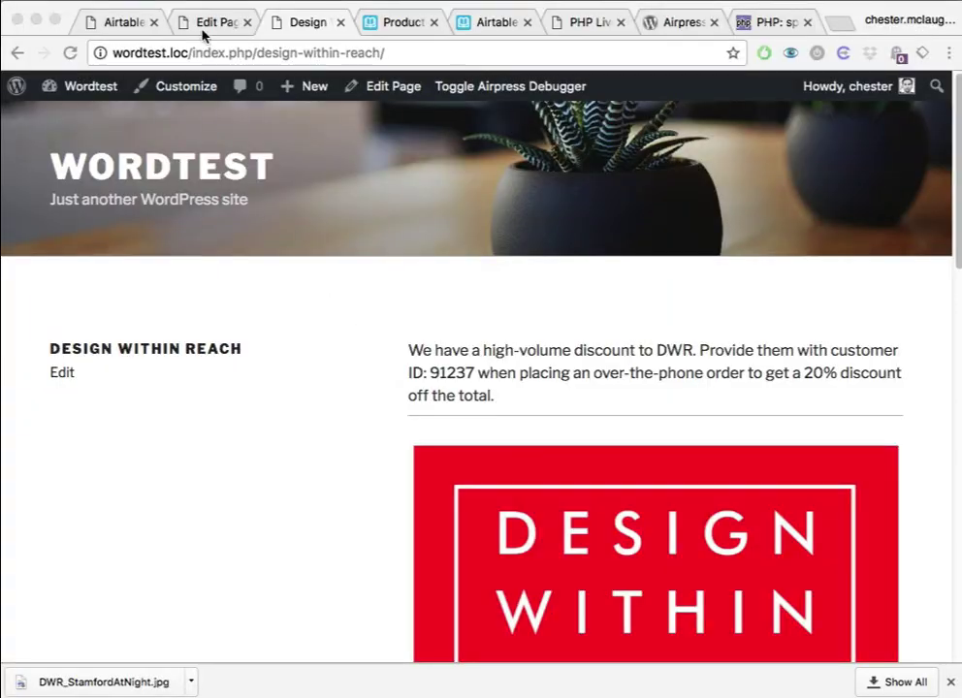
left_click(69, 54)
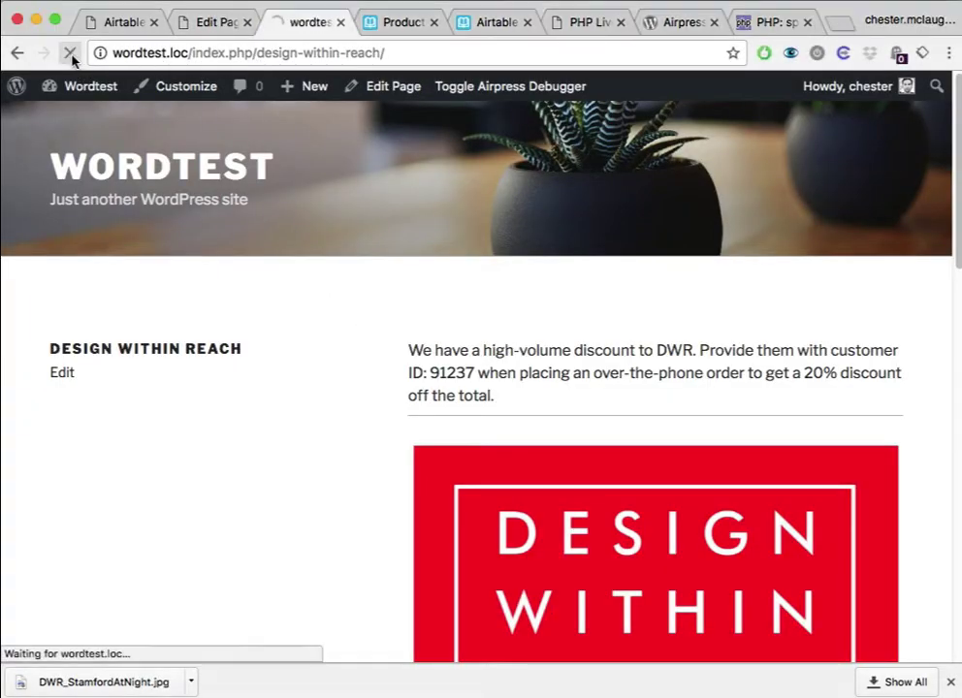
key("super+Tab")
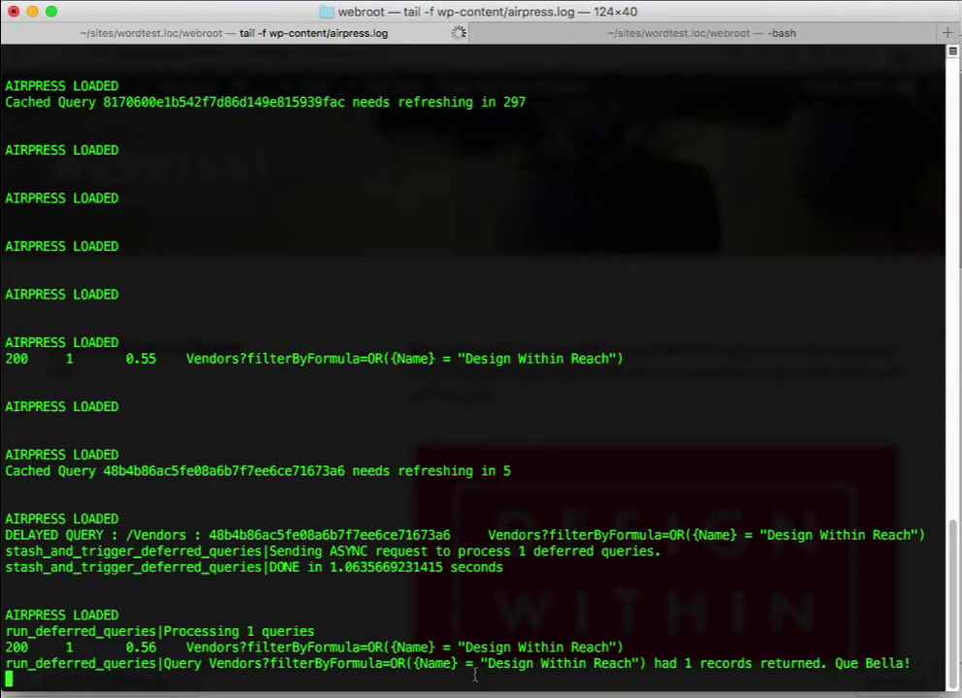
key("super+Tab")
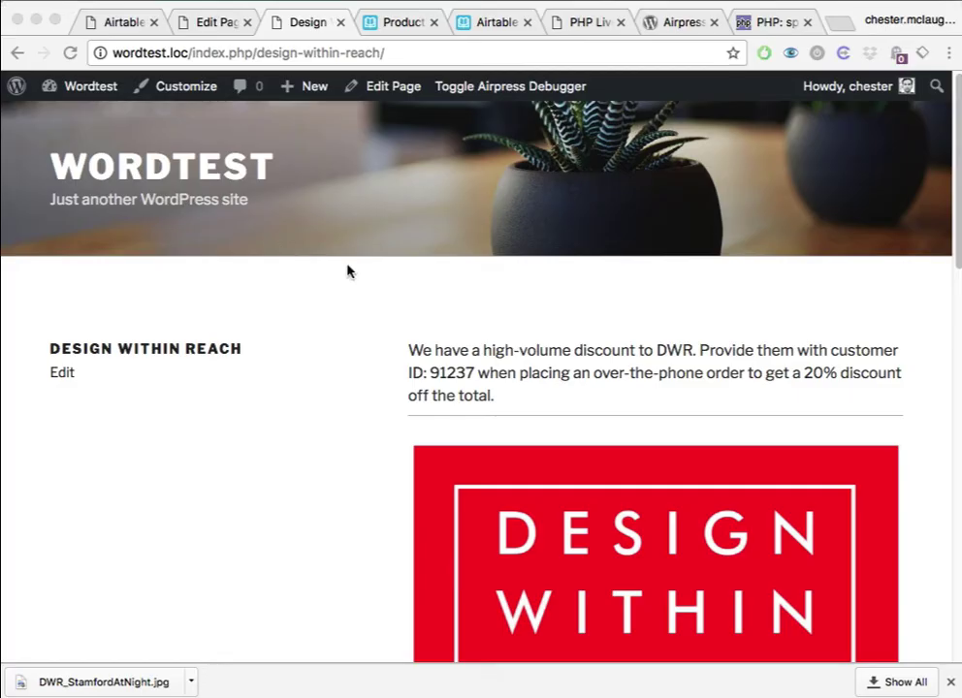
left_click(66, 53)
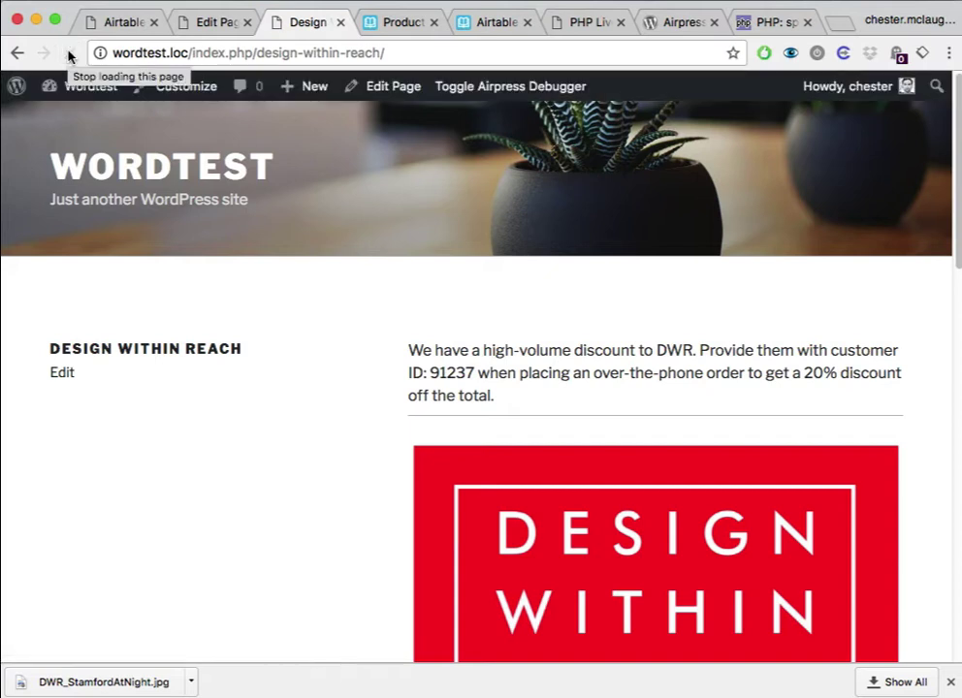
left_click(70, 54)
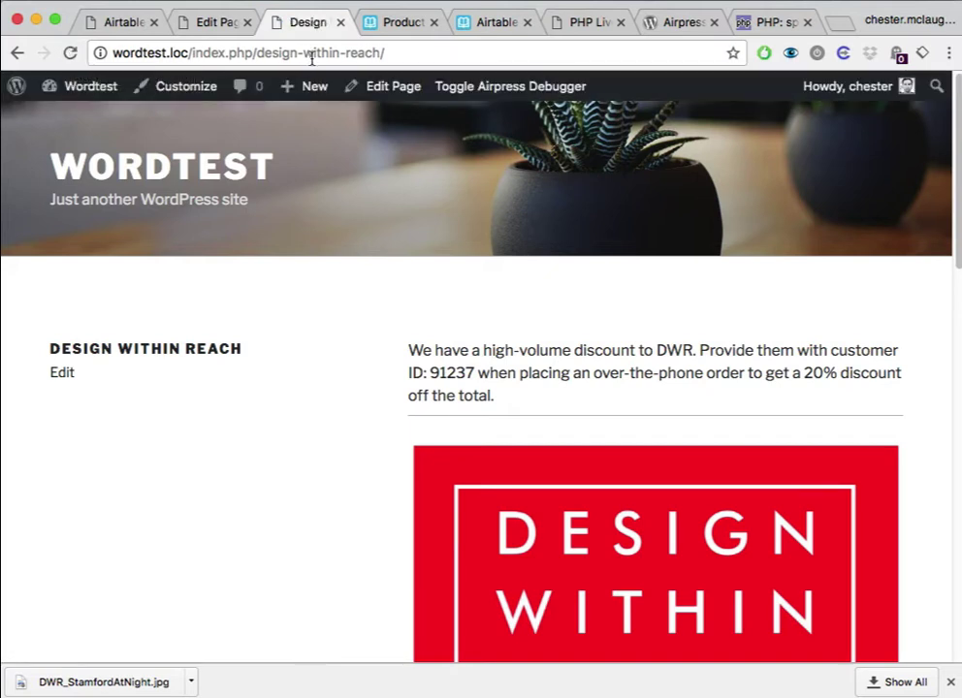
key("super+Tab")
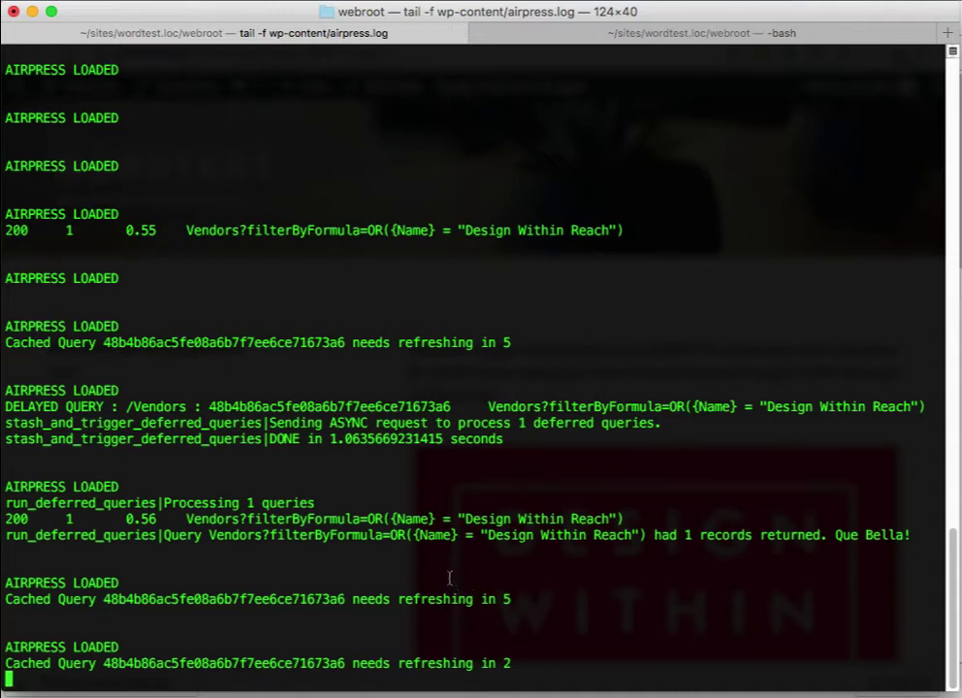
- Reload the vendor page once more, inspect the log for deferred queries, and look over the images on the page
key("super+Tab")
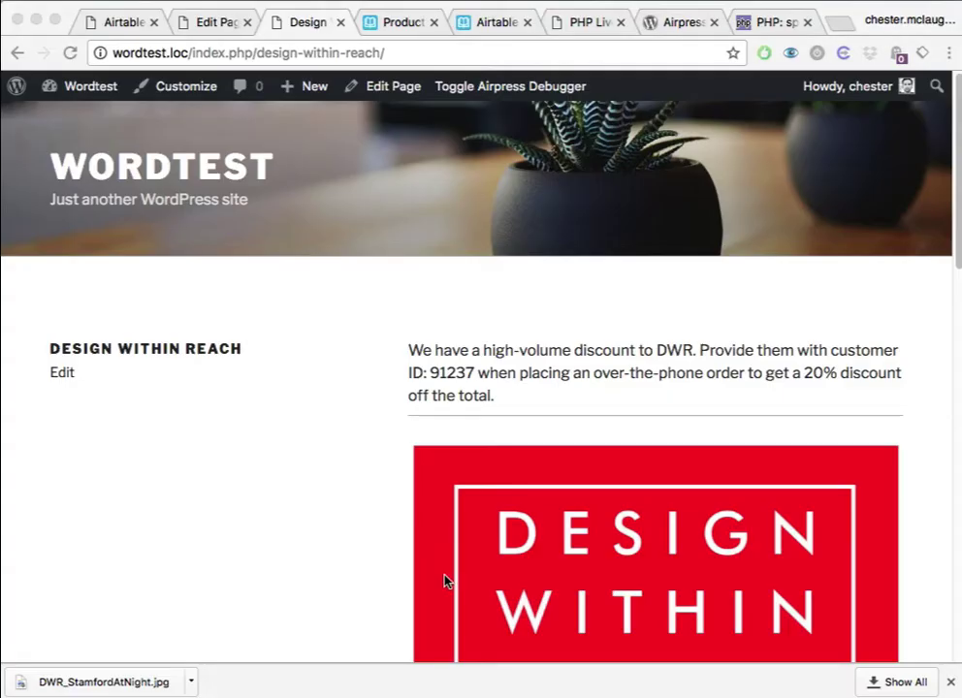
left_click(298, 32)
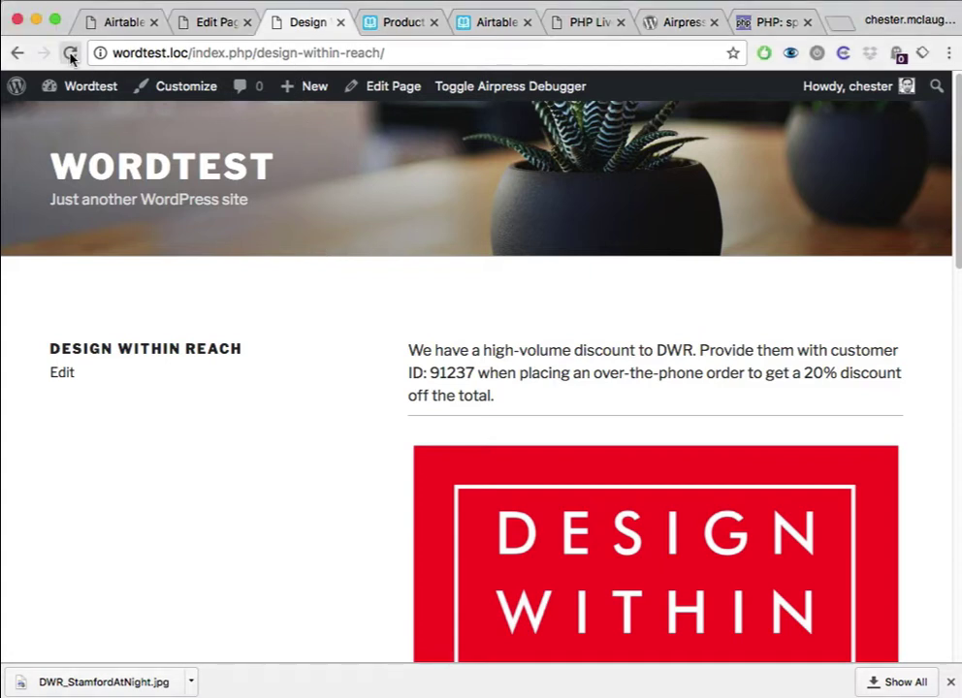
left_click(69, 56)
key("super+Tab")
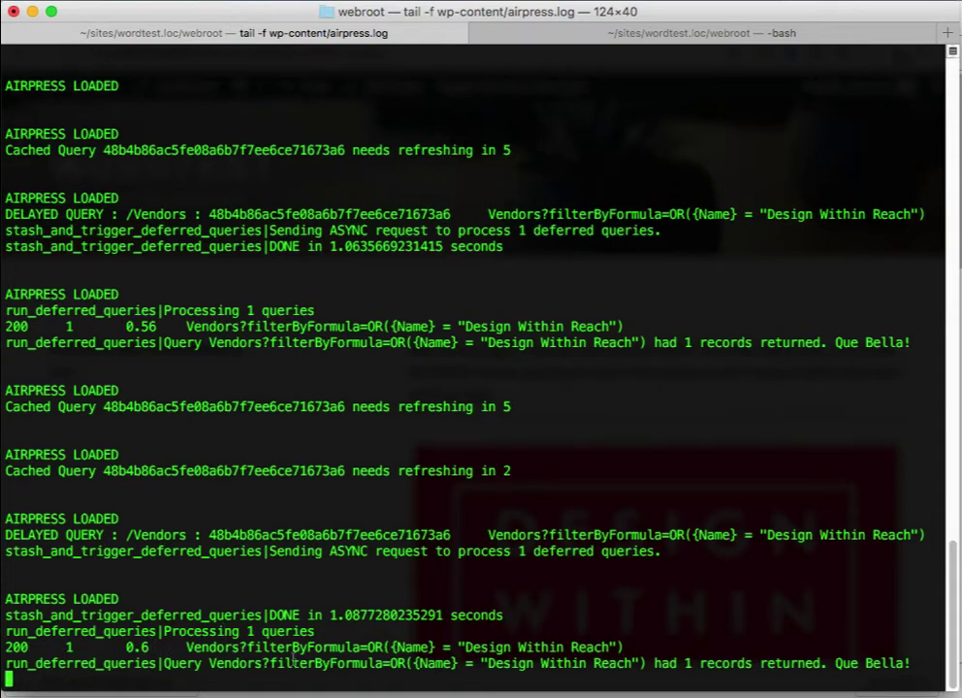
key("super+Tab")
scroll(414, 469, "down", 8)
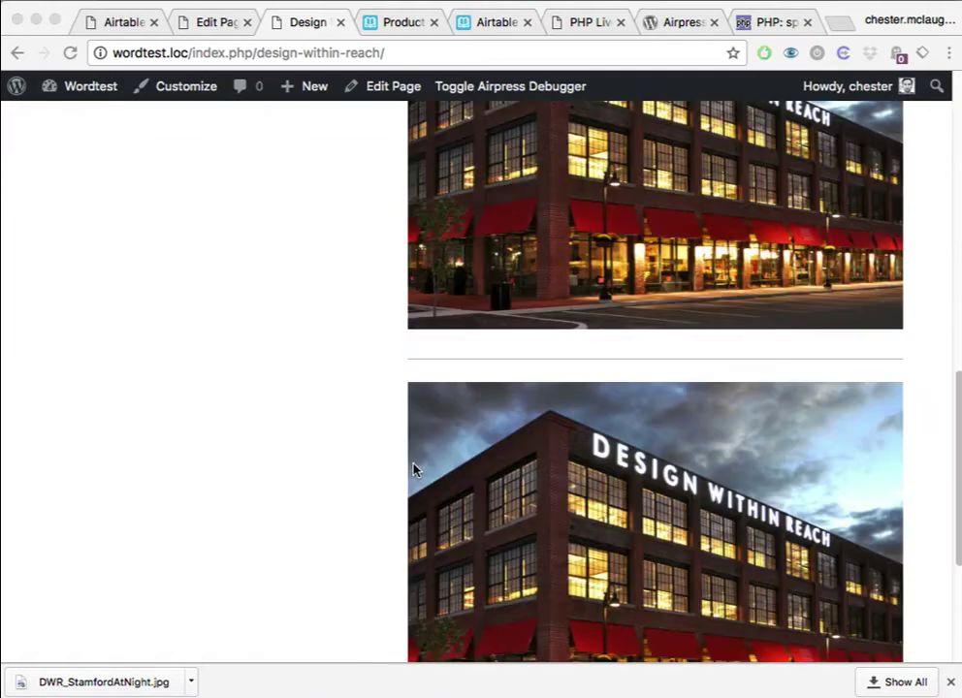
scroll(414, 469, "up", 10)
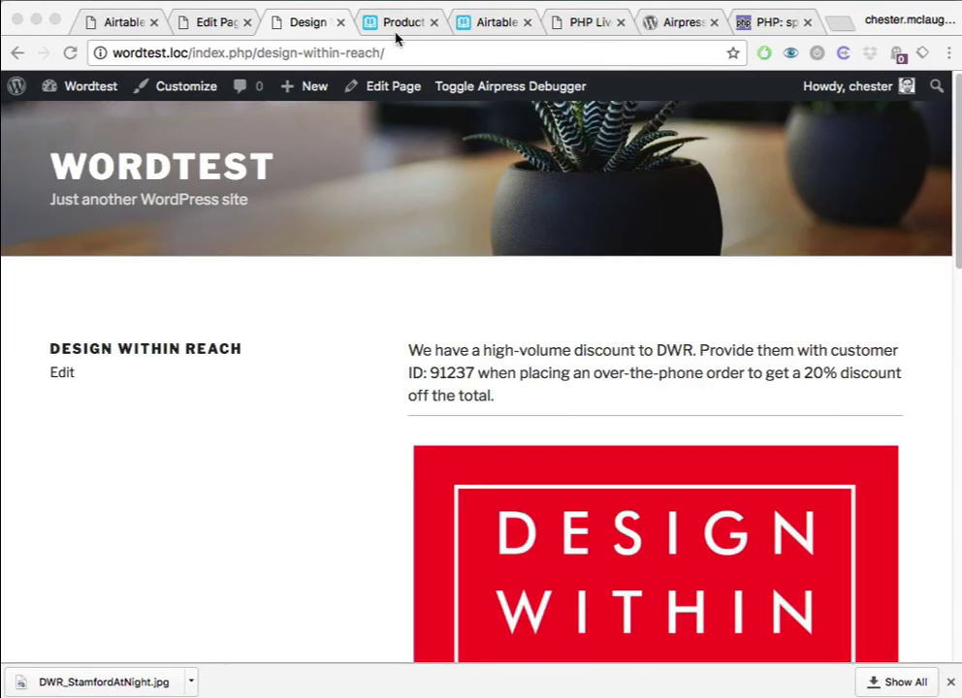
- In the Airtable Vendors table, remove one duplicate building photo from the Design Within Reach record's Logo attachments
left_click(303, 26)
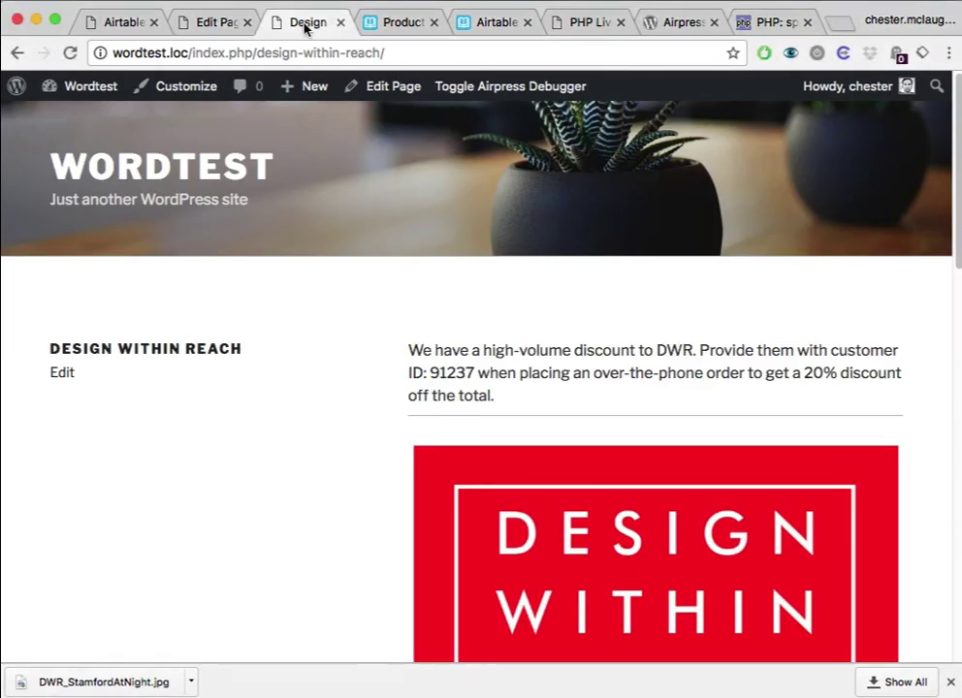
left_click(413, 25)
left_click(260, 243)
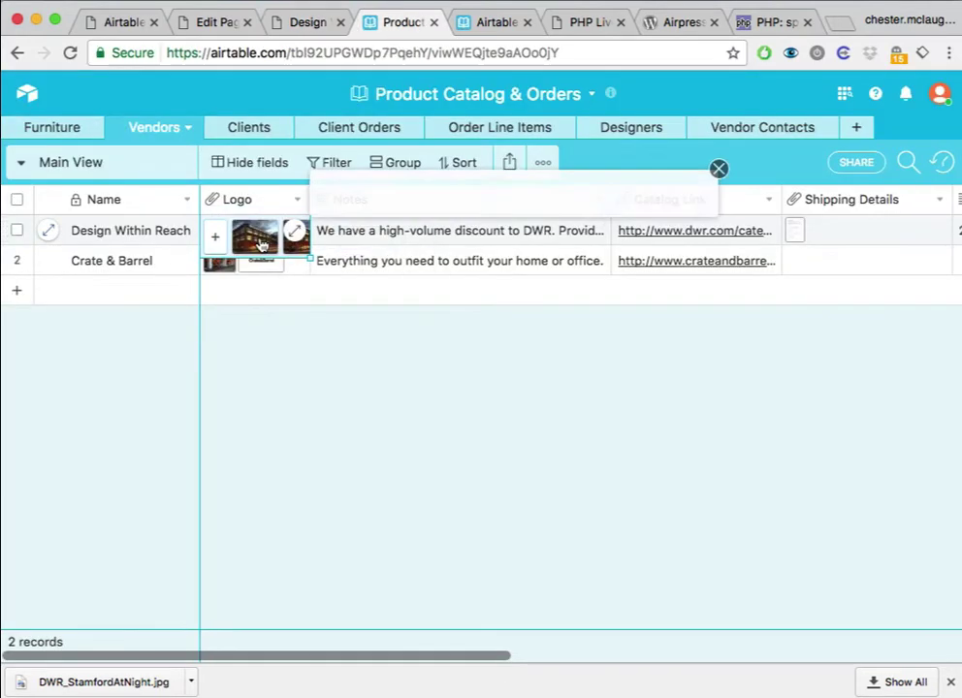
left_click(582, 335)
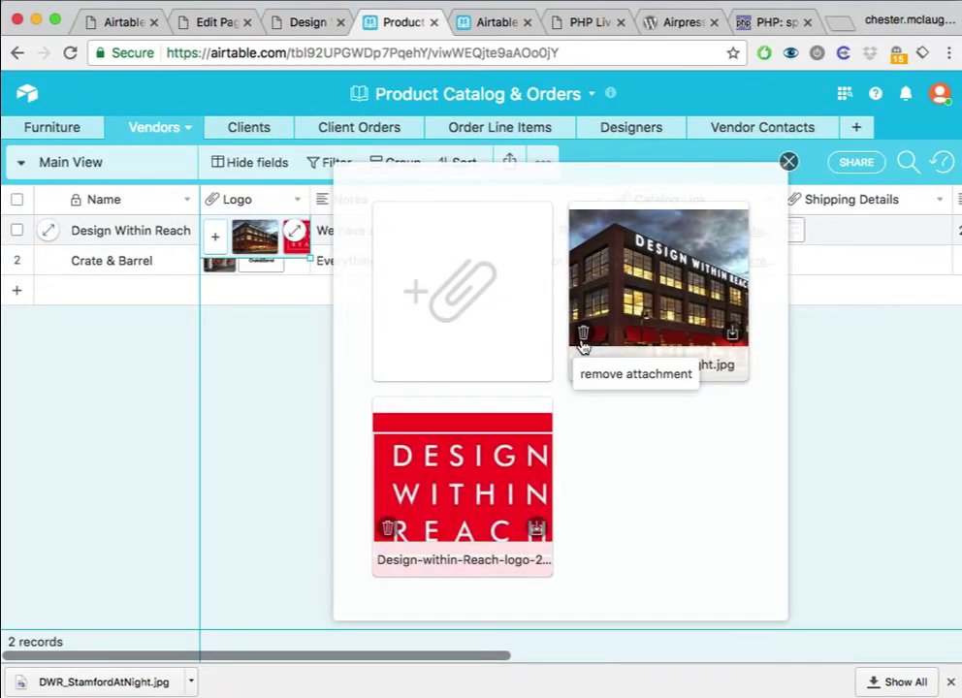
left_click(789, 162)
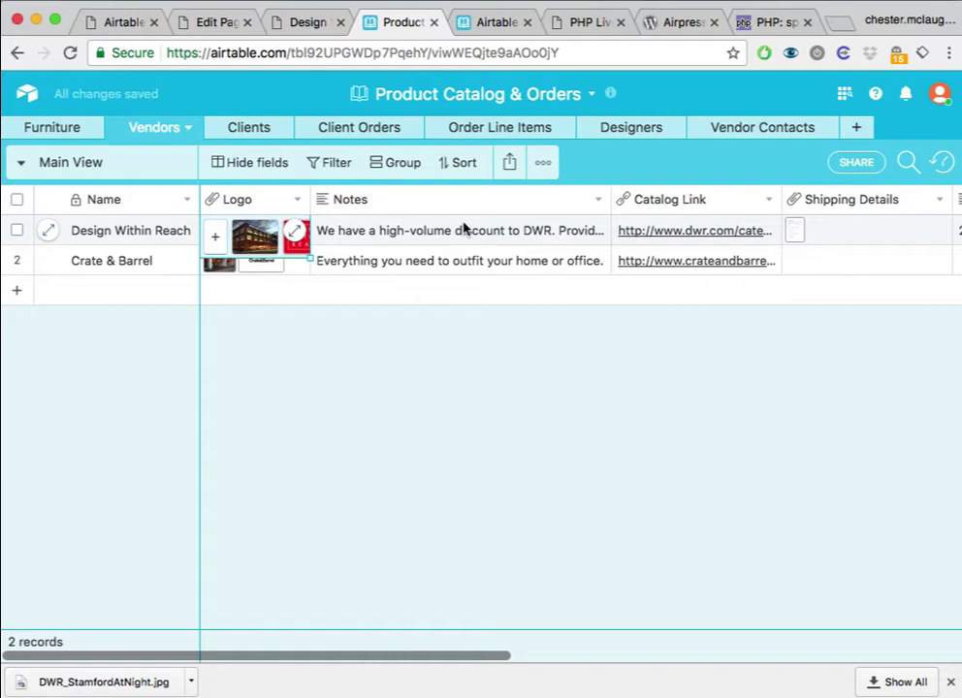
- Add the line "This is new" above the Design Within Reach record's notes, and return to its WordPress page
left_click(412, 235)
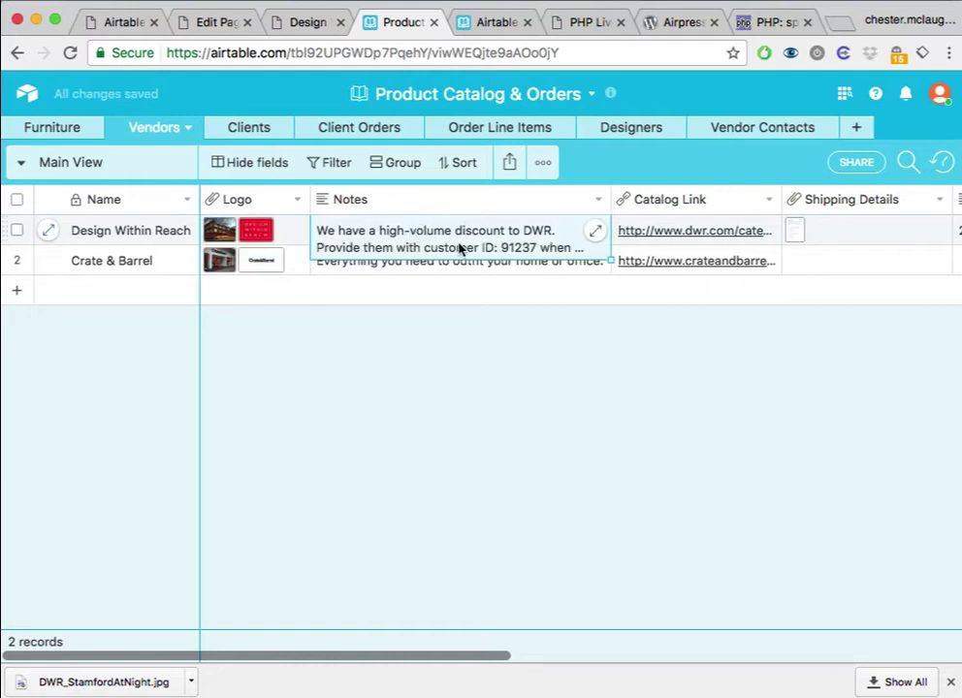
double_click(357, 247)
left_click(317, 219)
left_click(293, 208)
key("Return")
key("Up")
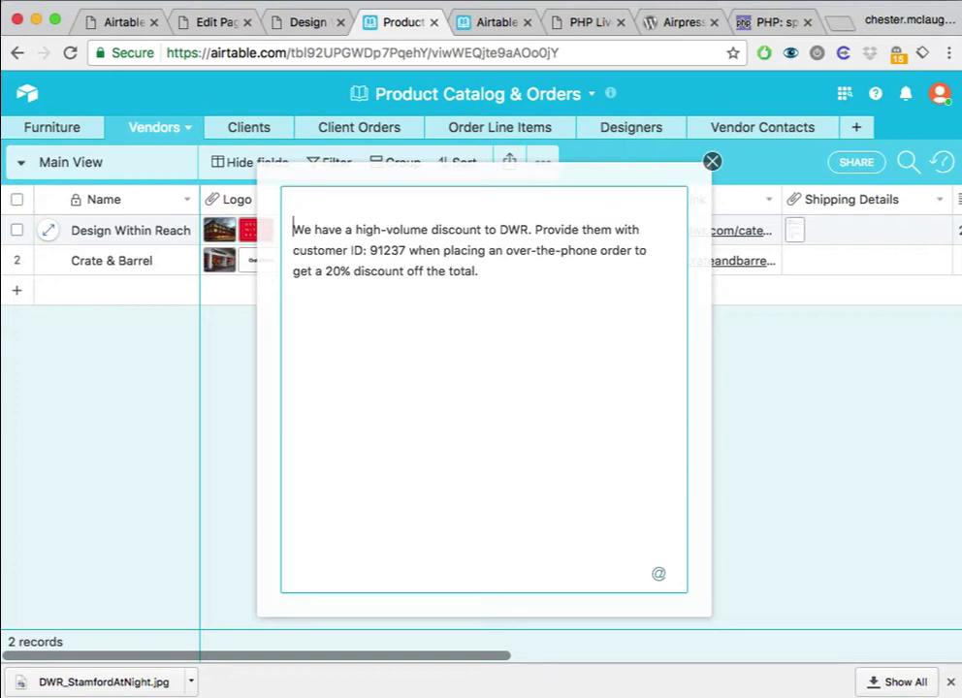
key("Return")
key("Up")
type("This")
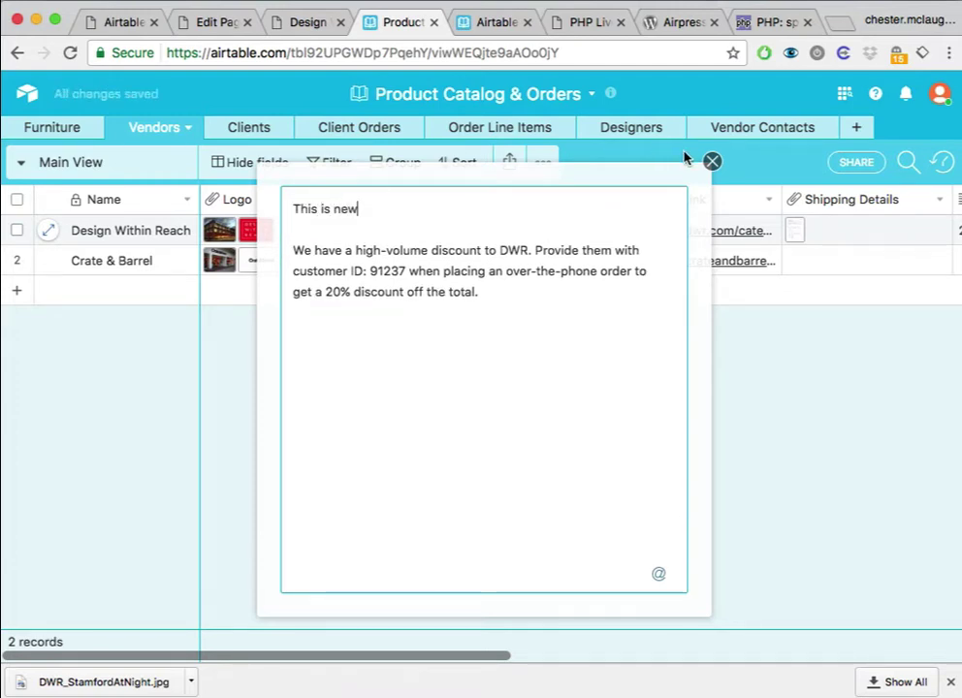
left_click(712, 161)
left_click(292, 23)
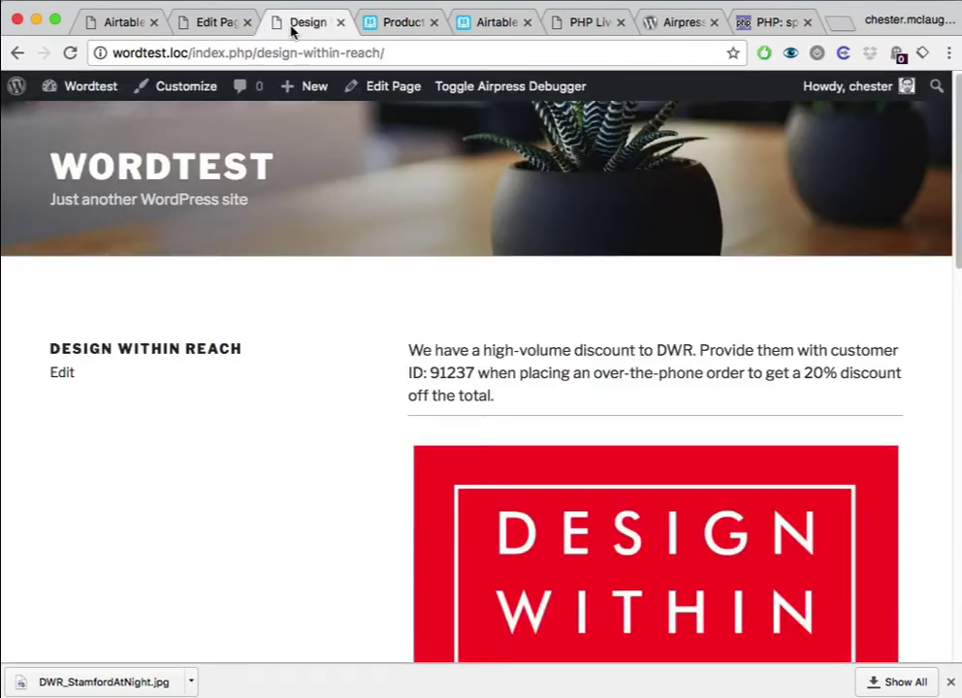
- Reload the Design Within Reach page, check the Terminal log, and reload again to look over the notes and images
left_click(71, 53)
key("super+Tab")
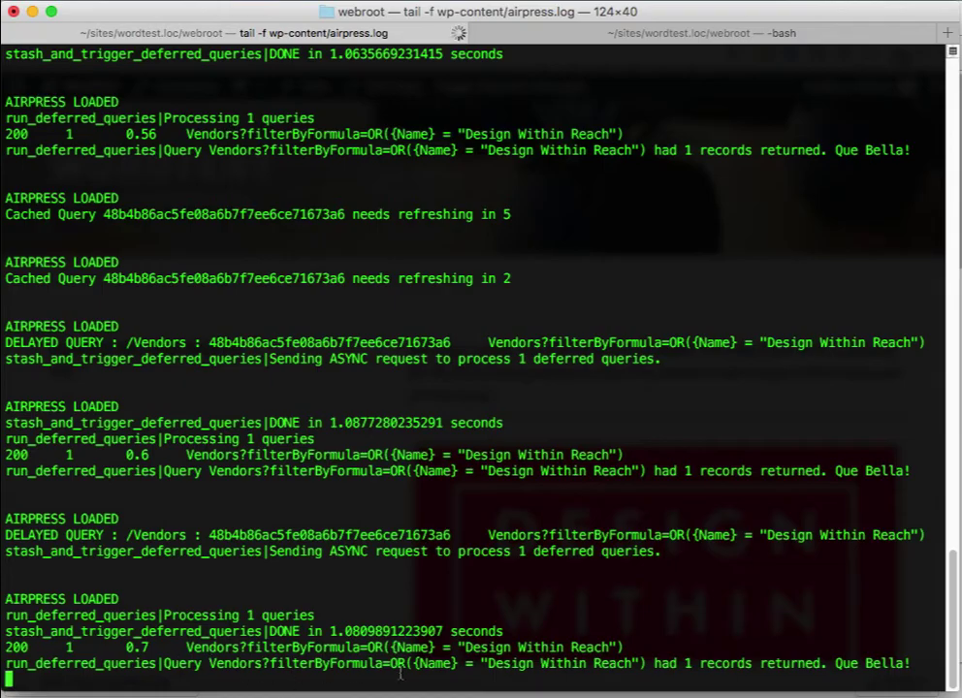
key("super+Tab")
left_click(68, 50)
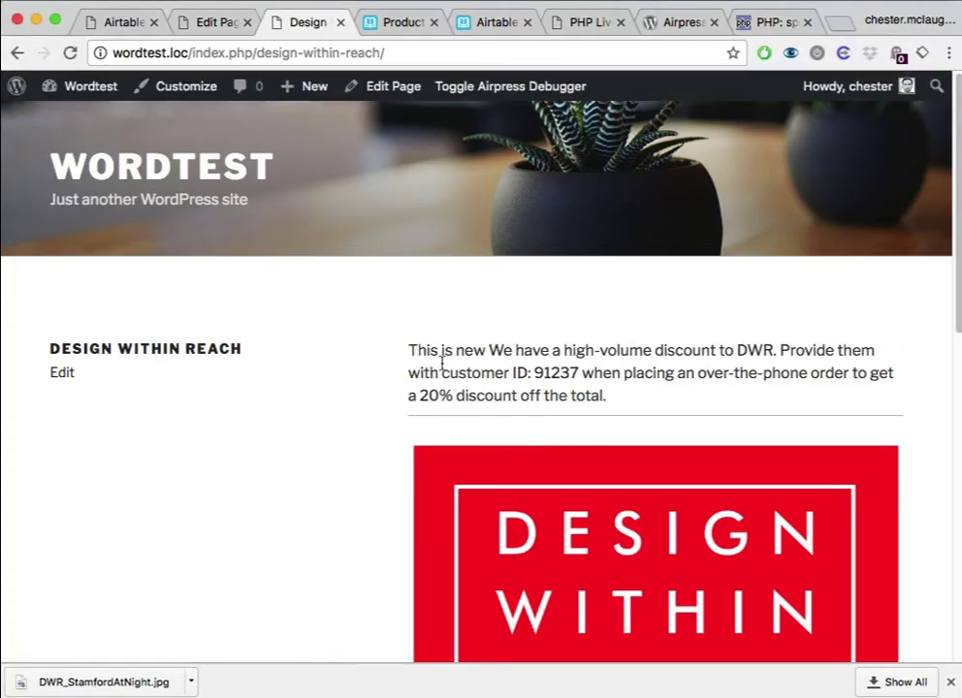
scroll(545, 471, "down", 4)
scroll(542, 485, "down", 4)
scroll(542, 483, "up", 4)
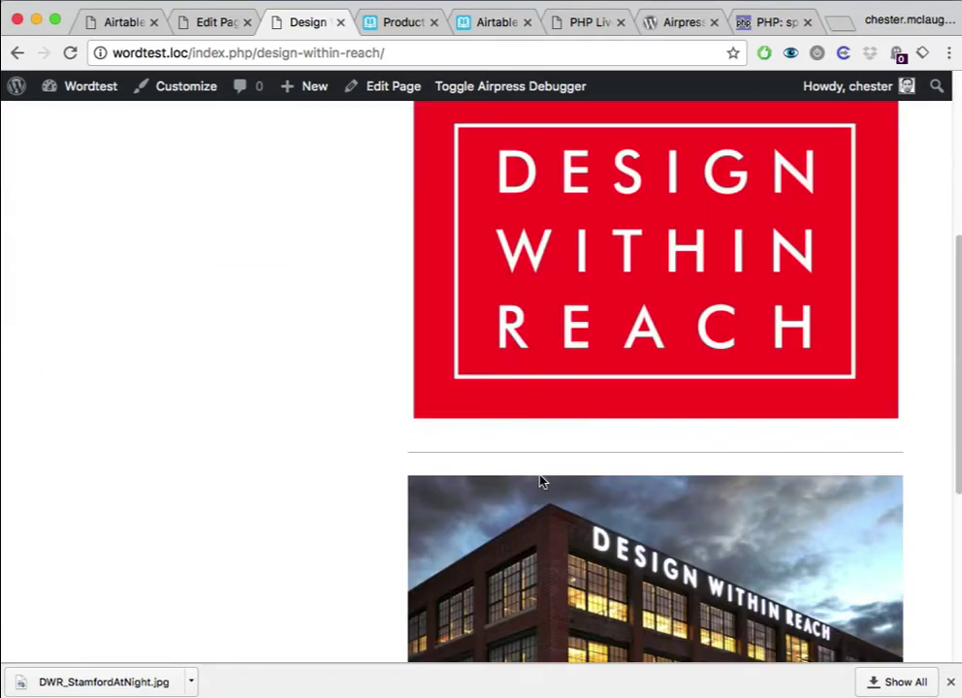
- Examine the last deferred query line in the Terminal log, and return to the browser to reload the vendor page
key("super+Tab")
left_click_drag(512, 663, 5, 664)
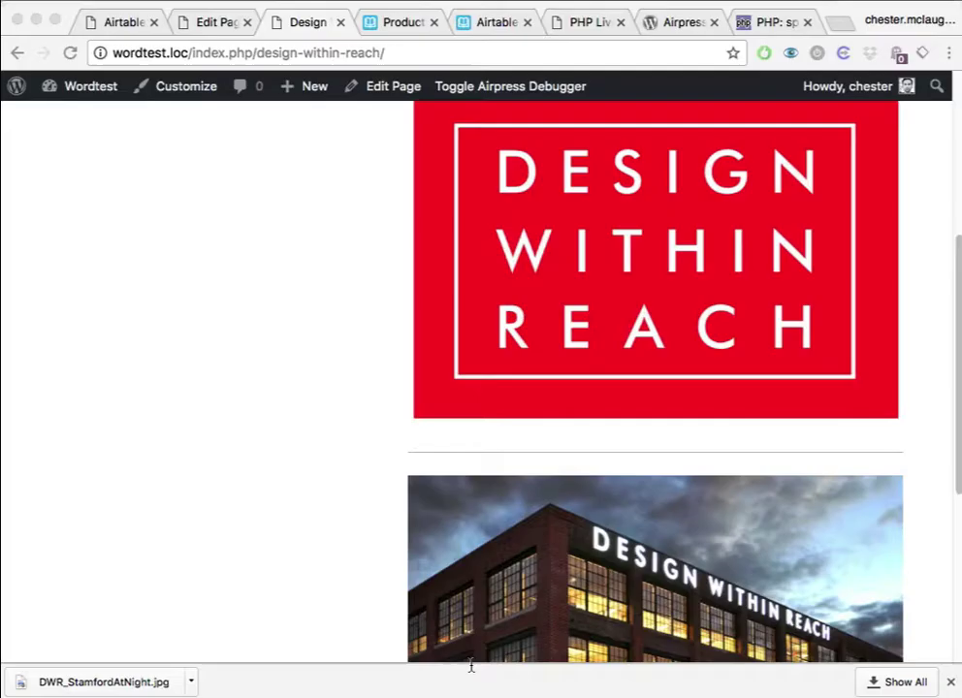
key("super+Tab")
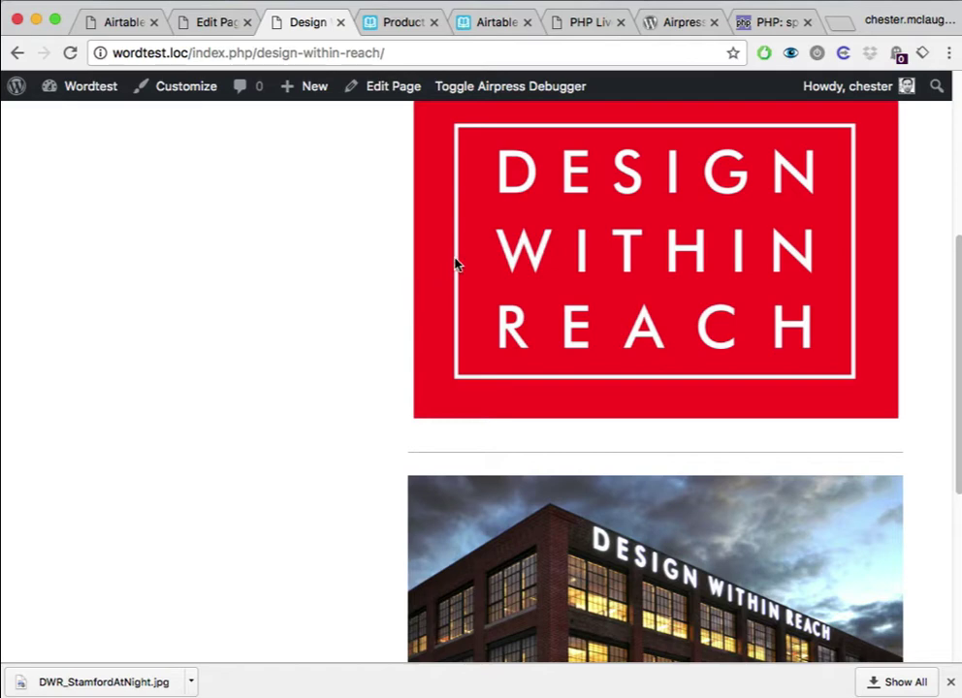
key("super+r")
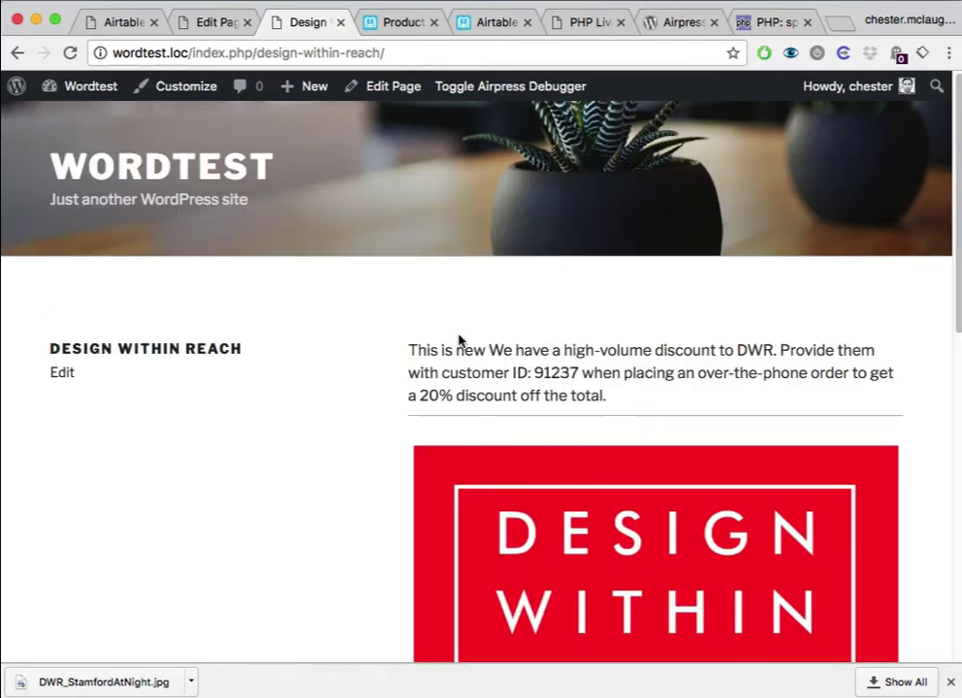
- In the Airtable Vendors table, delete the line "This is new" and its blank line from the Design Within Reach record's notes
left_click(398, 23)
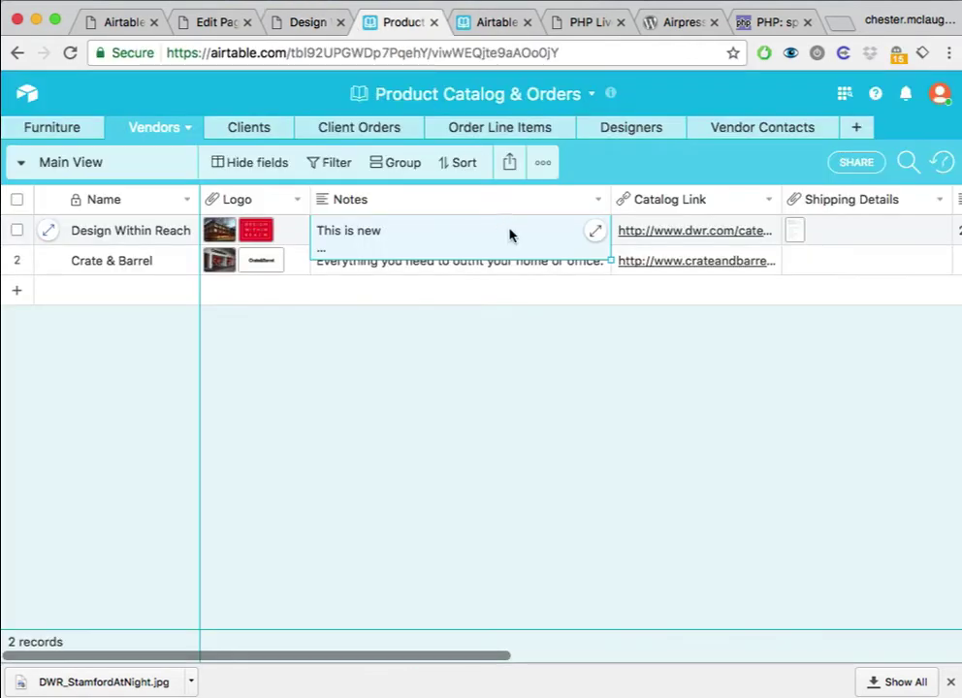
left_click(405, 239)
left_click(387, 217)
key("shift+Up")
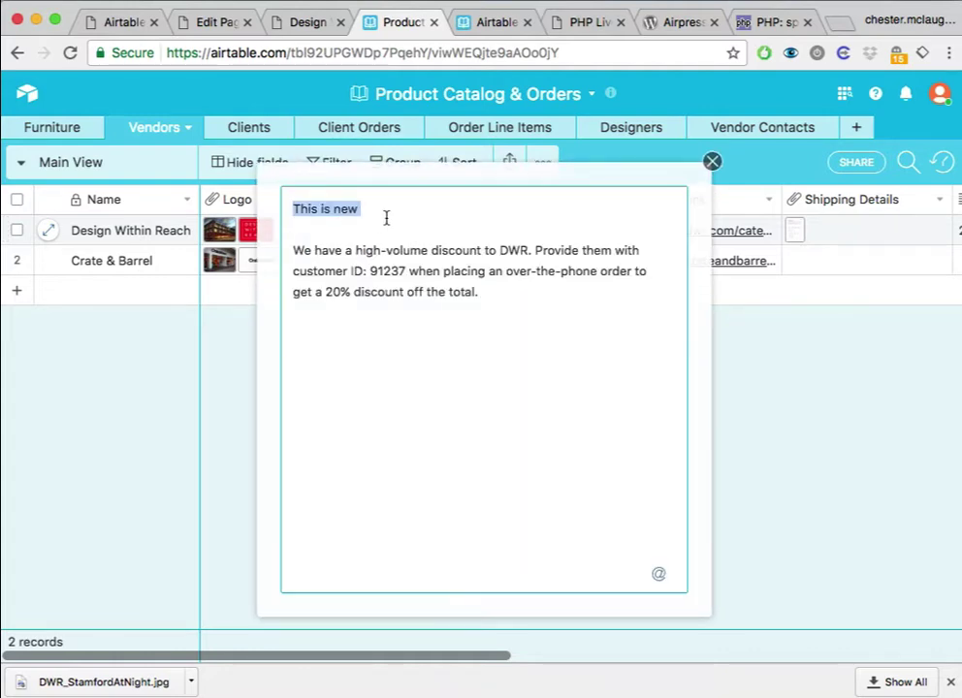
key("BackSpace")
key("Delete")
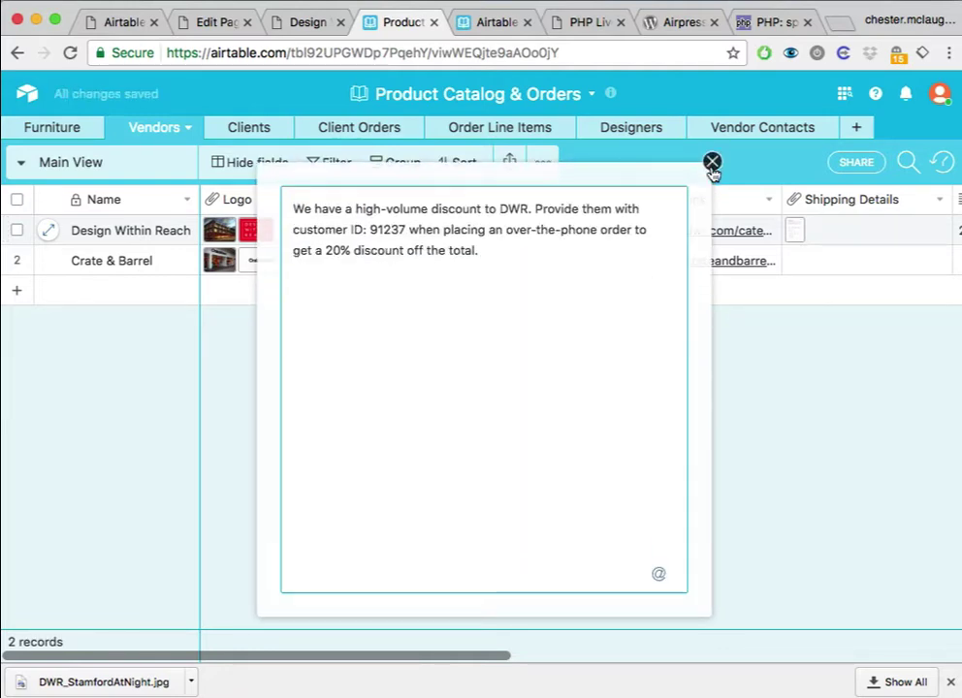
left_click(713, 162)
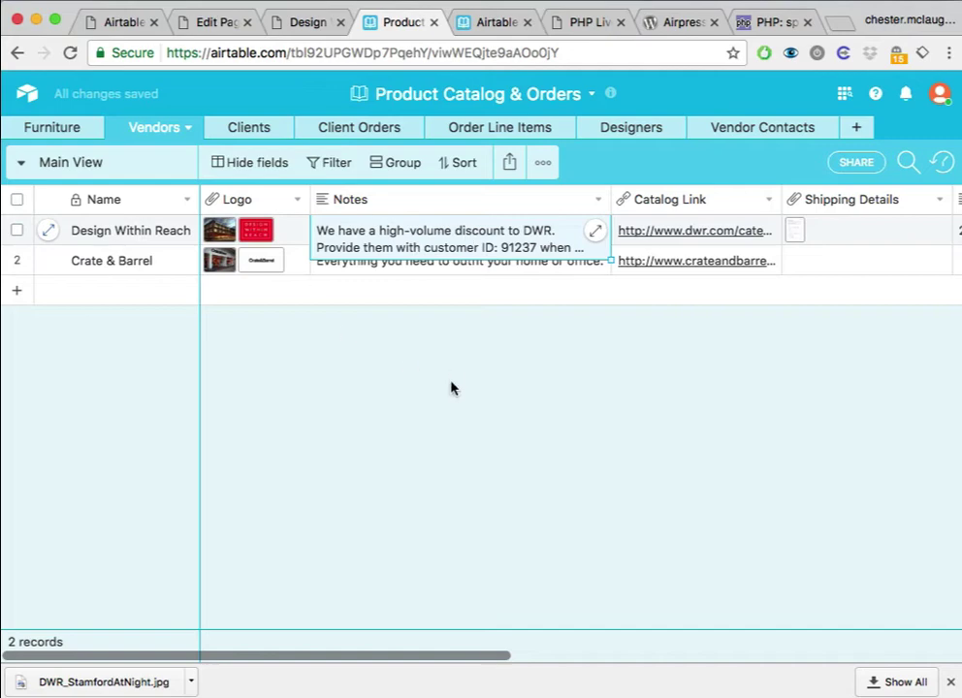
left_click(424, 363)
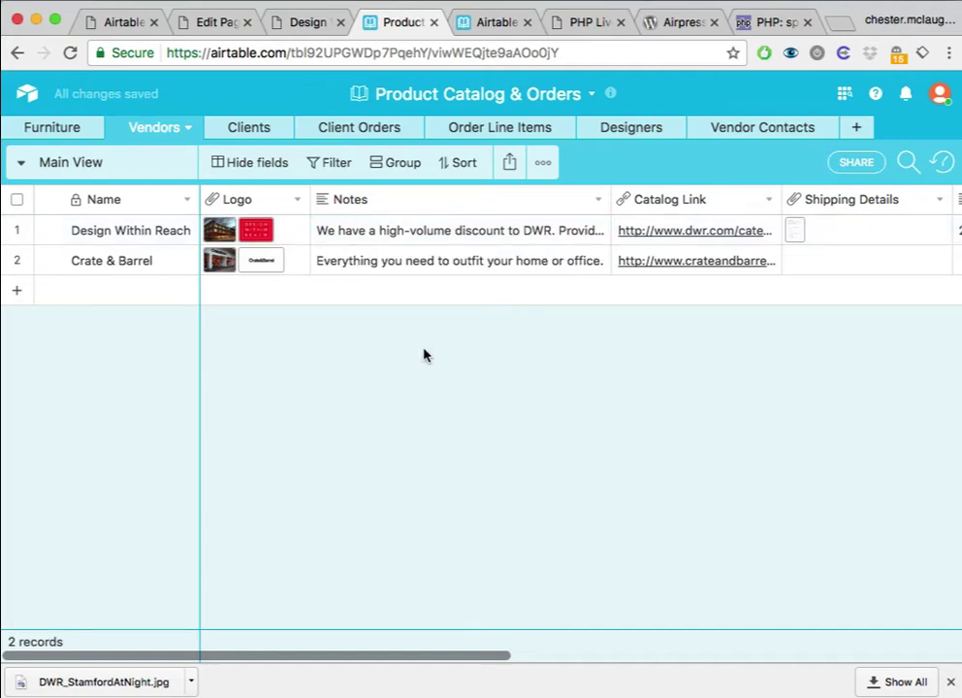
- Look over the Notes and Logo shortcodes in the Design Within Reach page editor and the Airpress submenu entries
left_click(211, 25)
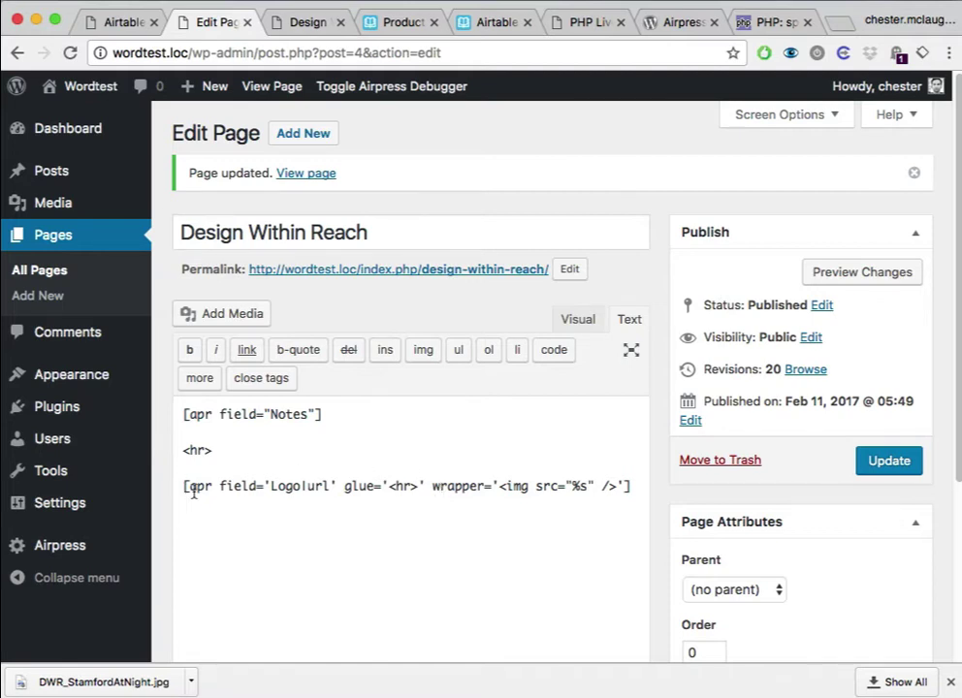
mouse_move(153, 494)
mouse_move(81, 553)
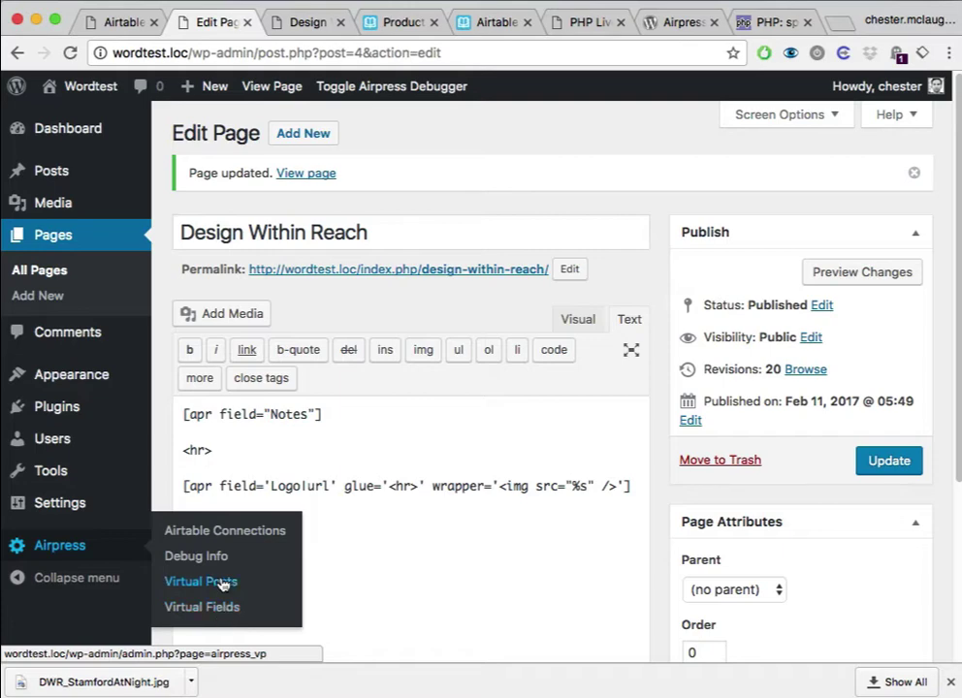
left_click(400, 486)
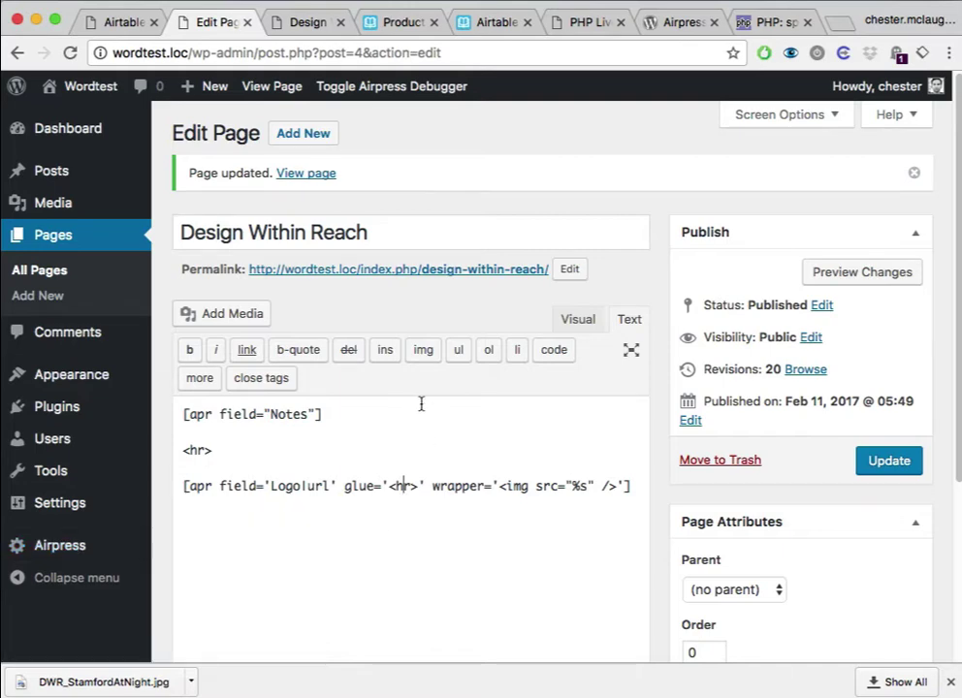
- Open the Airpress Virtual Posts settings and name the new configuration "Vendor Config"
left_click(123, 23)
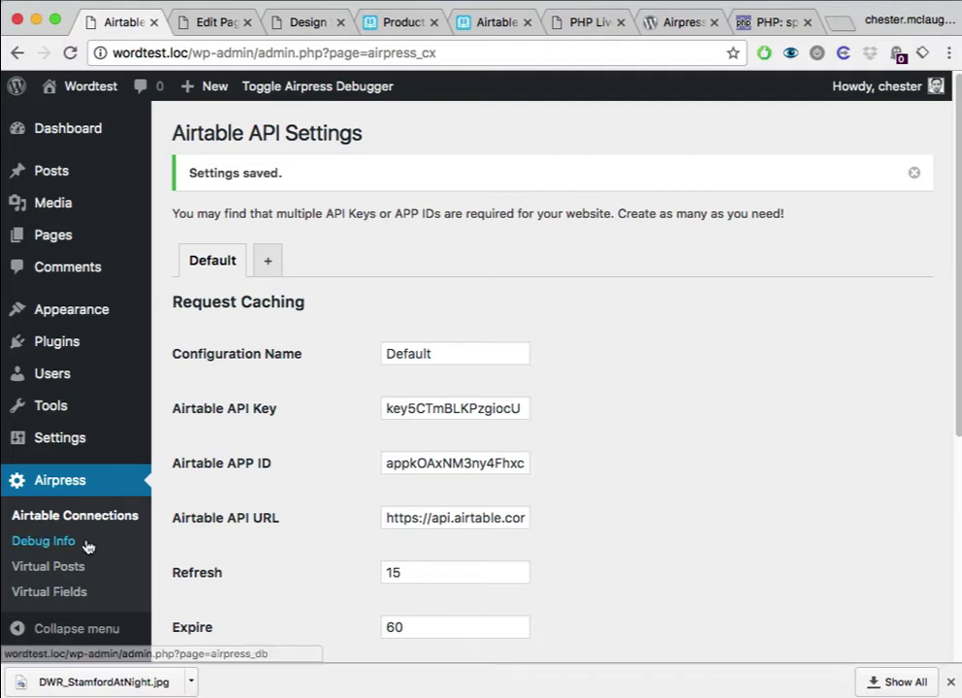
left_click(73, 566)
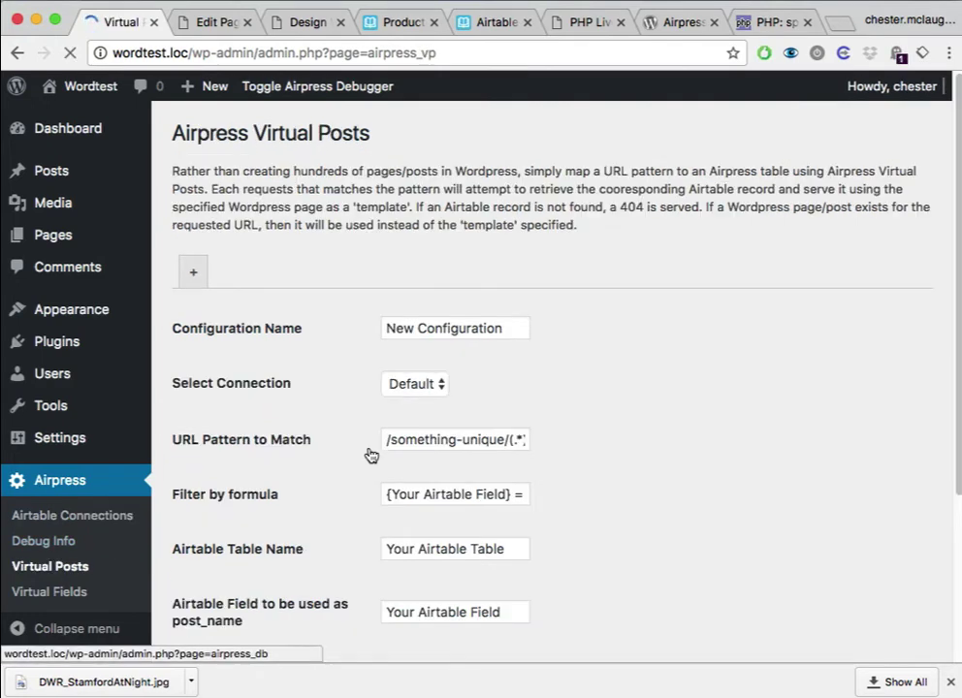
triple_click(437, 328)
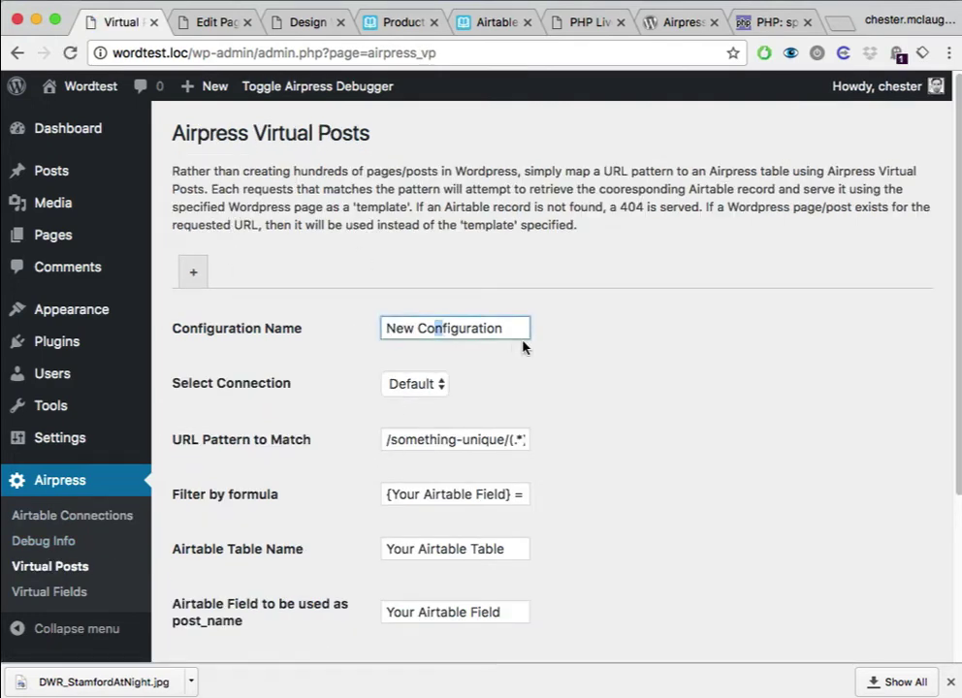
type("V")
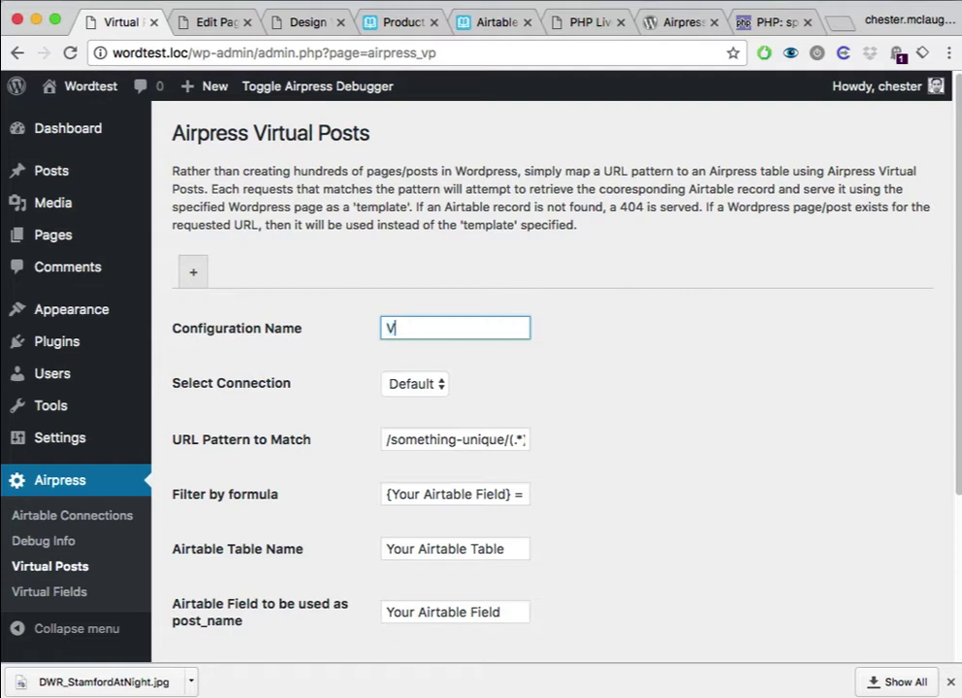
type("endor Config")
- Set the configuration's URL Pattern to Match to "^vendors/(.*)/?"
left_click(417, 443)
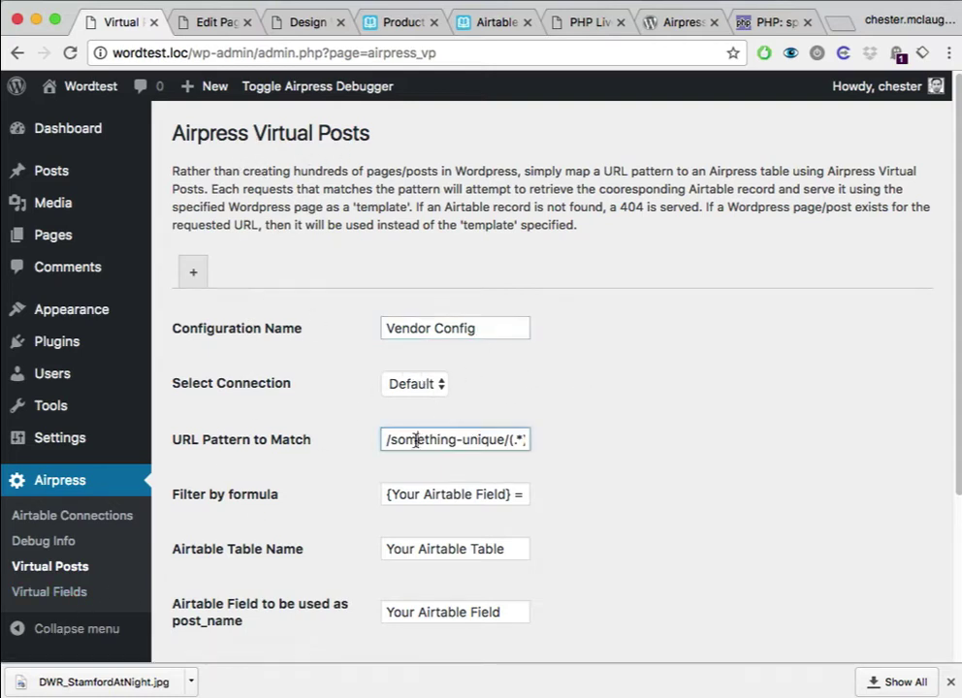
key("super+a")
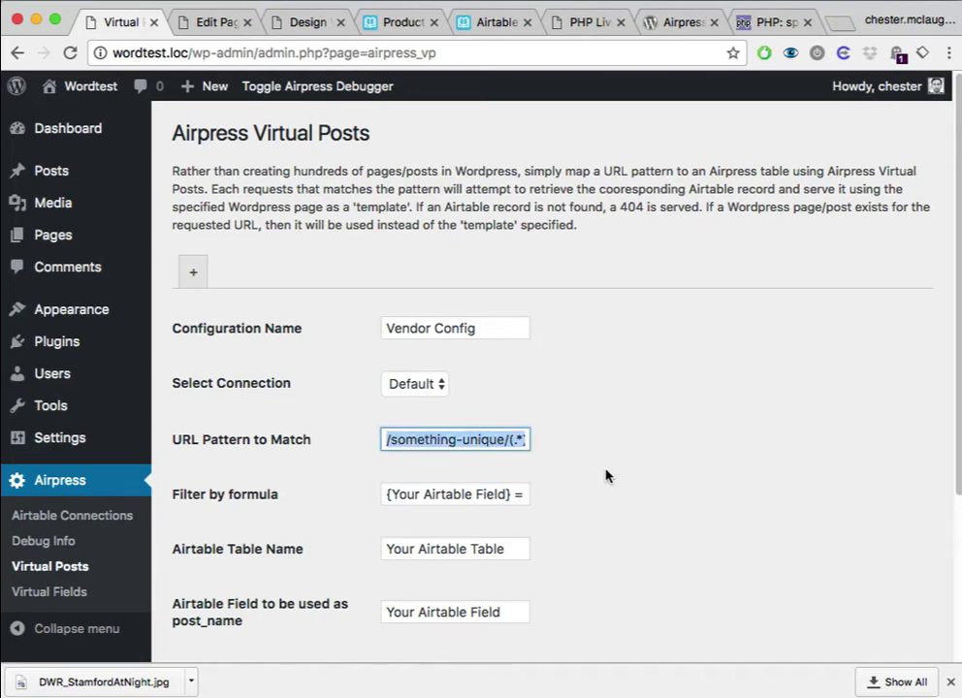
key("BackSpace")
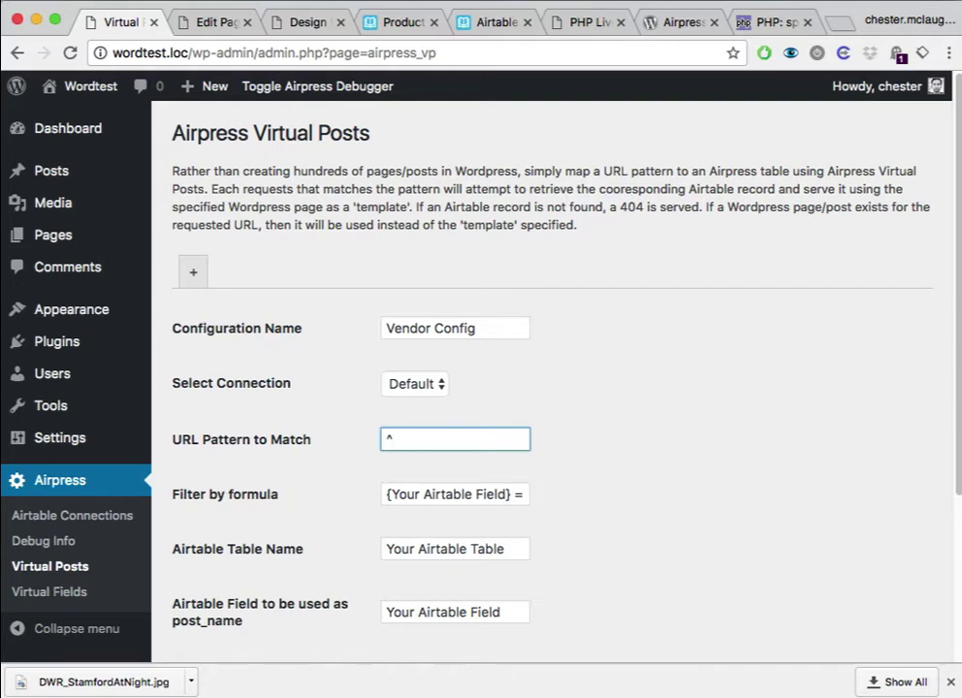
type("^vendors/(.*)/?")
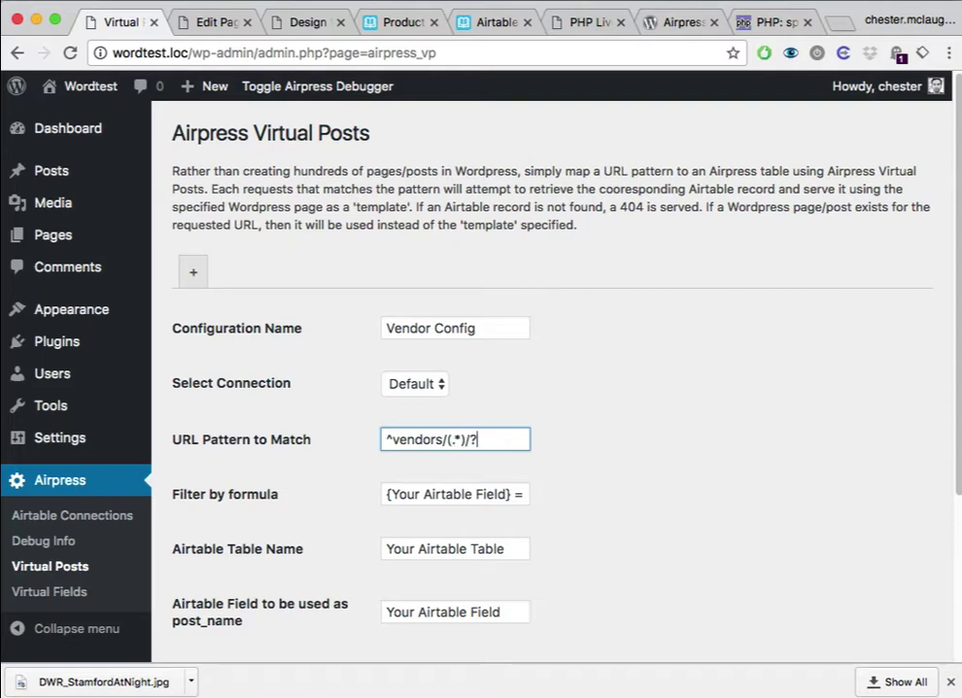
- Copy the URL pattern into the Regex field of PHP Live Regex, replacing the sample expression
key("super+a")
key("super+c")
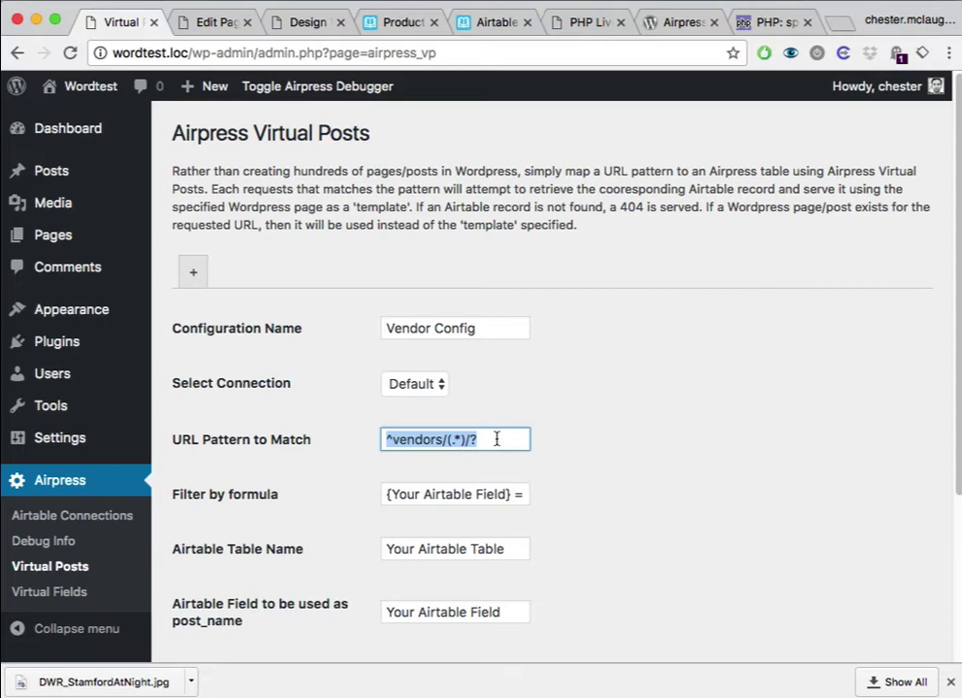
left_click(769, 22)
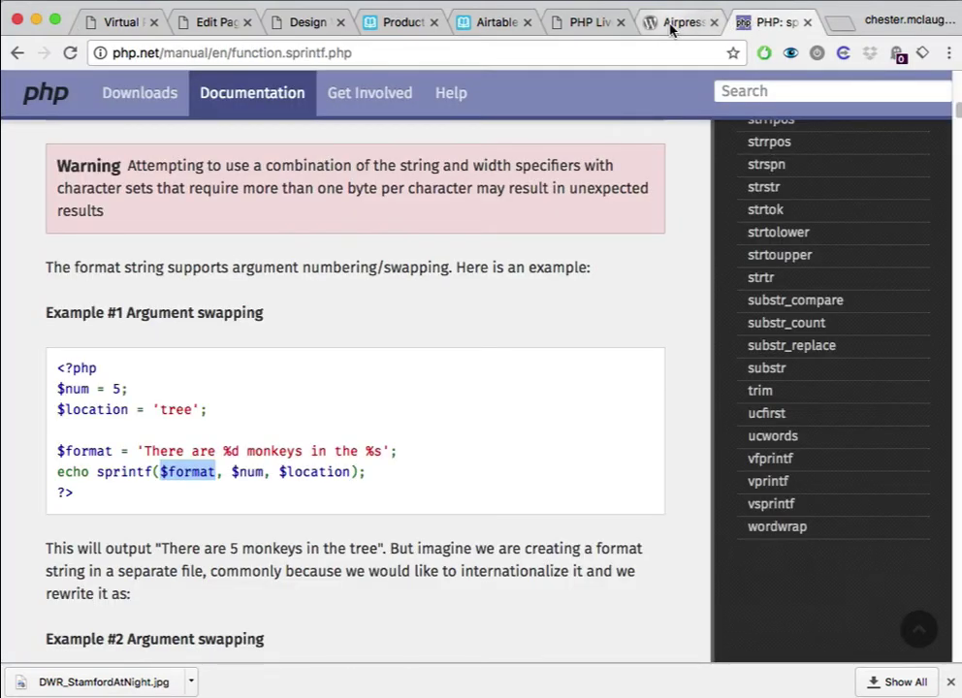
left_click(589, 22)
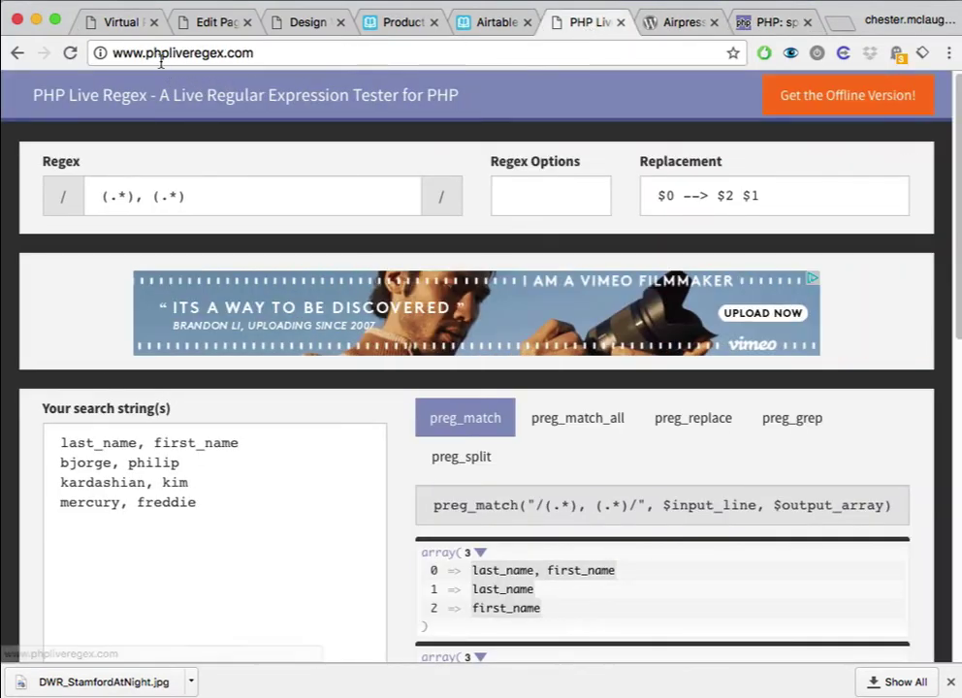
left_click(252, 202)
key("super+a")
key("super+v")
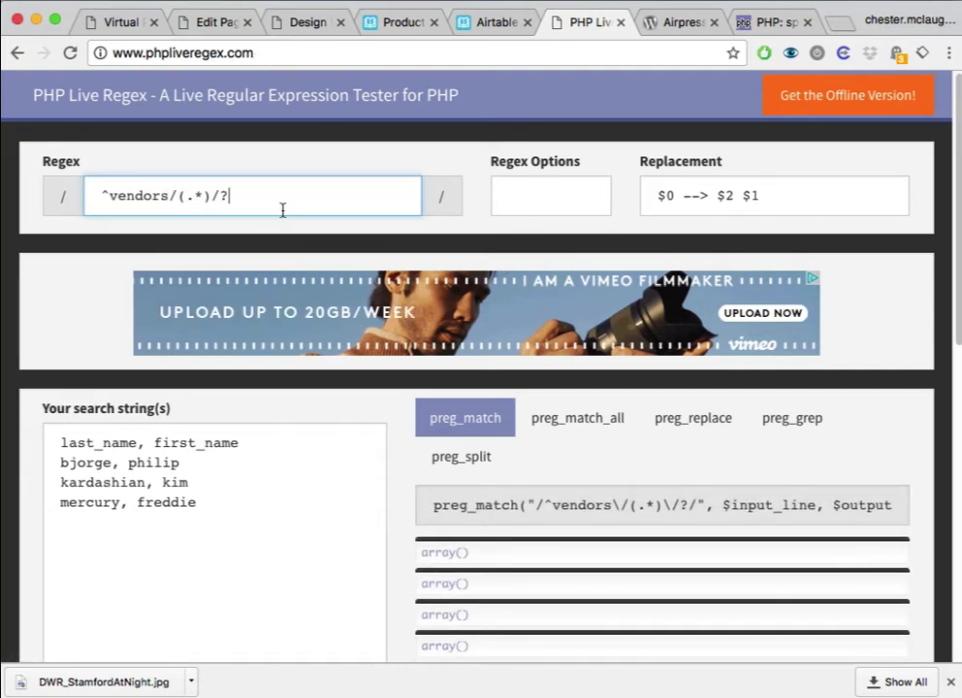
- Replace the sample search strings with "vendors/some-vendor-string" and inspect the captured preg_match groups
key("Tab")
key("Tab")
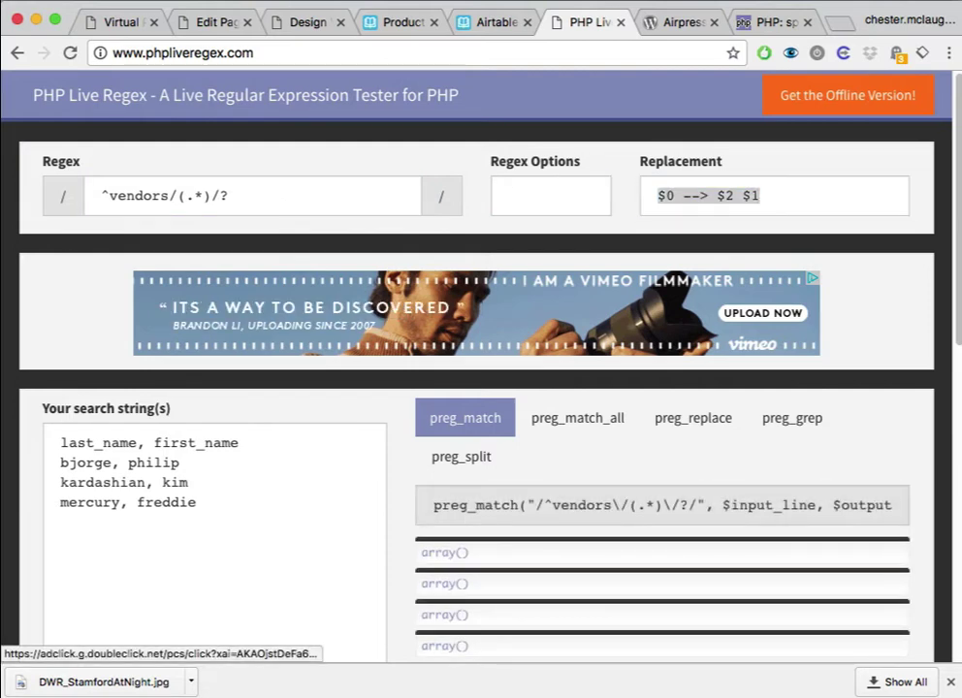
left_click(241, 479)
key("super+a")
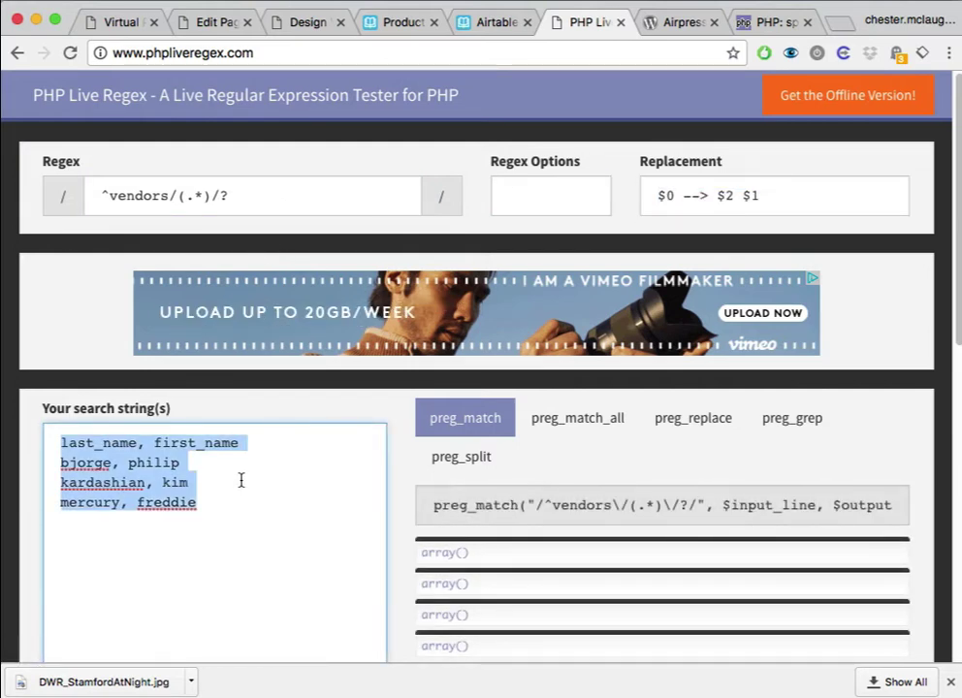
key("BackSpace")
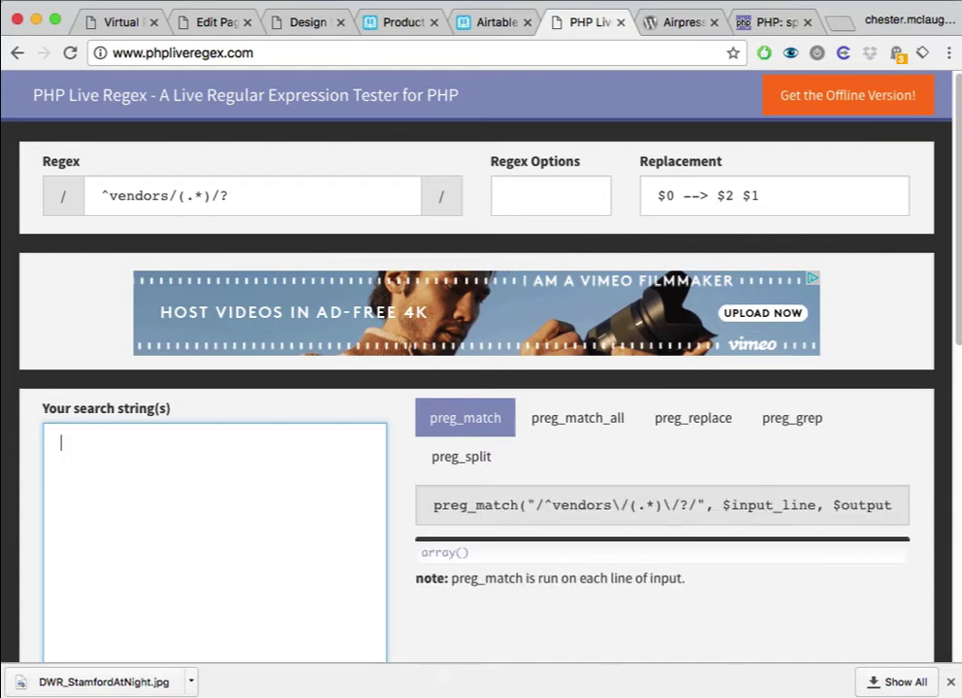
type("vendors/")
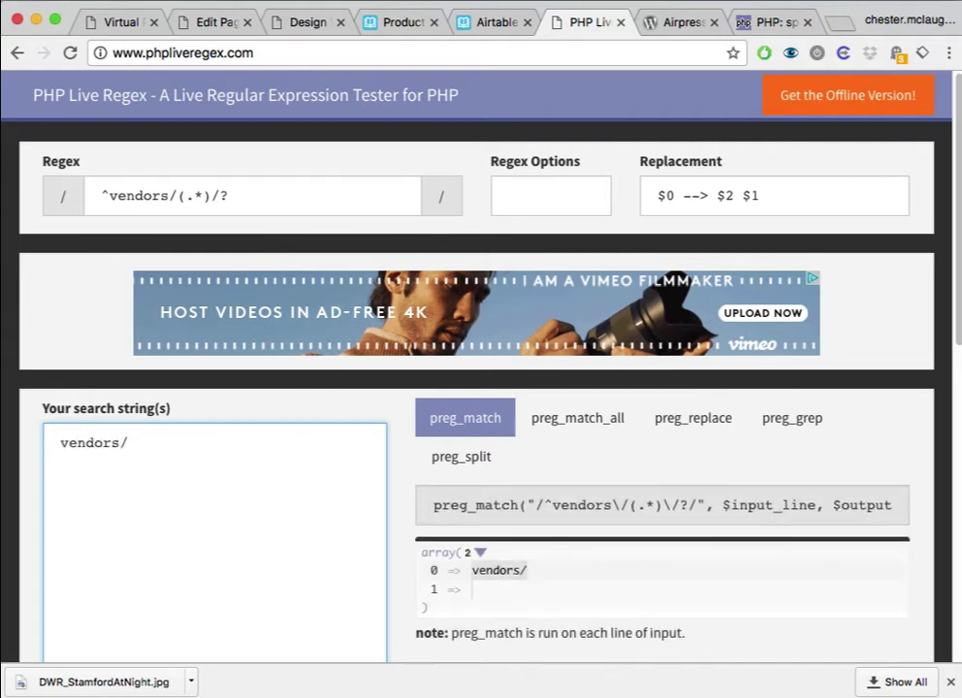
type("some-vendor-string")
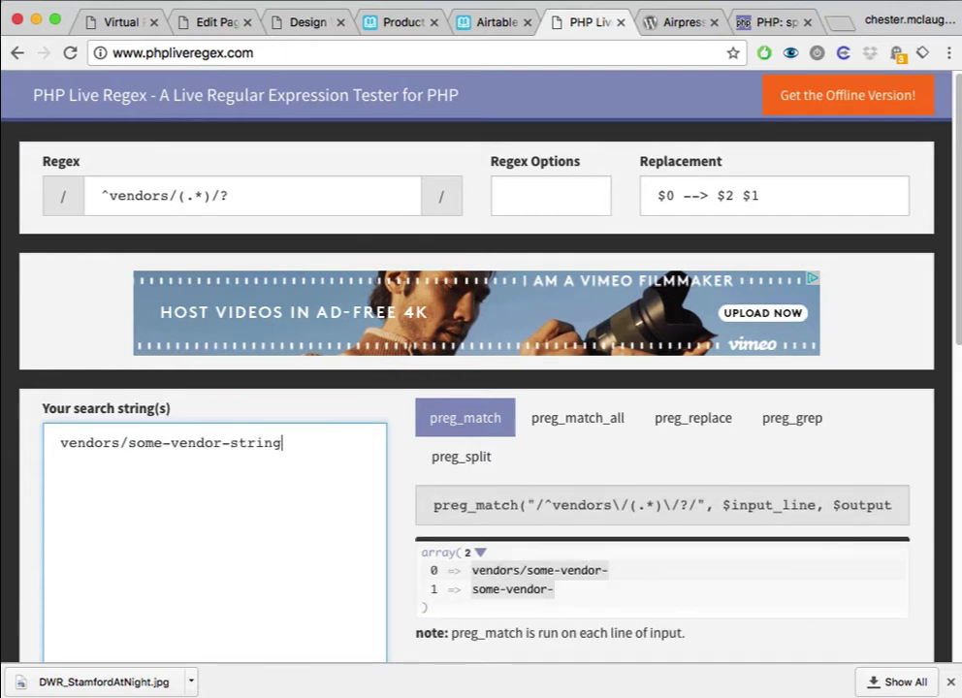
mouse_move(575, 589)
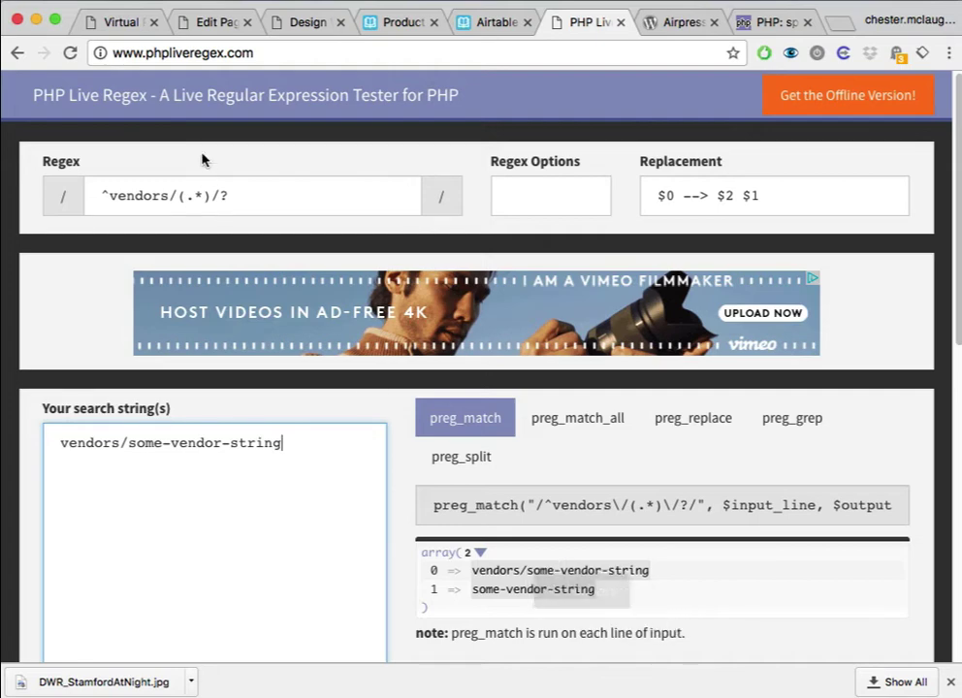
- From the Virtual Posts settings, open Virtual Fields in a new browser tab and move that tab ahead of Virtual Posts
left_click(119, 19)
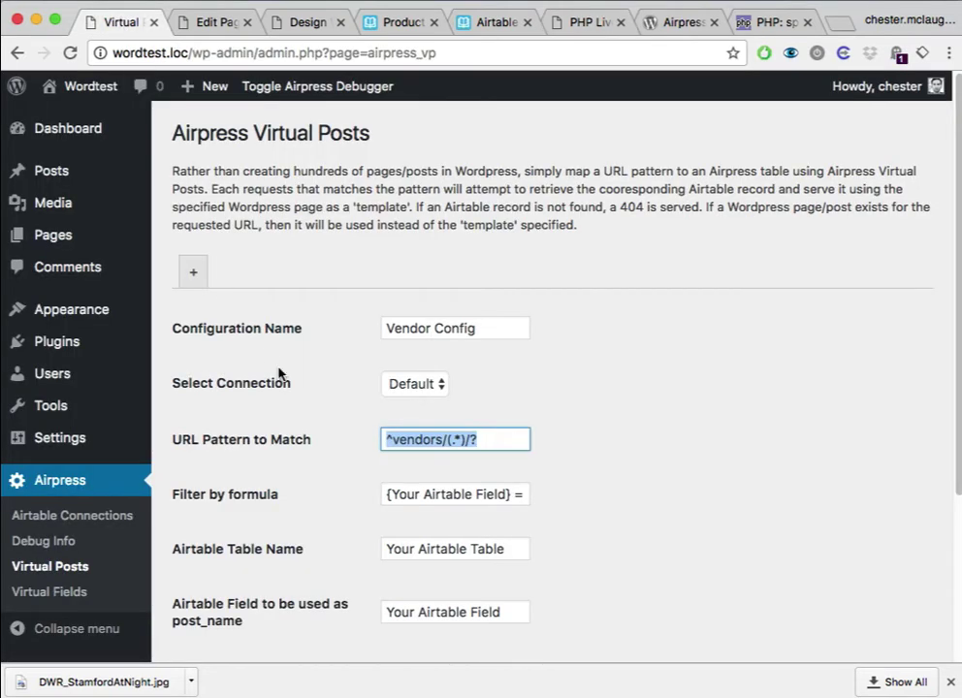
left_click(56, 593, "super")
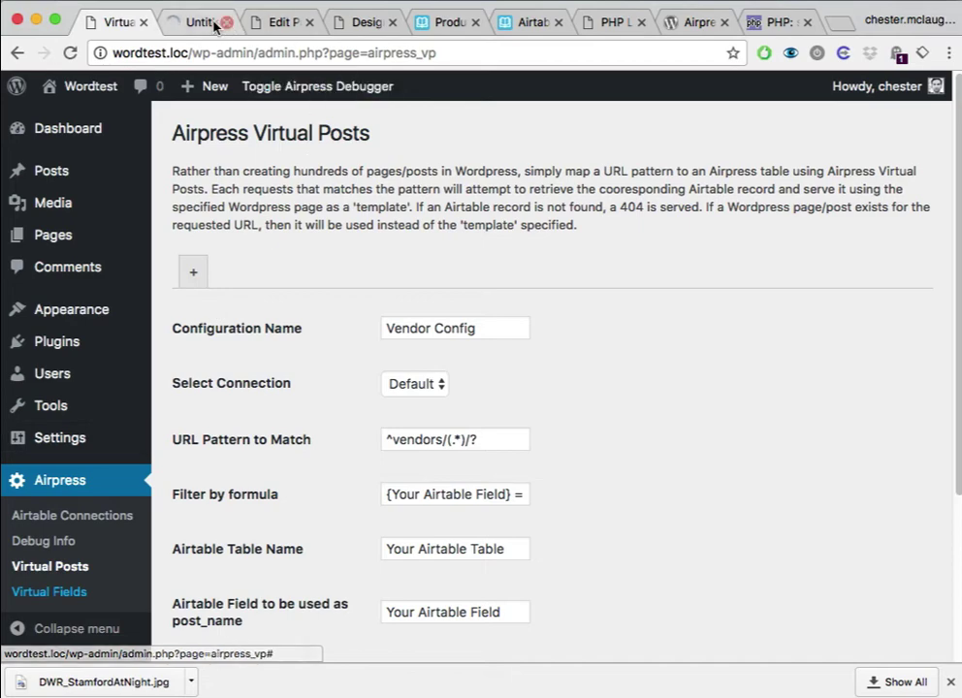
left_click_drag(200, 29, 148, 31)
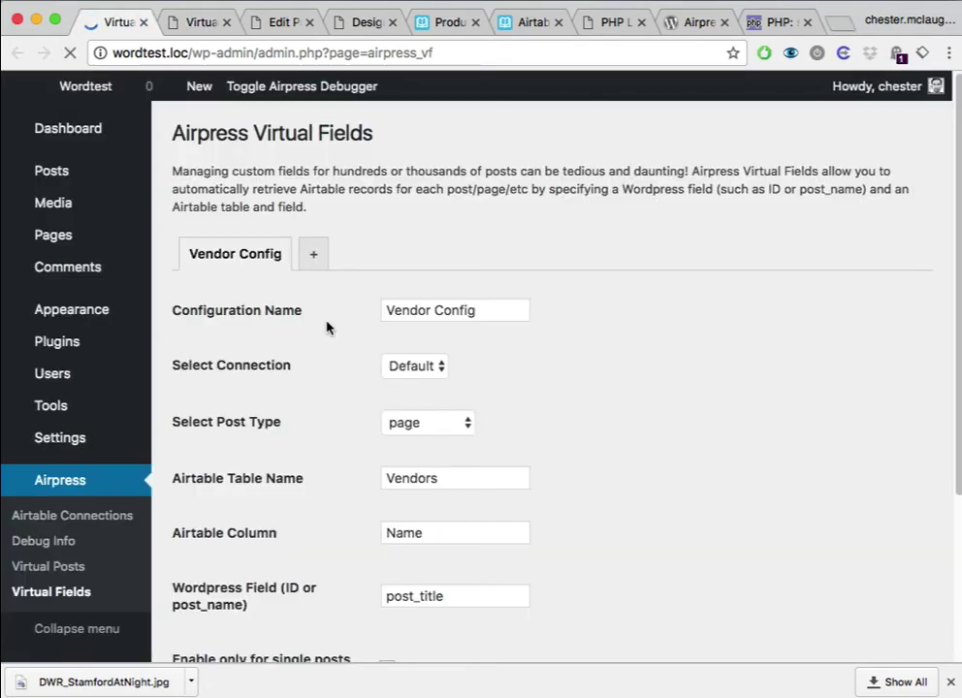
- Compare the Airtable Column and Wordpress Field values in Virtual Fields with the URL pattern and its capture group in Virtual Posts
double_click(459, 601)
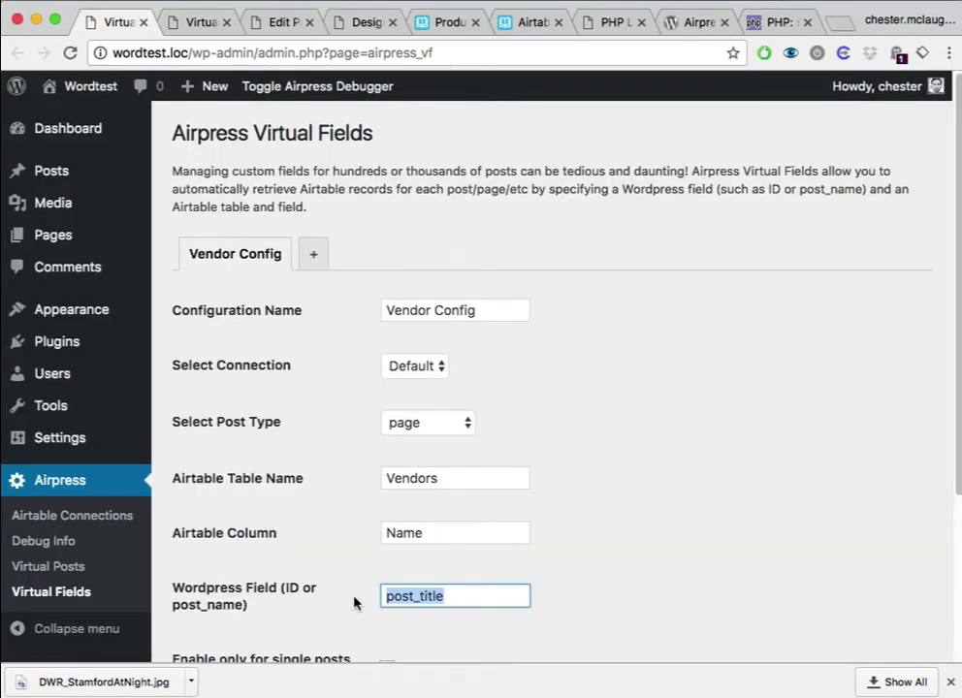
double_click(444, 535)
left_click(203, 25)
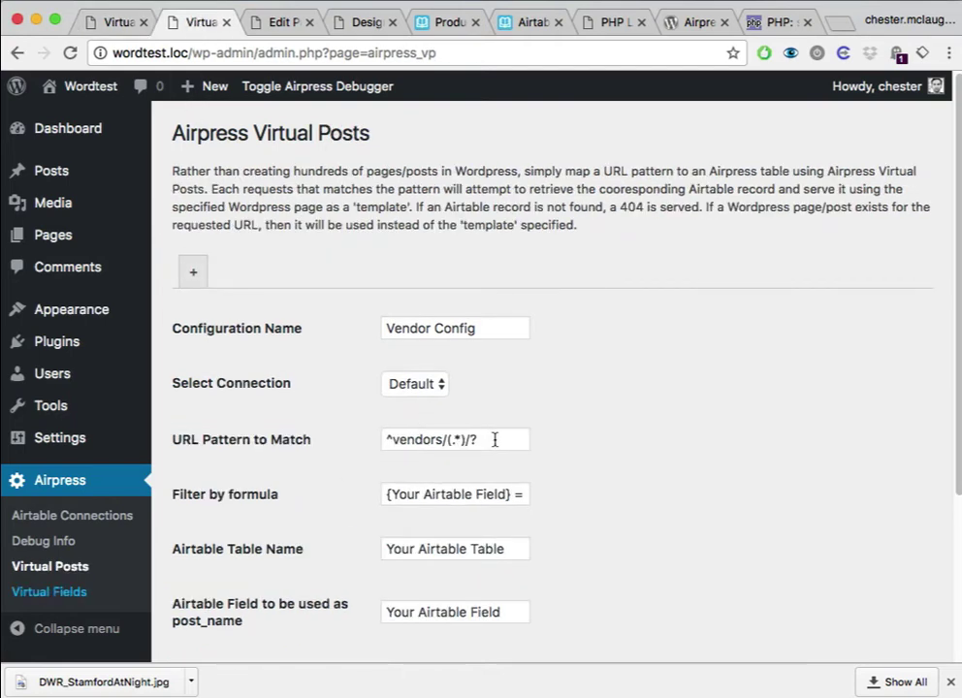
left_click_drag(494, 439, 388, 441)
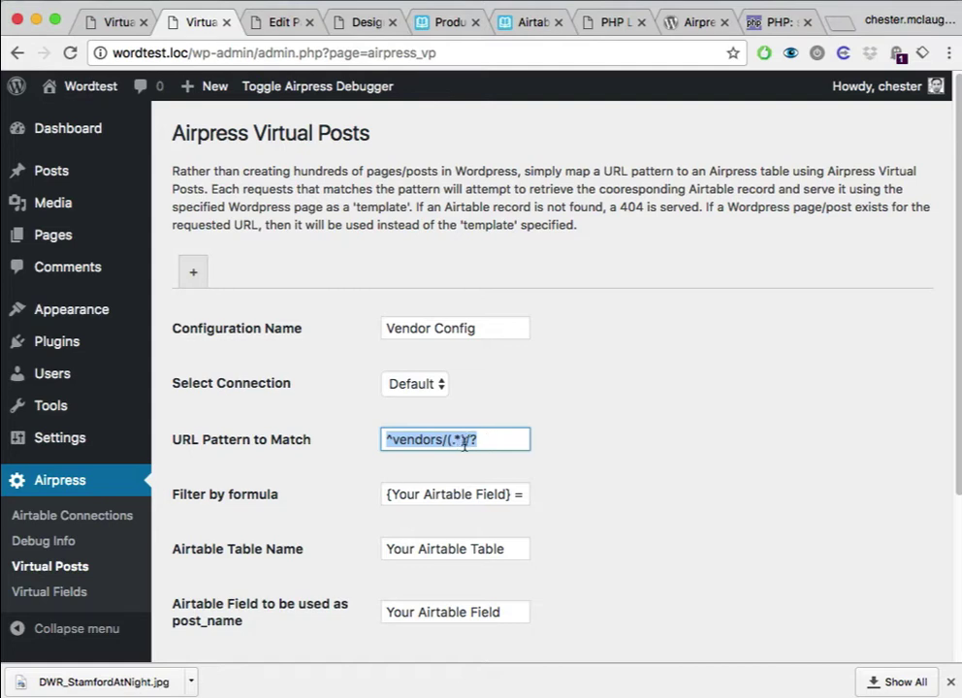
left_click(496, 440)
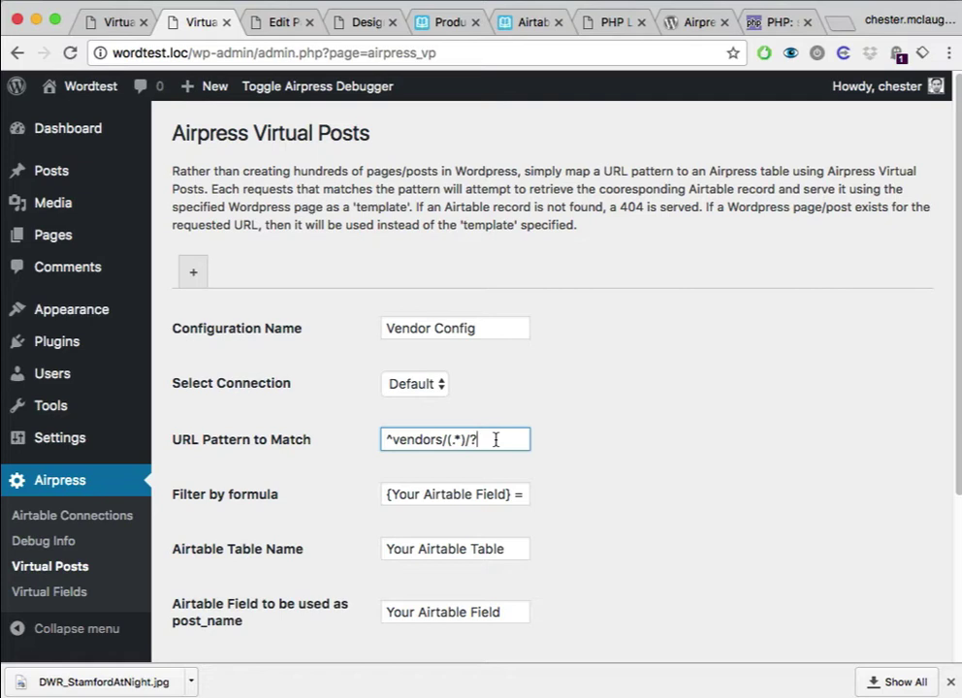
left_click_drag(464, 441, 452, 444)
key("super+Tab")
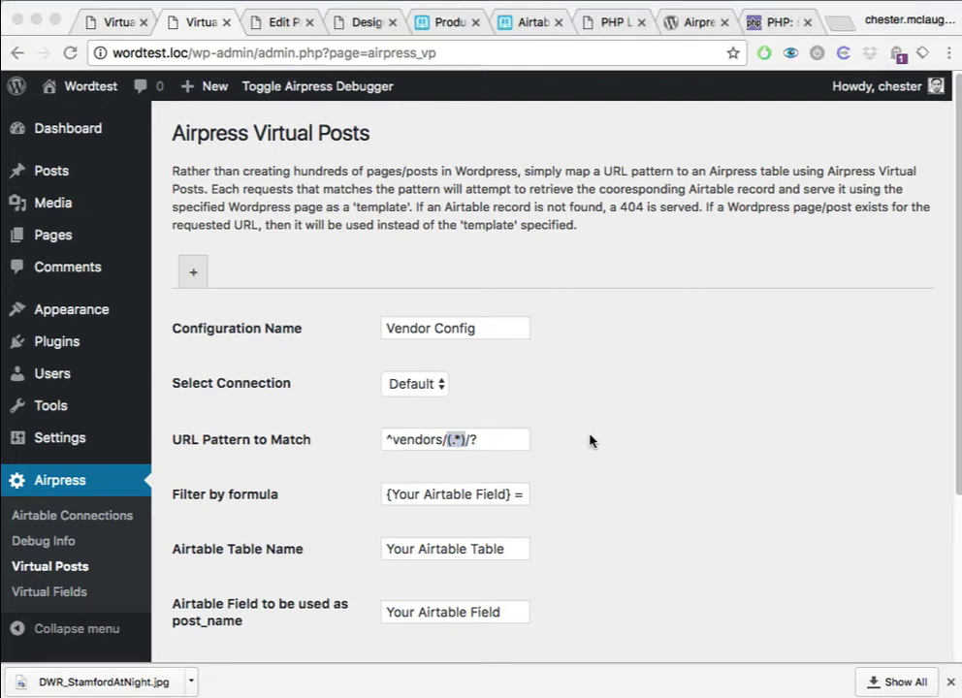
key("super+Tab")
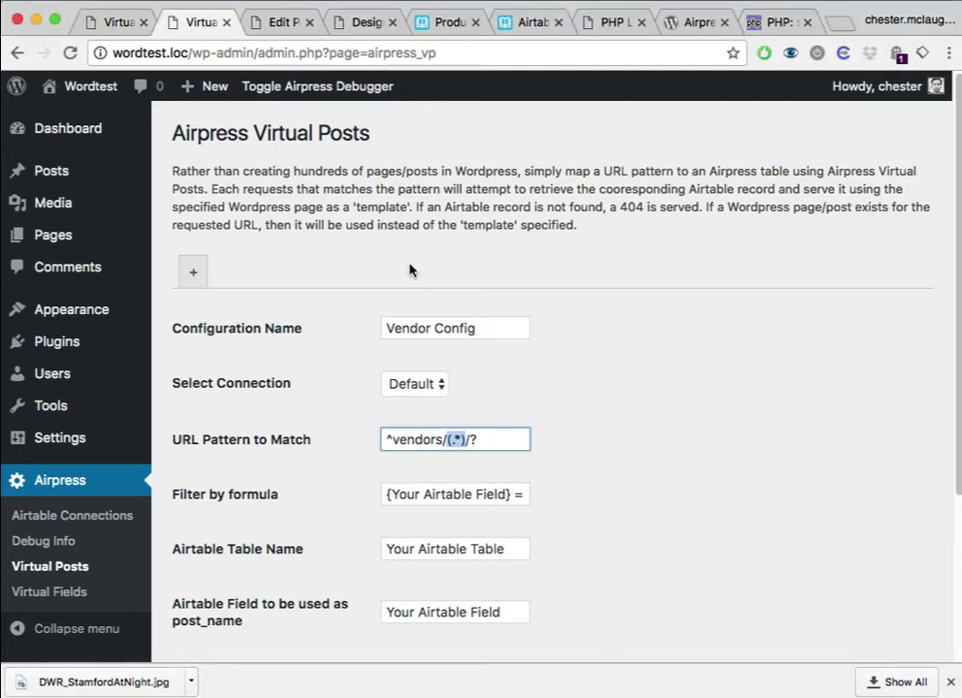
- Open the Design Within Reach record in Airtable's Vendors table to get its record ID from the URL and review its fields
left_click(449, 22)
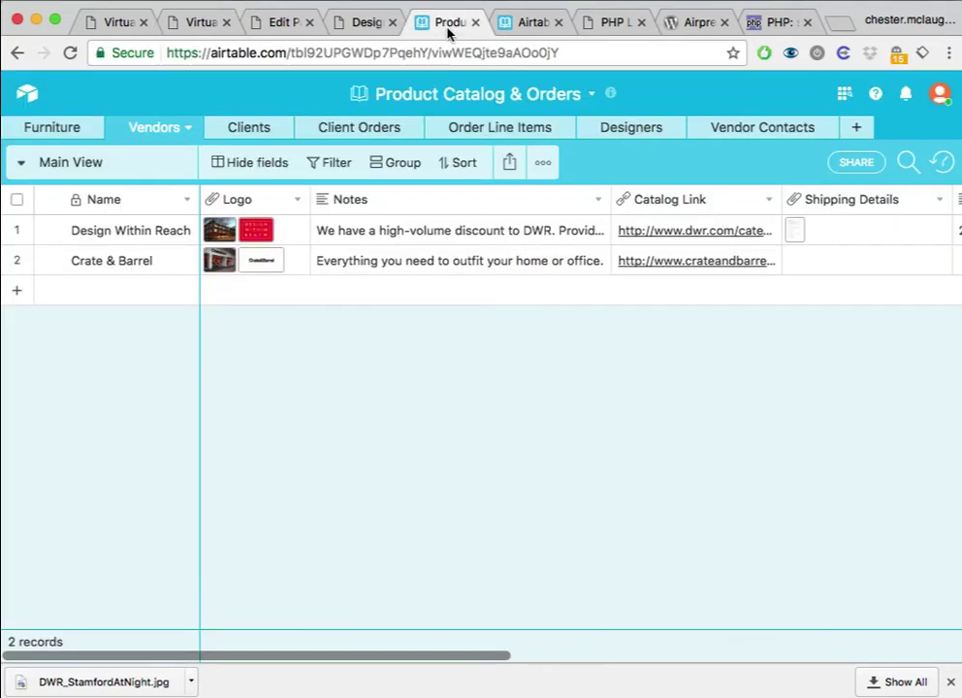
left_click(126, 240)
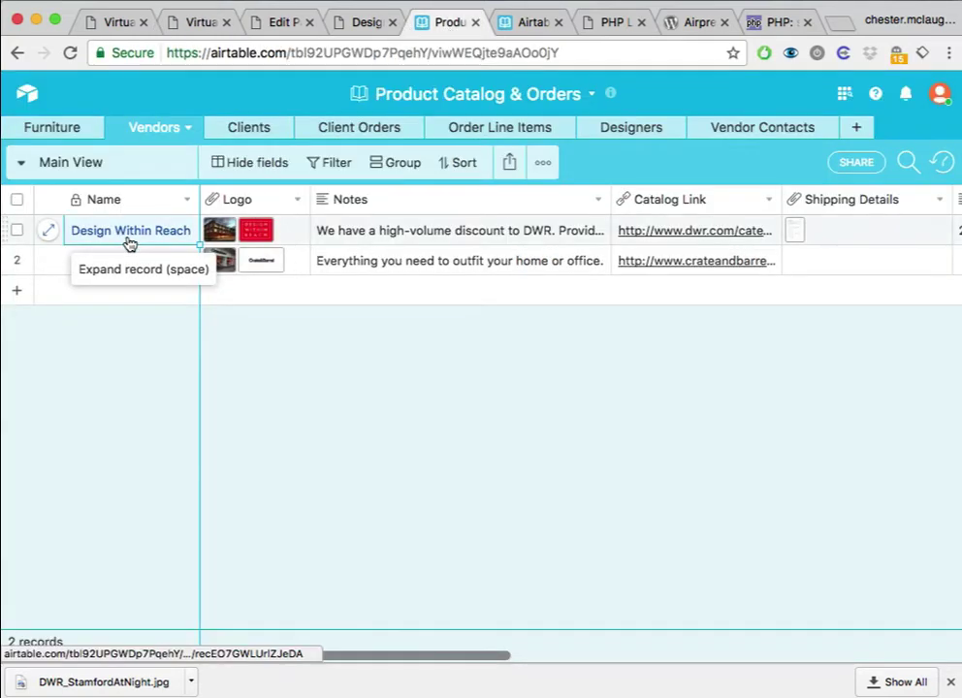
left_click(129, 233)
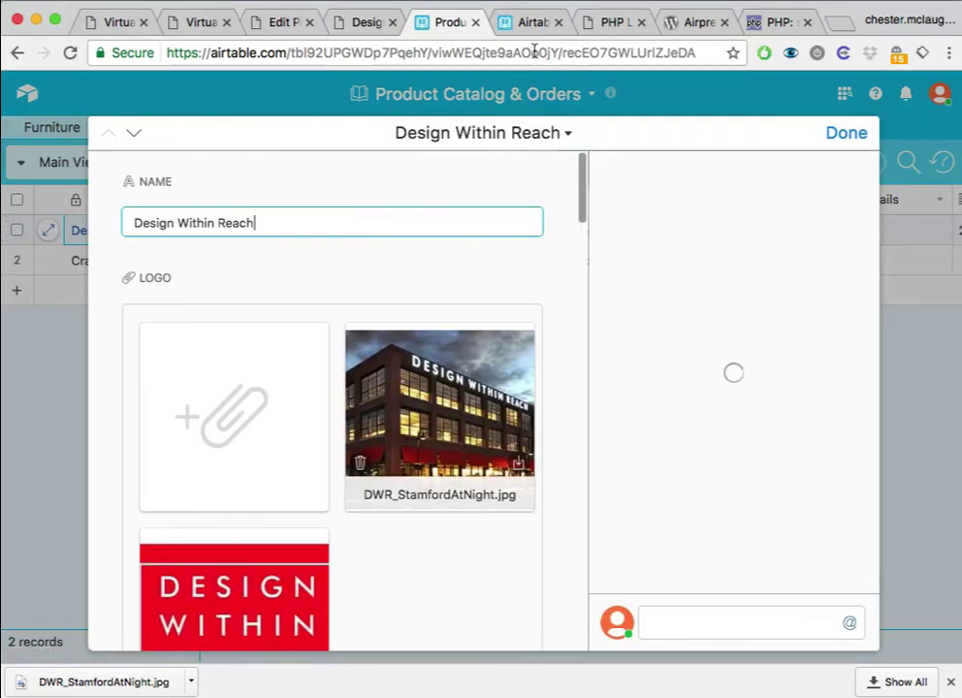
double_click(622, 53)
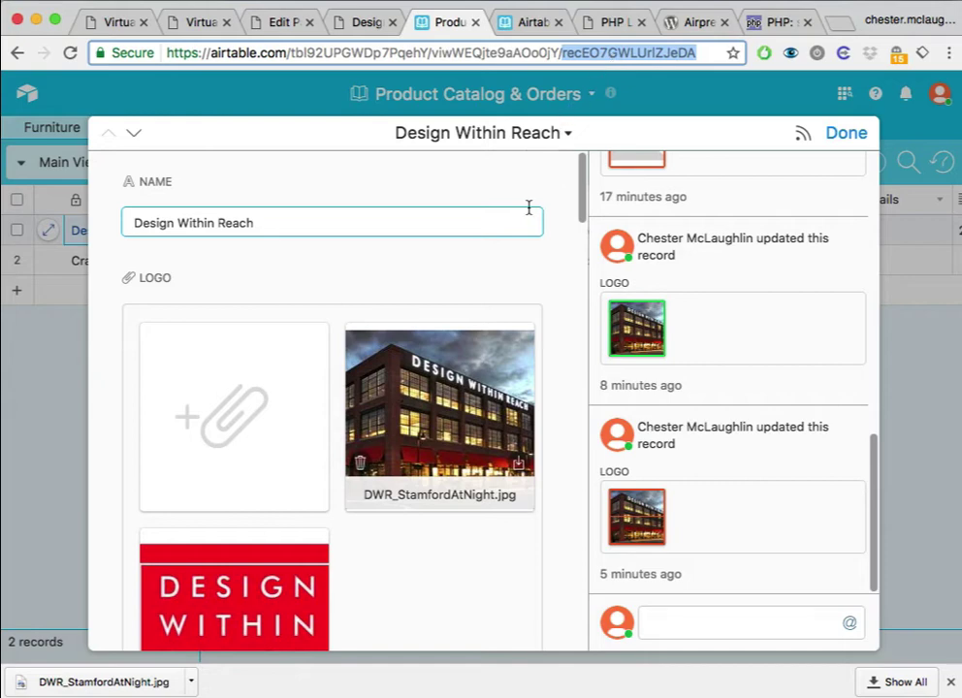
scroll(550, 218, "down", 5)
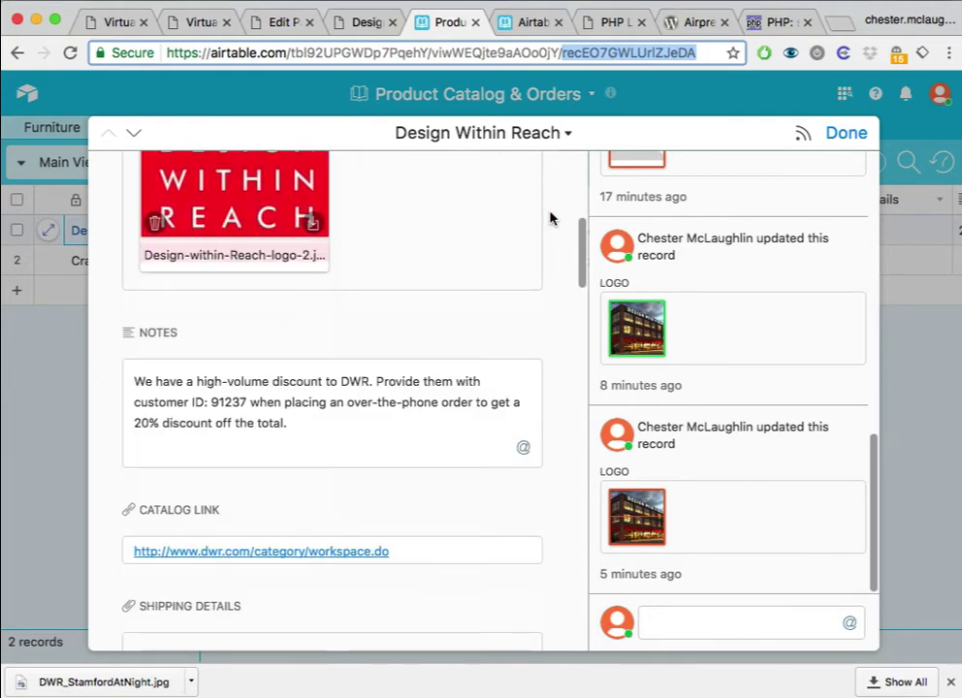
scroll(550, 218, "down", 10)
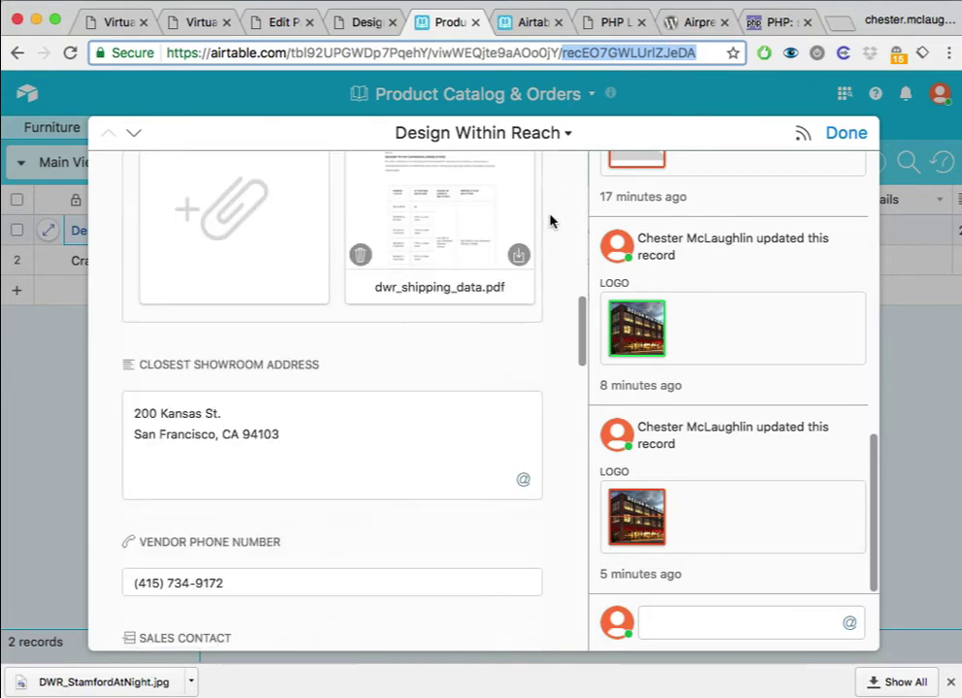
scroll(550, 221, "down", 15)
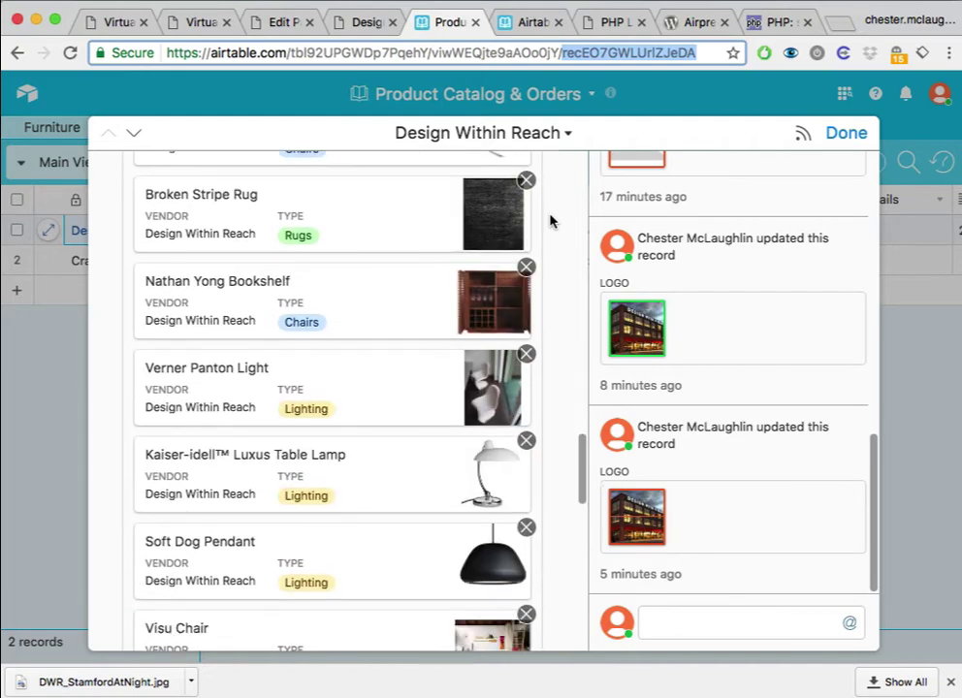
scroll(552, 221, "down", 3)
scroll(552, 221, "up", 15)
scroll(625, 214, "up", 3)
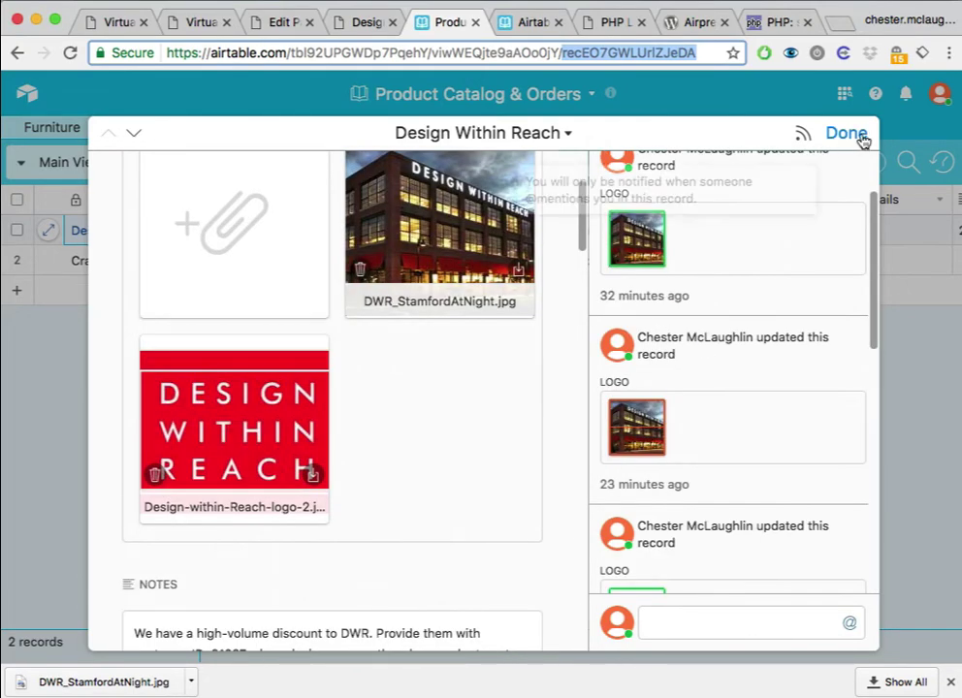
left_click(860, 137)
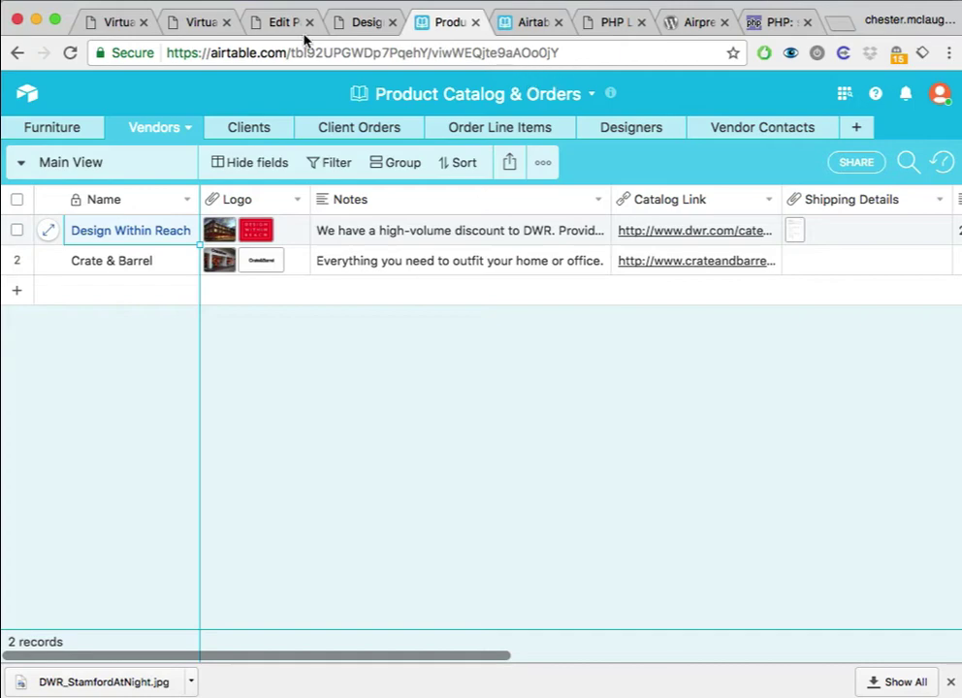
- Check the Design Within Reach page's current URL, and save WordPress's permalink structure as Post name
left_click(292, 27)
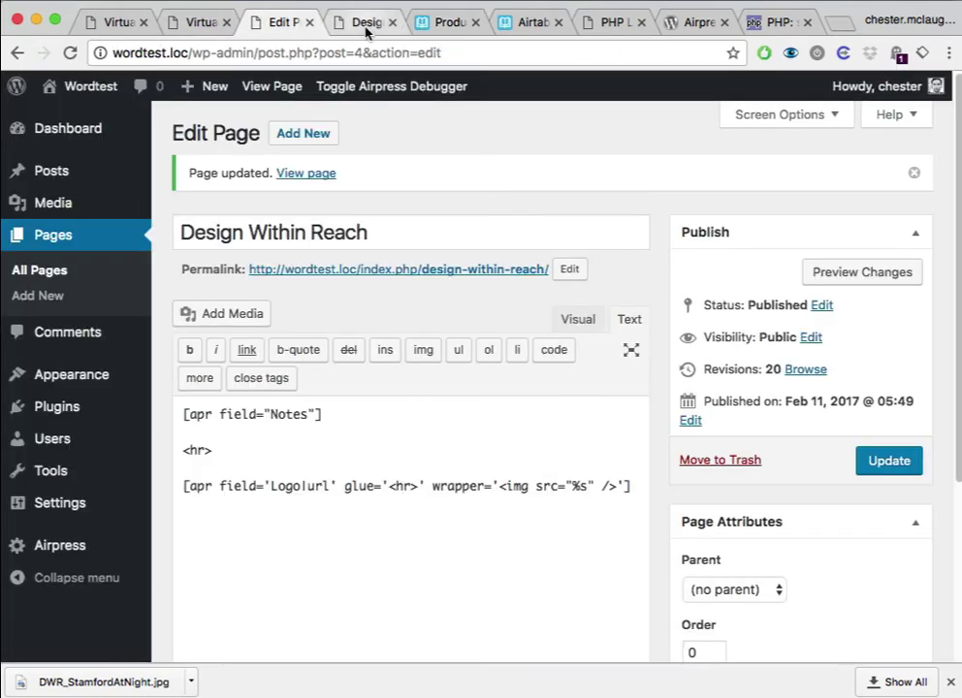
left_click(367, 24)
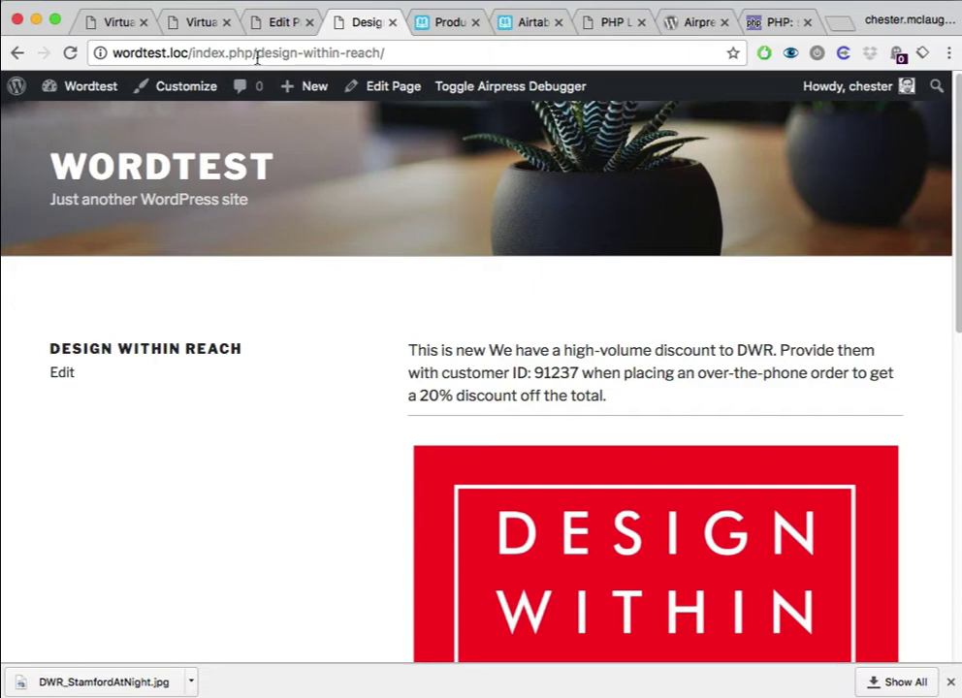
left_click(110, 25)
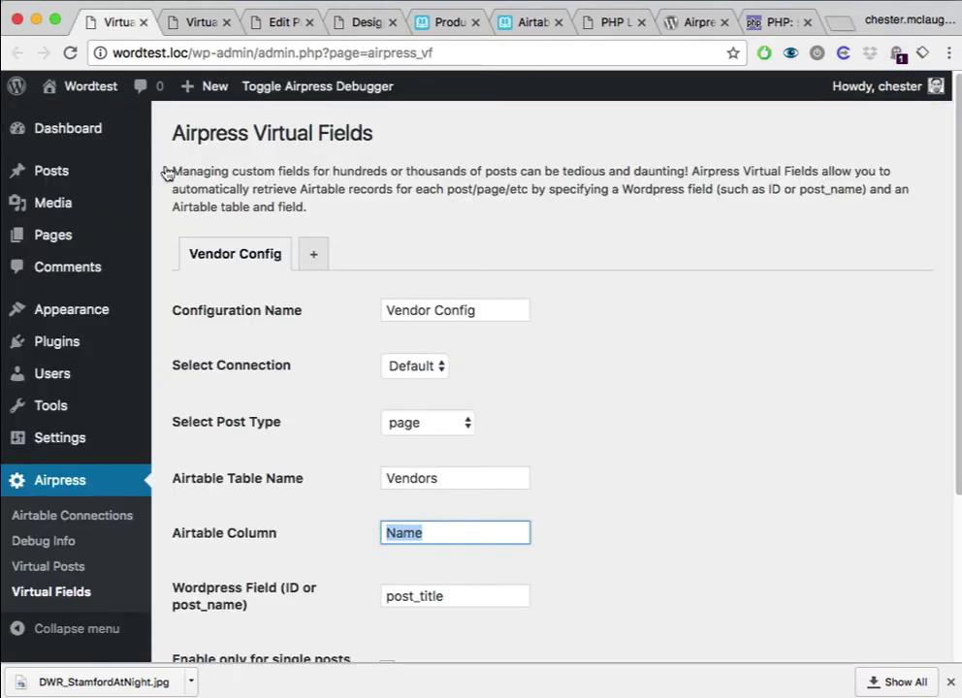
scroll(120, 372, "down", 5)
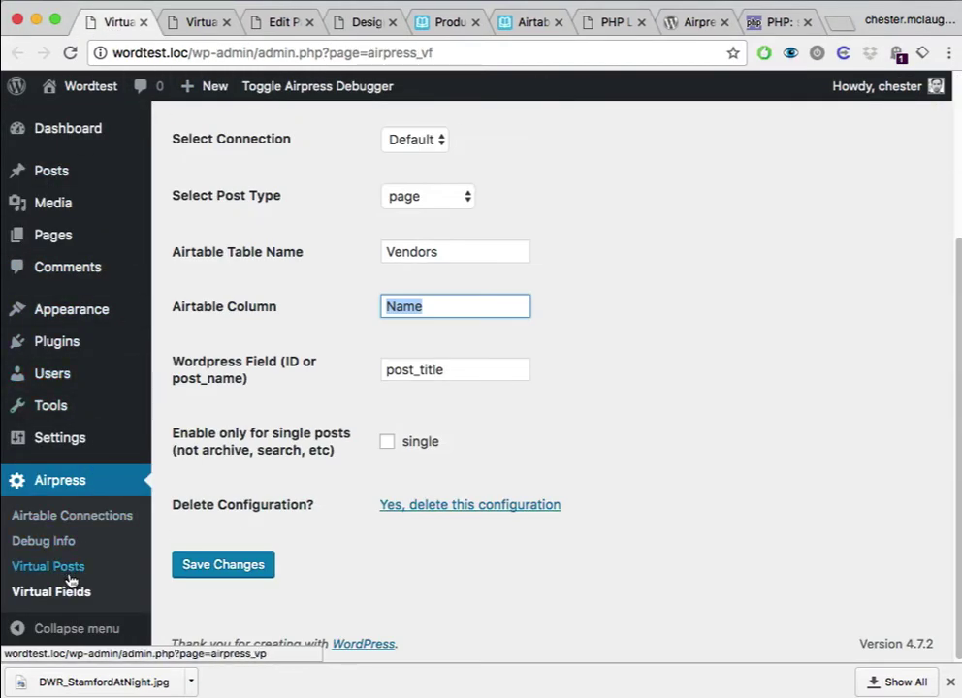
mouse_move(131, 442)
left_click(209, 566)
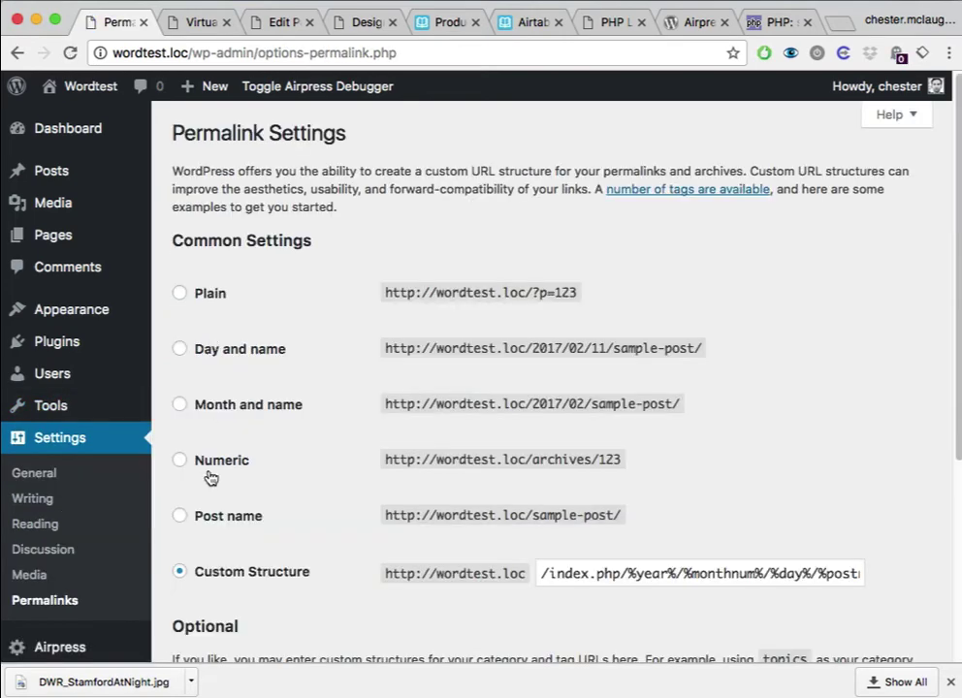
left_click(180, 516)
scroll(339, 474, "down", 5)
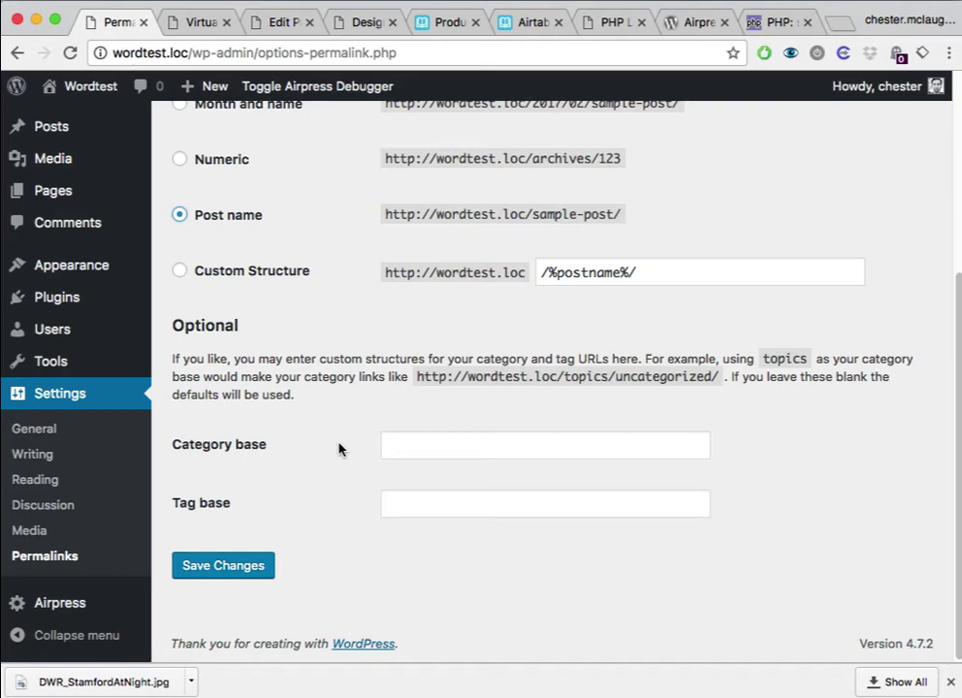
left_click(219, 579)
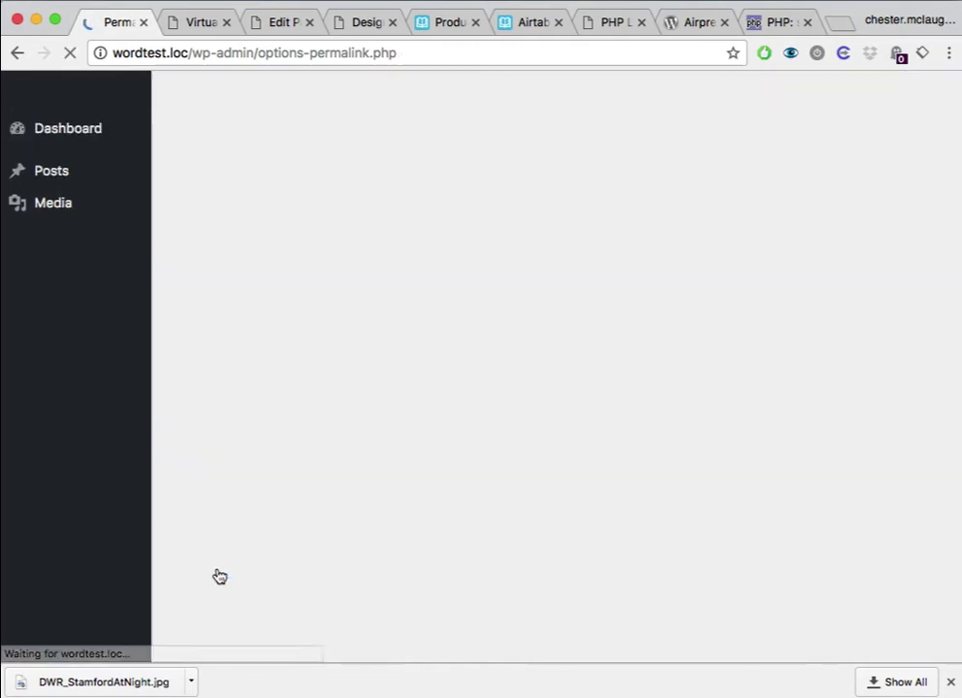
scroll(315, 381, "down", 4)
scroll(315, 380, "up", 4)
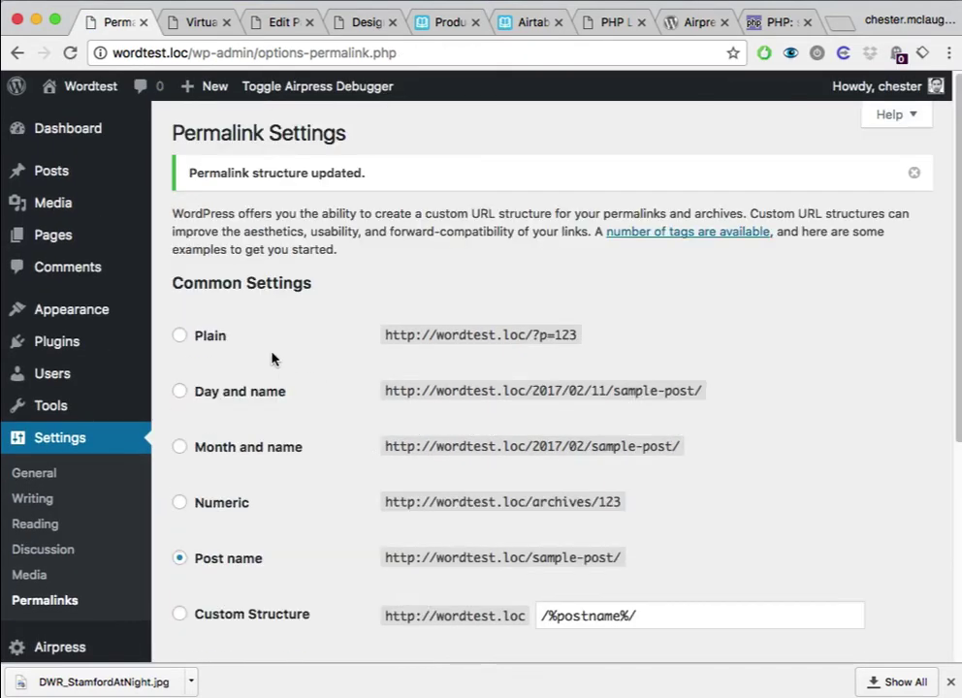
- Reload the Design Within Reach page on the site to check its URL under the new permalink structure
left_click(285, 23)
left_click(355, 23)
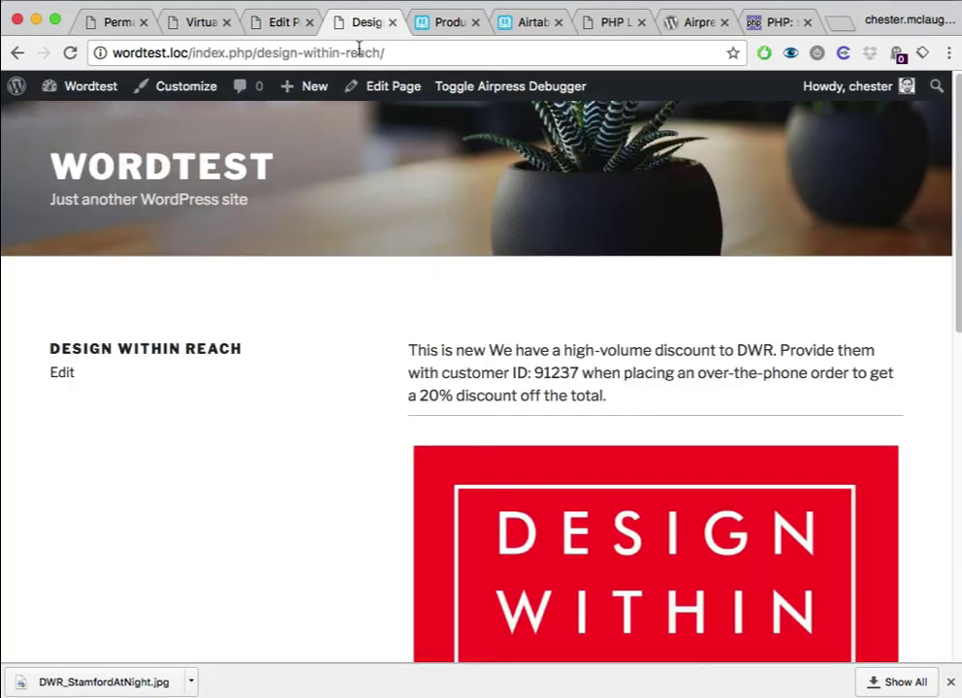
left_click(77, 55)
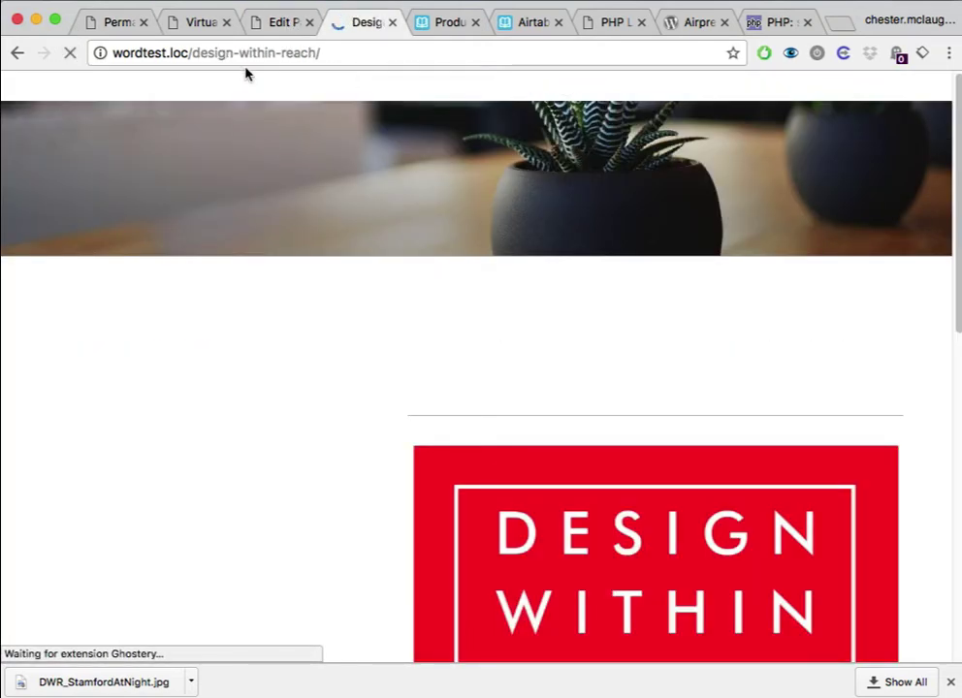
- Replace the page's path with the vendor's record ID and load wordtest.loc/vendors/recEO7GWLUrlZJeDA
left_click_drag(194, 52, 484, 156)
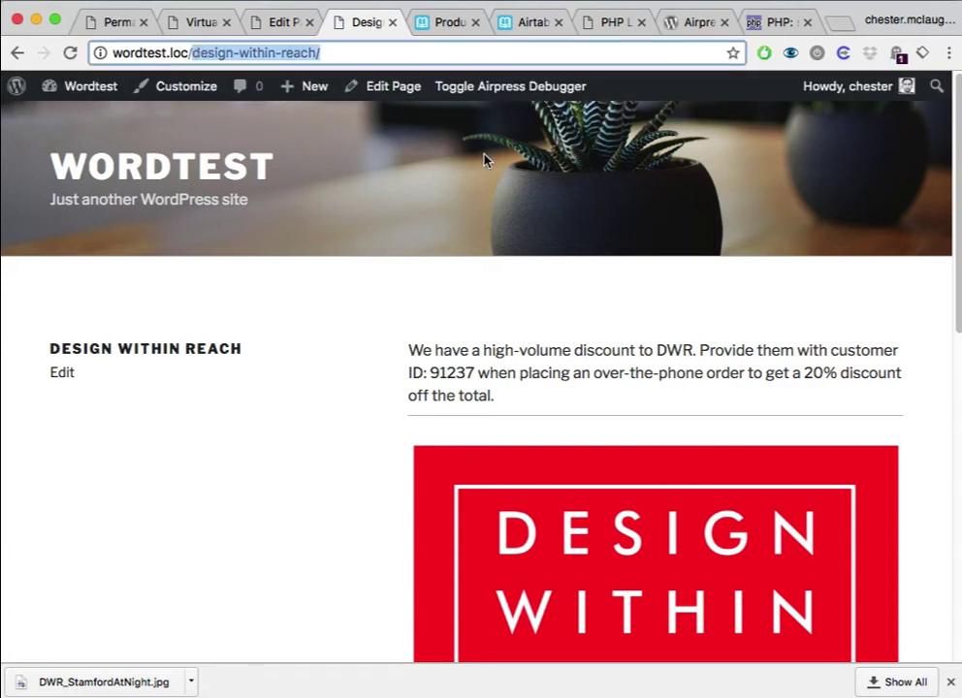
type("vendors/")
type("recEO7GWLUrlZJeDA")
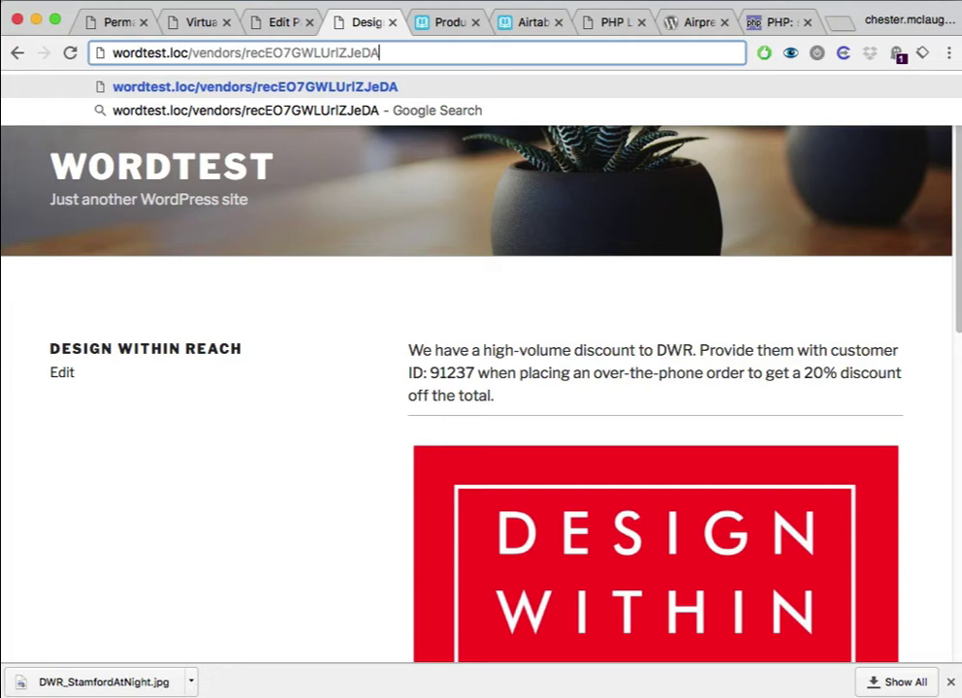
key("Return")
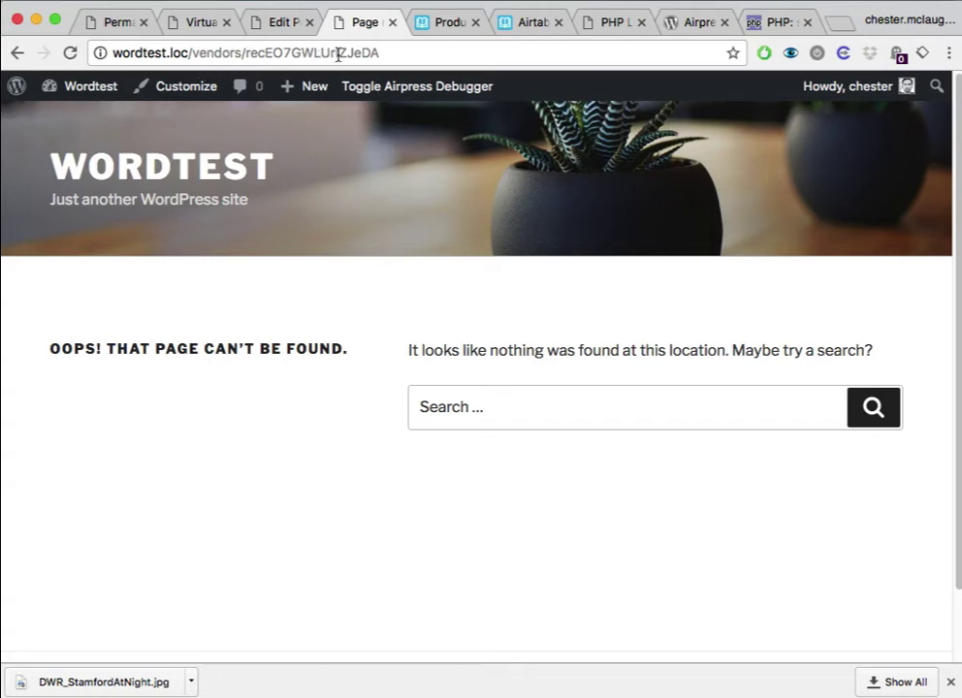
- In the Virtual Posts configuration, set Filter by formula to RECORD_ID() = '$1', replacing the placeholder Airtable field
left_click(196, 24)
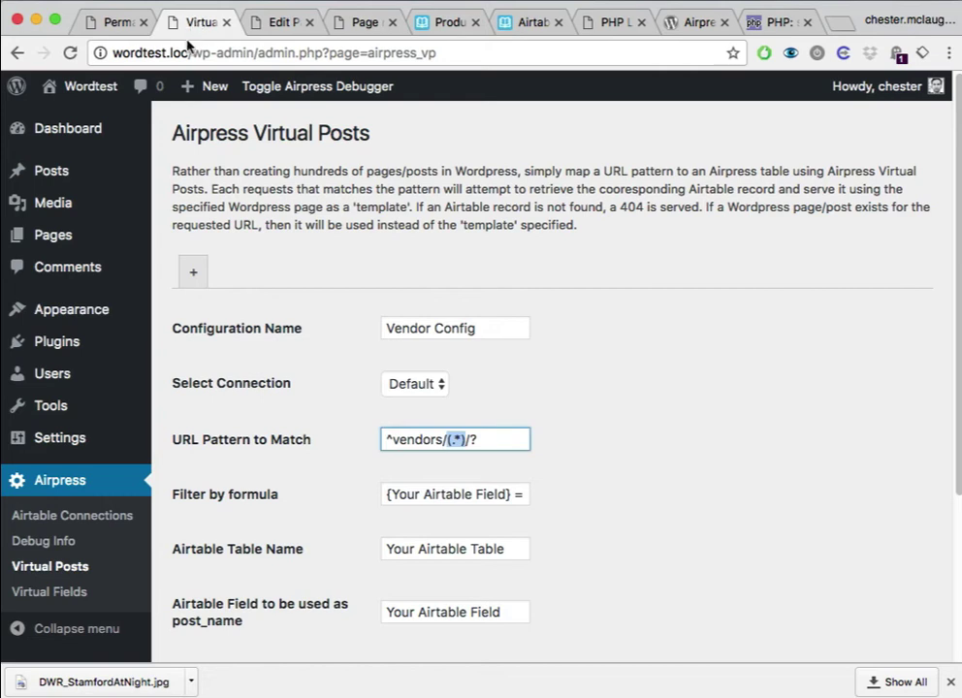
left_click(440, 439)
left_click(409, 496)
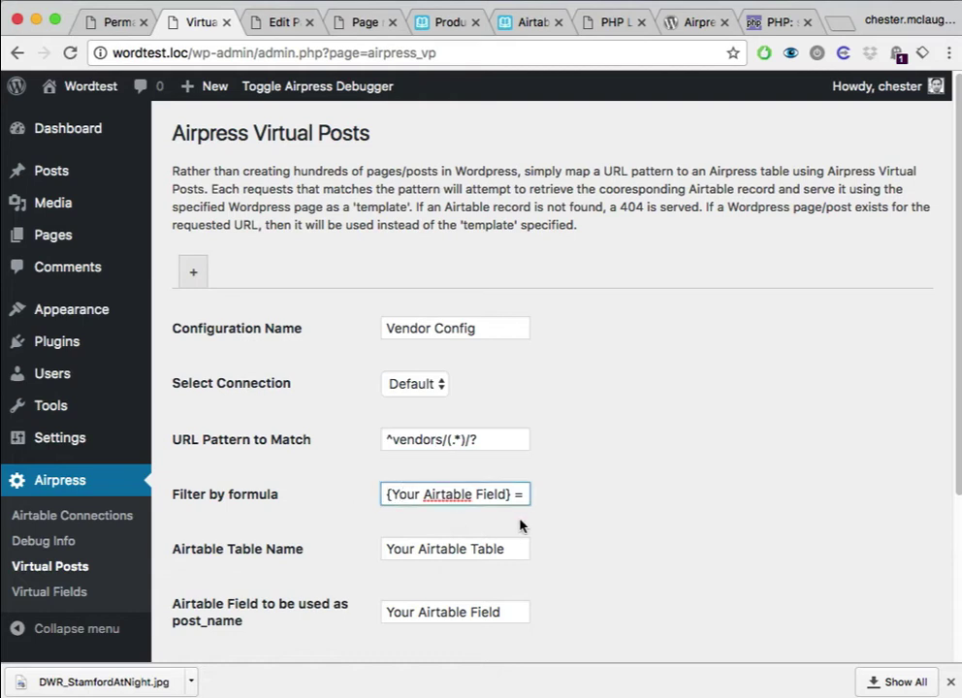
key("shift+Right")
key("shift+Right")
key("shift+Right")
key("shift+Right")
key("shift+Right")
key("shift+Right")
key("shift+Right")
key("shift+Right")
key("shift+Right")
key("shift+Right")
key("shift+Right")
key("shift+Right")
key("shift+Right")
key("shift+Right")
key("shift+Right")
key("shift+Right")
key("shift+Right")
key("shift+Right")
key("shift+Right")
key("shift+Right")
key("BackSpace")
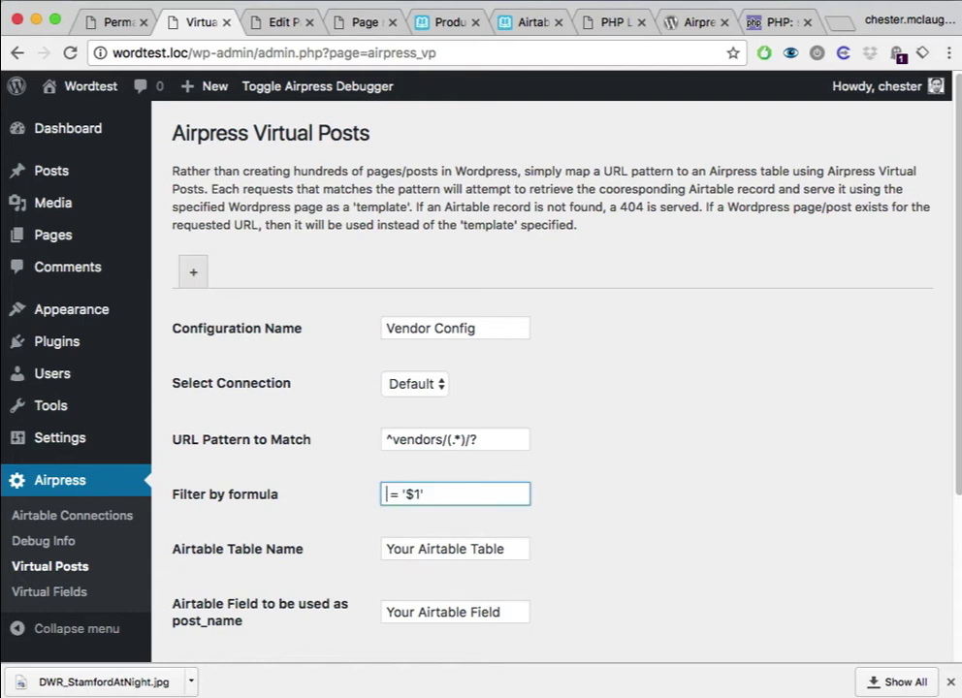
type("RECORD_ID")
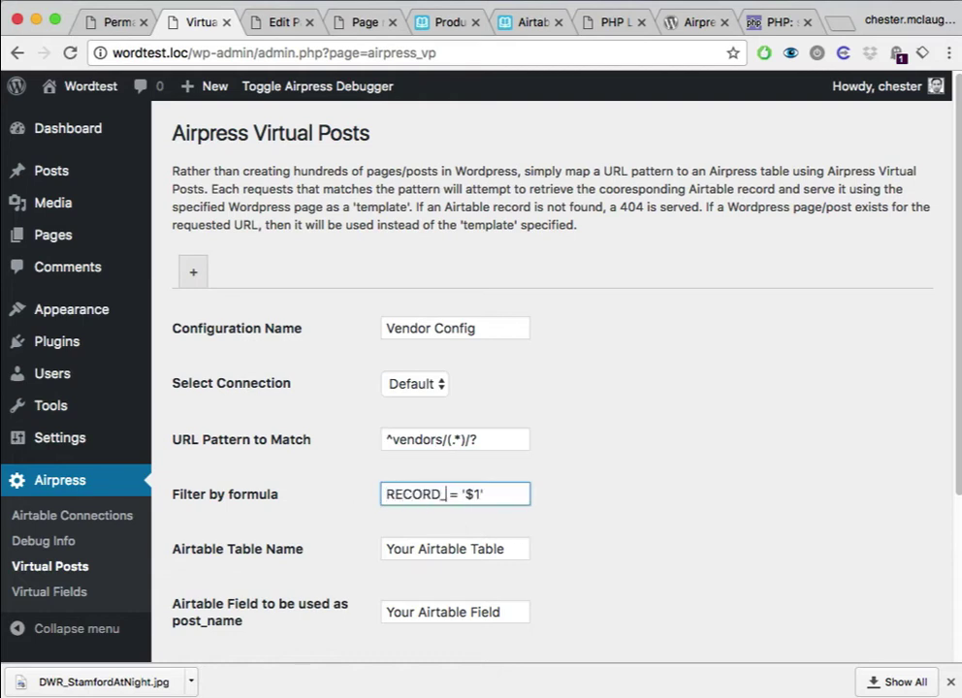
type("()")
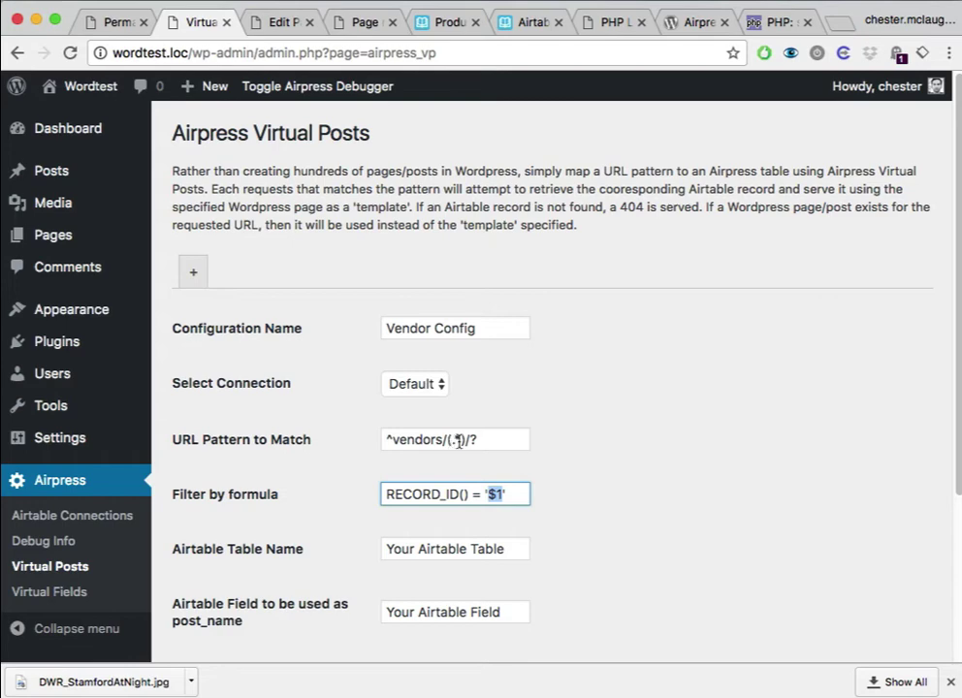
- Inspect match index 1 in the PHP Live Regex results to see what $1 in the filter formula refers to
left_click(596, 21)
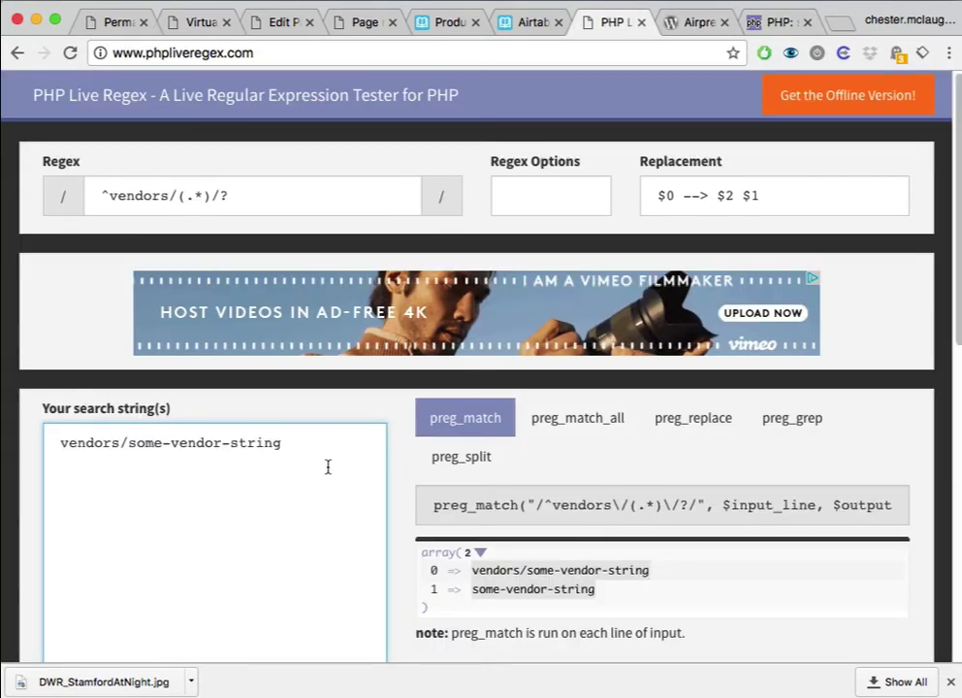
double_click(433, 589)
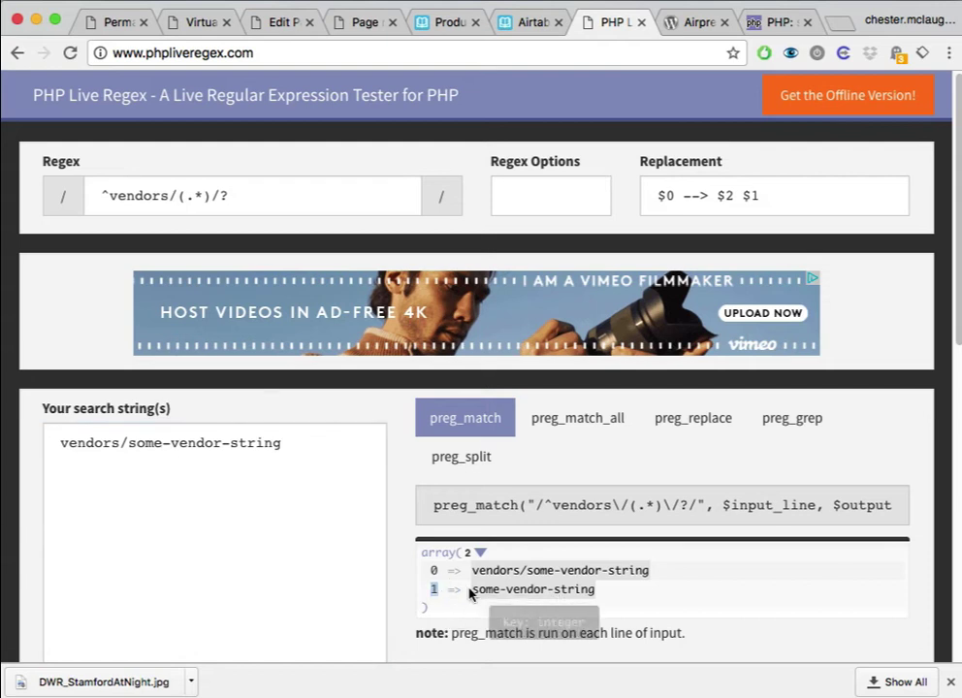
- Add a filter to the Vendors table in Airtable and look through the fields offered for its condition
scroll(776, 473, "down", 1)
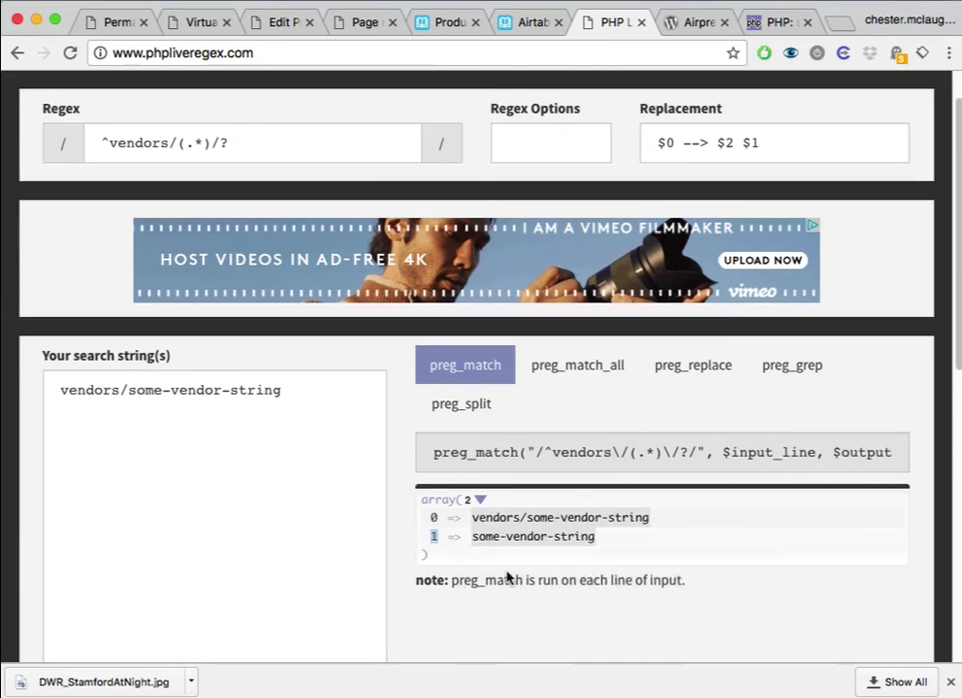
left_click(204, 21)
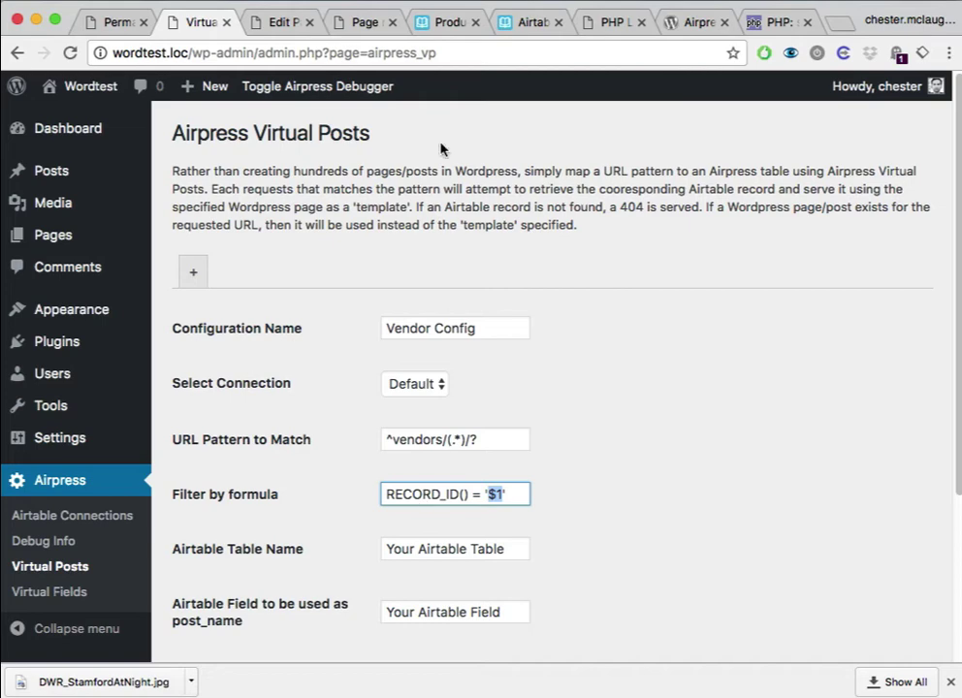
left_click(445, 21)
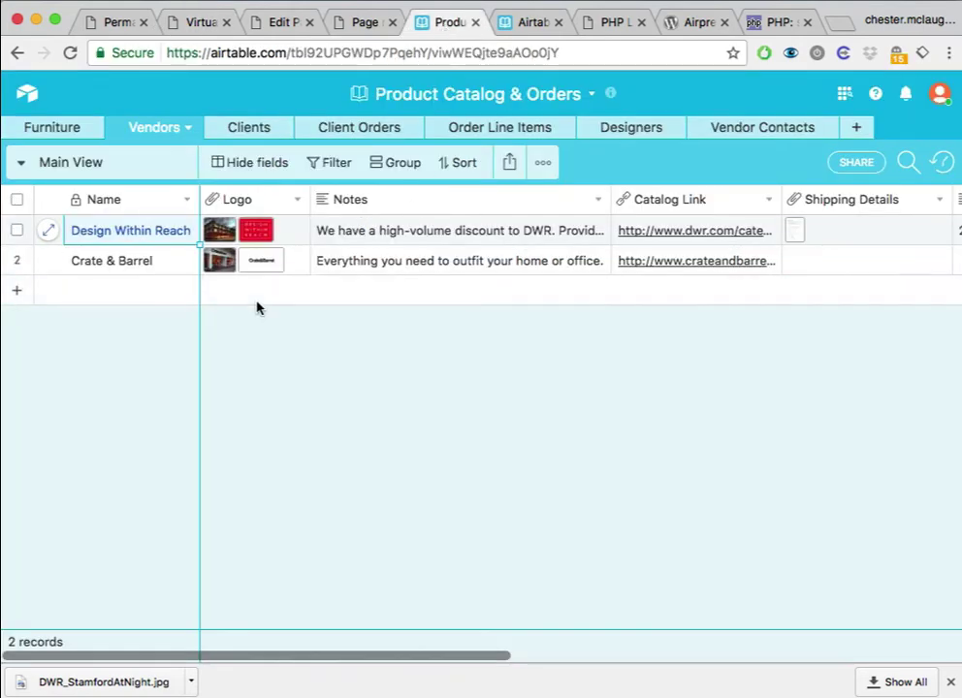
left_click(339, 165)
left_click(342, 191)
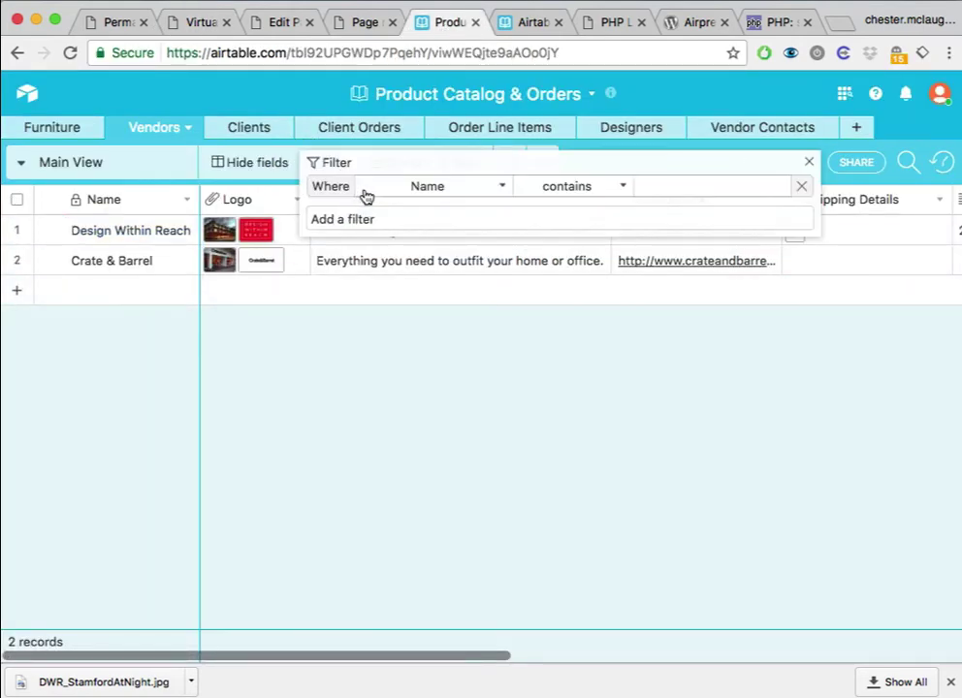
left_click(417, 186)
scroll(423, 272, "down", 3)
scroll(423, 300, "up", 5)
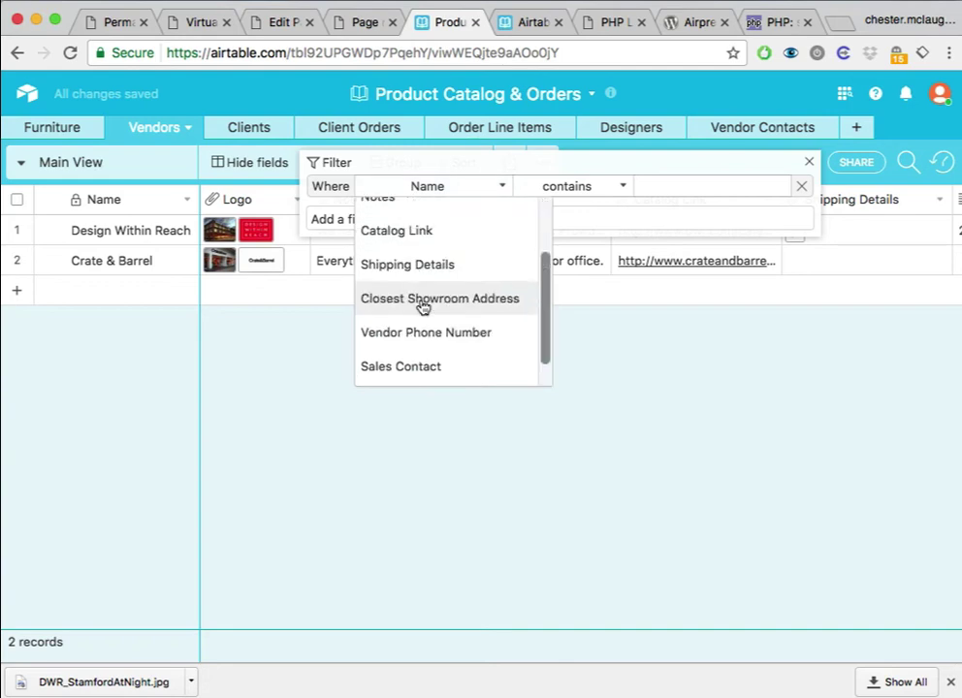
left_click(813, 165)
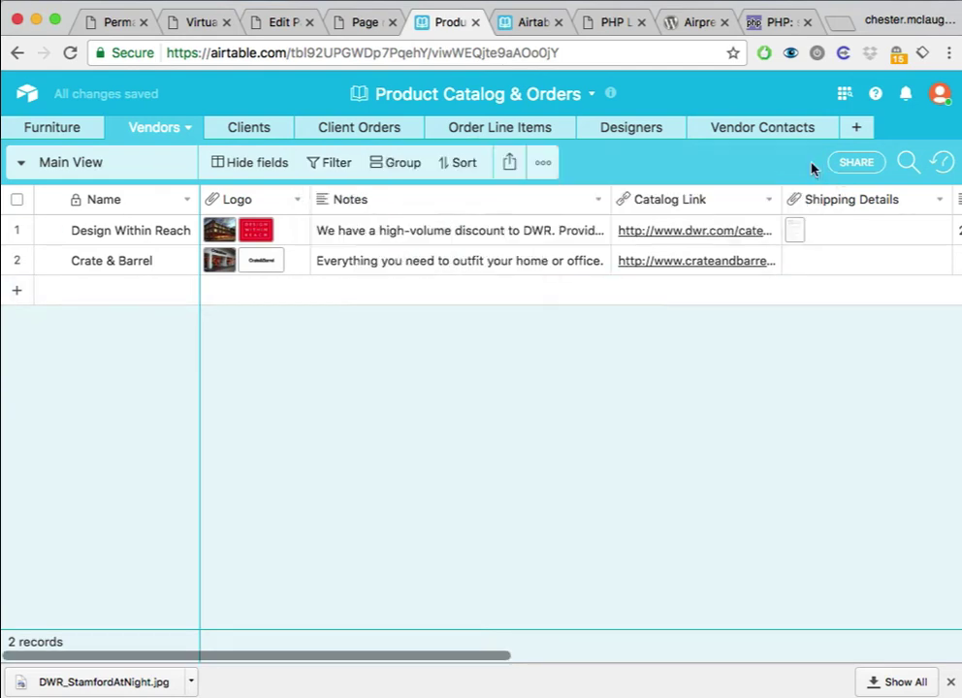
- Add a formula field named ID with the formula RECORD_ID() at the end of the Vendors table
scroll(589, 280, "right", 10)
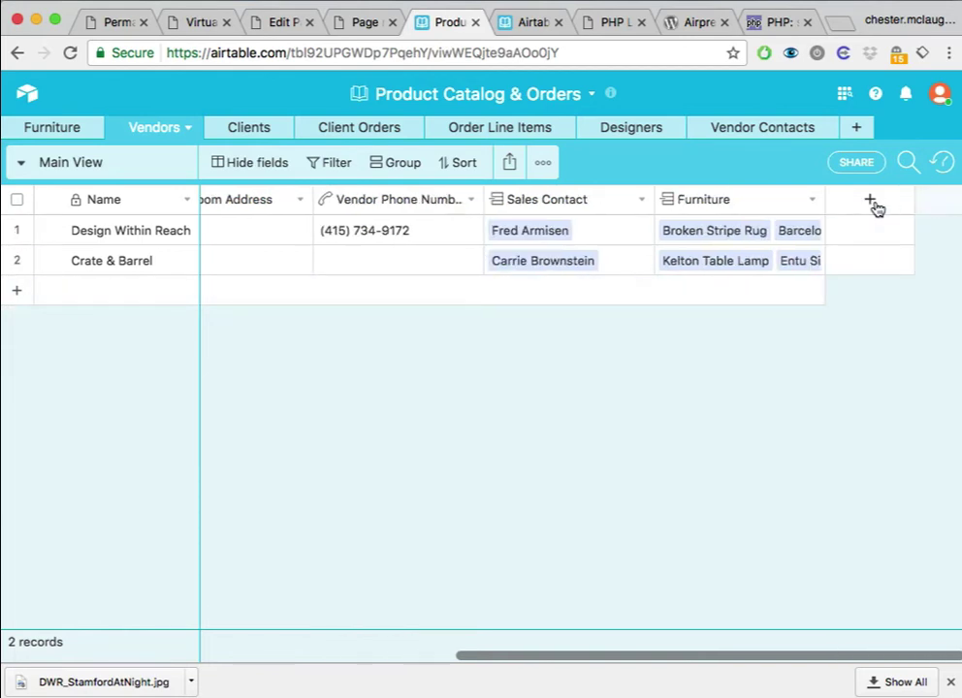
left_click(873, 204)
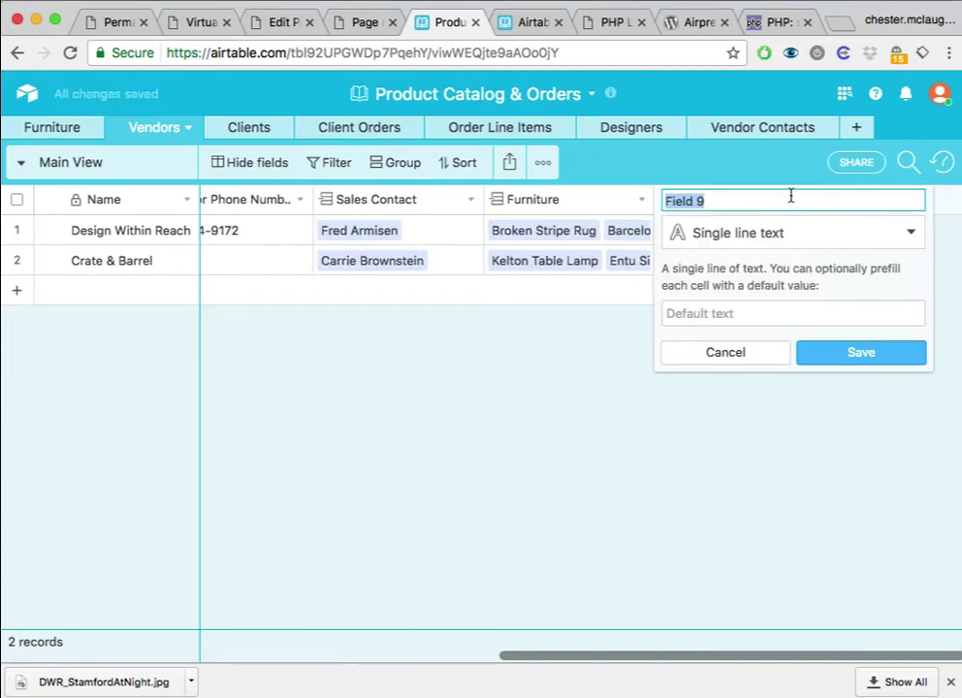
type("ID")
left_click(741, 232)
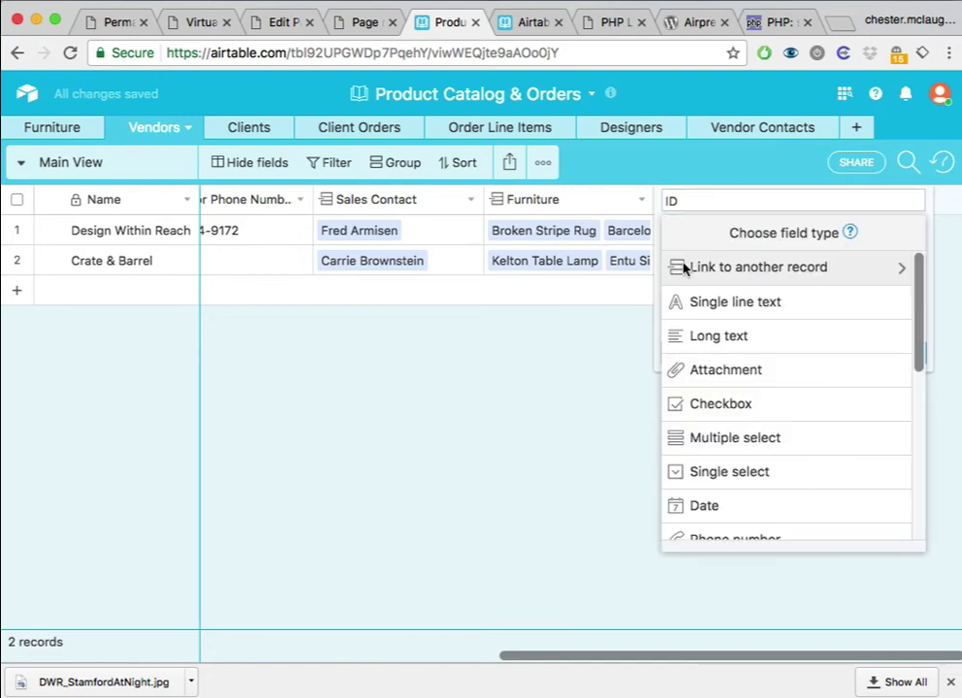
scroll(737, 426, "down", 5)
left_click(724, 359)
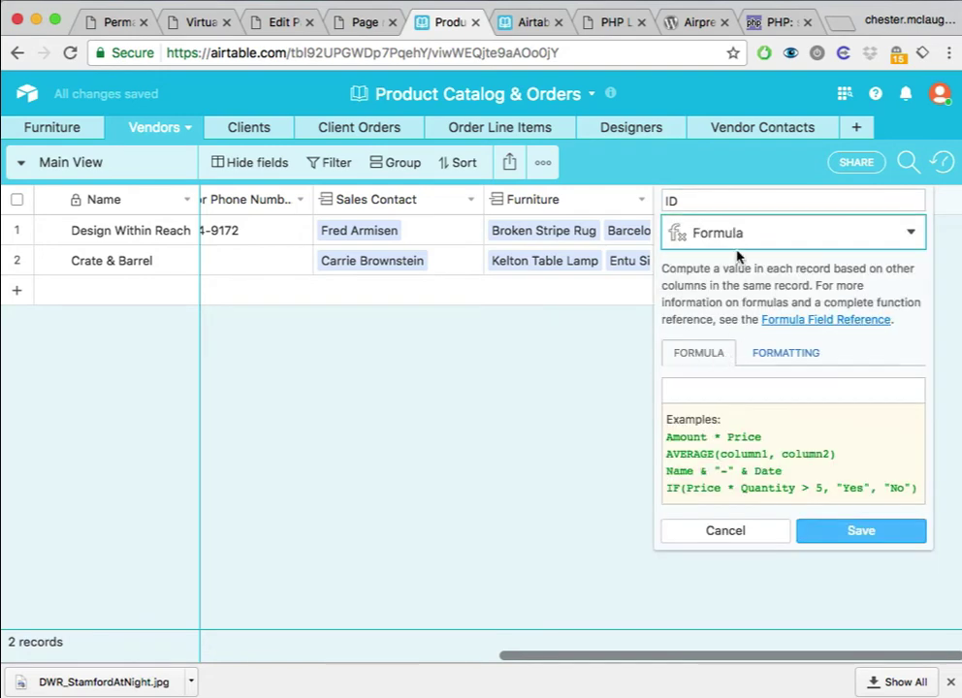
left_click(700, 389)
type("RECORD")
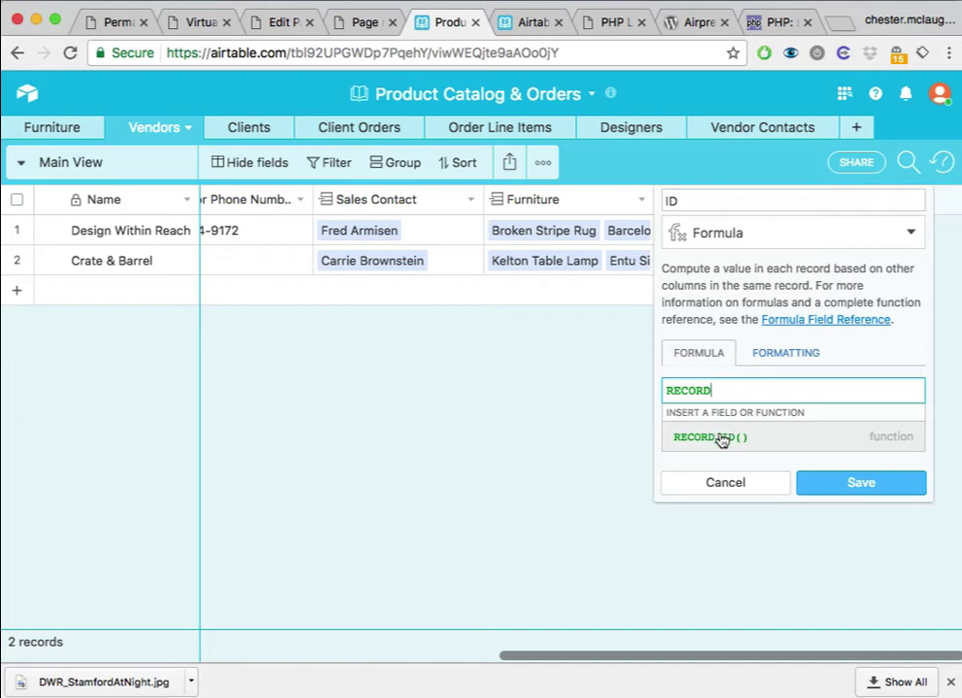
left_click(695, 439)
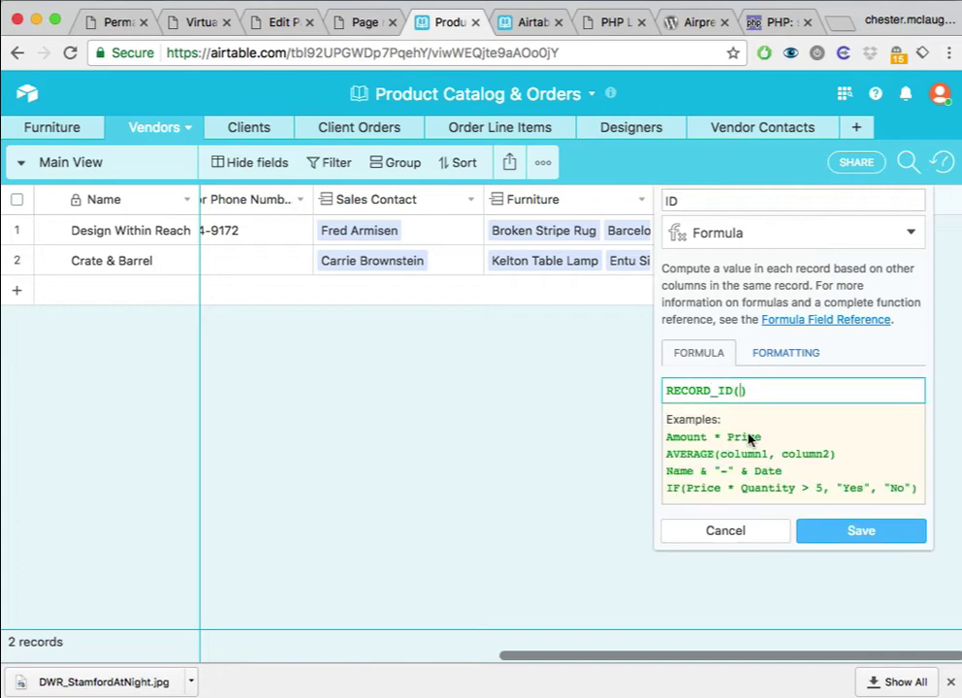
left_click(845, 531)
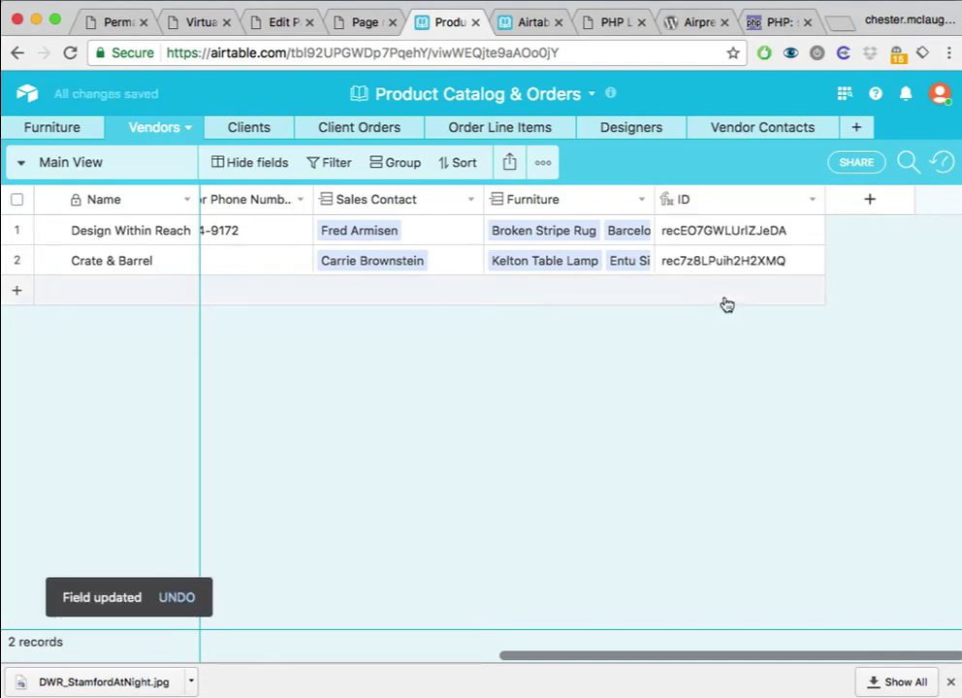
- Filter the Vendors table to records where ID is recEO7GWLUrlZJeDA
left_click(334, 162)
left_click(423, 193)
scroll(425, 322, "down", 1)
scroll(425, 322, "down", 3)
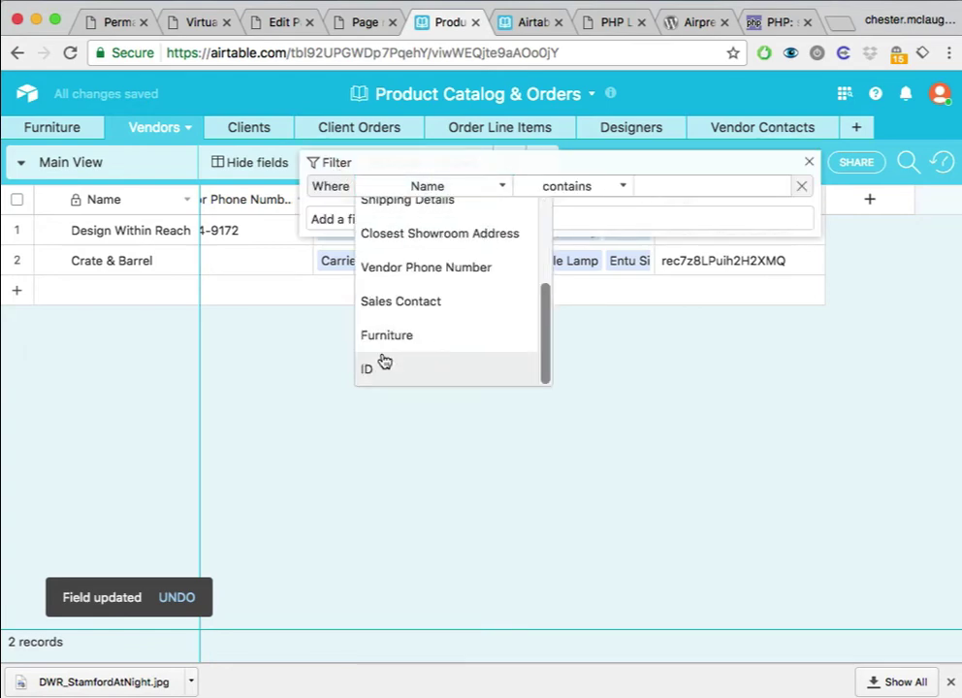
left_click(382, 363)
left_click(614, 187)
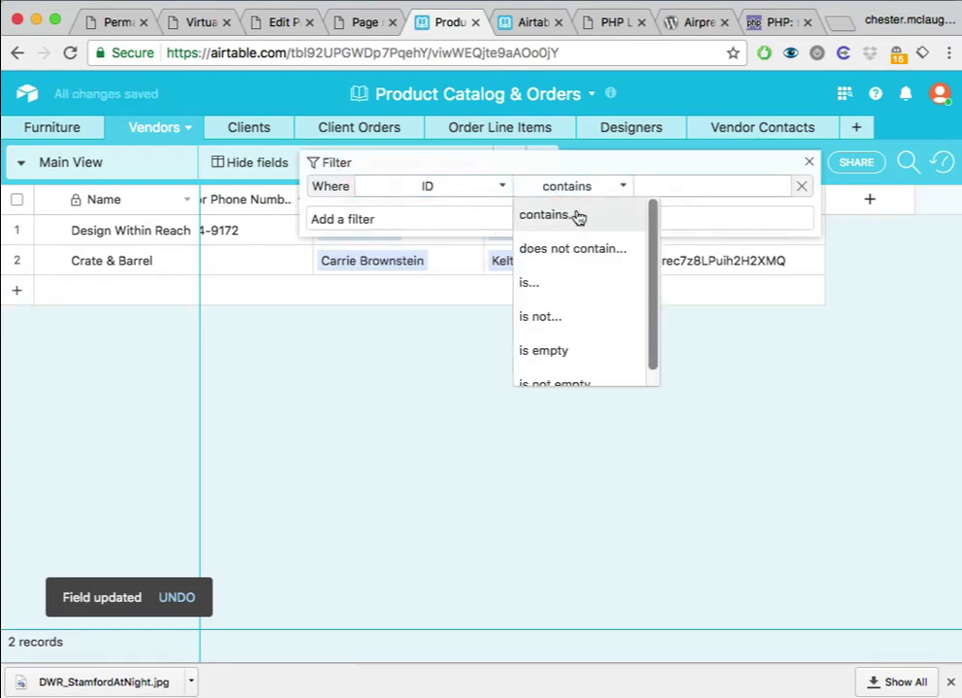
left_click(530, 283)
left_click(673, 188)
type("recEO7GWLUrlZJeDA")
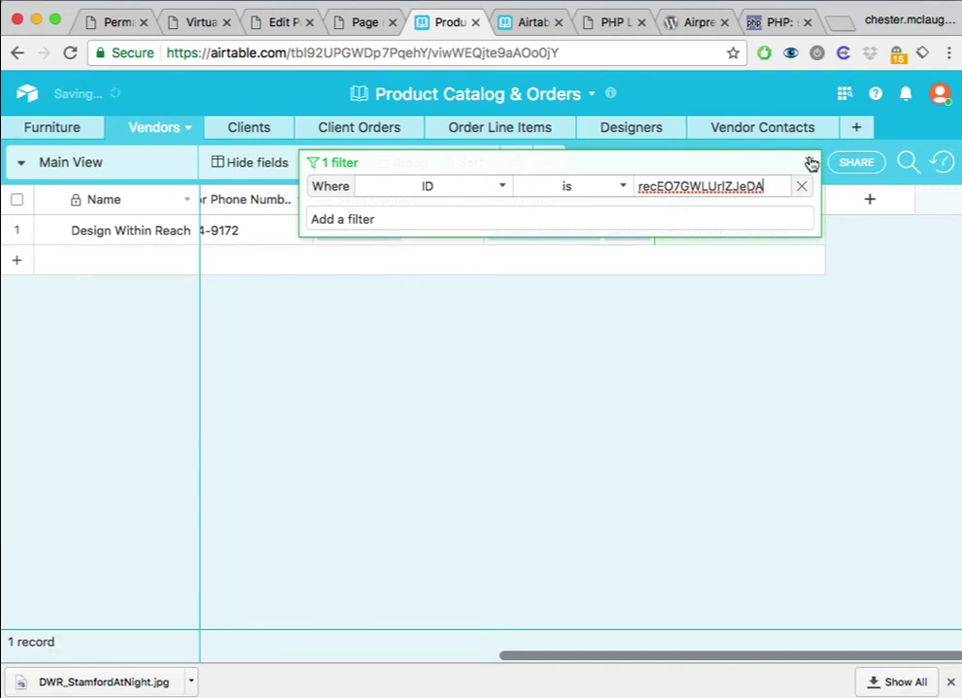
left_click(810, 161)
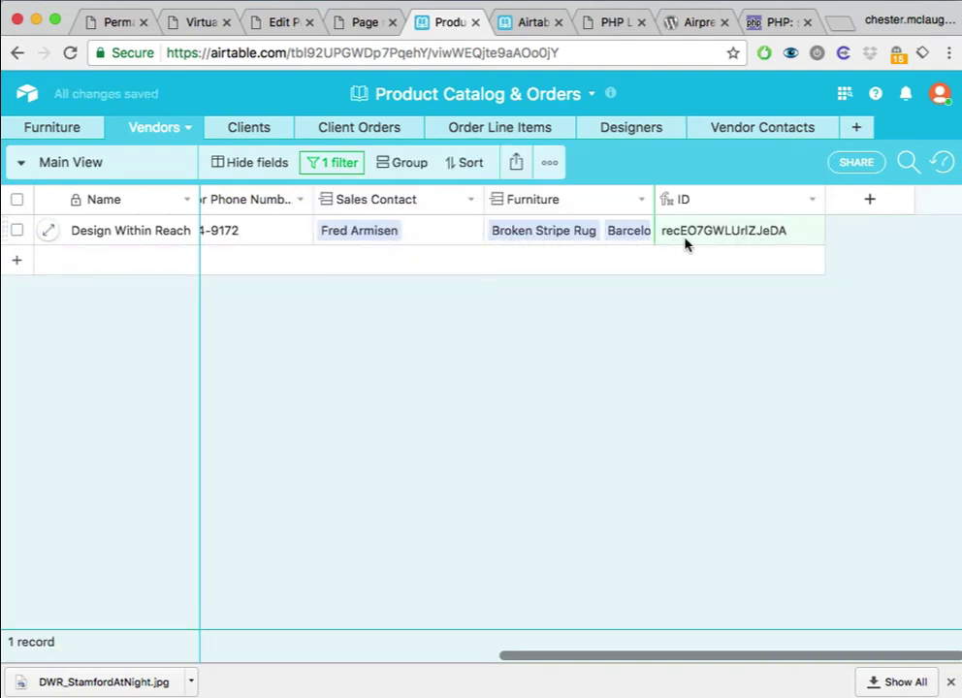
- Delete the ID formula field from the Vendors table
left_click(812, 200)
left_click(718, 606)
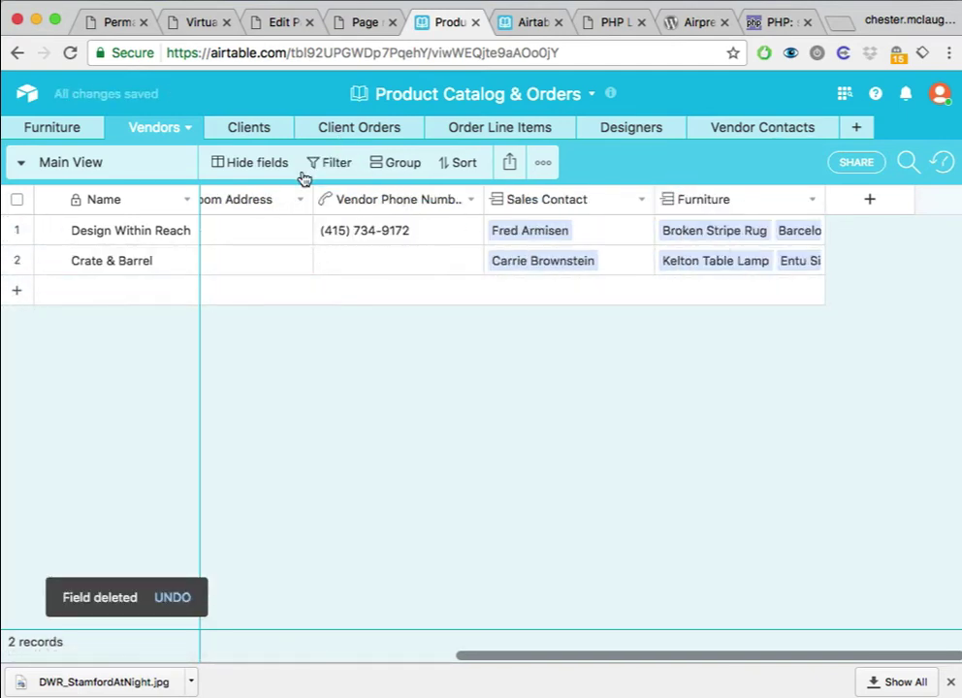
- Return to the Virtual Posts configuration, review its filter formula and URL pattern, and set Airtable Table Name to Vendors
left_click(357, 25)
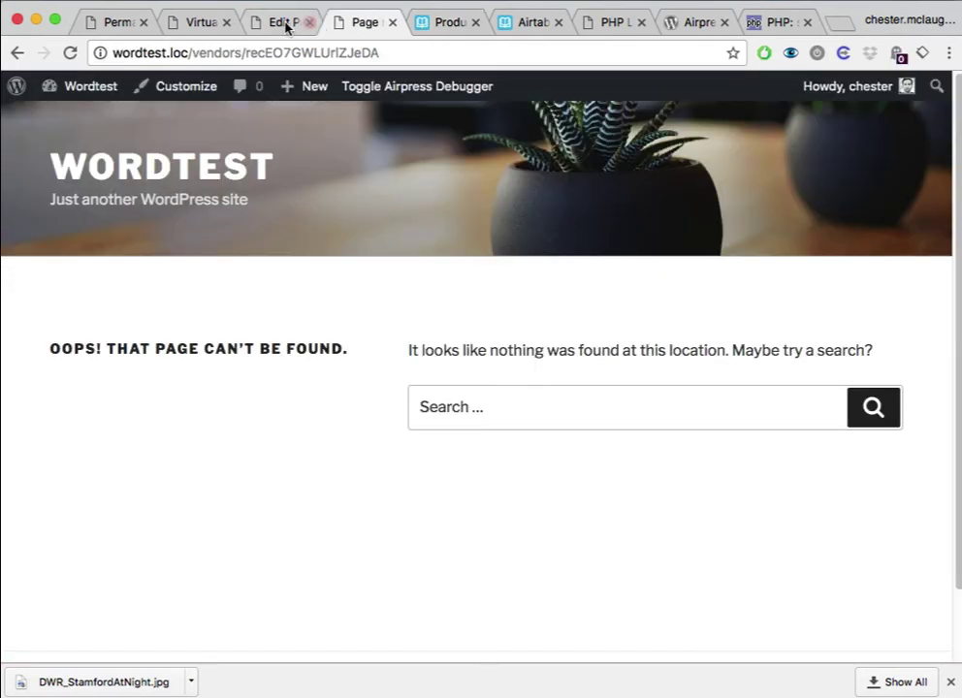
left_click(276, 27)
left_click(213, 33)
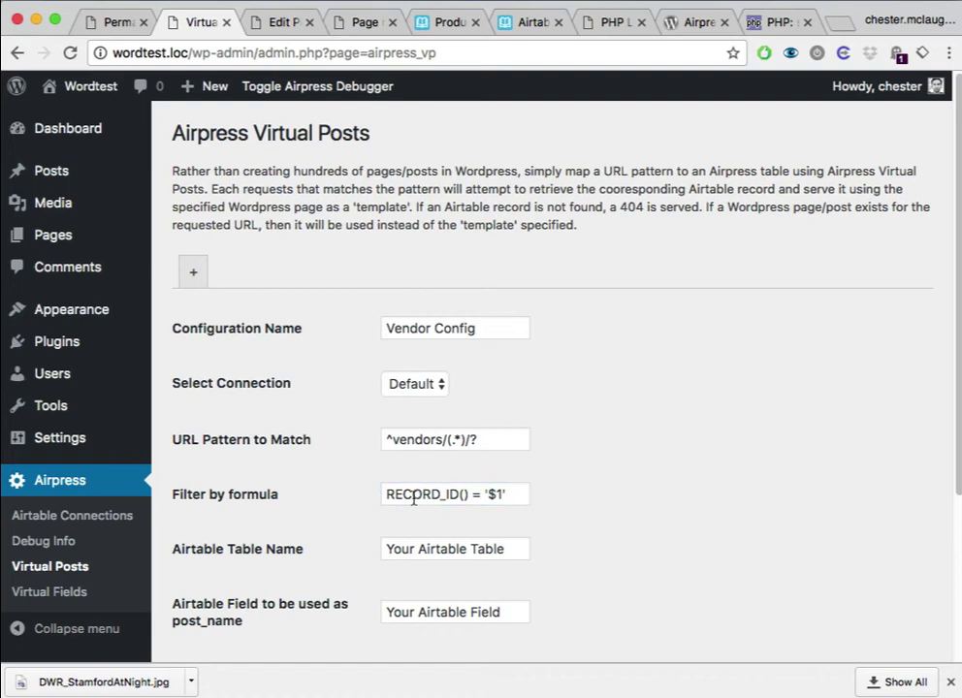
left_click_drag(468, 495, 344, 496)
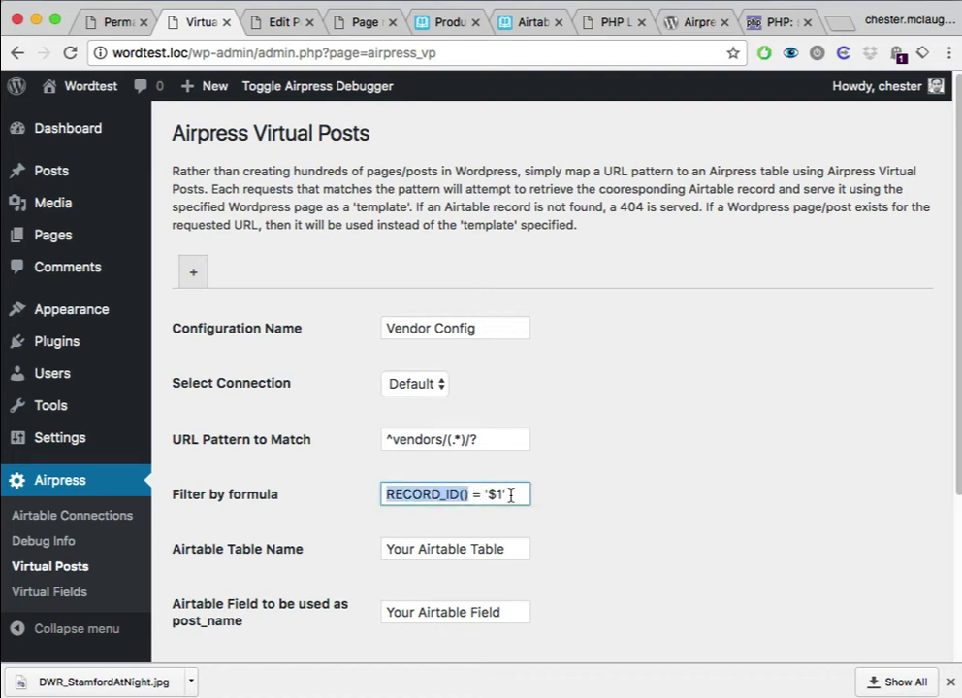
left_click_drag(467, 439, 446, 442)
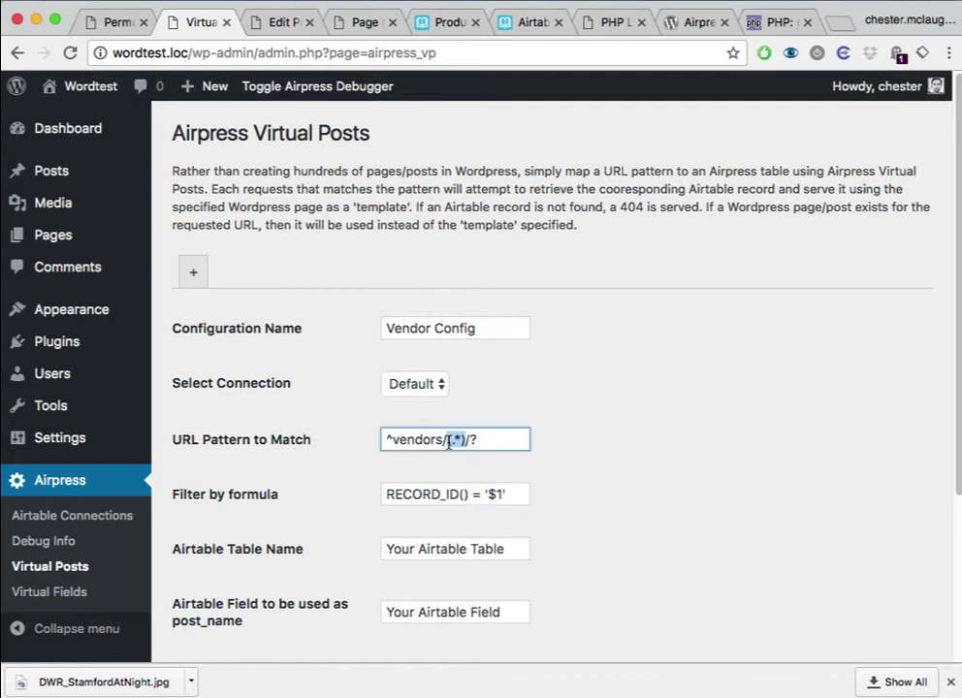
left_click(449, 548)
key("super+a")
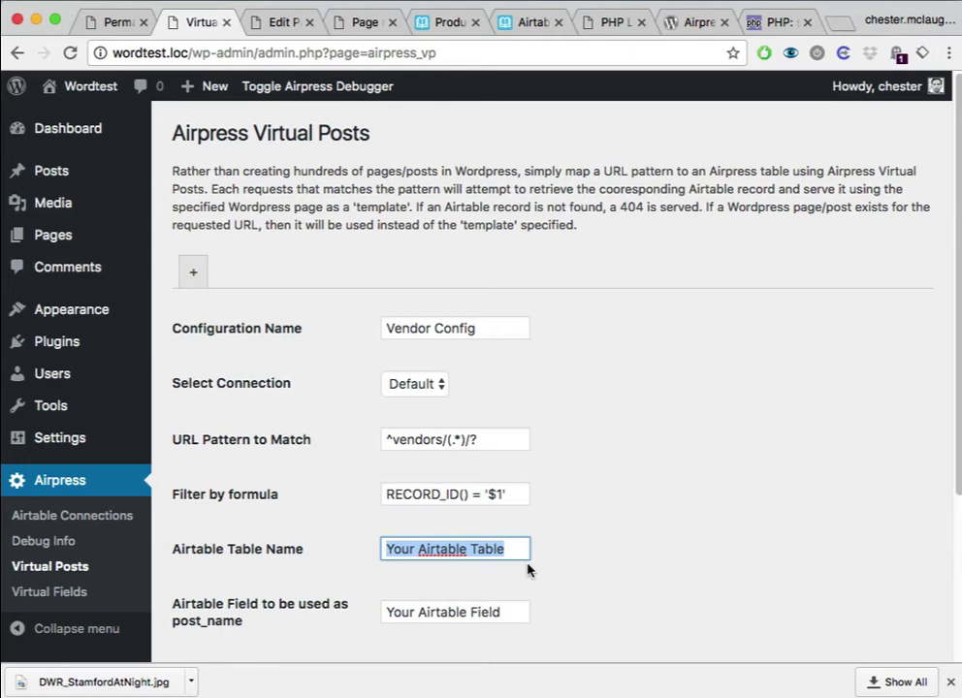
type("Vendors")
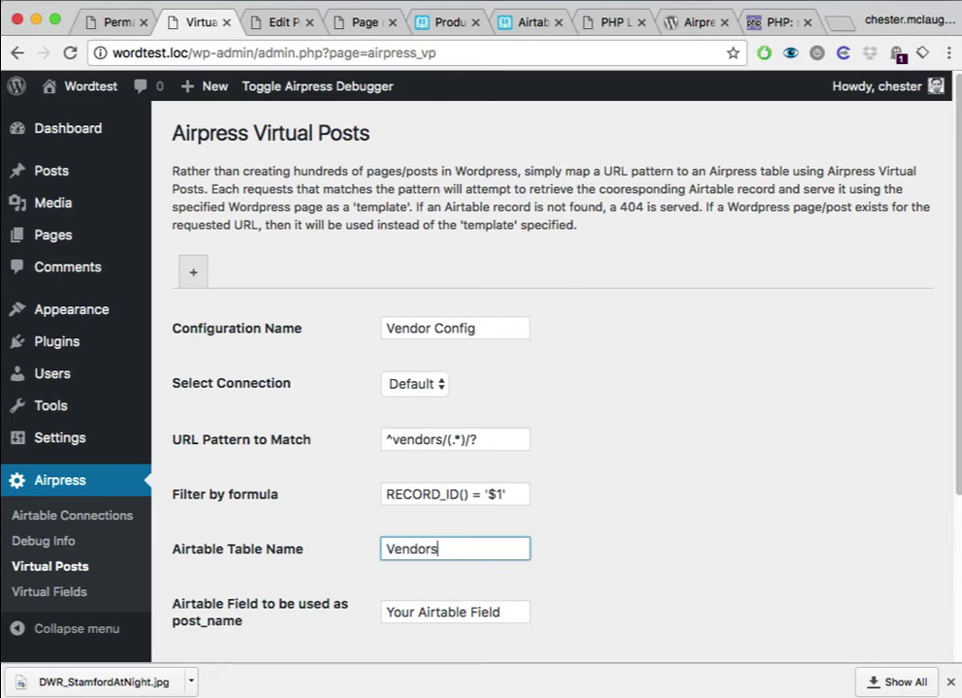
- Replace the placeholder for the Airtable field used as post_name with $1
scroll(621, 569, "down", 3)
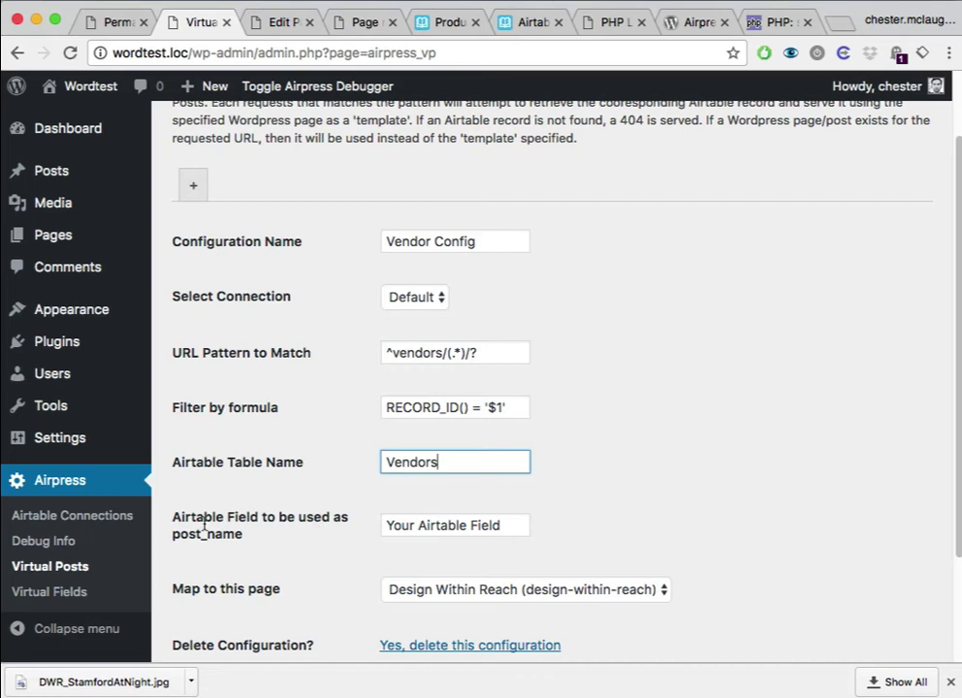
left_click(480, 527)
key("super+a")
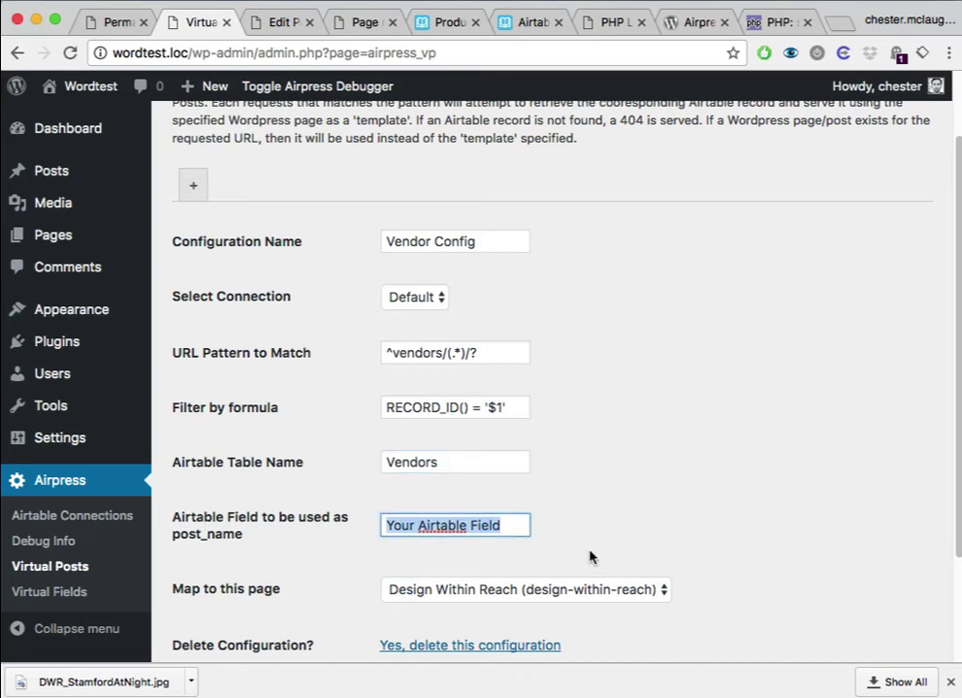
key("BackSpace")
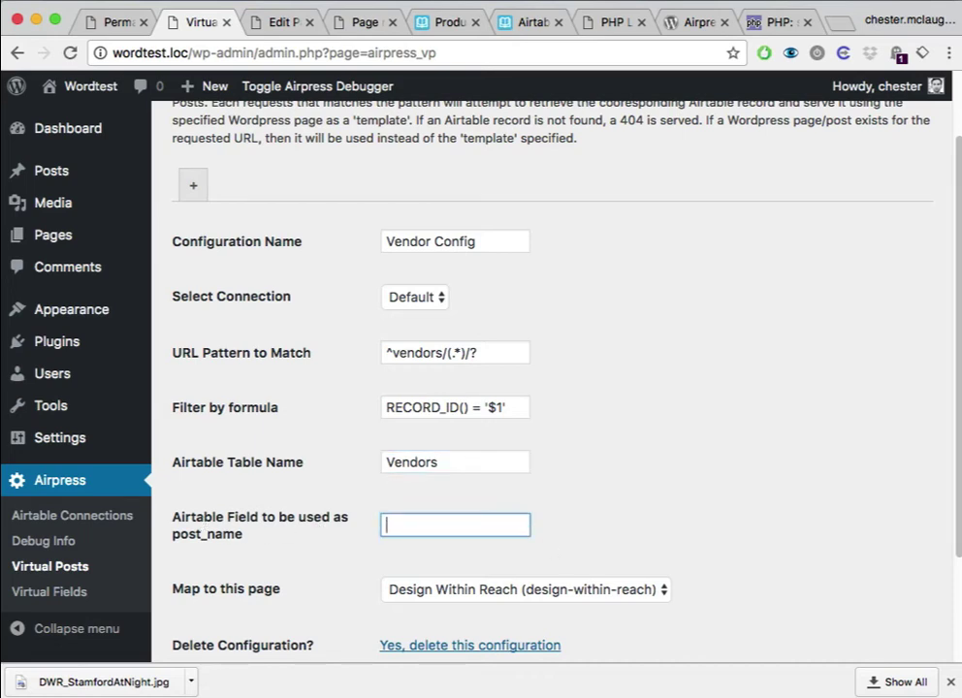
key("ctrl+Tab")
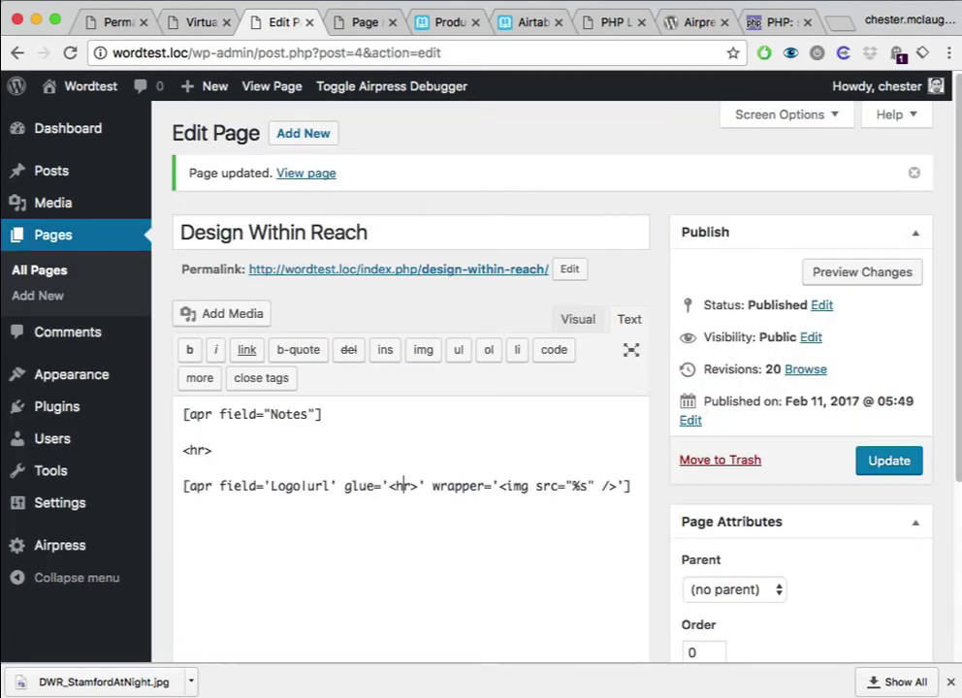
key("ctrl+shift+Tab")
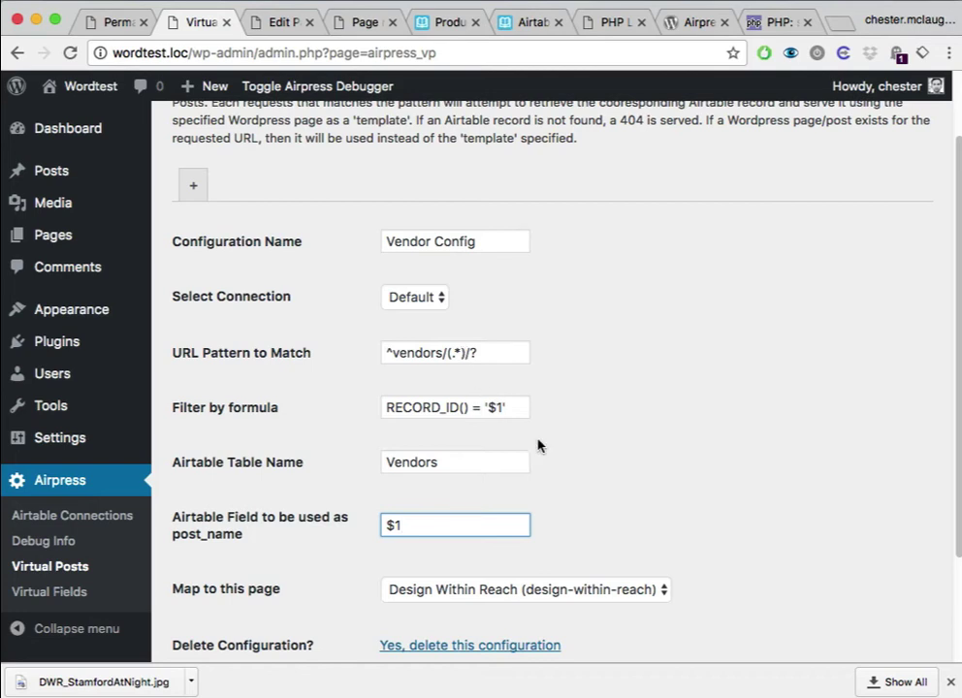
- Keep the configuration mapped to the Design Within Reach page and save the Virtual Posts changes
scroll(537, 445, "down", 2)
left_click(515, 568)
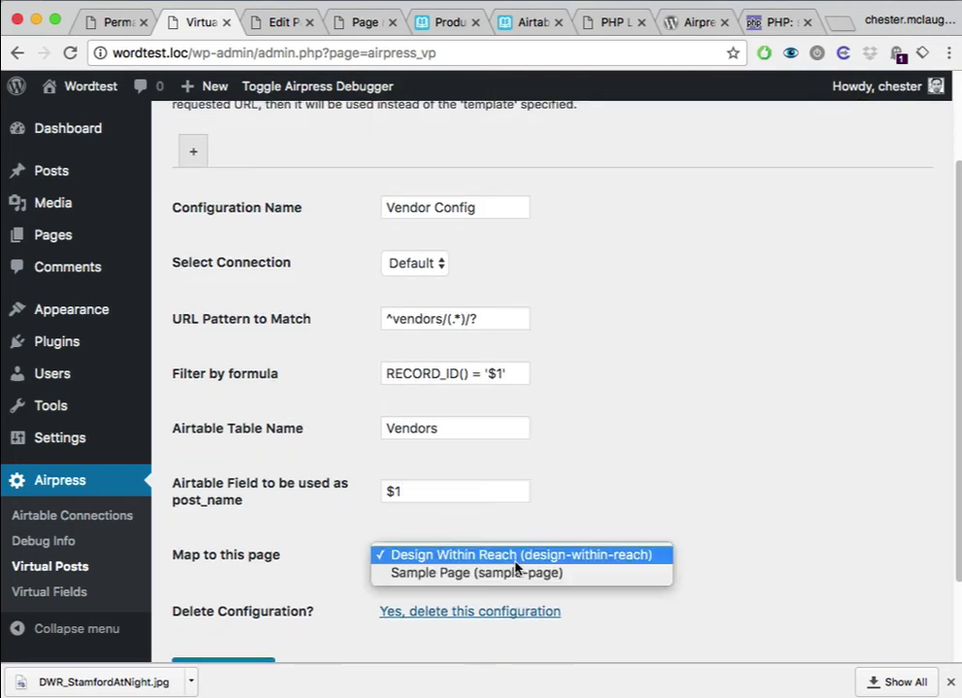
left_click(453, 559)
scroll(438, 545, "down", 2)
left_click(231, 568)
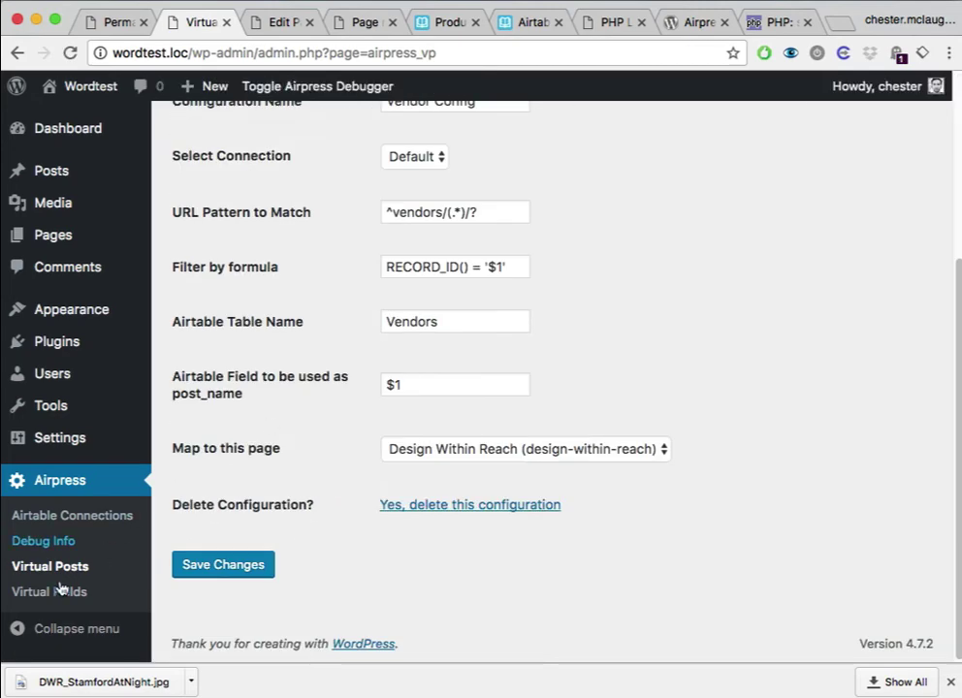
- In the Virtual Fields settings, set the Vendor Config post type to post and save the changes
left_click(29, 591)
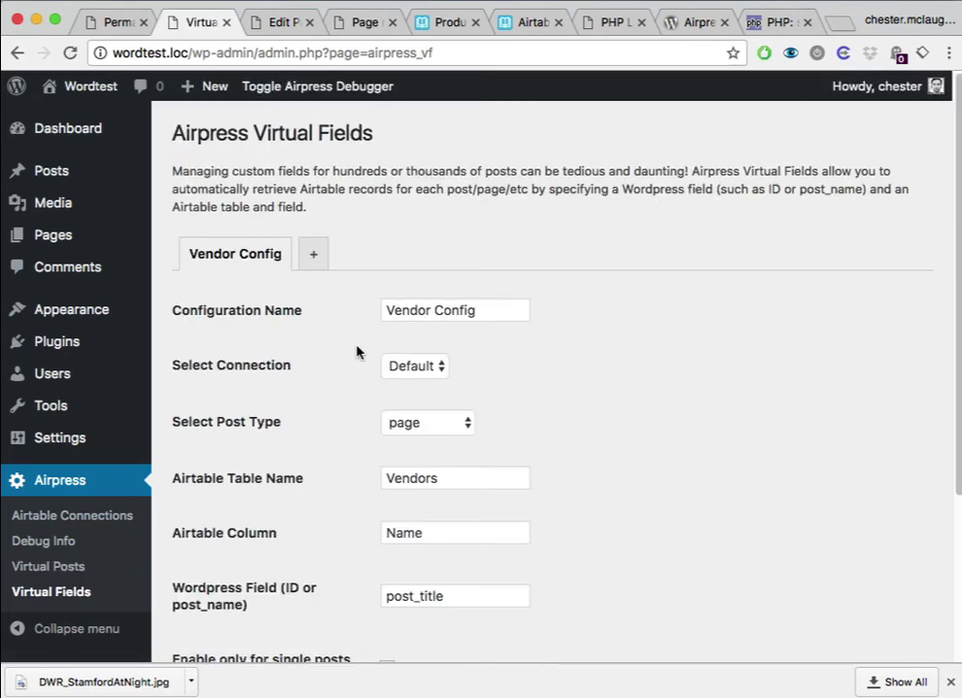
left_click(439, 425)
left_click(436, 405)
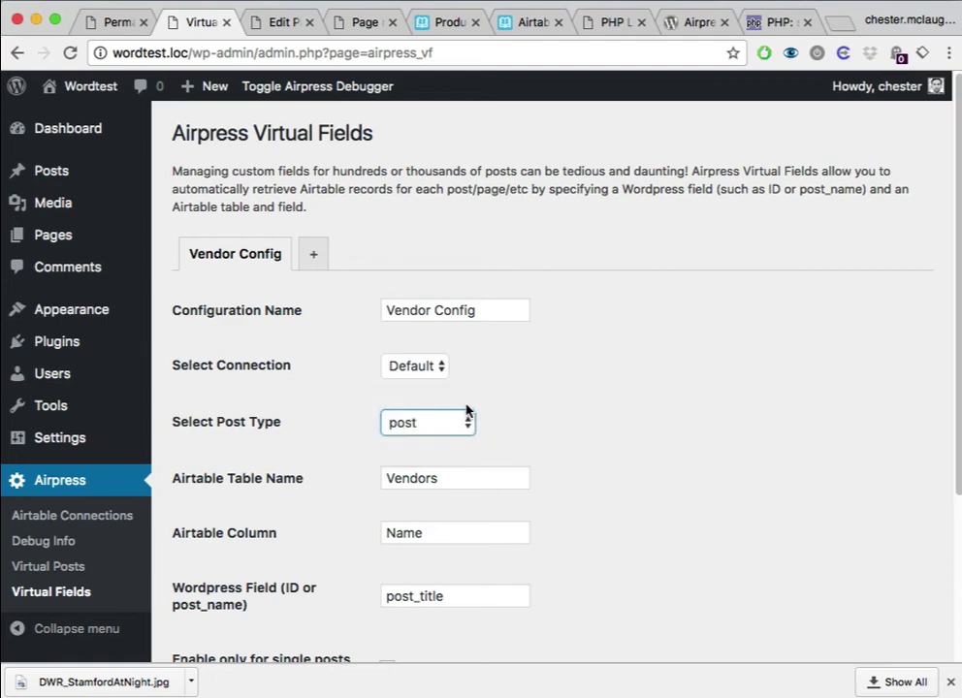
scroll(489, 435, "down", 3)
left_click(233, 569)
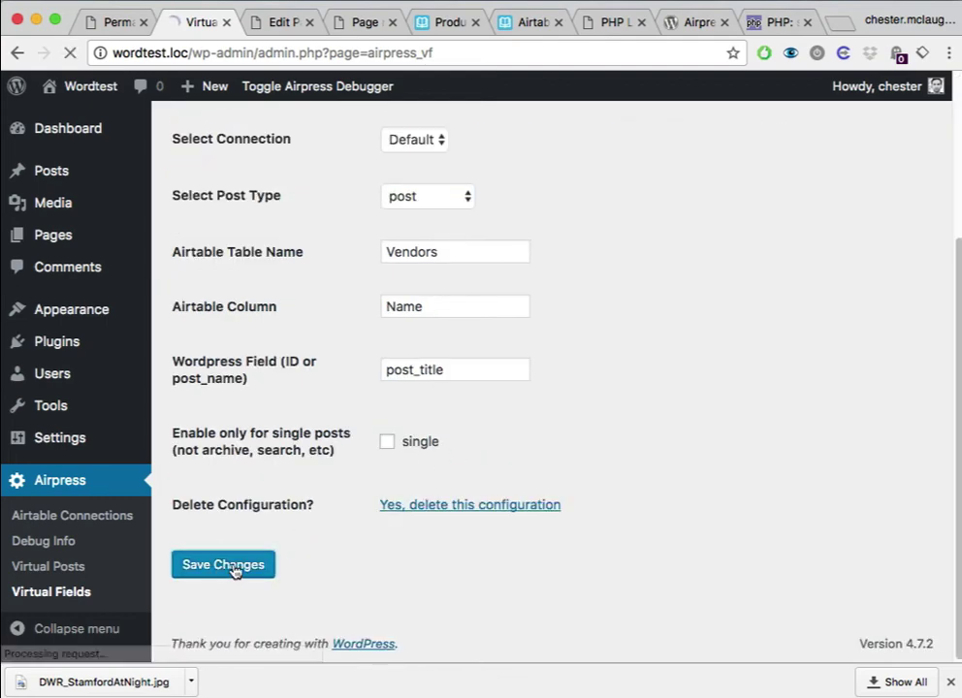
- Reload the site's vendors/ URL containing the Airtable record ID and review the page from heading to images
left_click(281, 21)
left_click(346, 23)
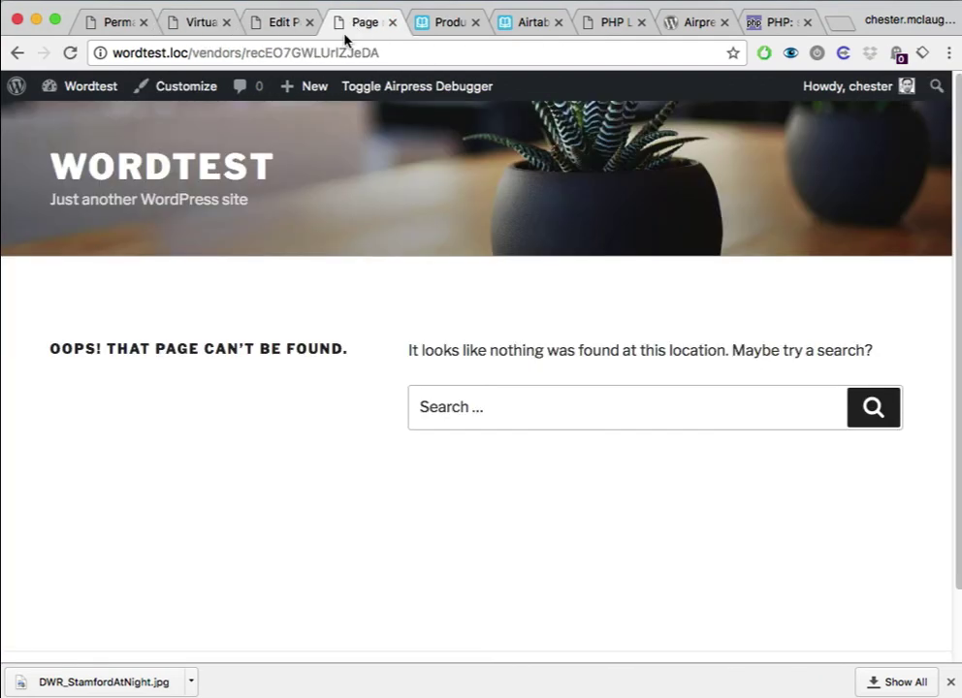
left_click(334, 54)
left_click(442, 88)
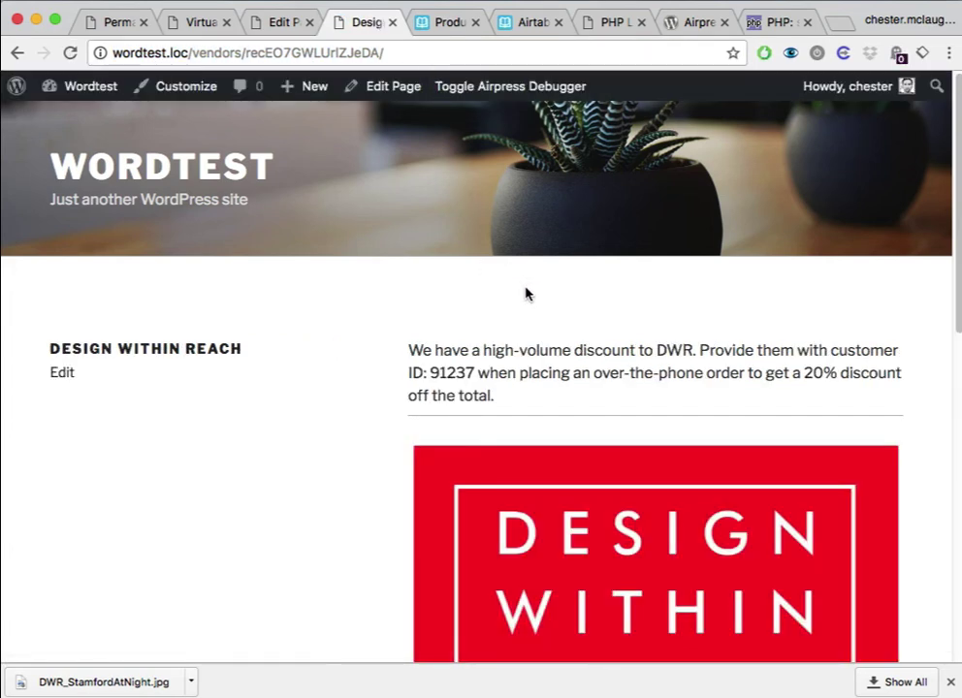
scroll(543, 320, "down", 10)
scroll(572, 355, "up", 10)
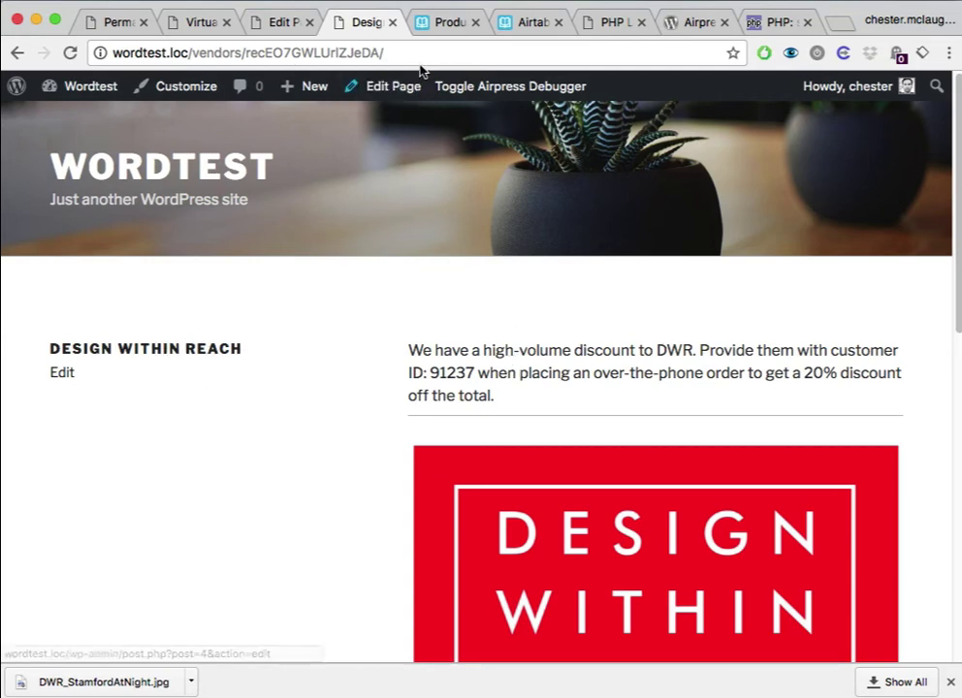
- Expand the Crate & Barrel record in the Airtable Vendors table and copy its record ID from the URL
left_click(439, 24)
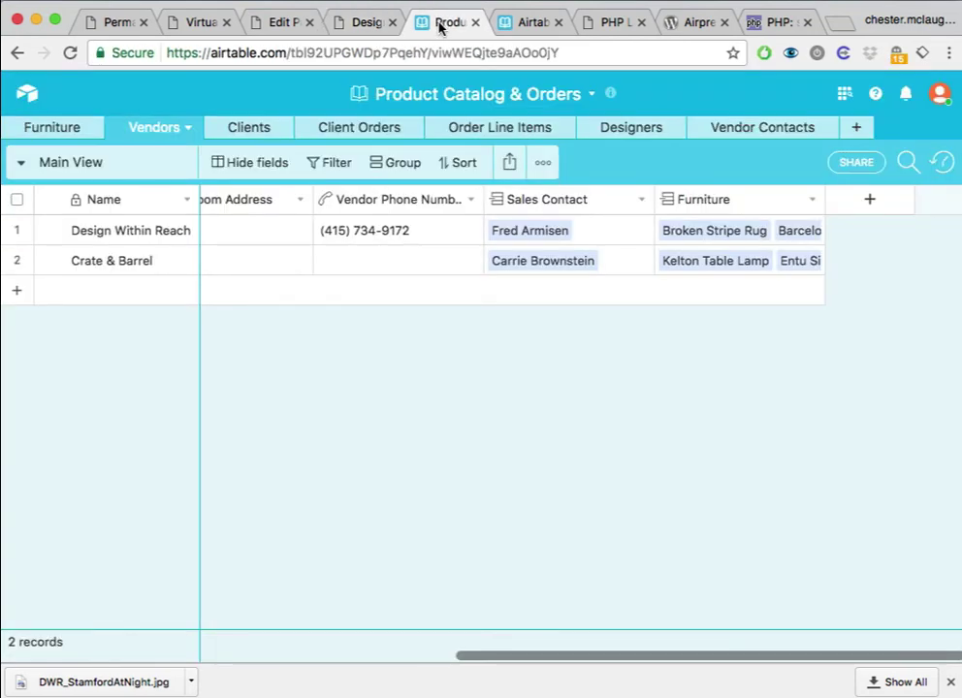
left_click(133, 262)
key("space")
left_click(601, 56)
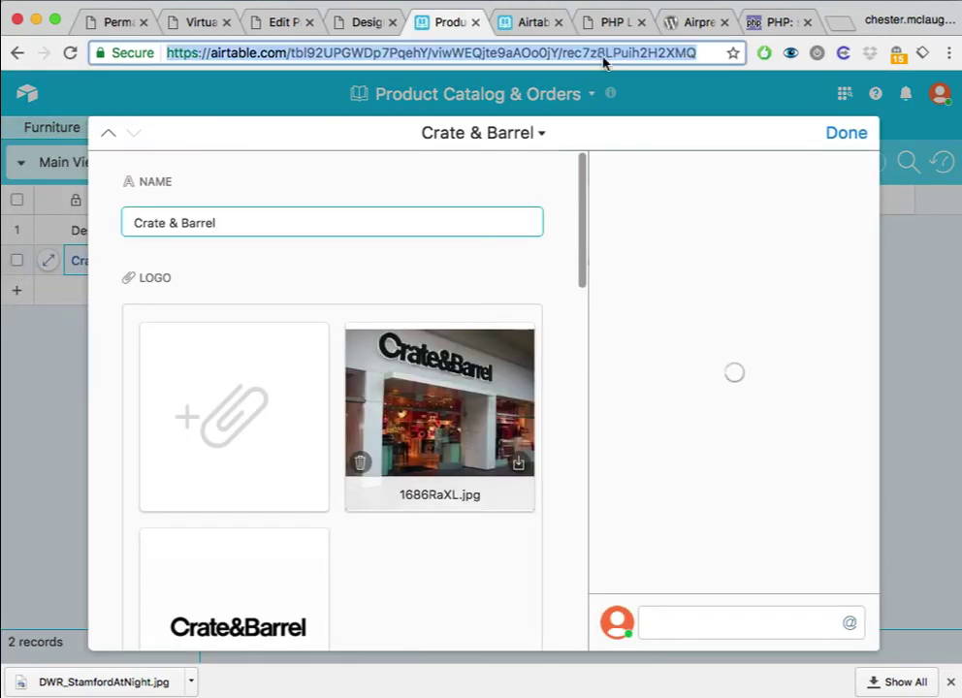
double_click(601, 56)
key("super+c")
- Load the site's vendors/ URL with the Crate & Barrel record ID in place of the current one and review the page
left_click(354, 24)
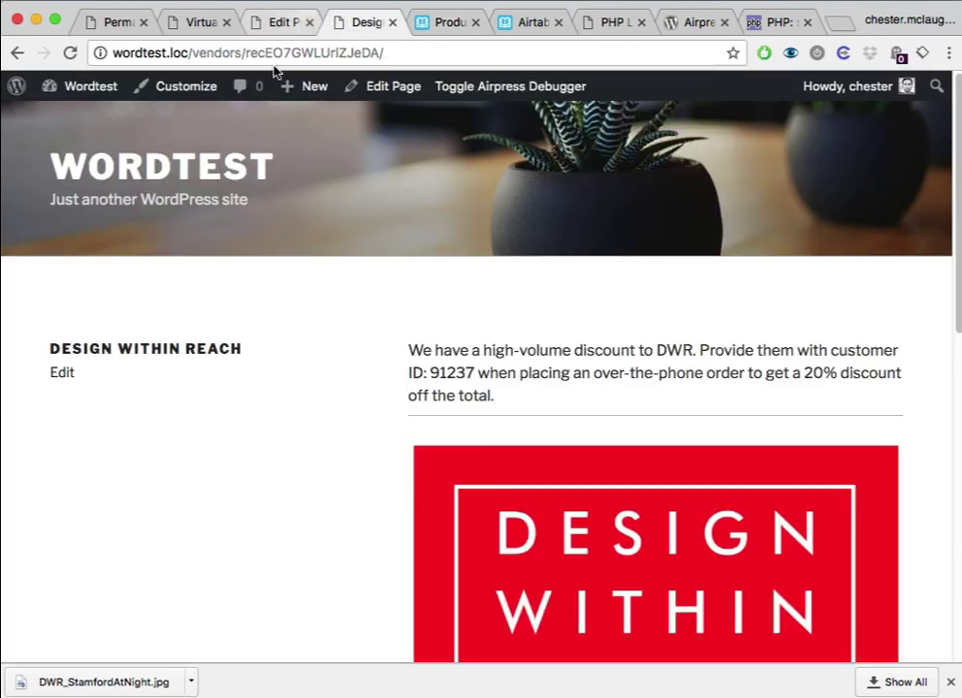
left_click(302, 53)
double_click(303, 52)
key("super+v")
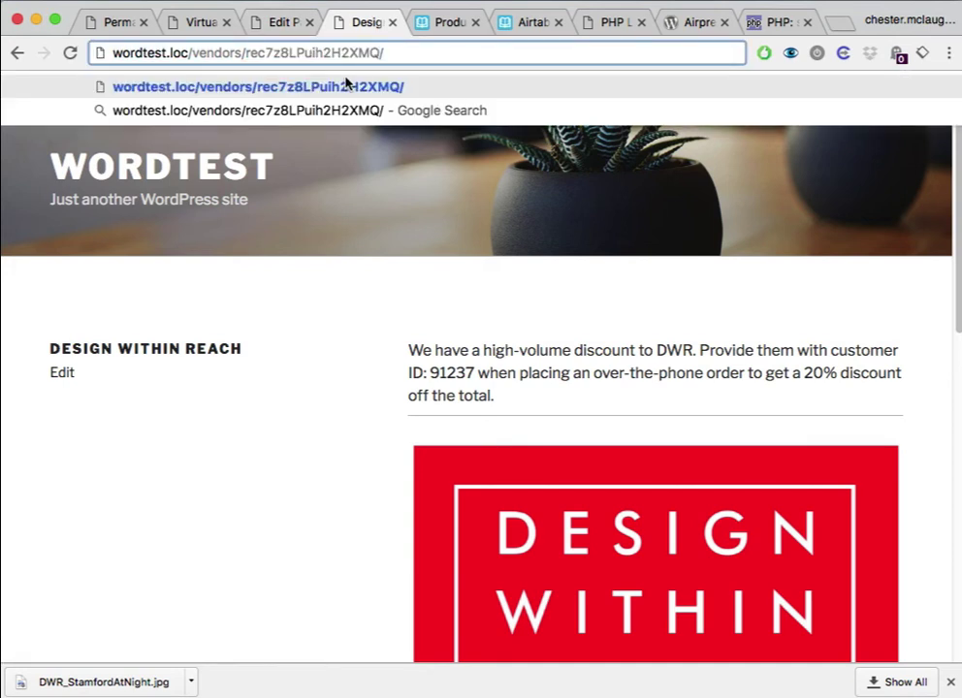
key("Return")
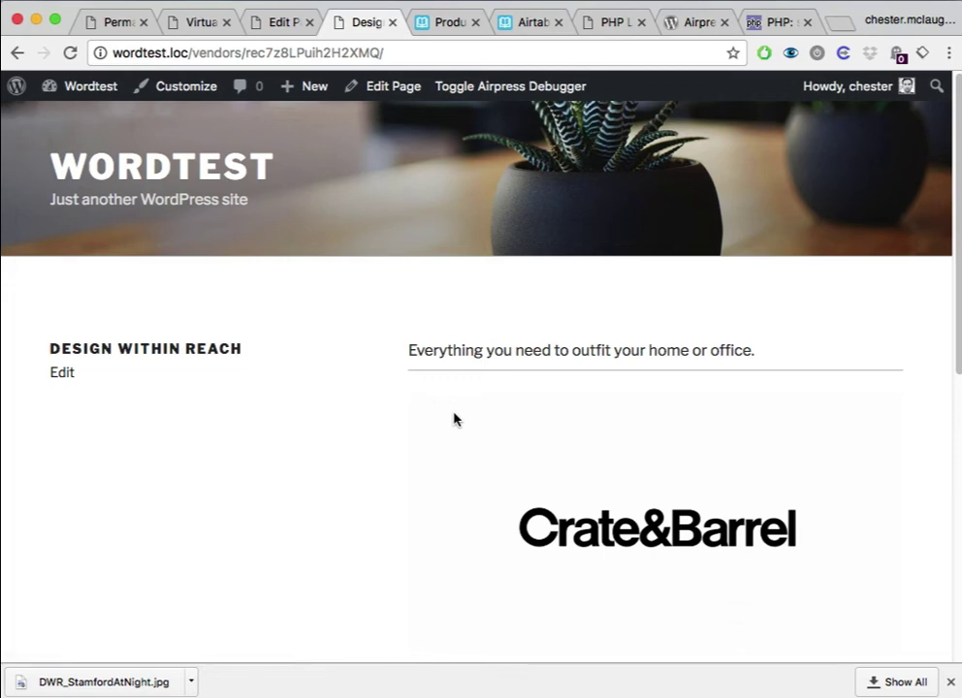
scroll(453, 420, "down", 5)
scroll(453, 419, "down", 3)
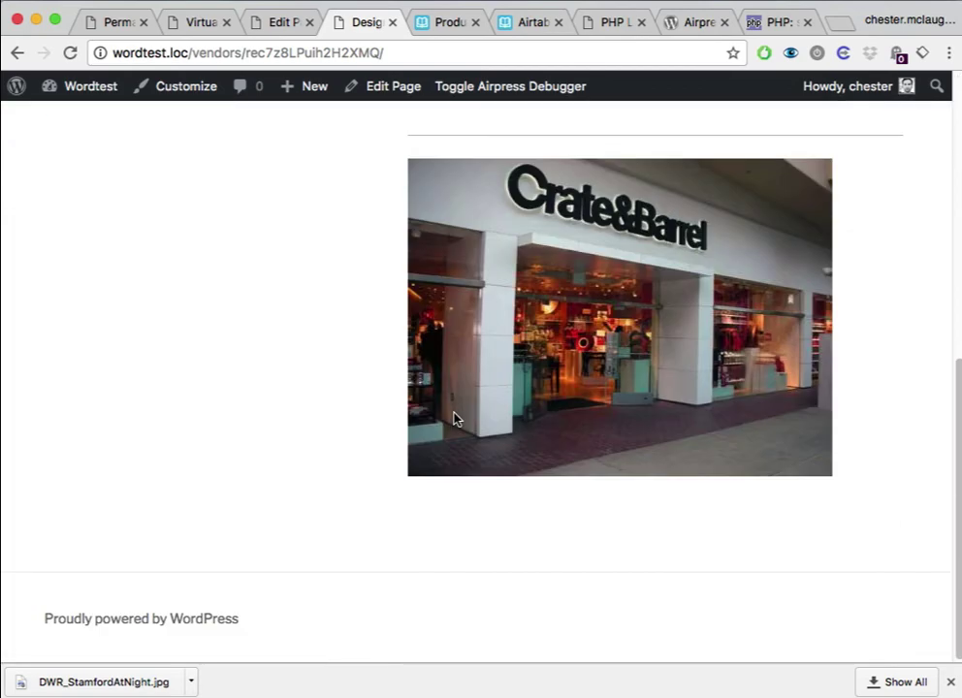
scroll(453, 417, "up", 10)
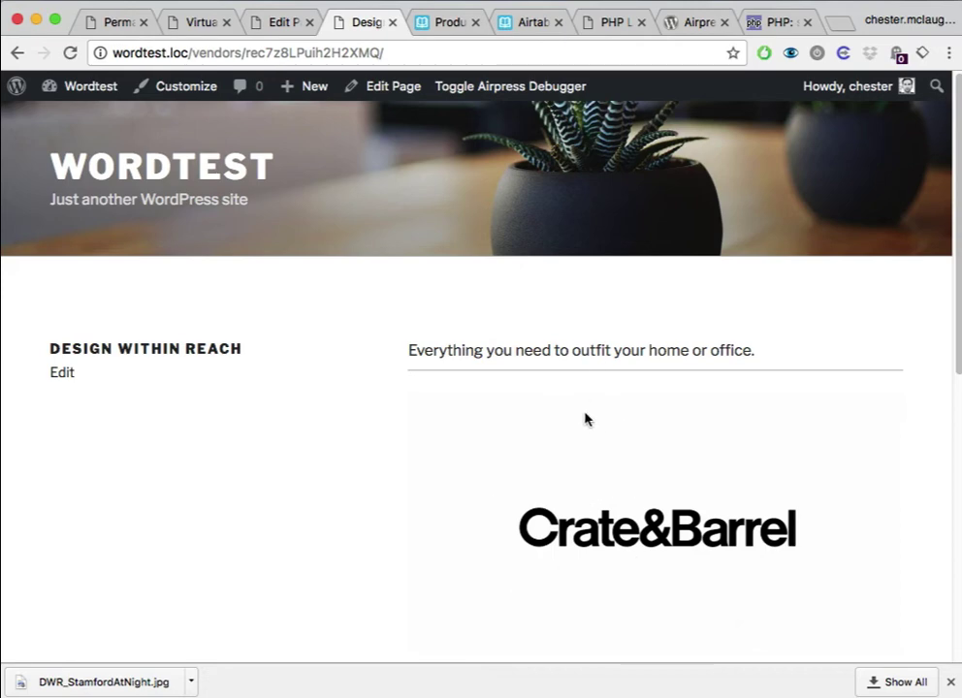
scroll(578, 470, "down", 7)
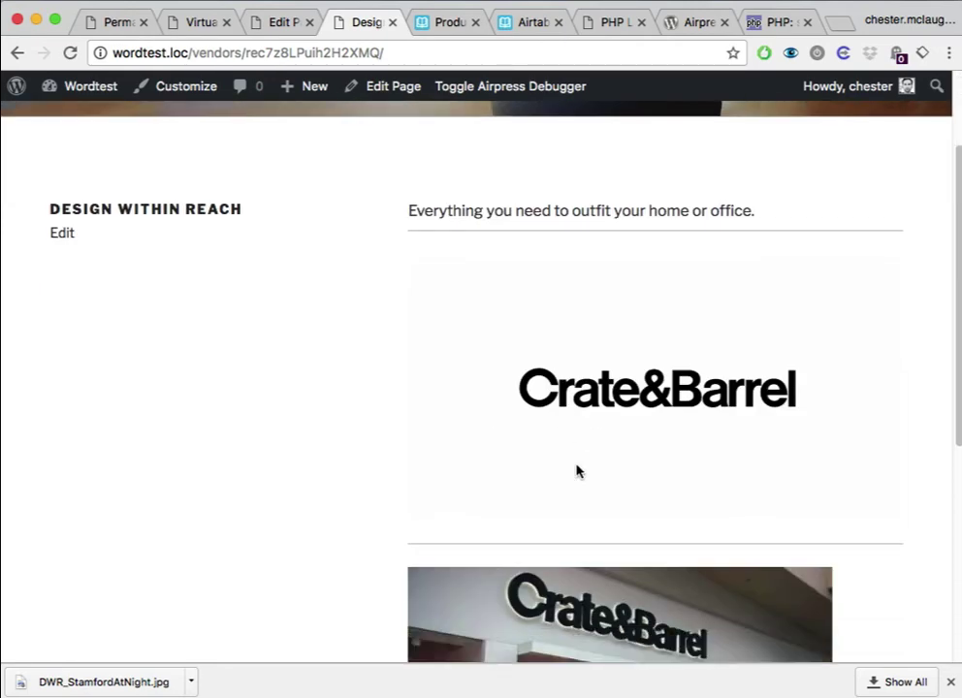
scroll(579, 470, "up", 7)
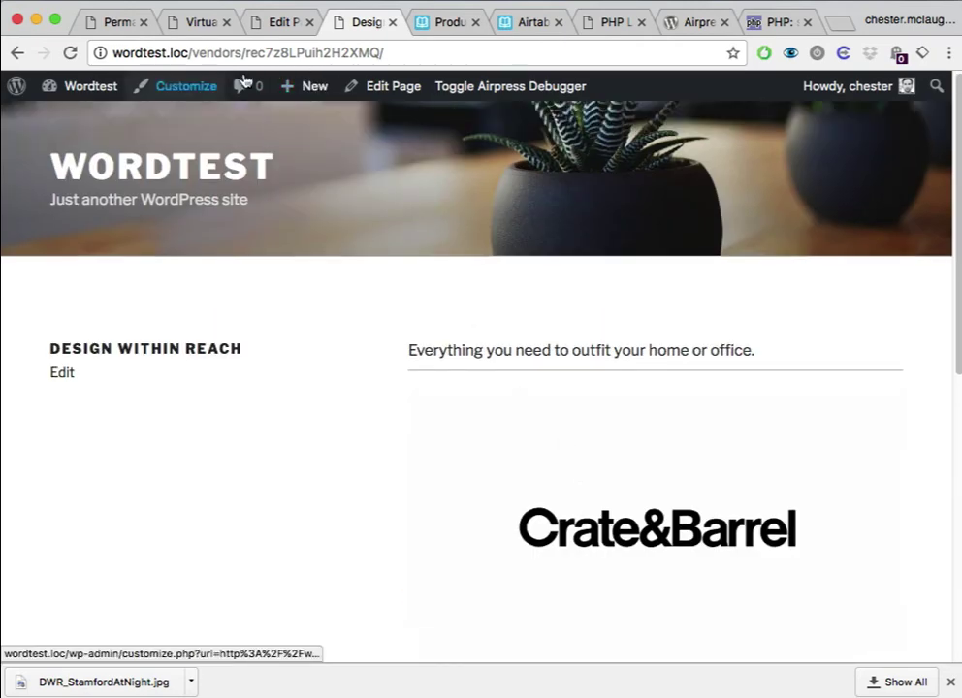
- Close the Crate & Barrel record, add a single line text field named Slug to Vendors, and move it directly after Name
double_click(298, 54)
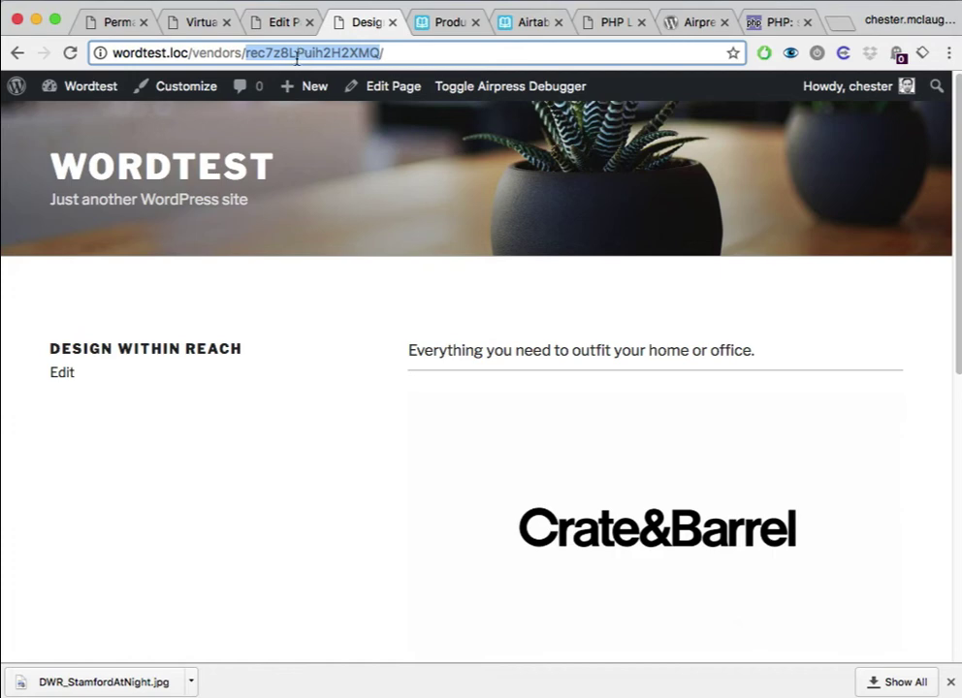
left_click(434, 23)
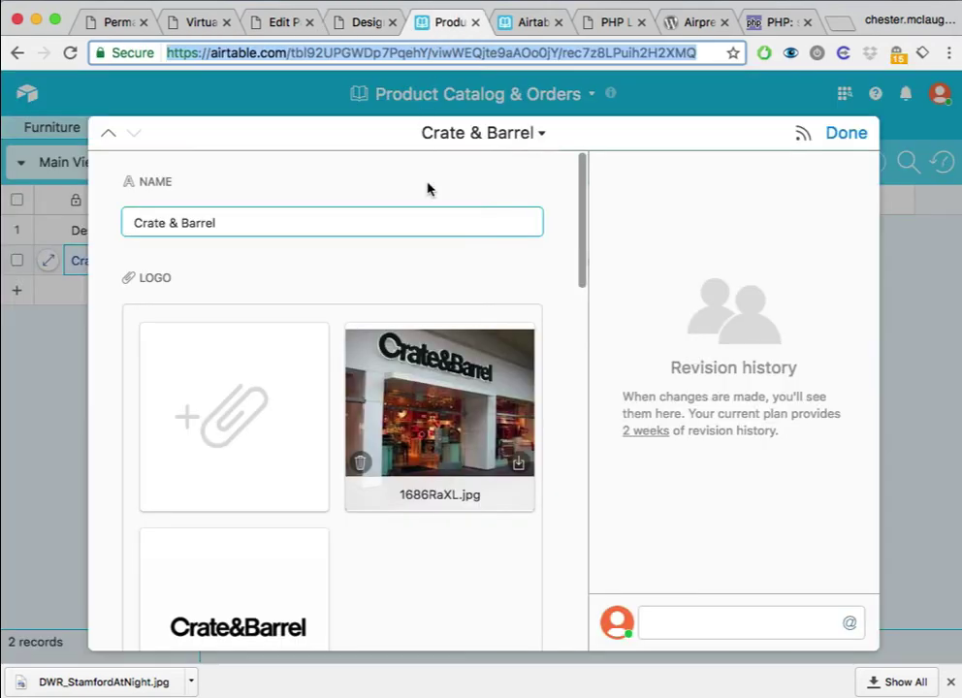
left_click(844, 137)
left_click(863, 200)
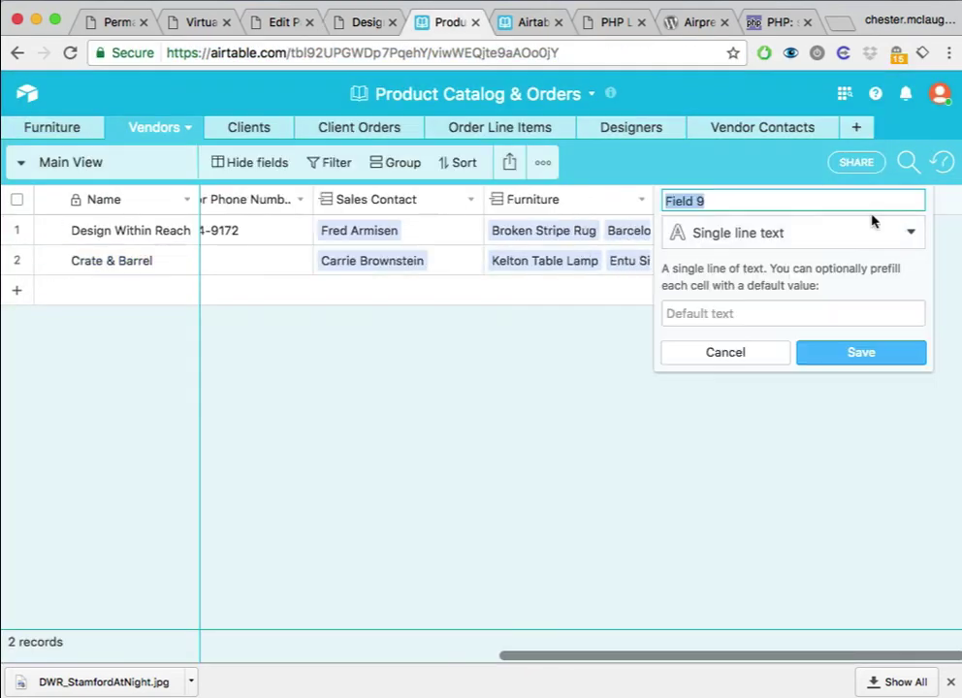
type("Slug")
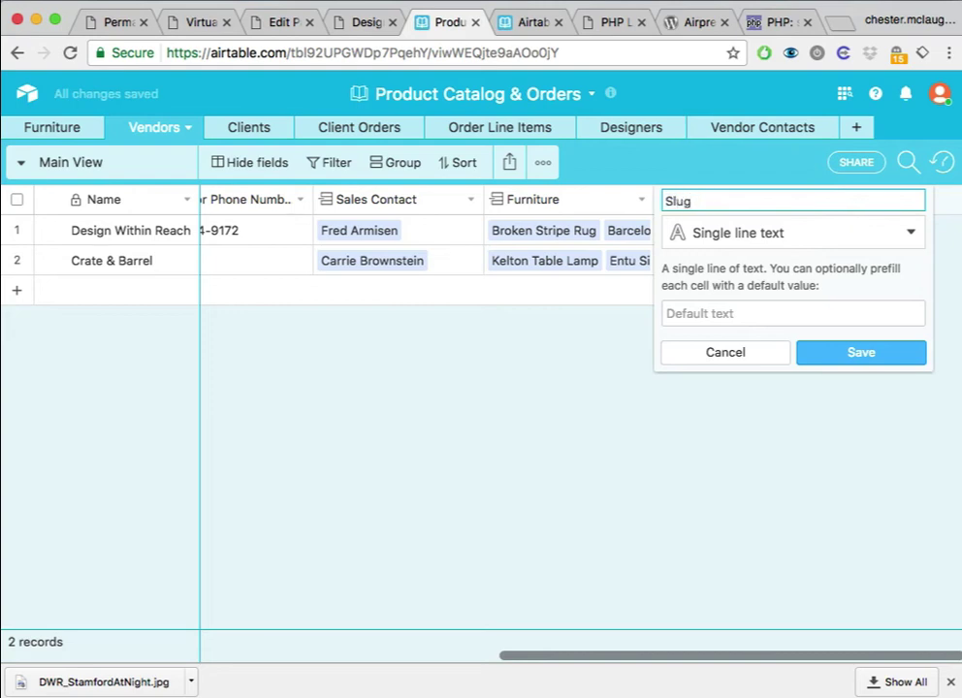
left_click(844, 351)
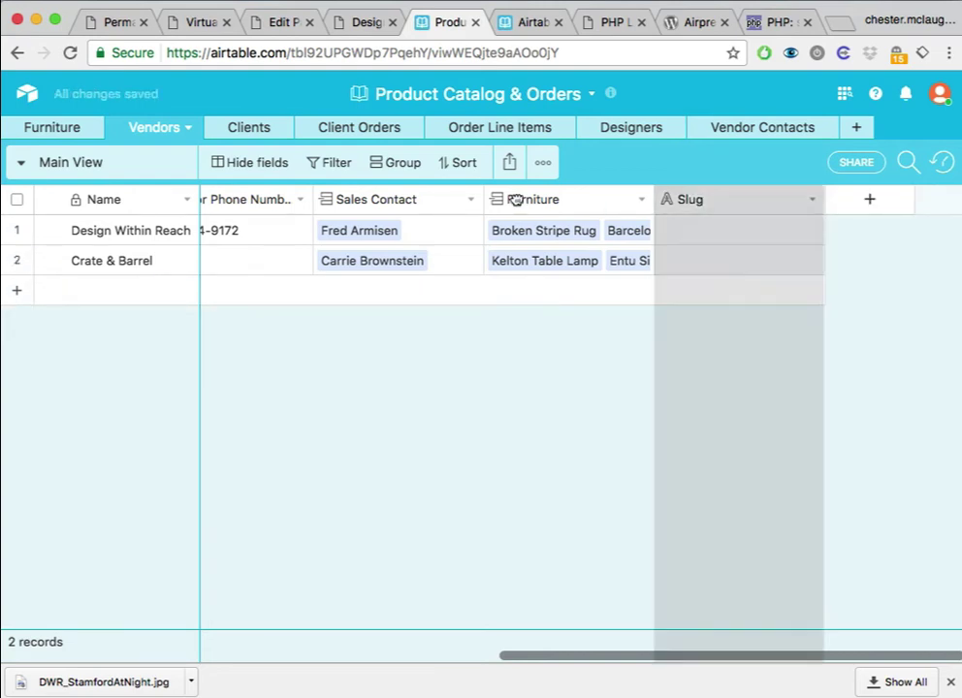
left_click_drag(516, 198, 202, 201)
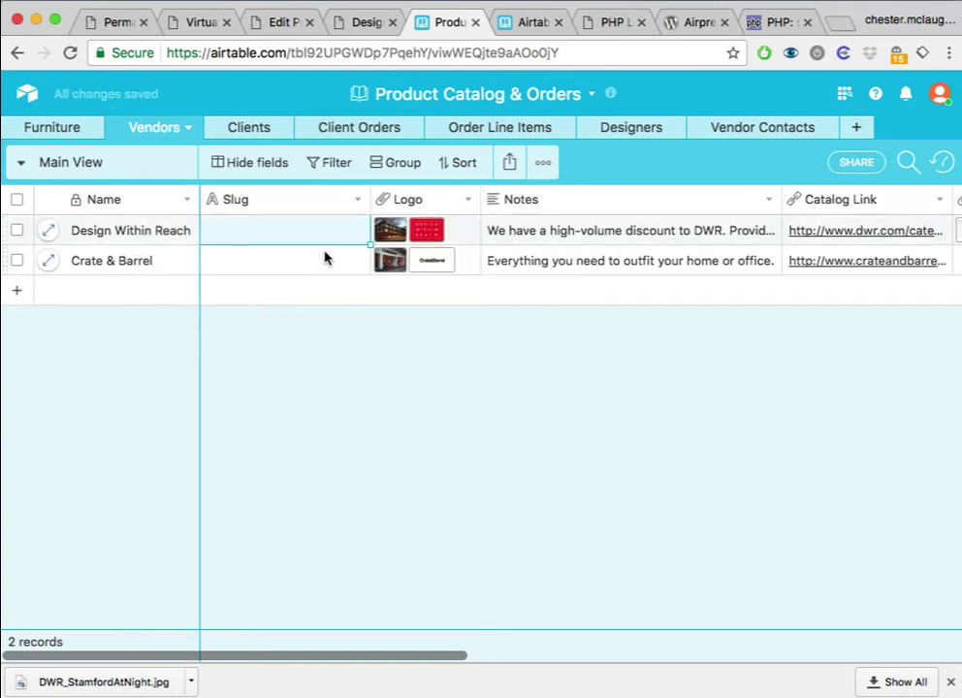
- Enter the slugs design-within-reach for Design Within Reach and crate-and-barrel for Crate & Barrel
type("design-wit")
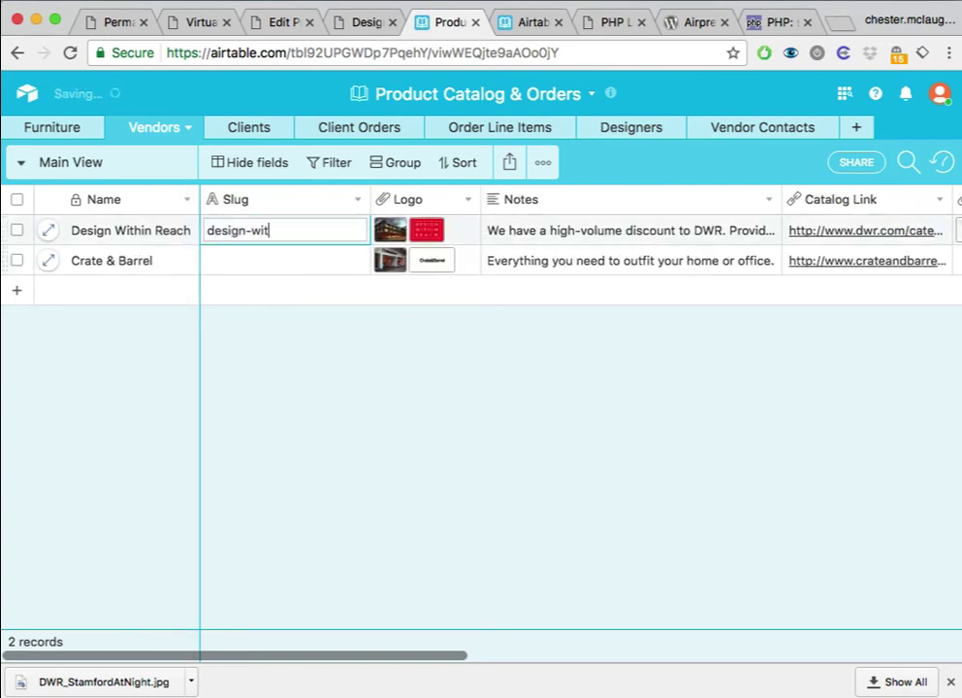
type("hin-reach")
key("Return")
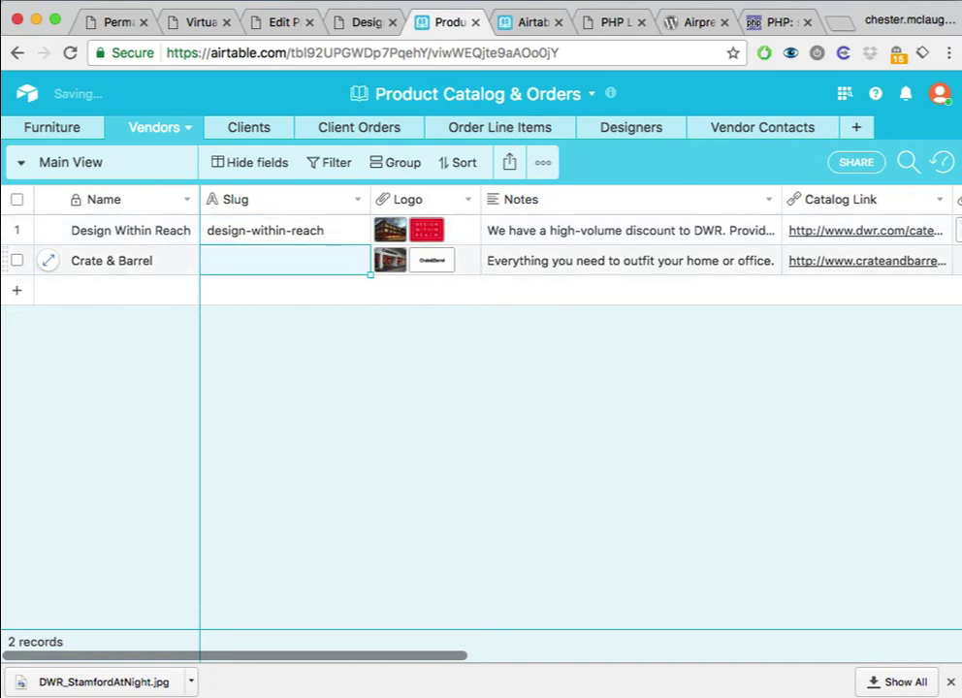
type("crate-and-barrel")
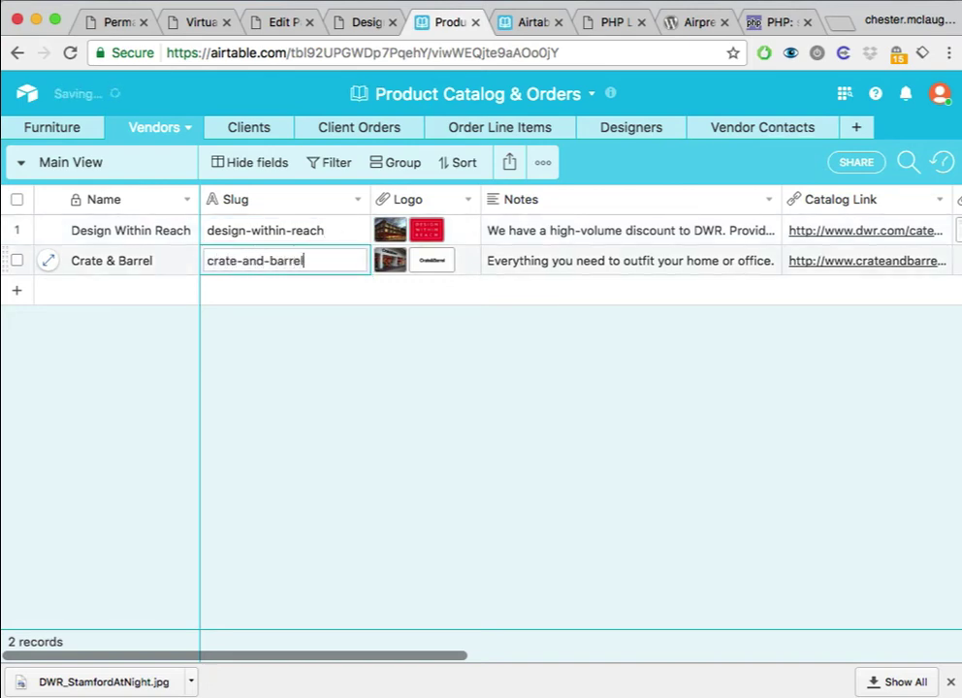
key("Return")
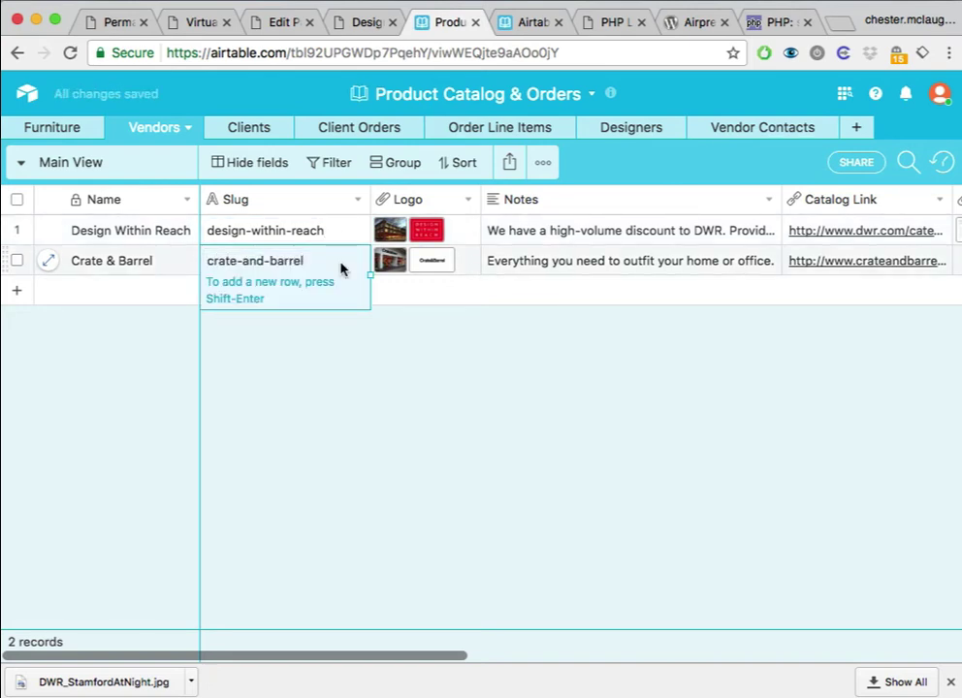
- Copy the design-within-reach slug and substitute it for the record ID in the site's vendors/ URL
left_click(206, 238)
key("ctrl+c")
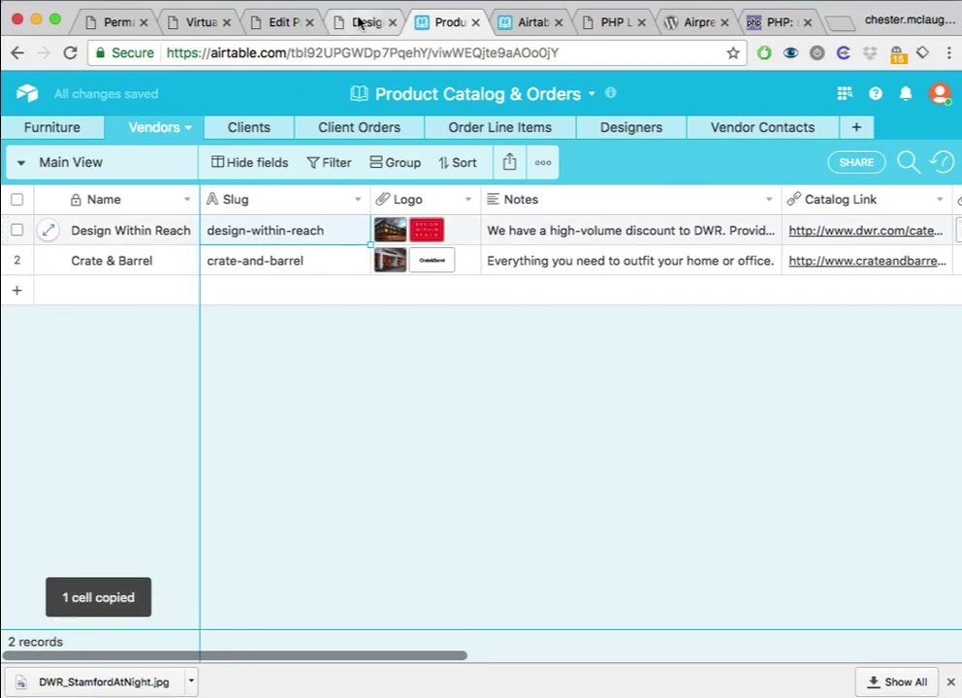
left_click(352, 21)
double_click(320, 53)
key("ctrl+v")
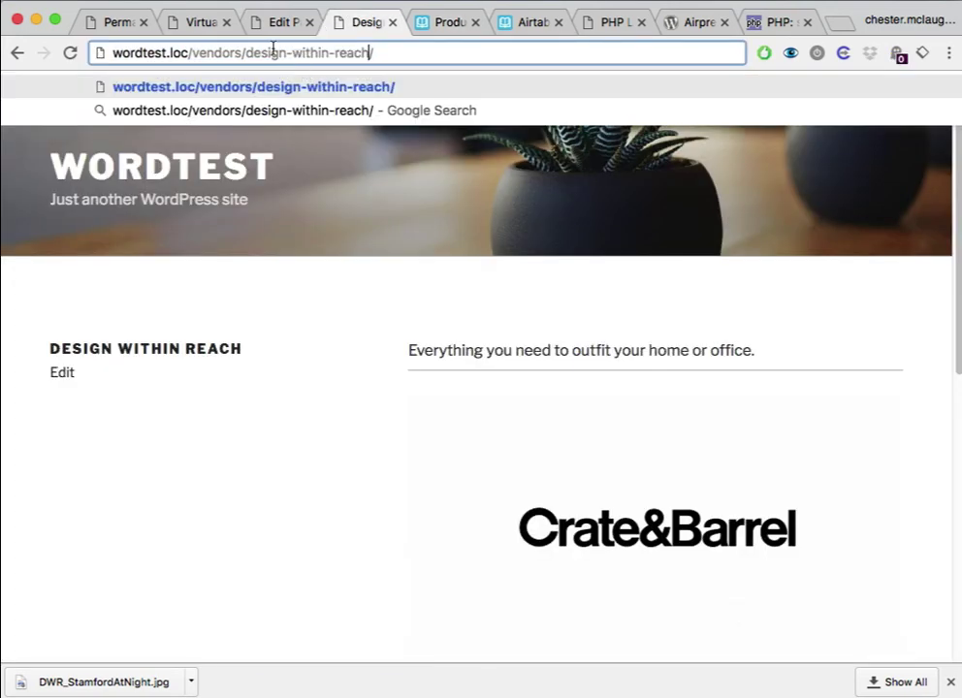
- Return to the Airpress Virtual Posts settings and change Vendor Config's filter formula to {Slug} = '$1'
left_click(202, 29)
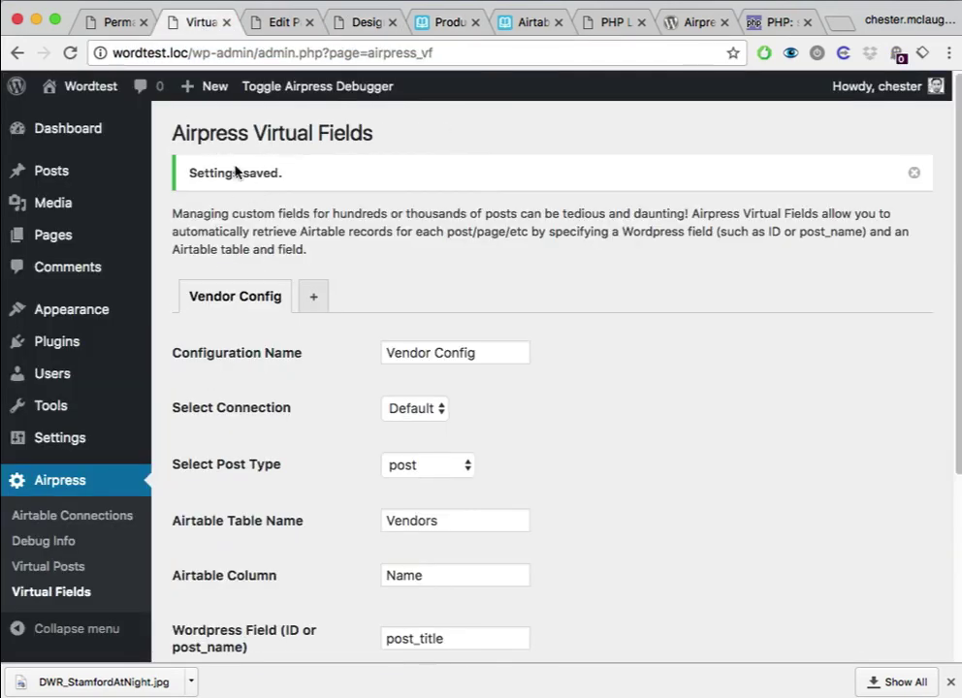
left_click(87, 24)
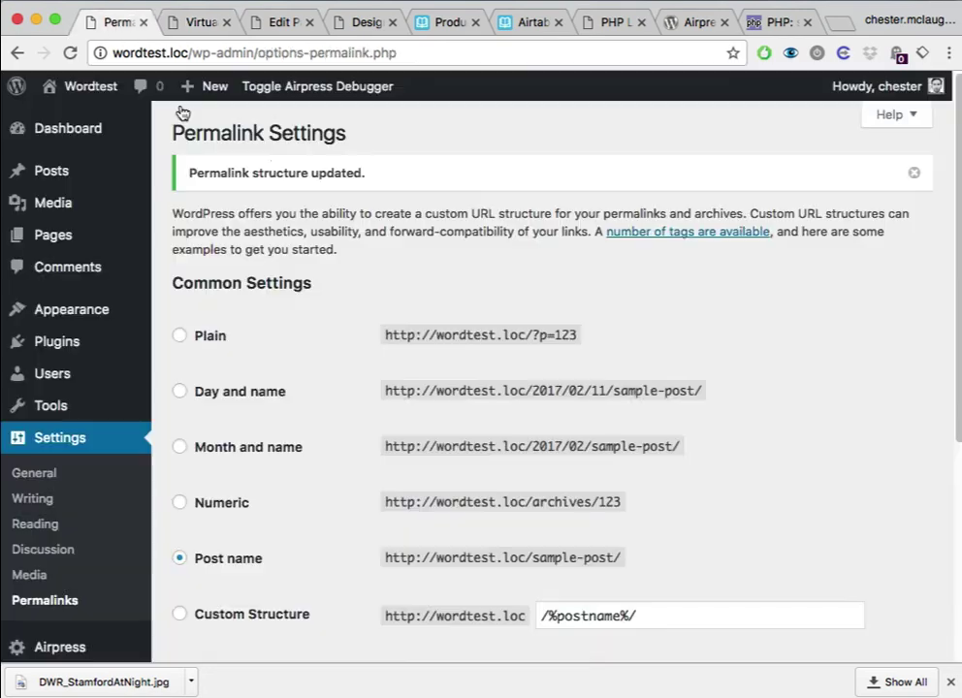
left_click(258, 23)
left_click(184, 23)
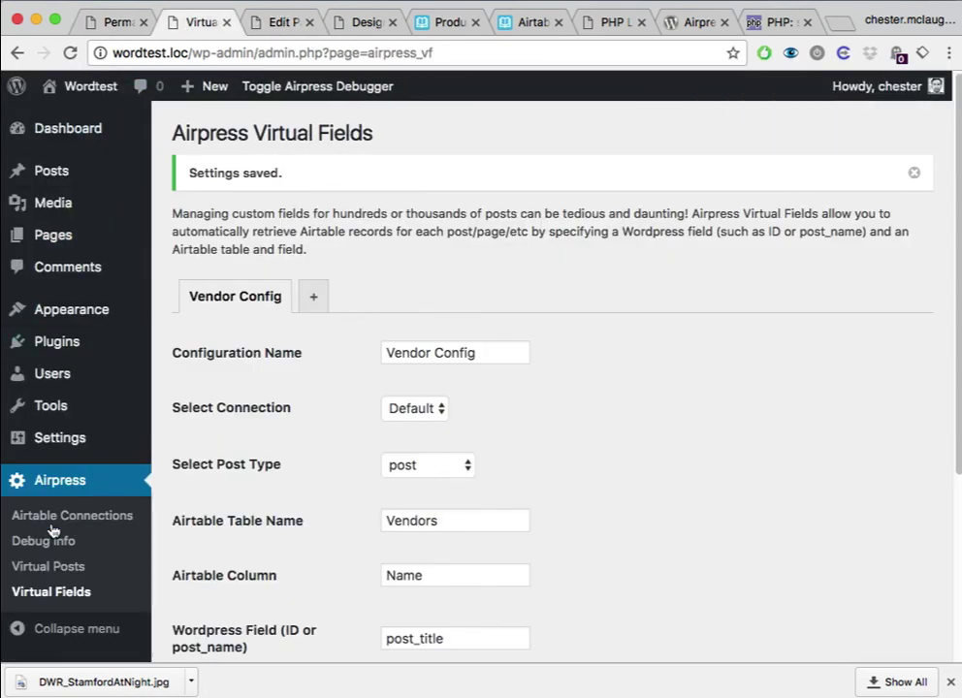
left_click(24, 566)
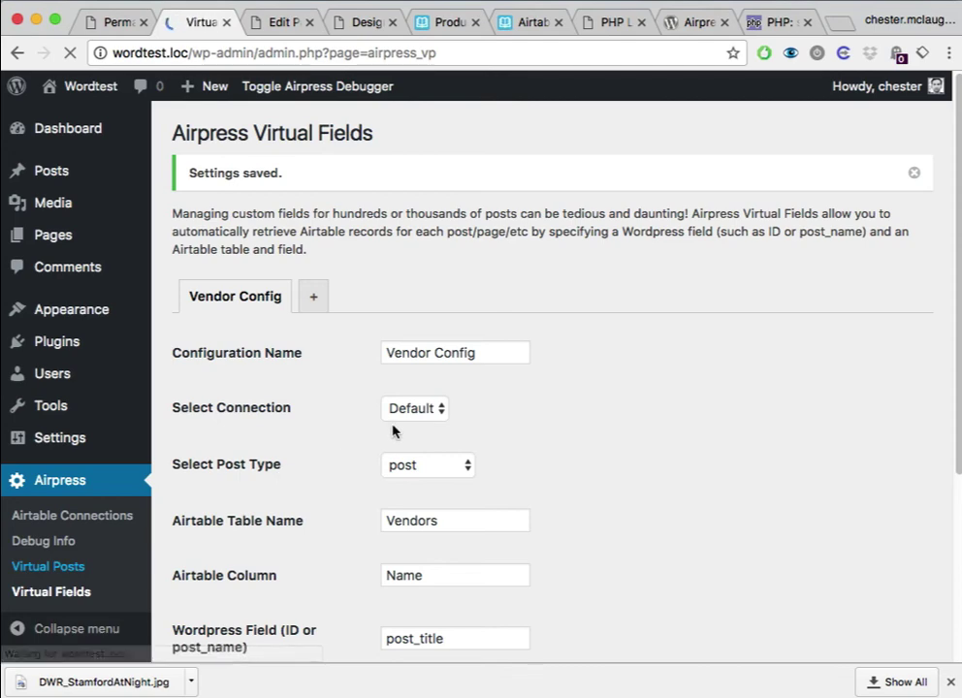
scroll(442, 431, "down", 3)
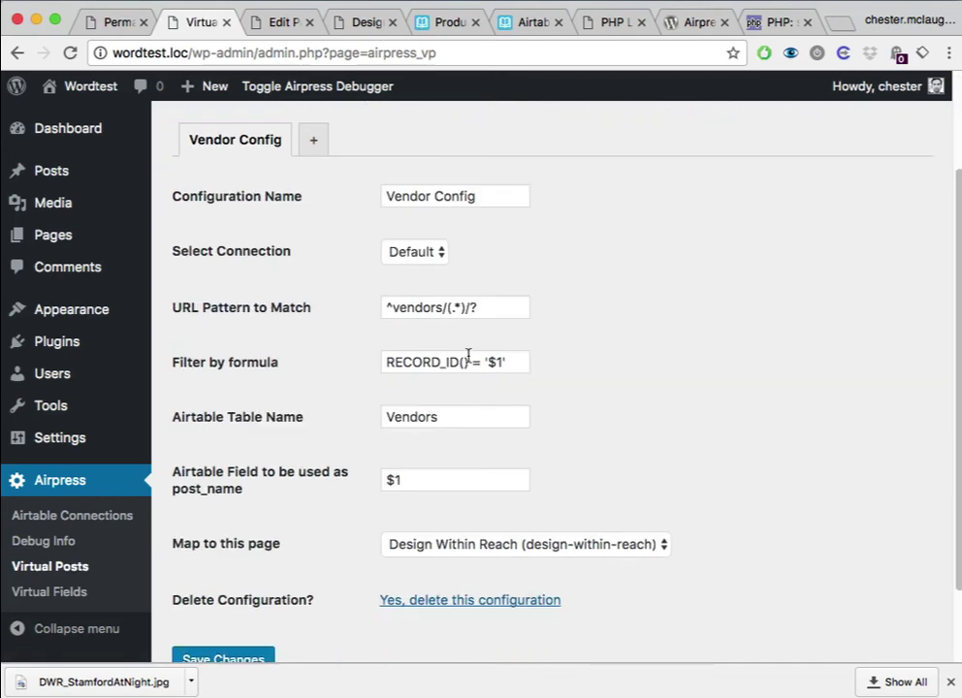
left_click_drag(470, 364, 381, 358)
key("BackSpace")
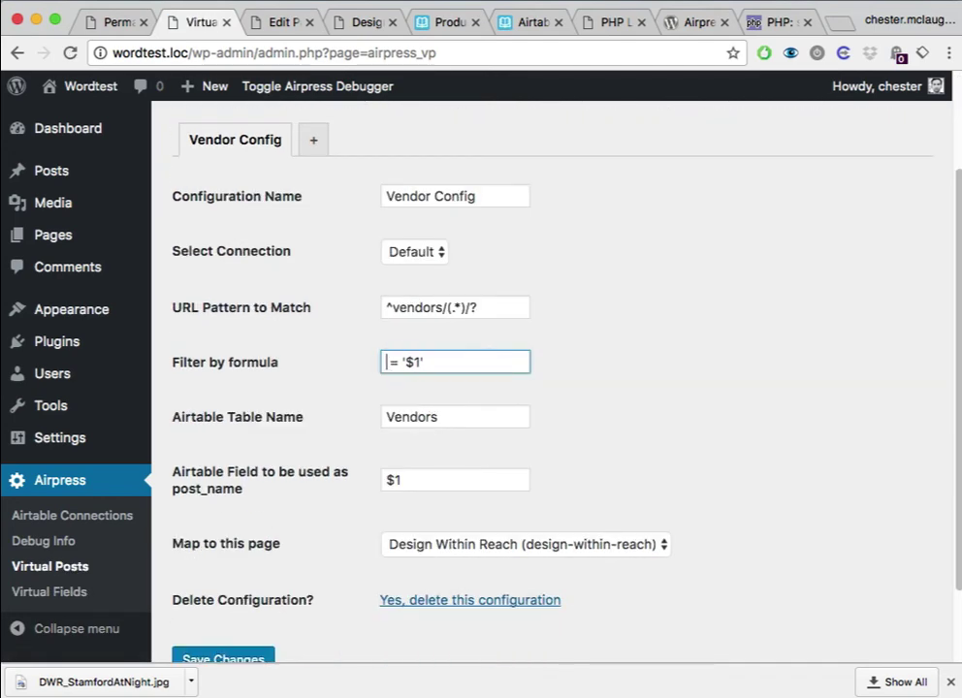
type("{}")
type("Slug")
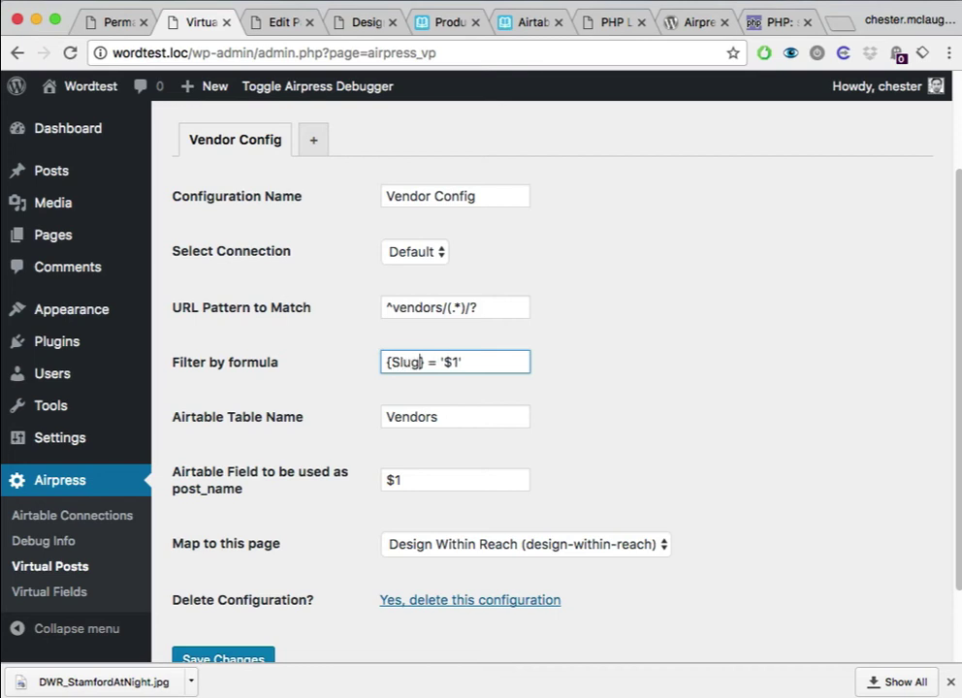
- Set the Airtable field used as post_name to $1-{Slug} and save the Virtual Posts changes
scroll(337, 390, "down", 3)
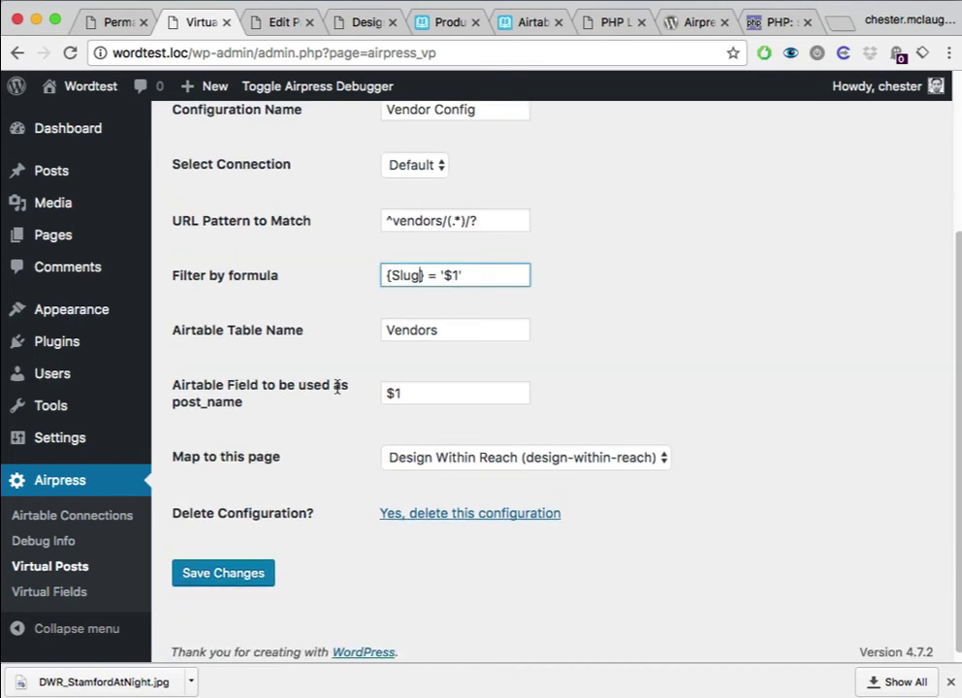
left_click(429, 394)
key("super+a")
key("BackSpace")
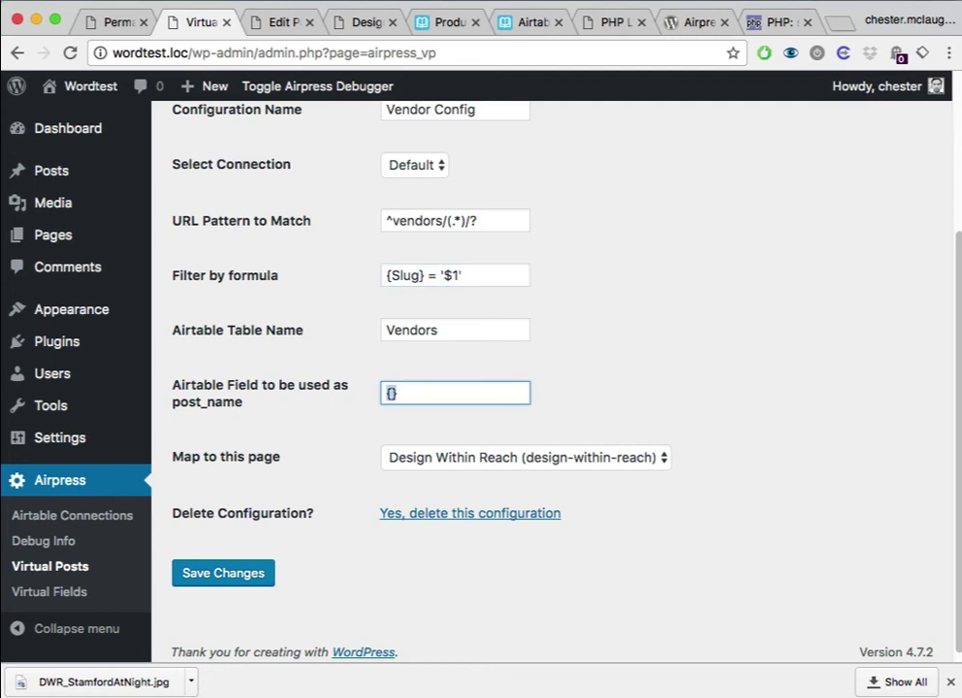
type("Slug")
type("}")
type("{")
type("$1-")
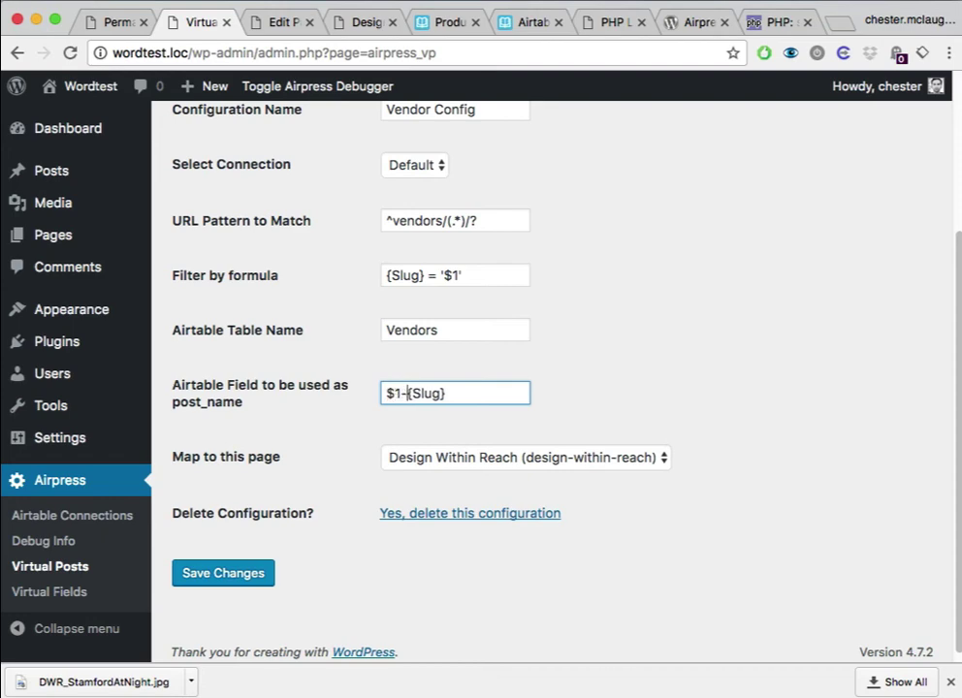
left_click(247, 574)
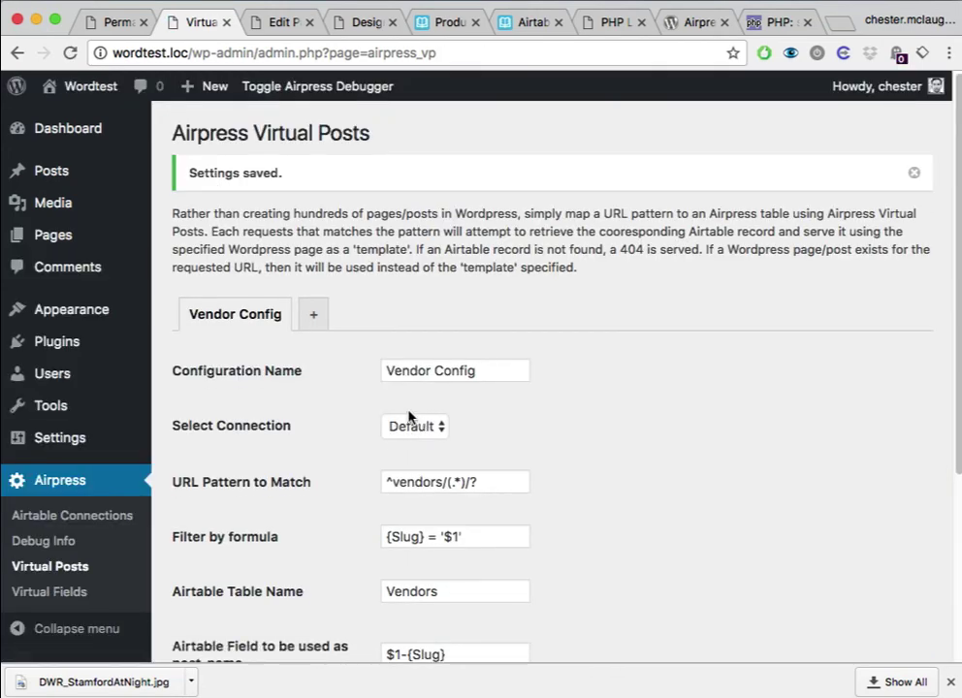
- Load the vendor page at wordtest.loc/vendors/design-within-reach/ by substituting the slug for the record ID in the URL
scroll(366, 461, "down", 3)
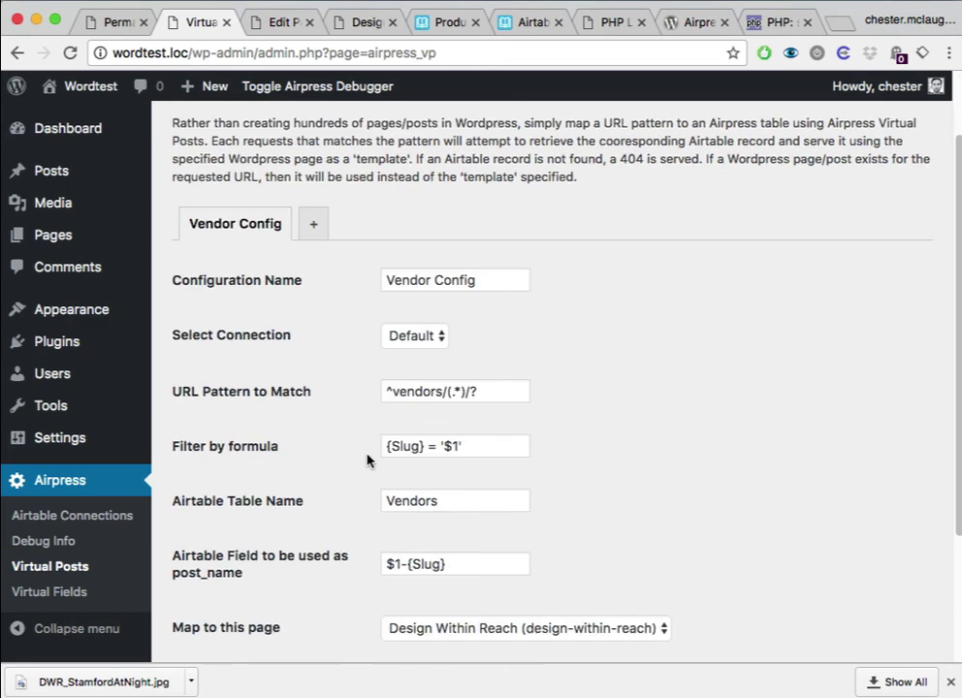
left_click(357, 24)
left_click(71, 52)
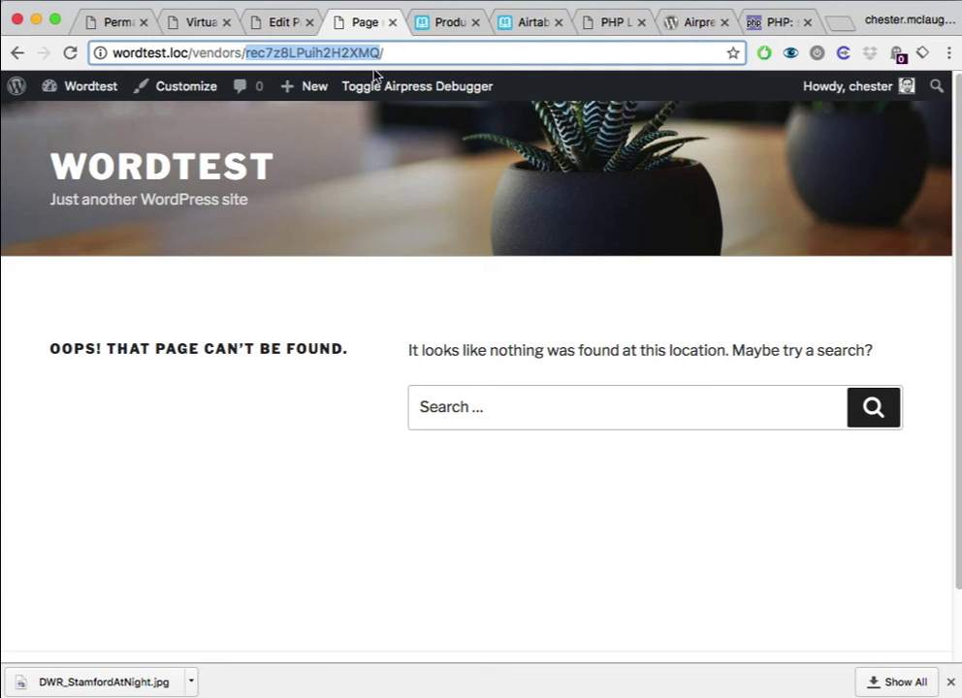
key("super+v")
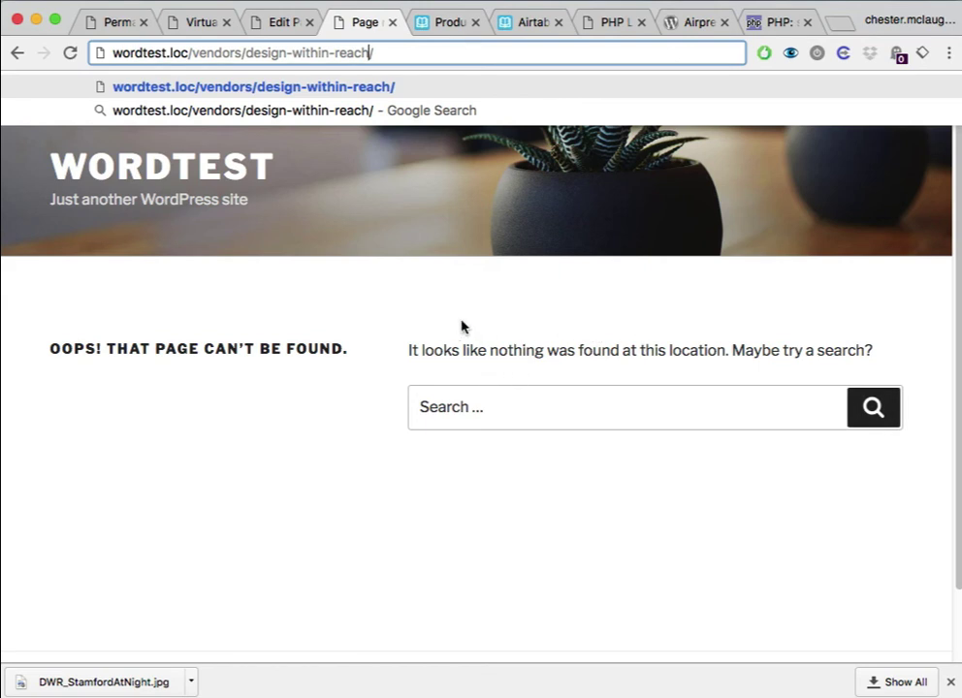
key("Return")
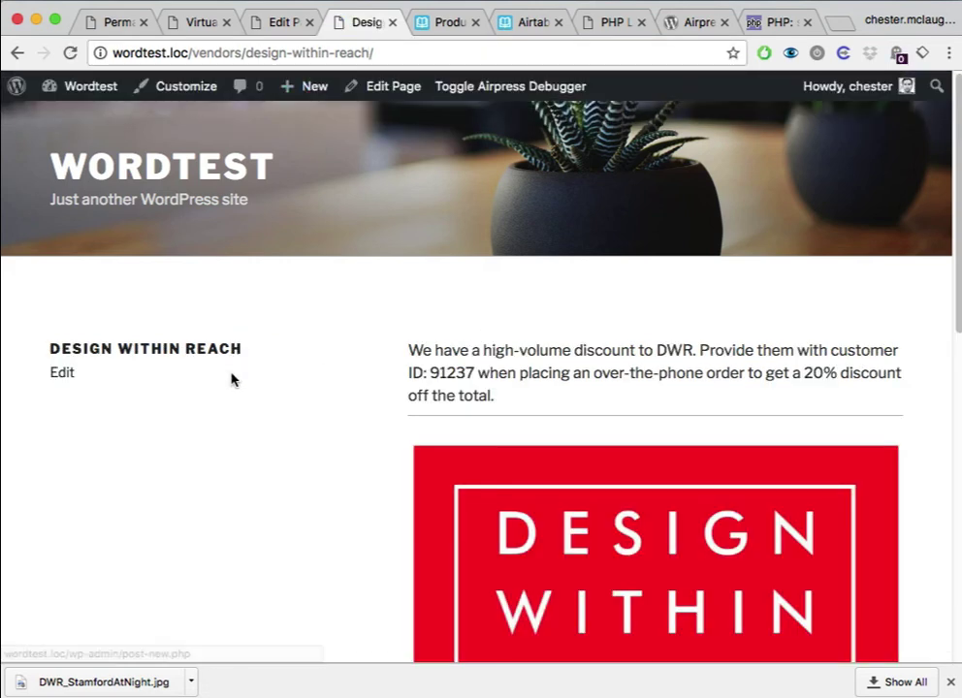
- Compare the URL's slug with the Slug field in the Airtable Vendors table, and review the vendor page and the Vendor Config settings
left_click_drag(230, 52, 398, 54)
left_click(401, 53)
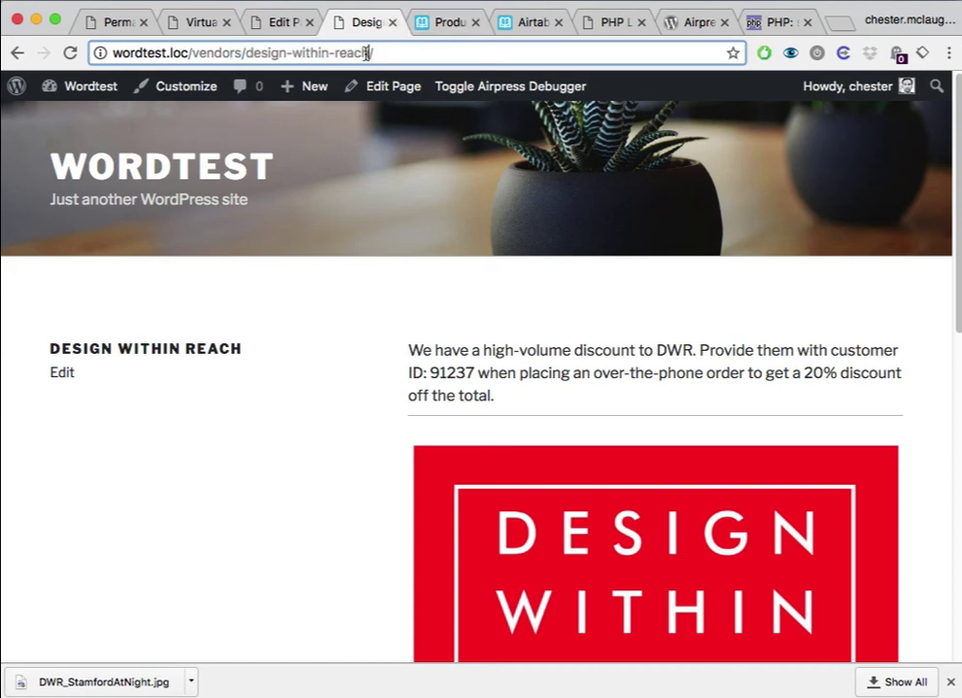
left_click_drag(372, 54, 251, 55)
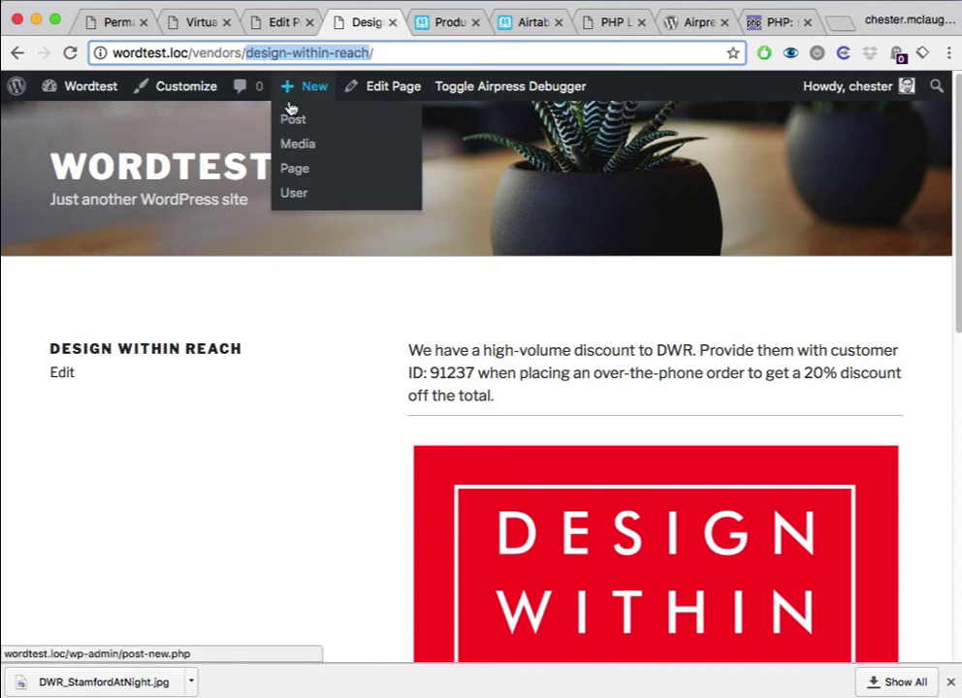
left_click(443, 24)
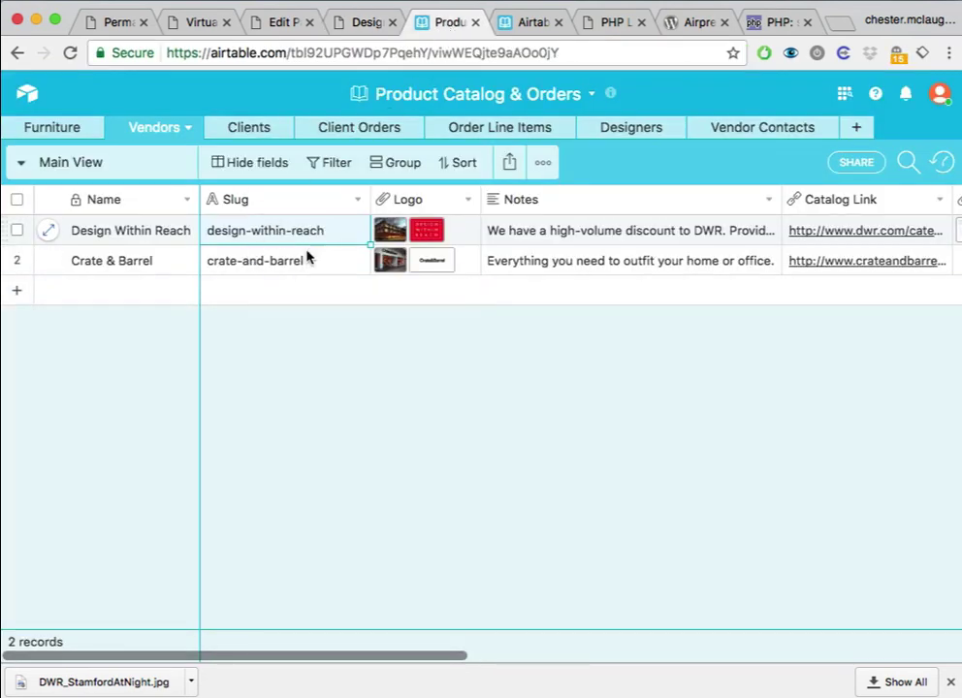
left_click(368, 24)
scroll(509, 300, "down", 8)
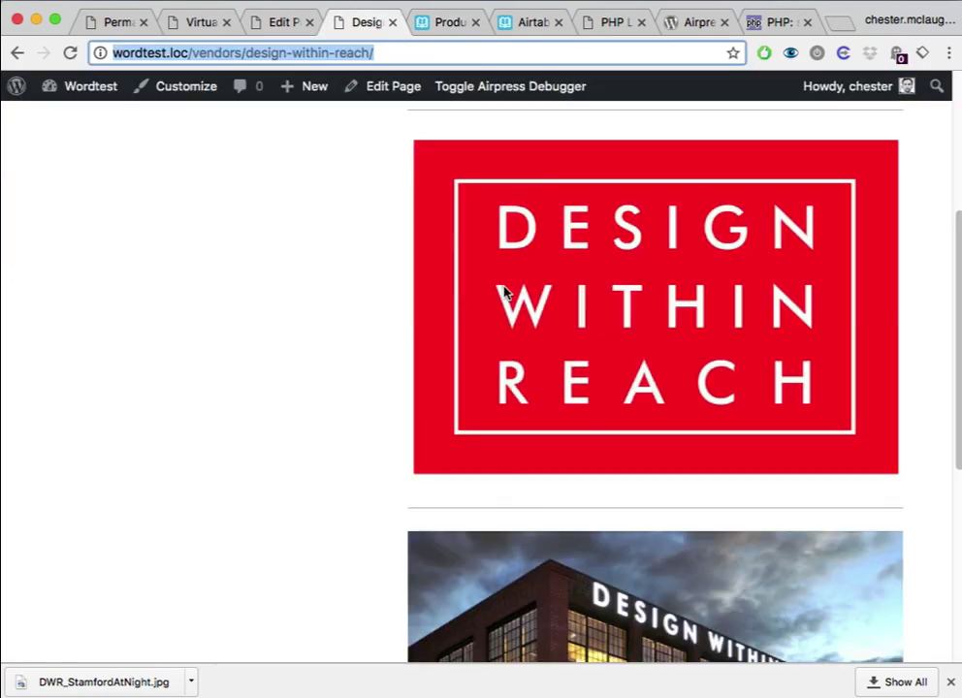
scroll(505, 295, "up", 10)
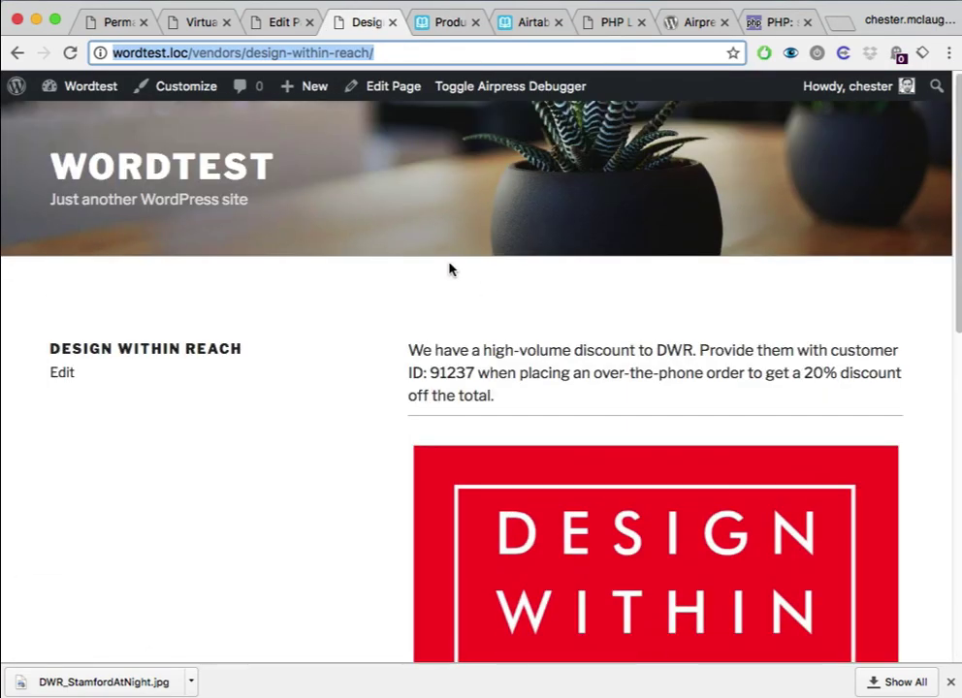
left_click(199, 21)
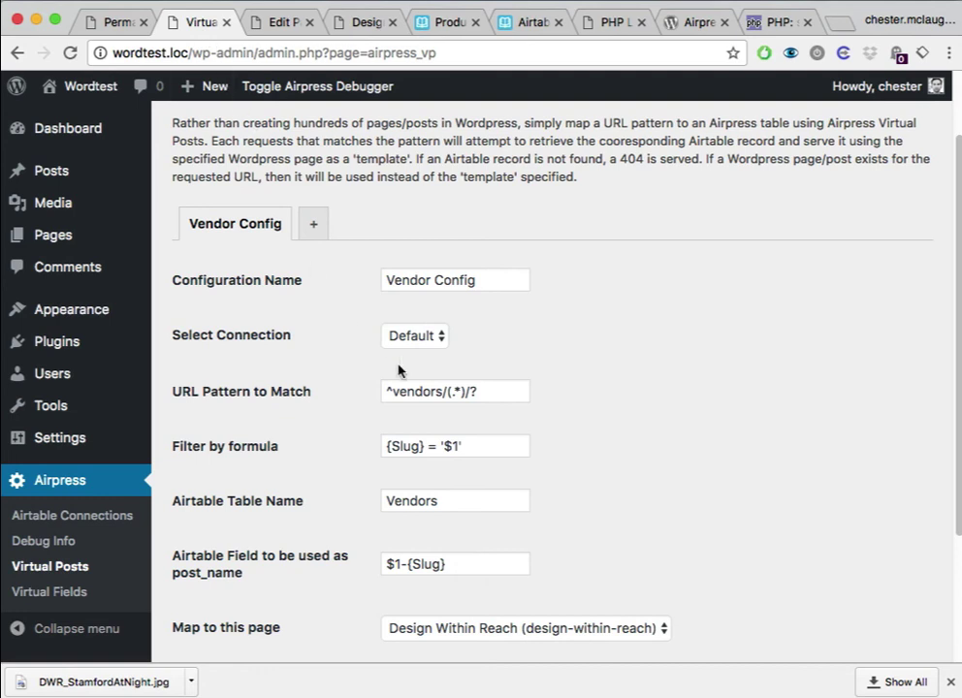
scroll(497, 415, "down", 4)
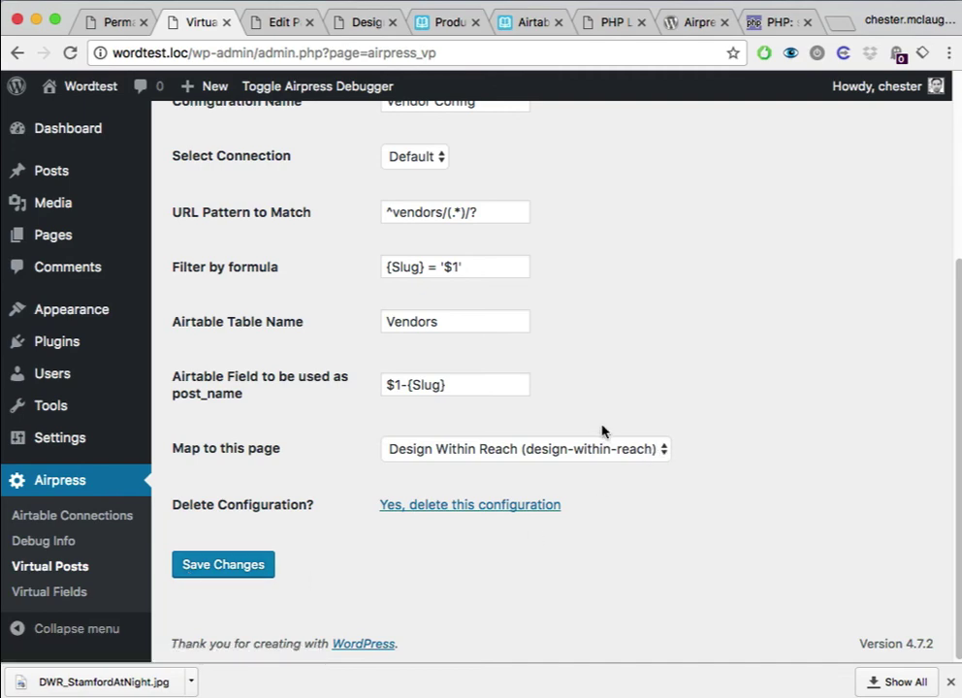
- In the Design Within Reach page template, replace the Logo shortcode with an empty [apr_loop field="Logo"] … [/apr_loop] block
left_click(260, 29)
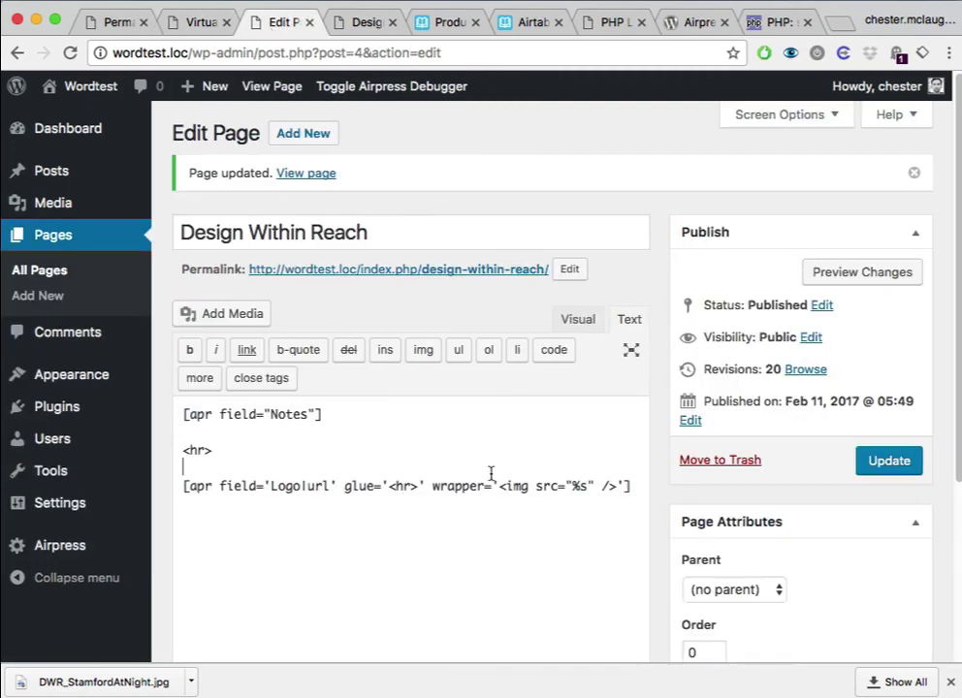
key("Return")
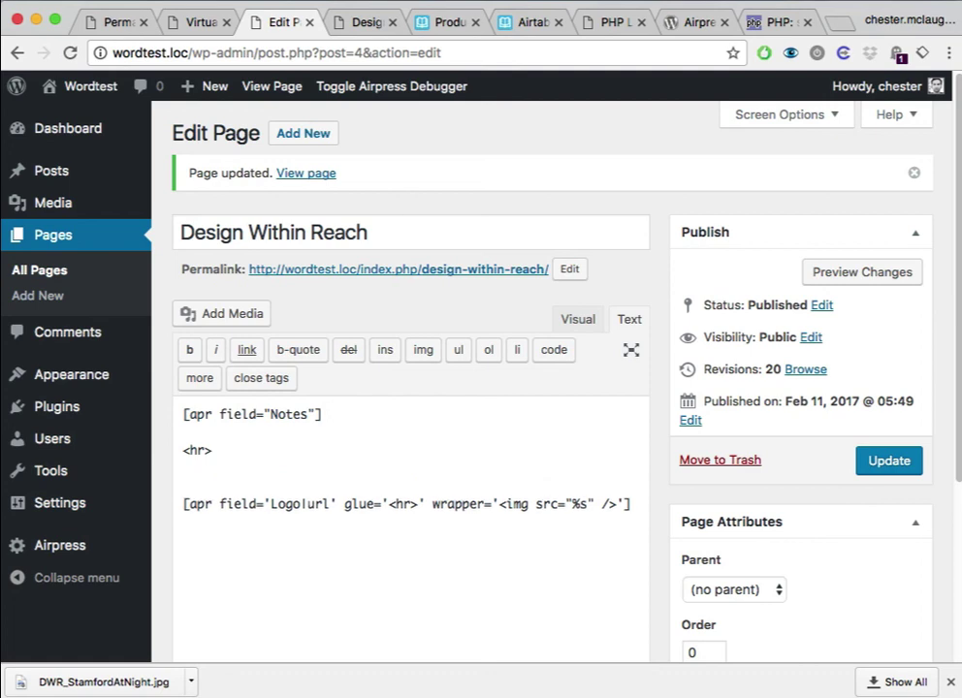
type("[apr_loop field=\"")
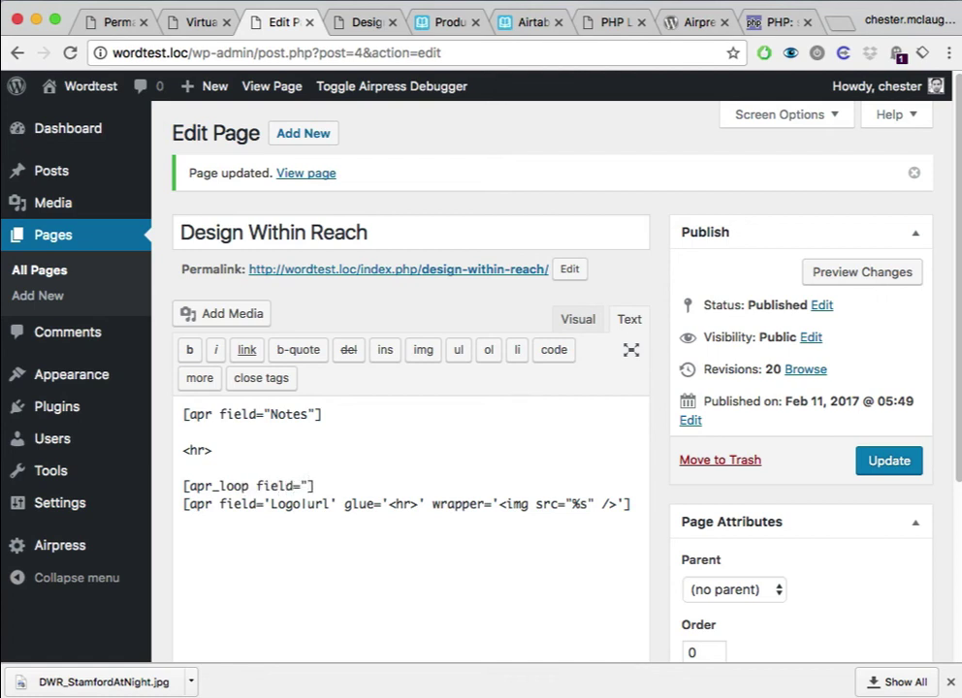
type("Logo\"")
key("shift+End")
key("ctrl+x")
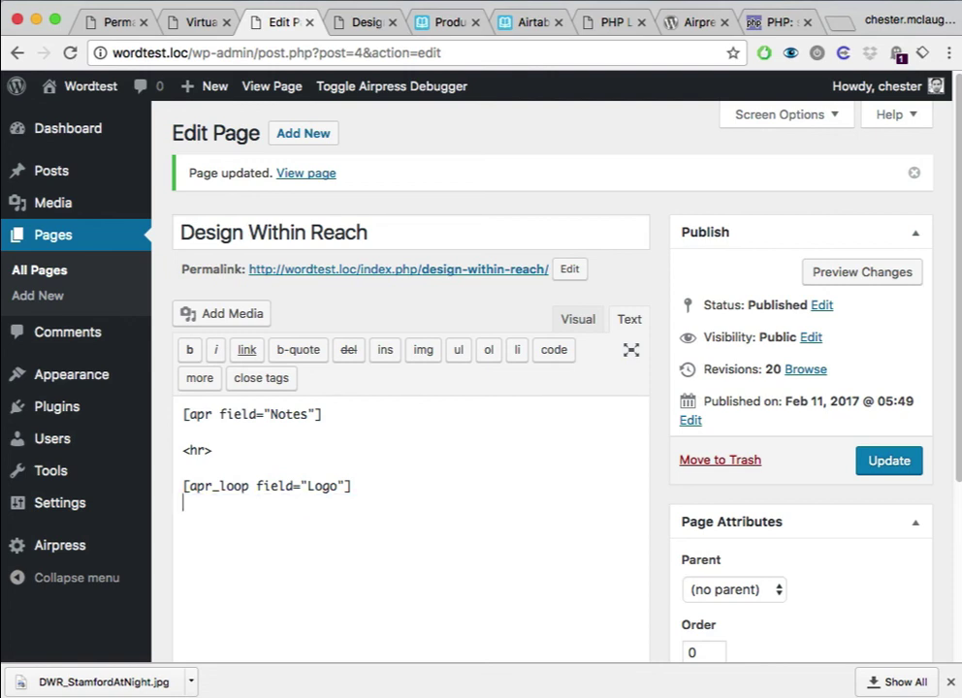
type("[/apr_loop")
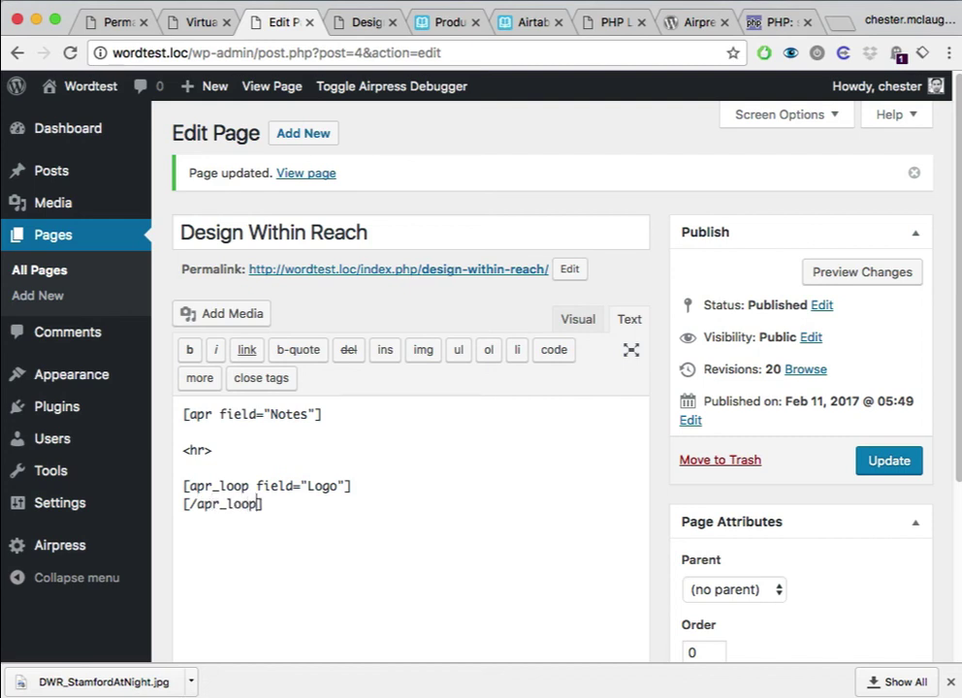
key("Return")
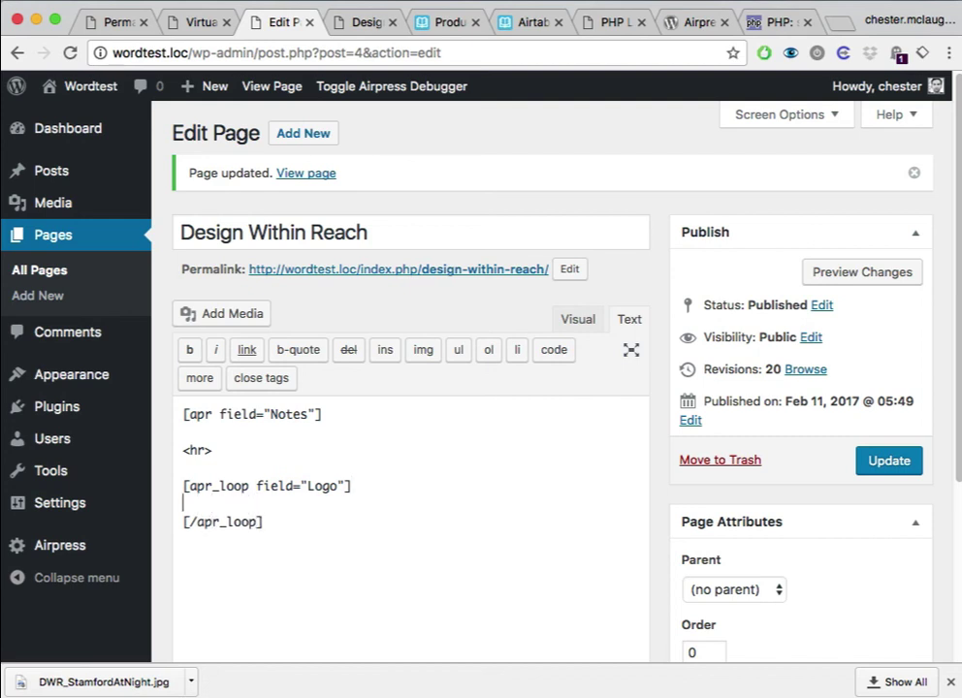
- Insert <img src="{{url}}" /> <hr> inside the Logo loop, update the page and switch to the vendor page
type("{{}}")
key("Left")
key("Left")
type("url")
type("<img src=\"")
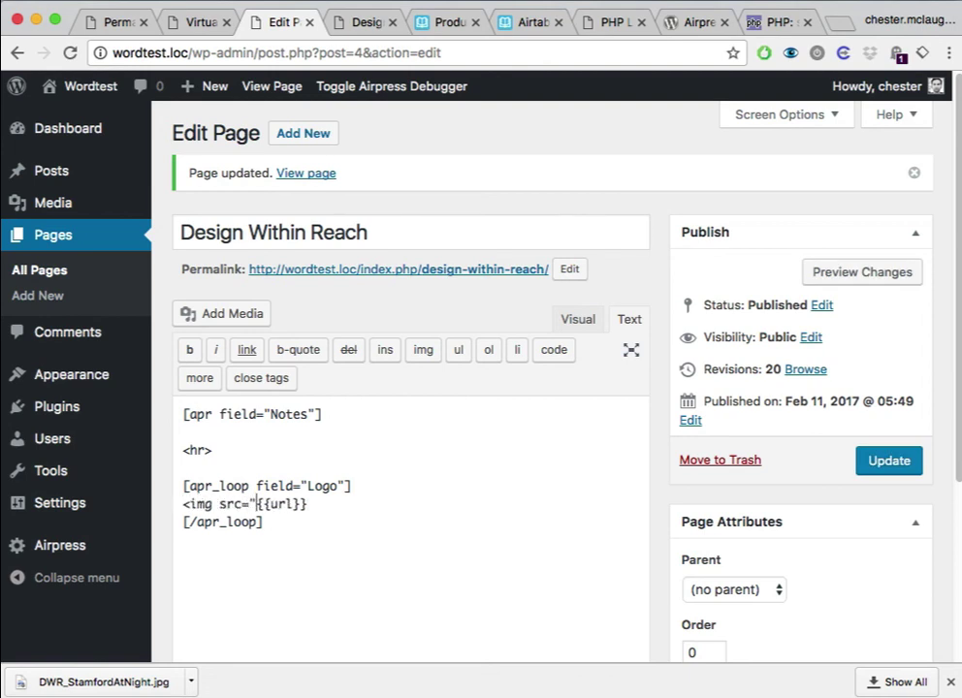
type("\" />")
type(" <br")
key("BackSpace")
key("BackSpace")
left_click(874, 463)
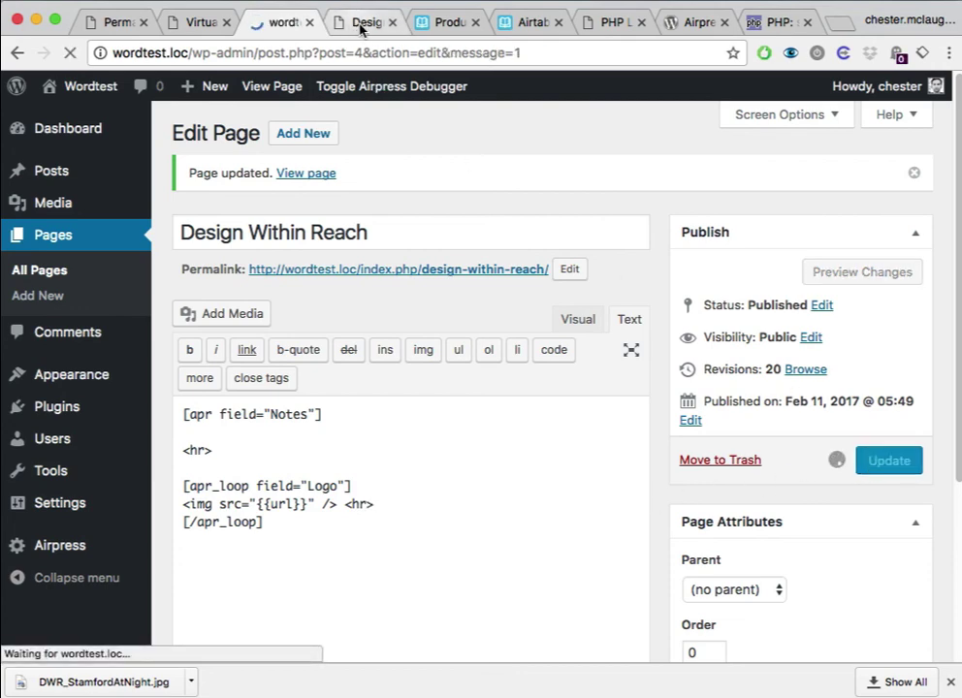
left_click(361, 25)
- Replace url with thumbnail in the loop's image placeholder and check the Logo attachment's thumbnail properties in the Airtable API docs
left_click(288, 26)
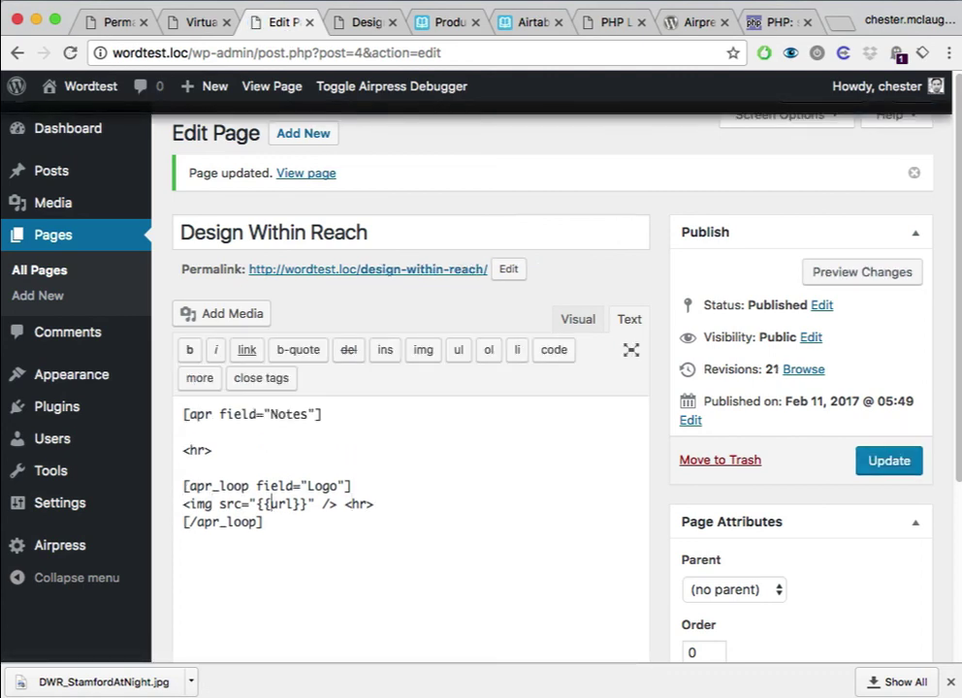
double_click(287, 504)
type("thumb")
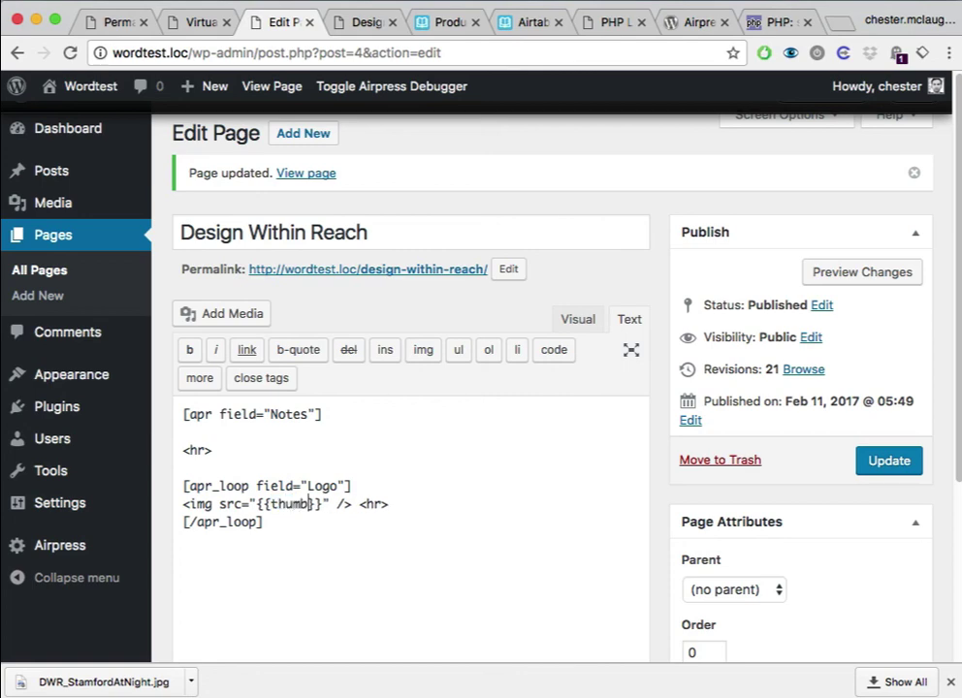
type("nail")
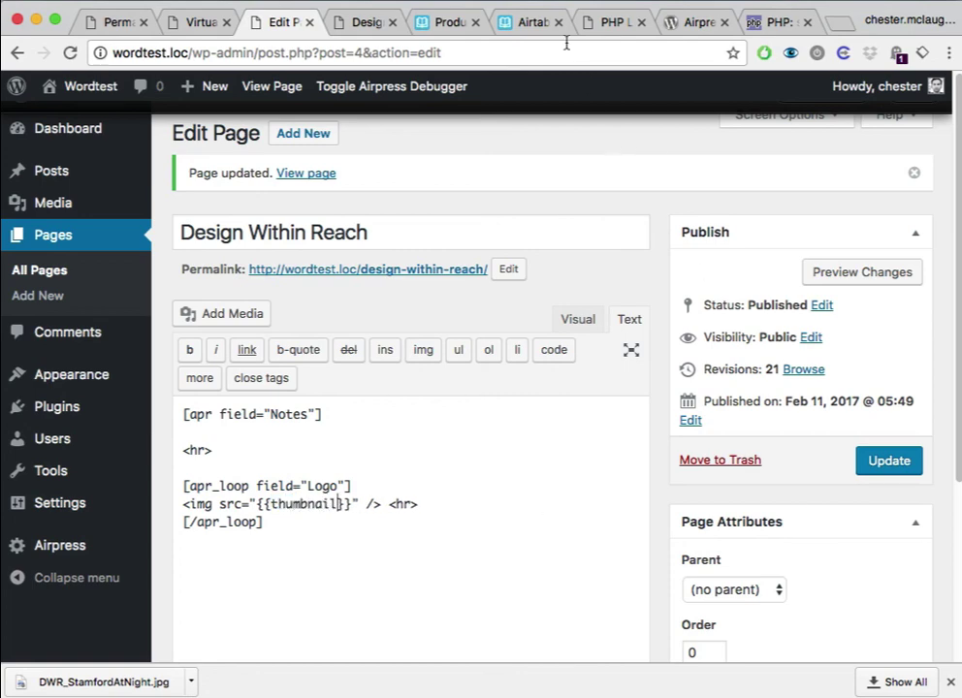
left_click(529, 21)
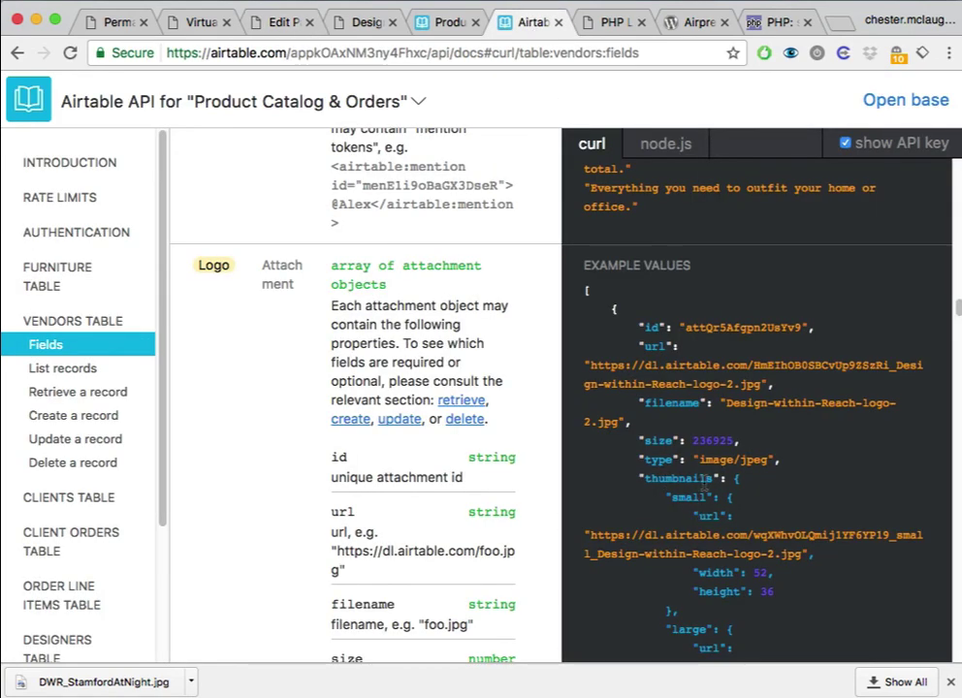
left_click(448, 21)
key("ctrl+shift+Tab")
key("ctrl+shift+Tab")
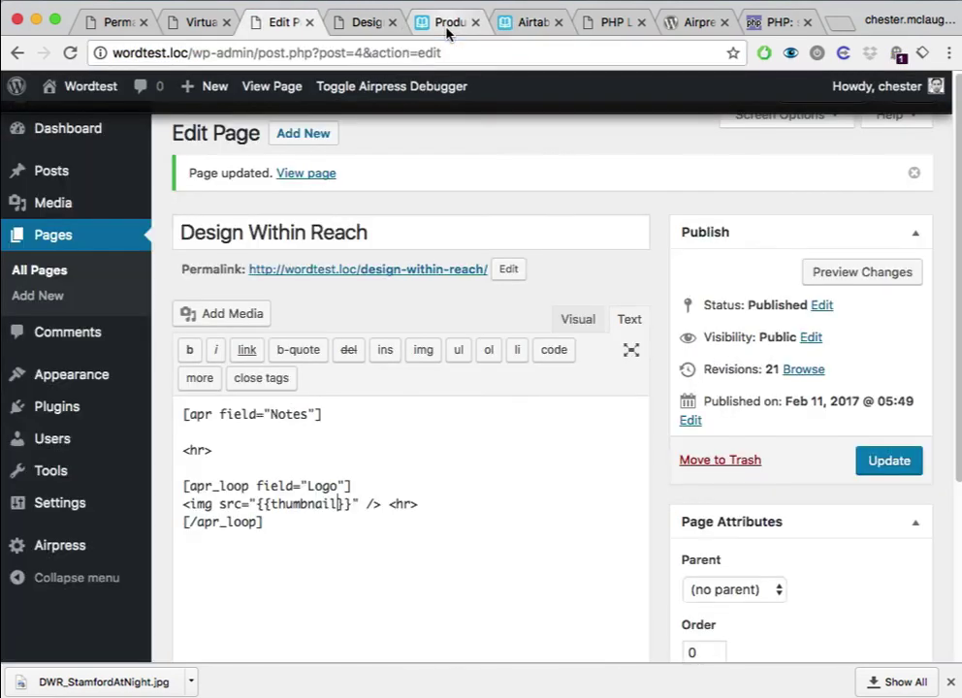
- Complete the image placeholder as {{thumbnails|small|url}} and update the page
left_click(349, 504)
type("s|")
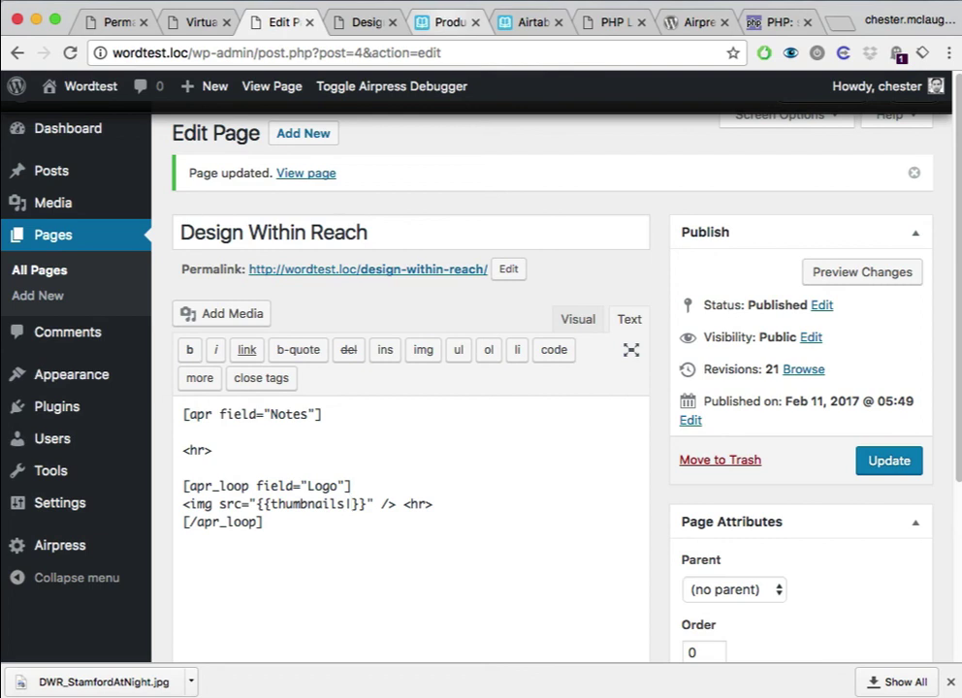
type("small|url")
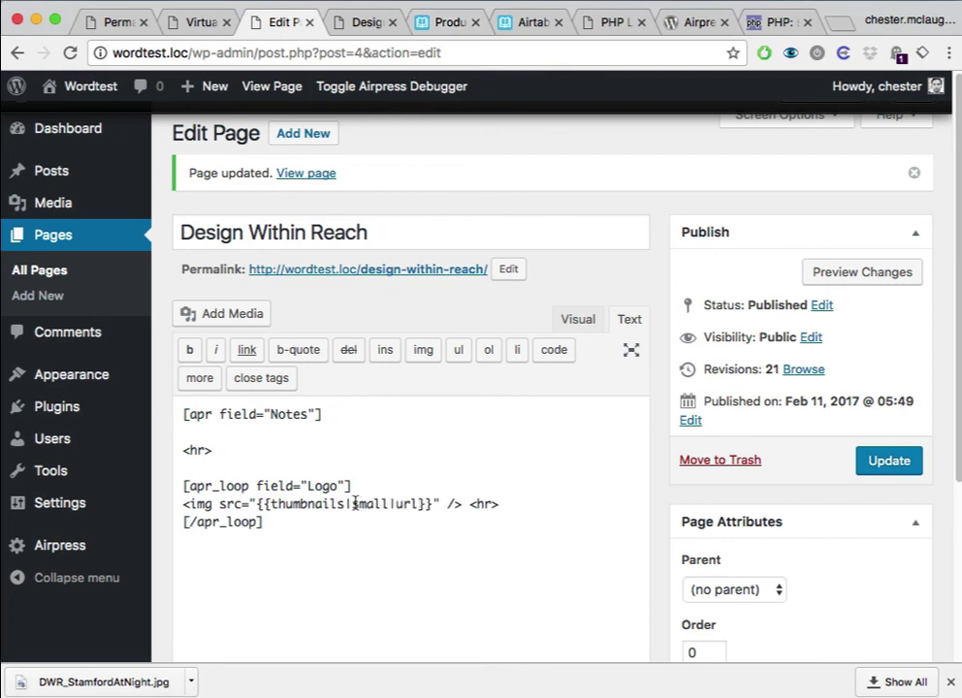
left_click(890, 460)
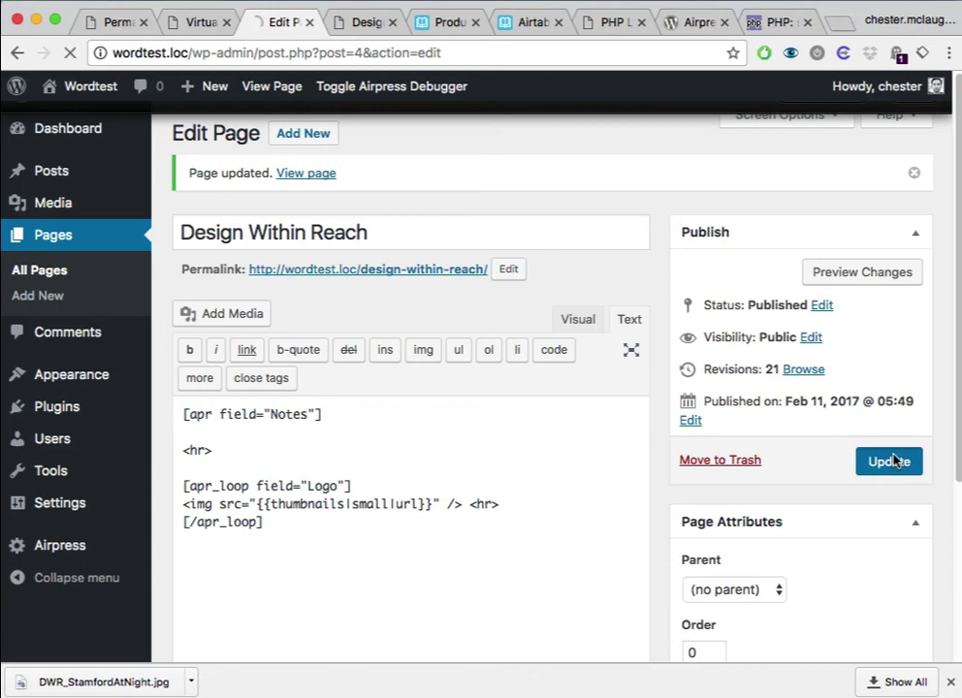
- Reload the design-within-reach vendor page and inspect the images output by the Logo loop
left_click(364, 23)
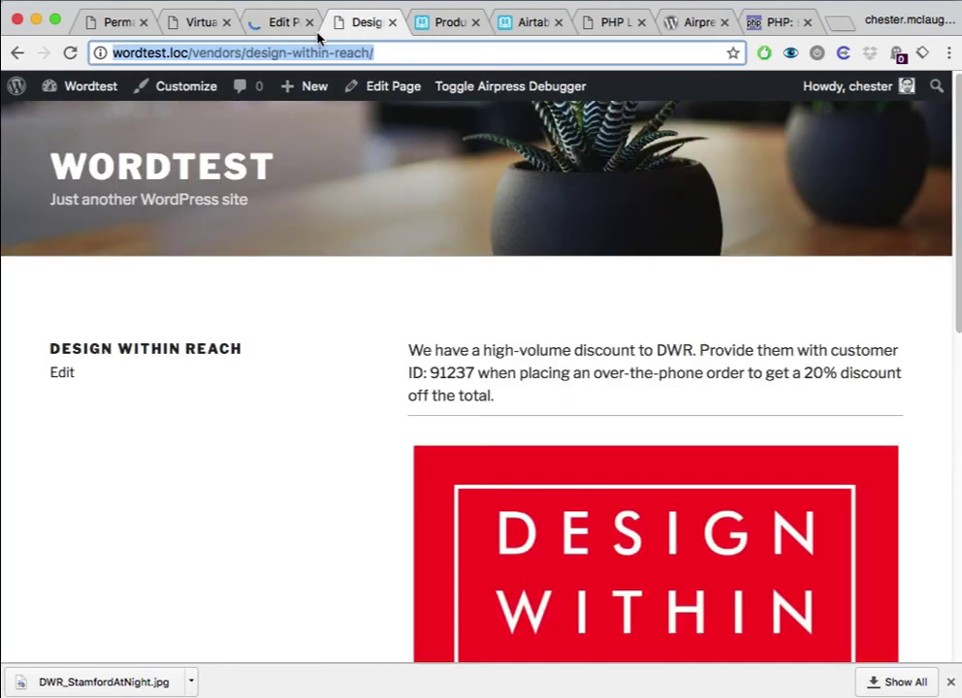
left_click(71, 53)
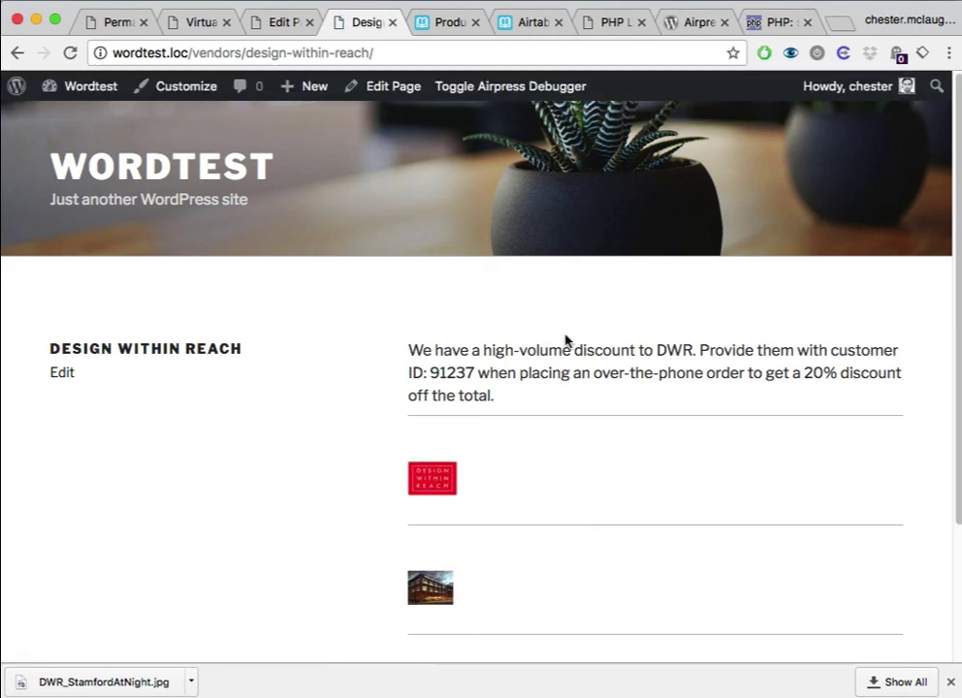
scroll(548, 356, "down", 3)
scroll(428, 427, "down", 1)
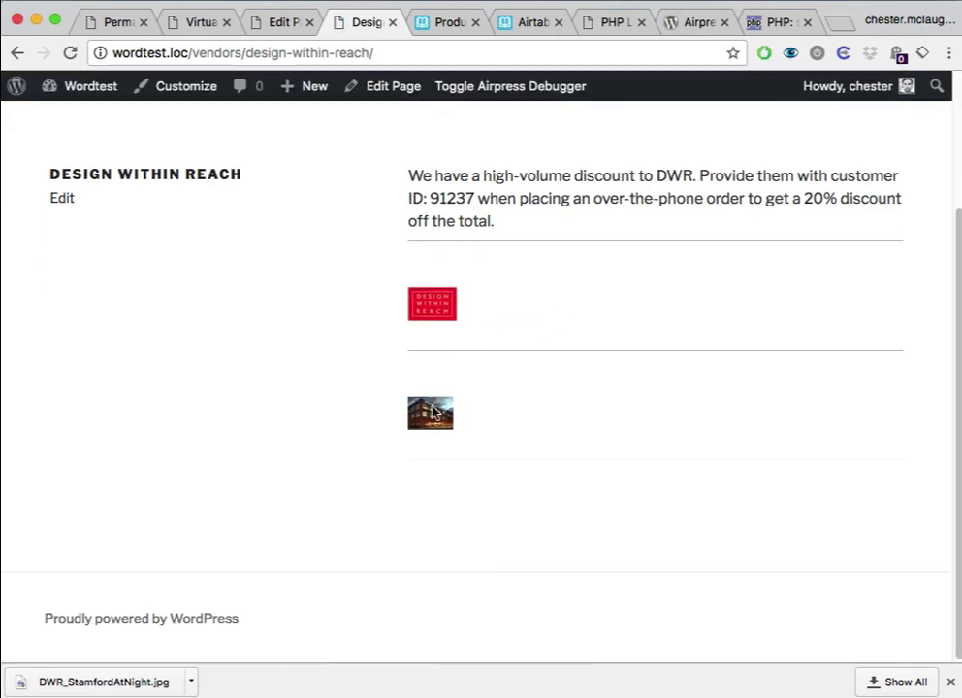
- Open the Airtable Connections settings and review the Default configuration's request caching and debugging options
left_click(280, 22)
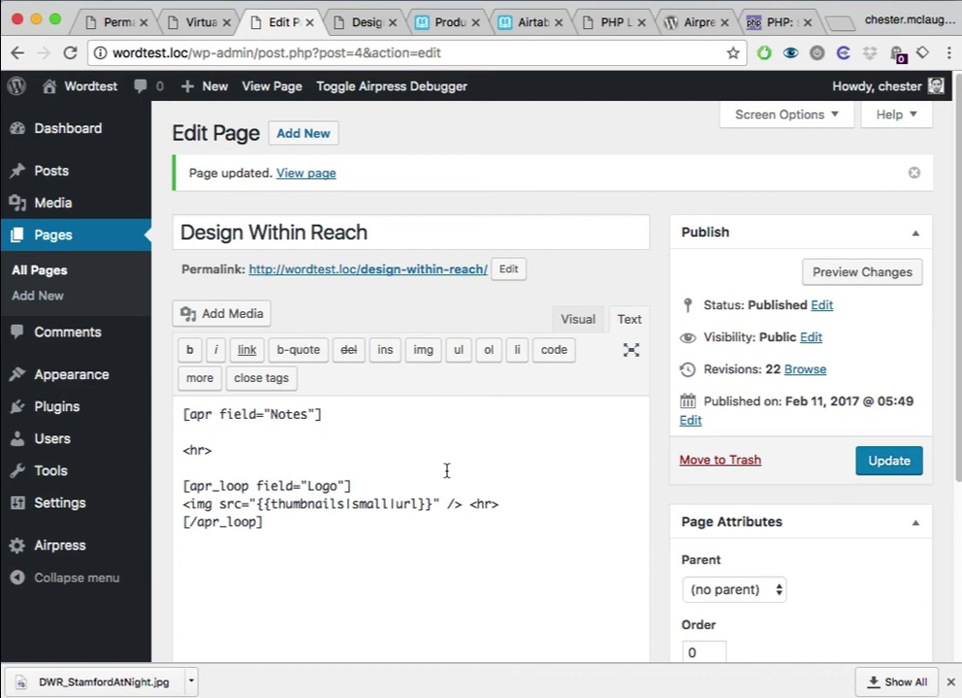
left_click(114, 21)
scroll(70, 629, "down", 5)
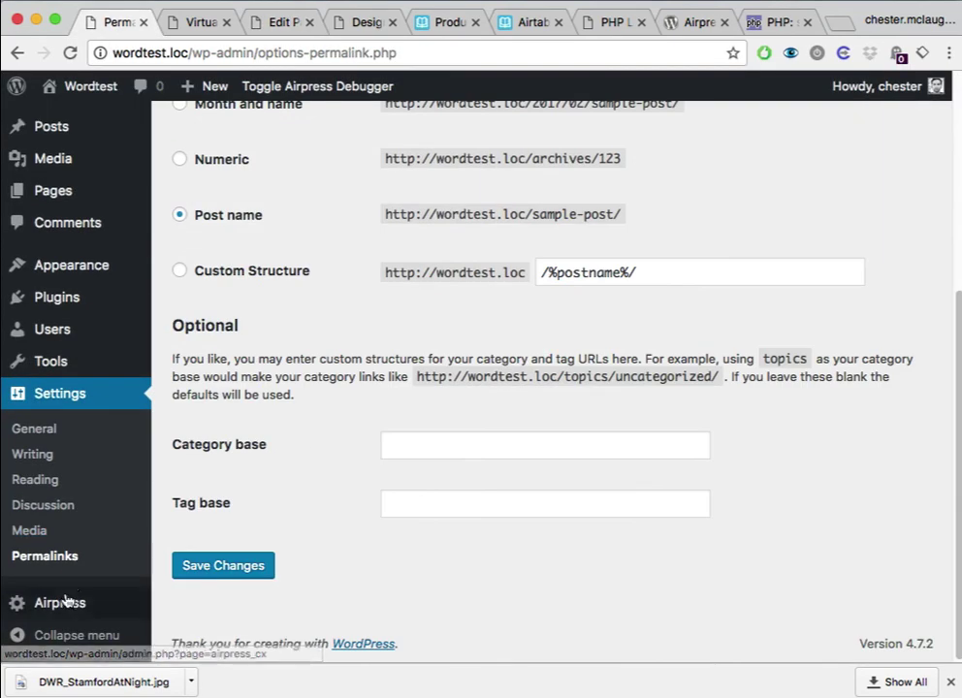
left_click(62, 606)
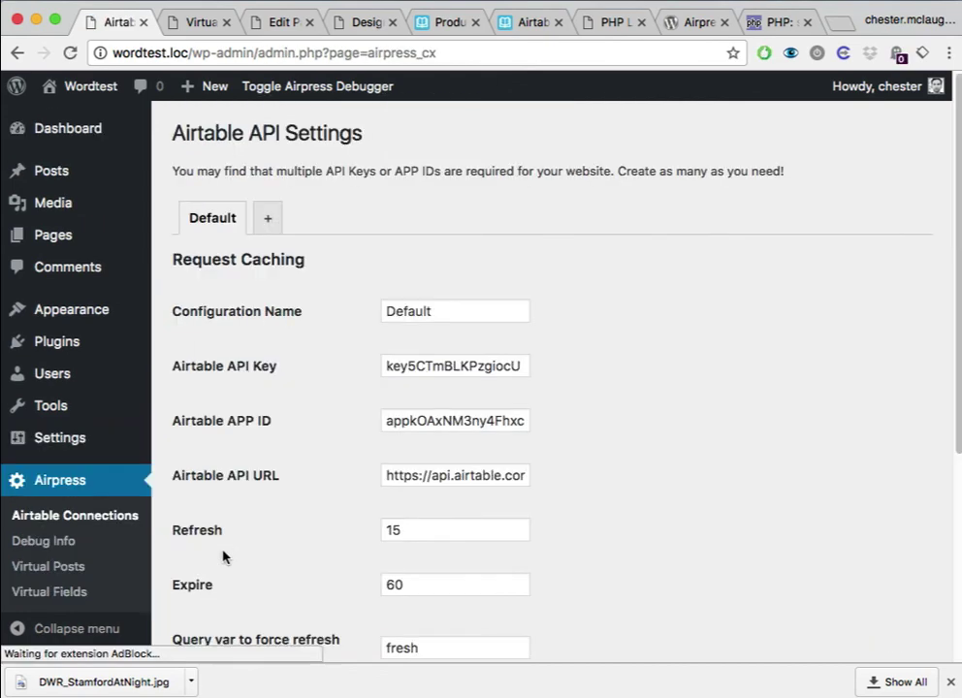
scroll(204, 502, "down", 3)
scroll(204, 502, "down", 3)
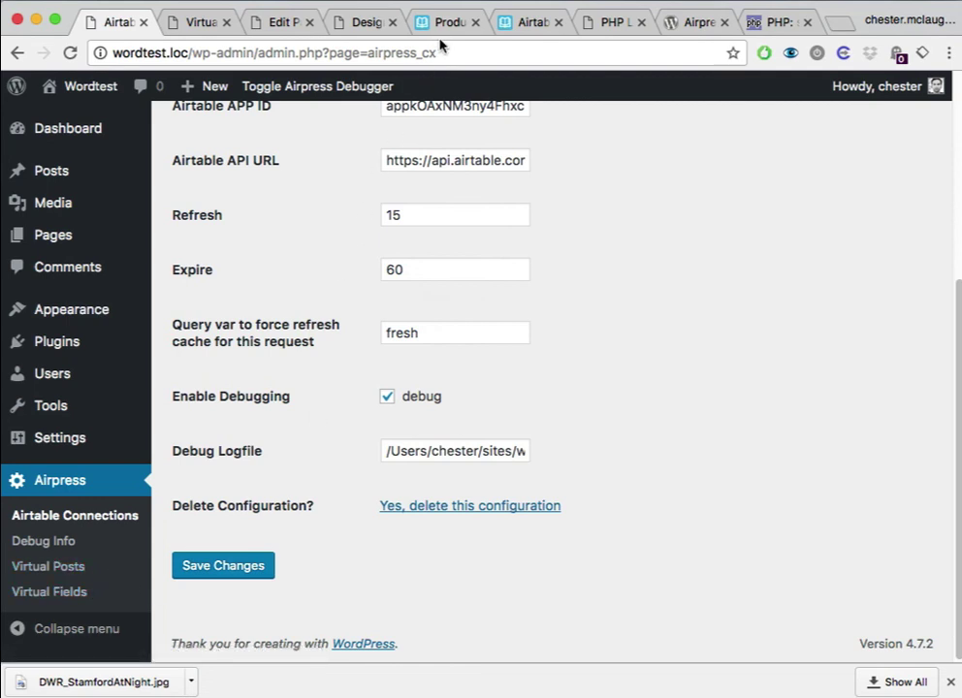
scroll(410, 343, "up", 5)
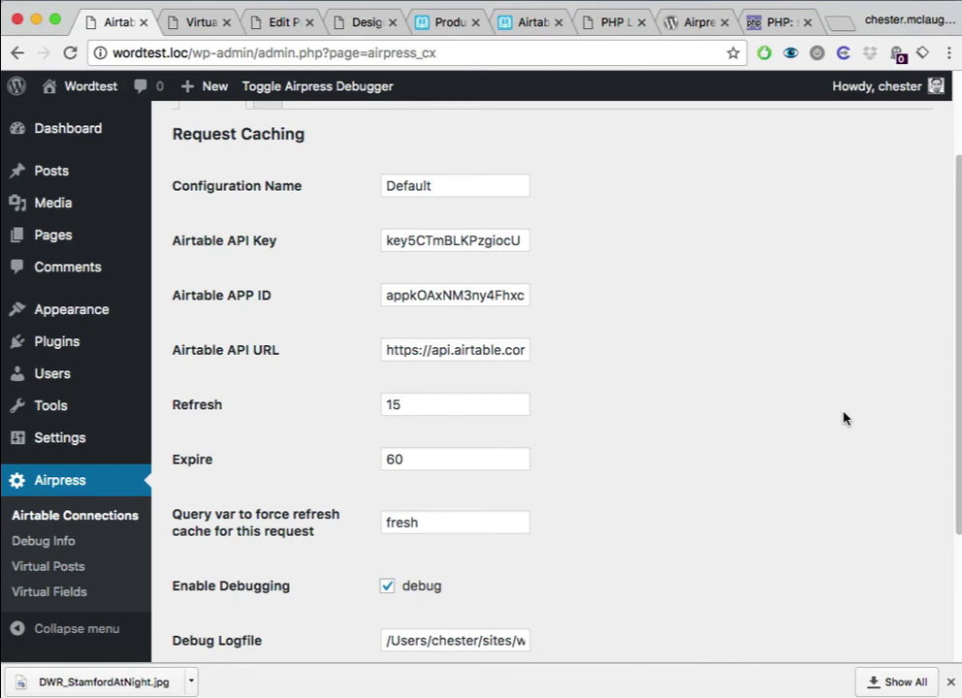
- Review the manual AirpressQuery example, highlighting its query lines, and the plugin overview on Airpress's WordPress.org Other Notes page
left_click(682, 24)
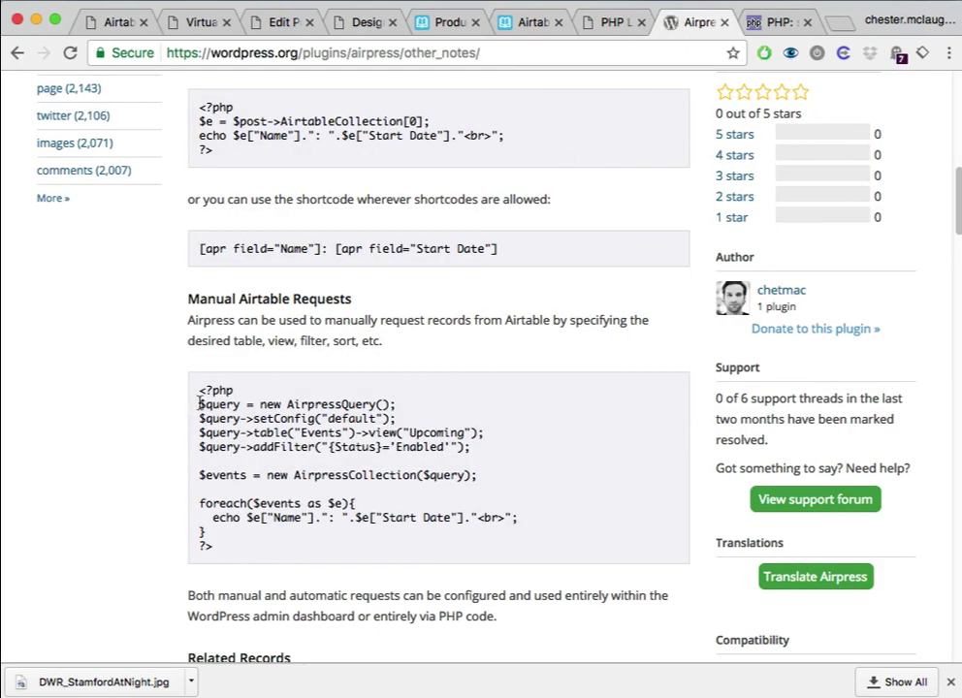
left_click_drag(200, 404, 517, 449)
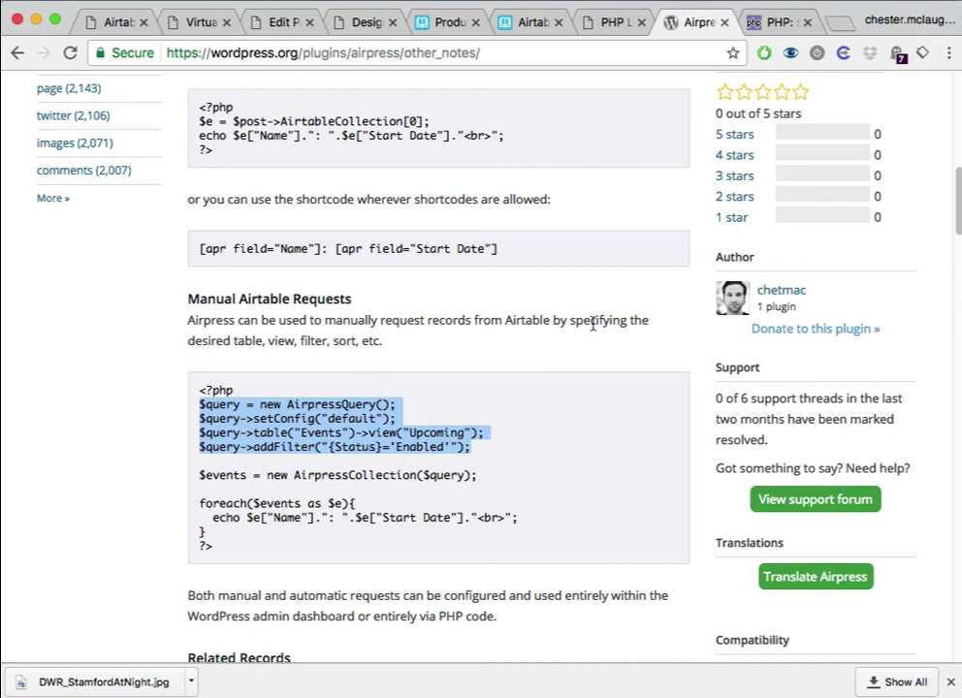
scroll(544, 322, "up", 3)
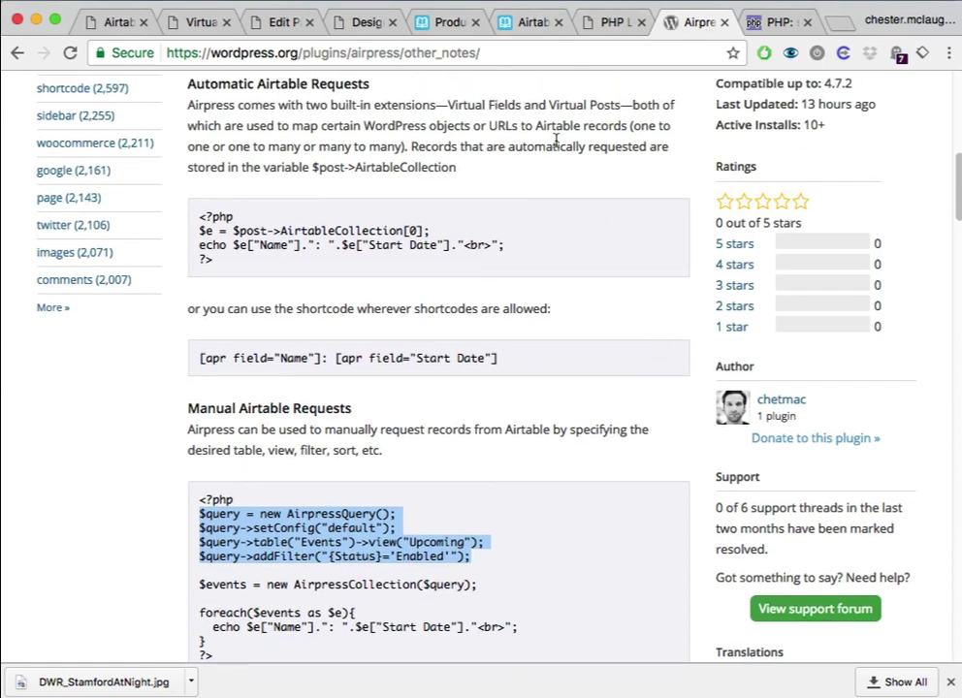
scroll(556, 139, "up", 15)
scroll(669, 333, "down", 2)
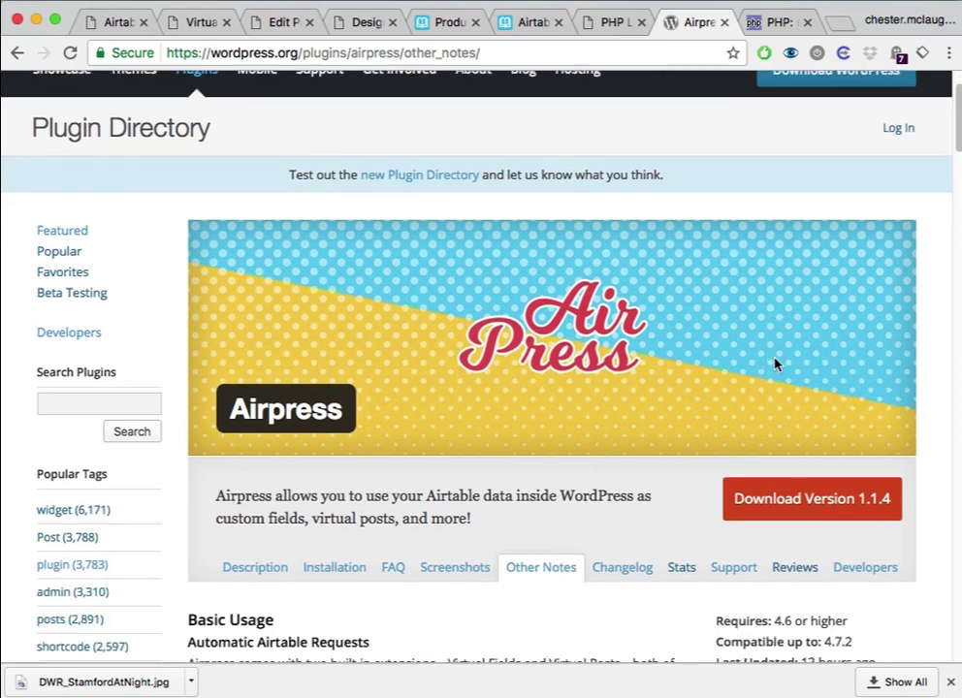
scroll(776, 365, "down", 2)
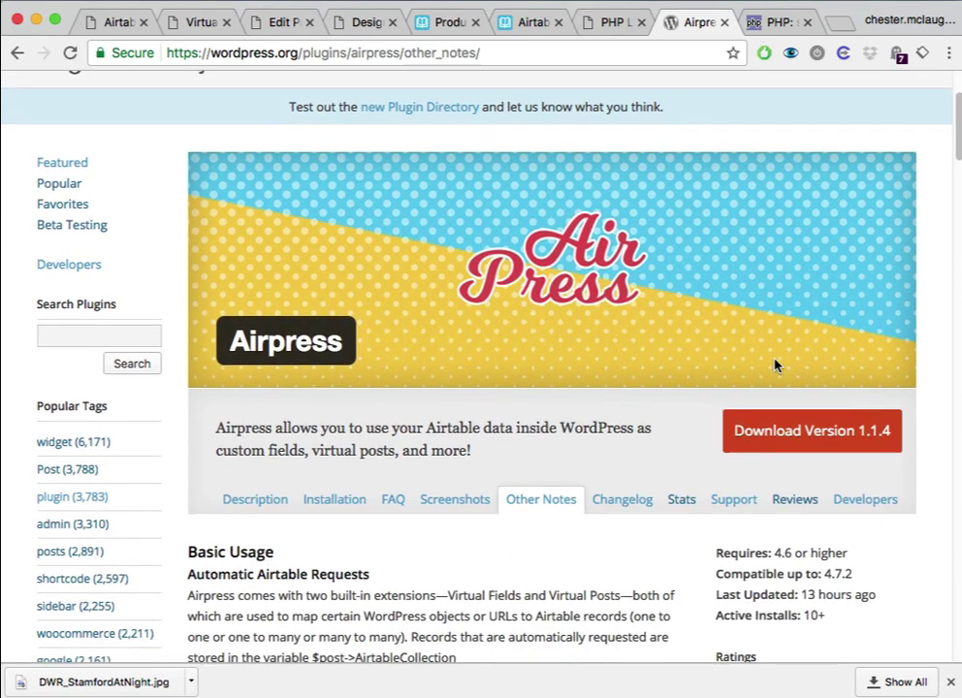
scroll(776, 365, "down", 1)
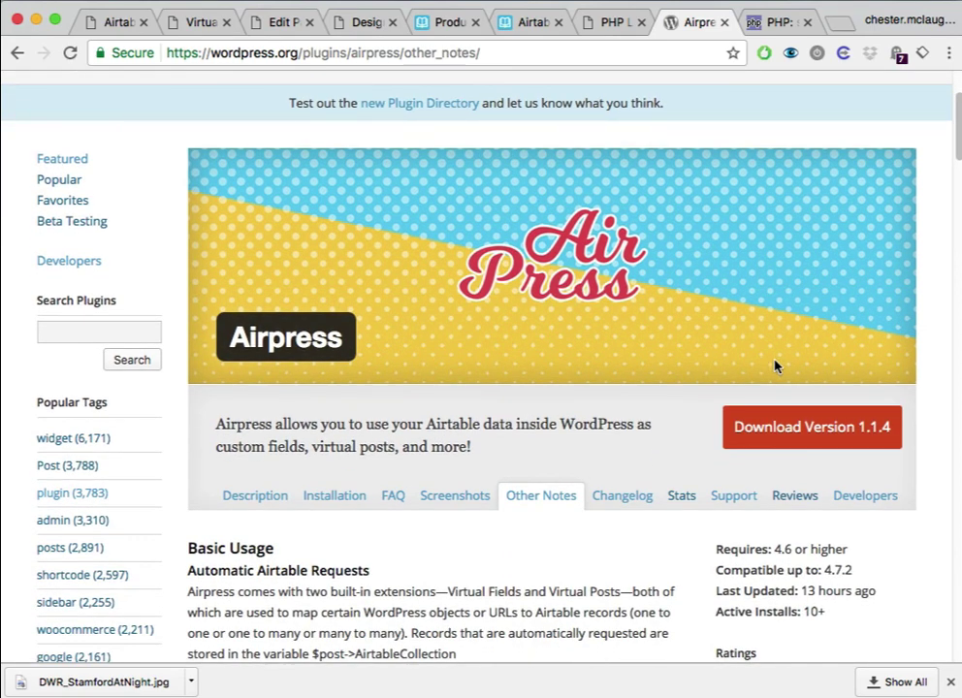